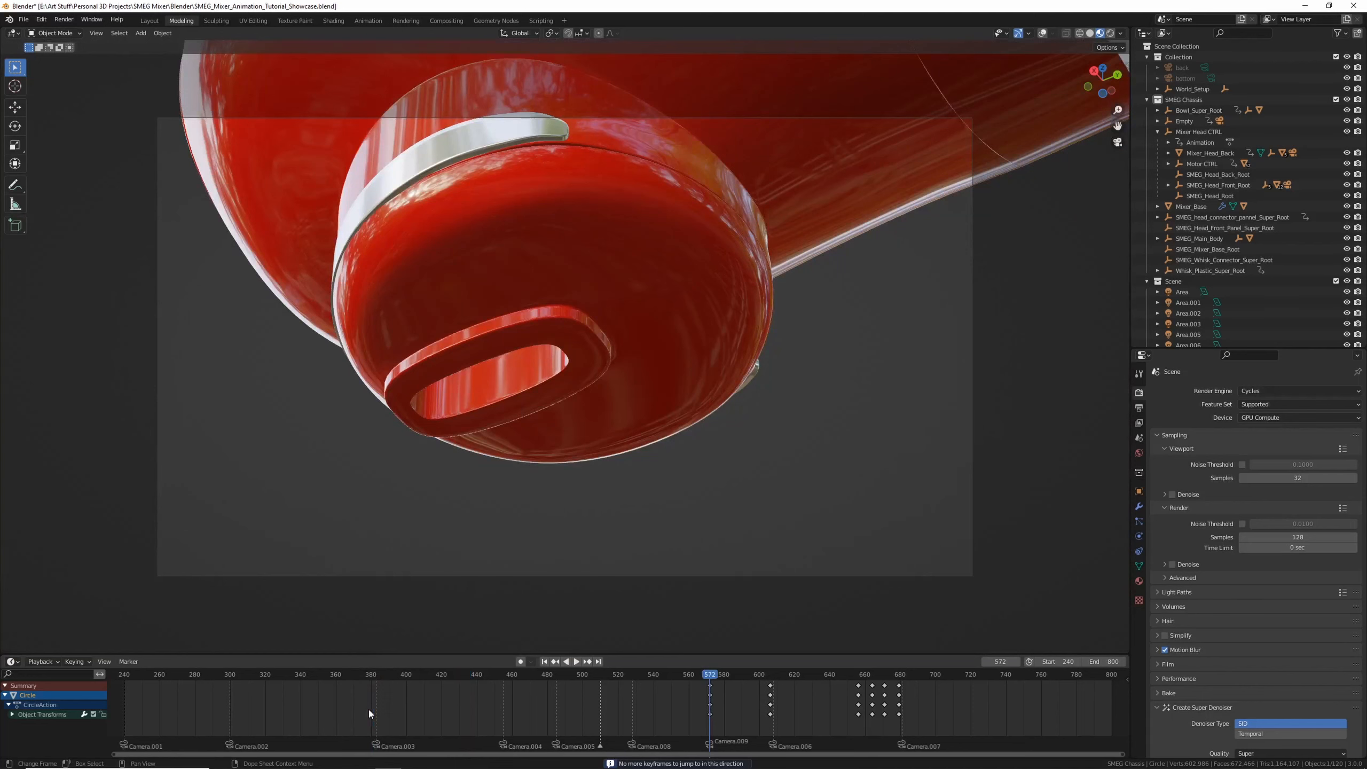
# Scrub through the timeline to review the existing mixer animation
pyautogui.moveTo(370, 677); pyautogui.dragTo(561, 678)
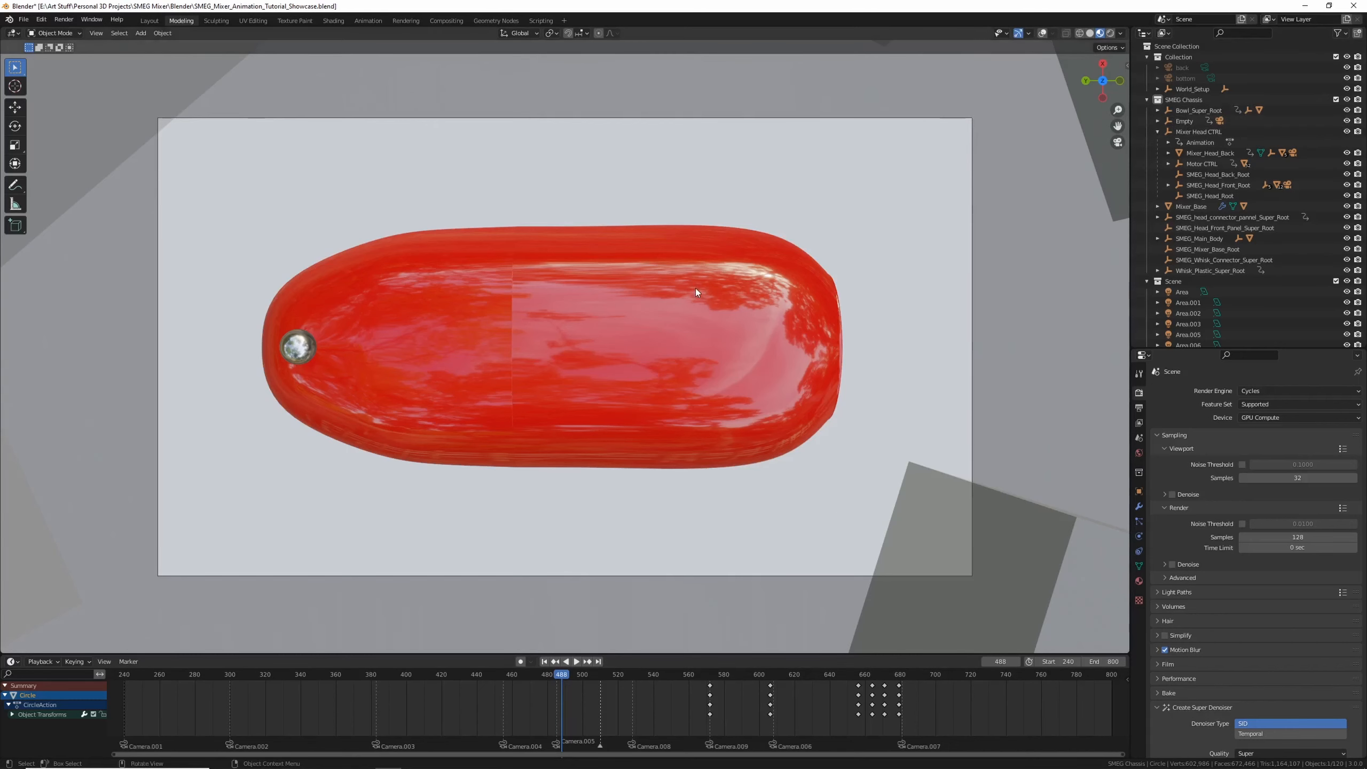
pyautogui.moveTo(469, 673); pyautogui.dragTo(410, 673)
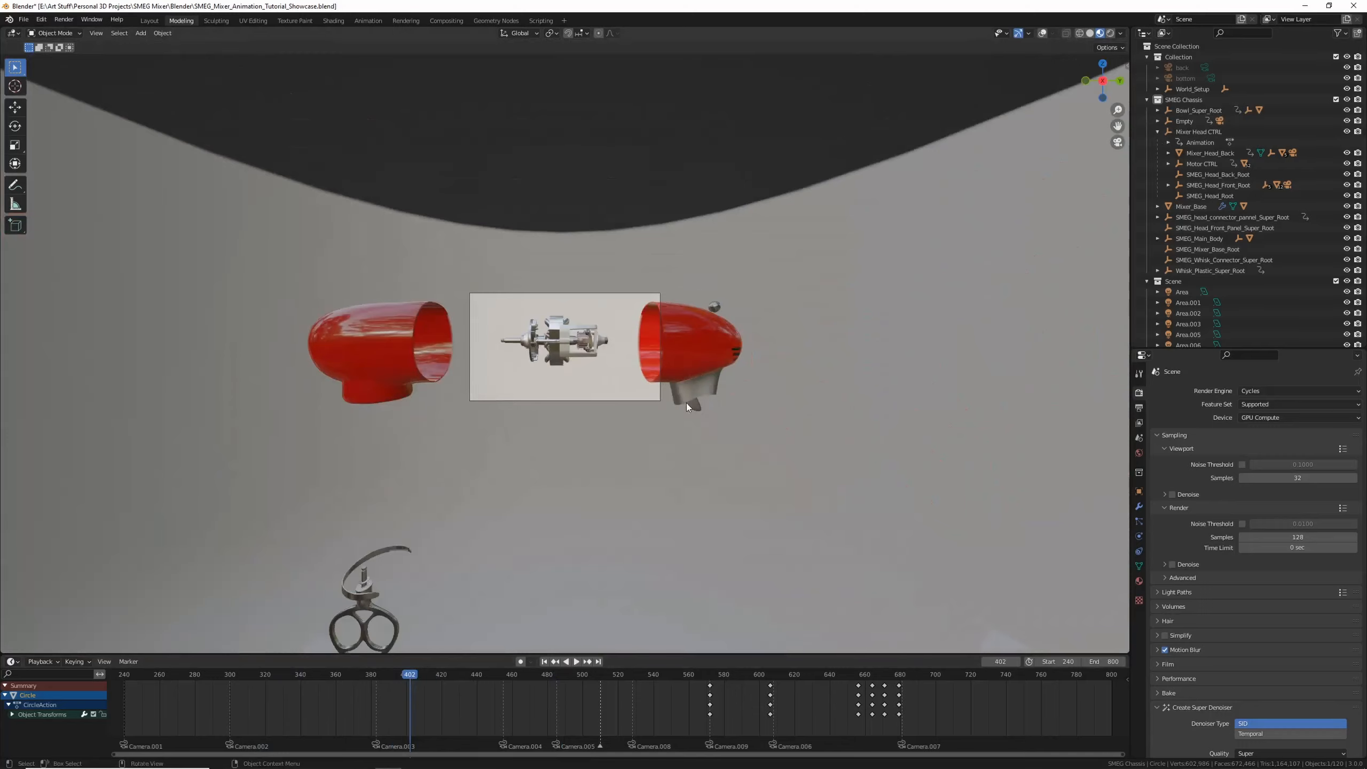
# Select all objects and delete all of their keyframes in the Dope Sheet
pyautogui.press('a')
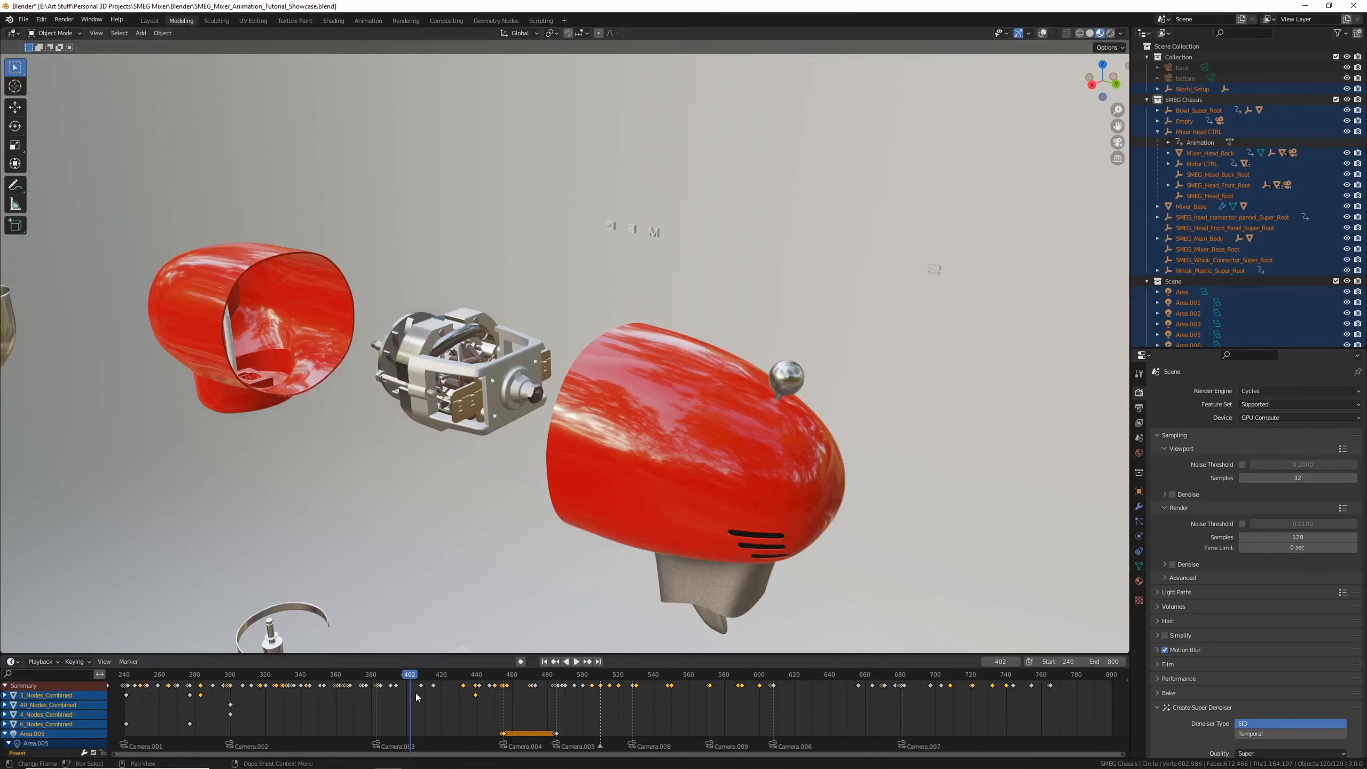
pyautogui.moveTo(684, 666); pyautogui.dragTo(1120, 674)
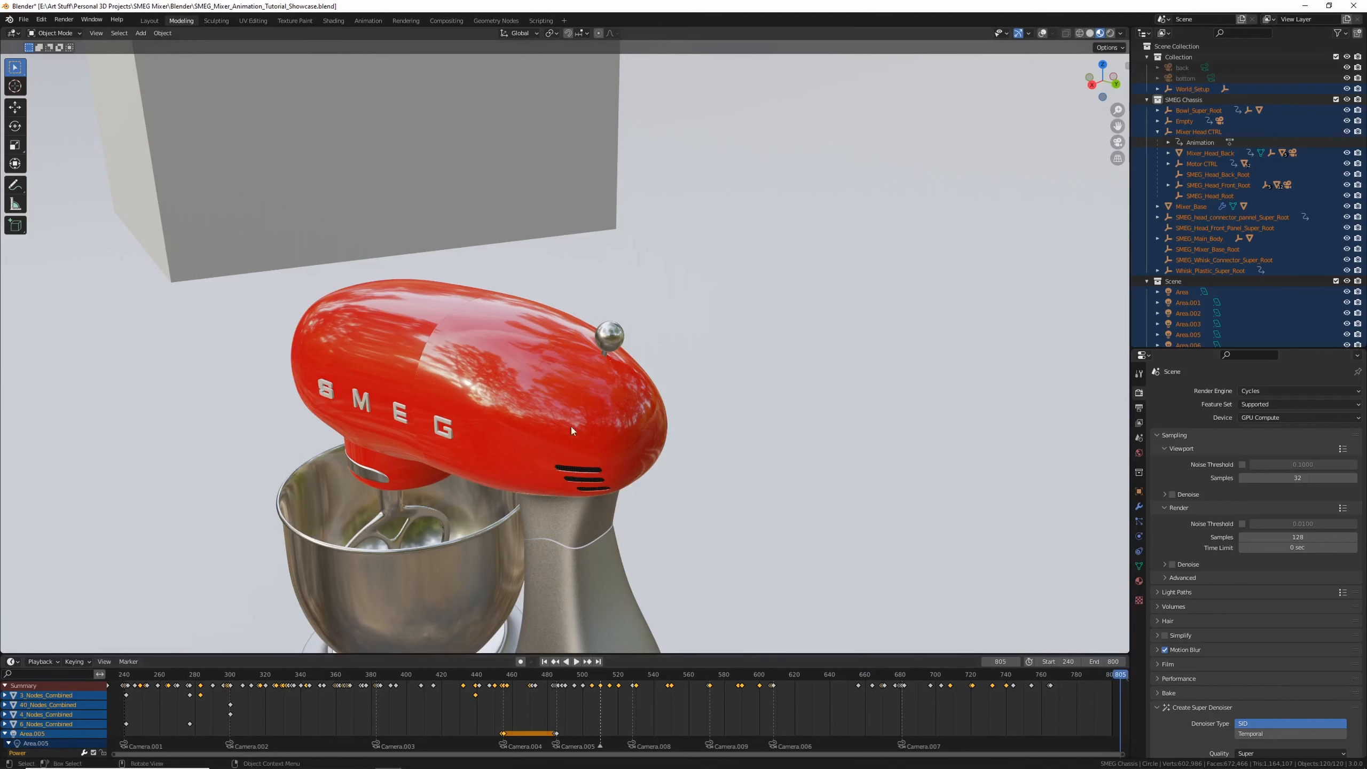
pyautogui.scroll(-4, 570, 427)
pyautogui.moveTo(524, 418); pyautogui.dragTo(586, 422, button='middle')
pyautogui.press('a')
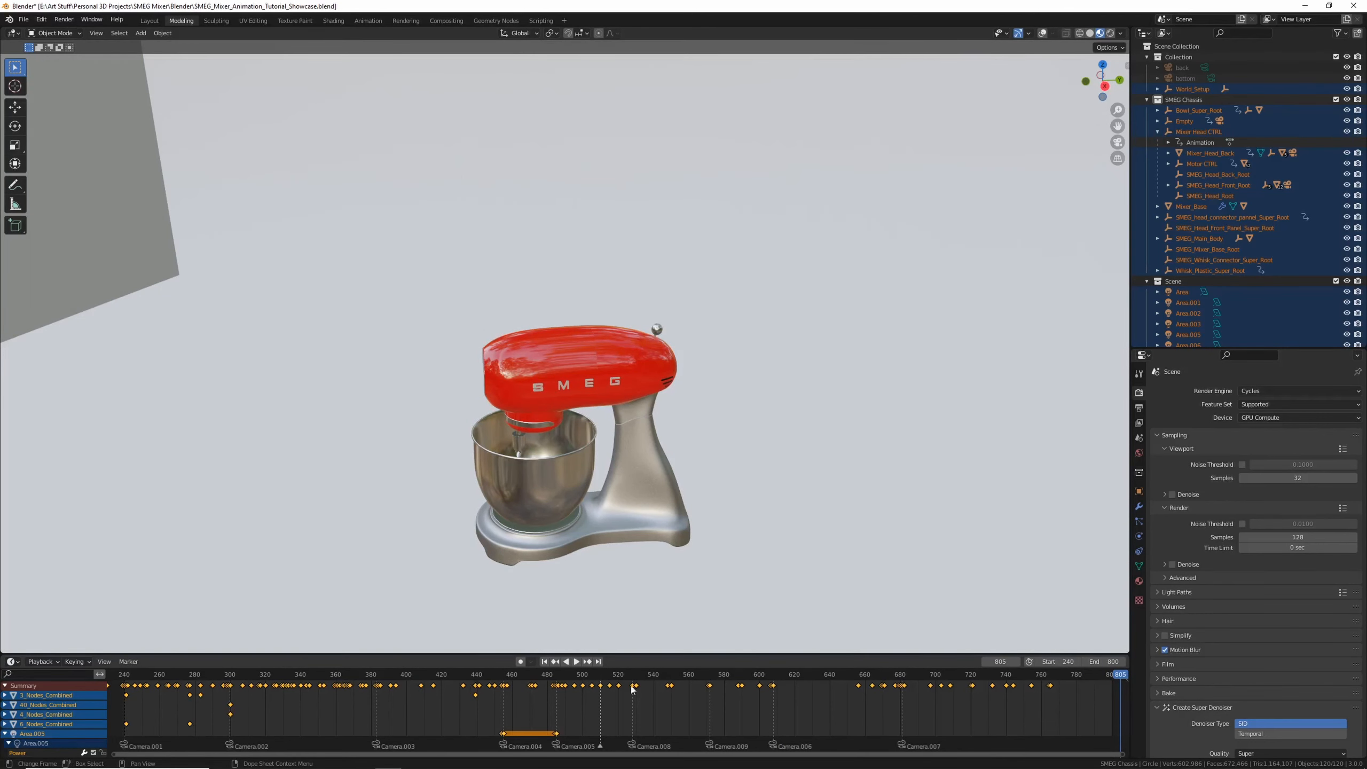
pyautogui.press('Delete')
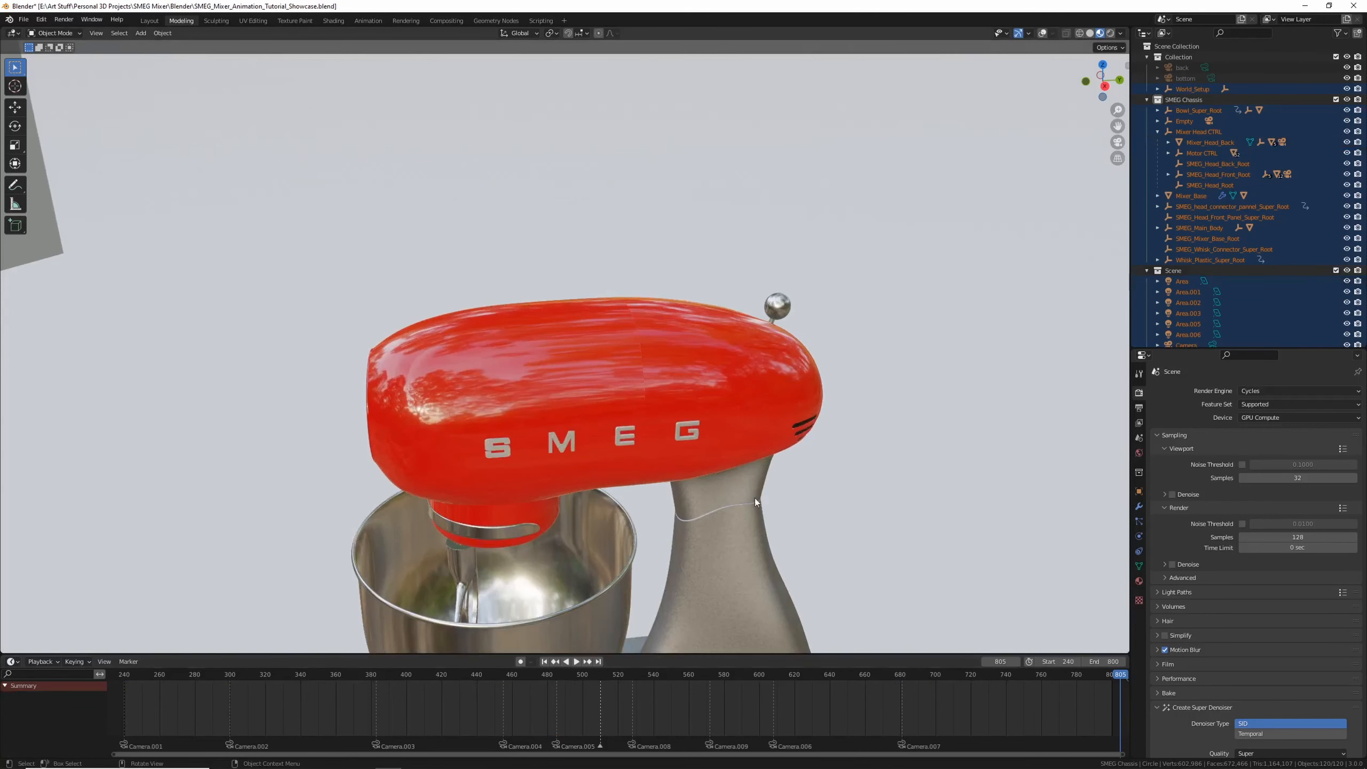
# Select the SMEG_head_connector_pannel_Super_Root and navigate around it in the viewport
pyautogui.click(1251, 209)
pyautogui.moveTo(809, 458); pyautogui.dragTo(820, 434, button='middle')
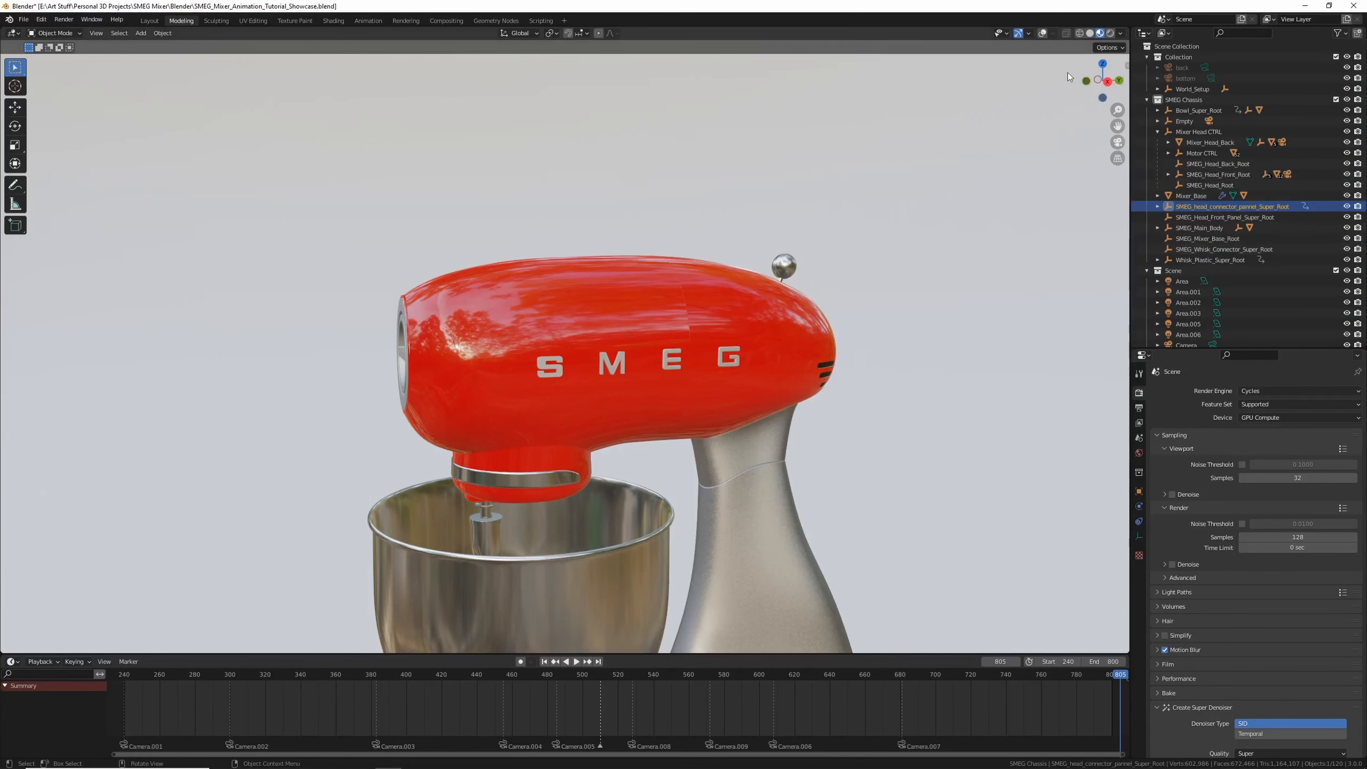
pyautogui.hotkey('shift', 'alt', 'z')
pyautogui.scroll(-3, 768, 259)
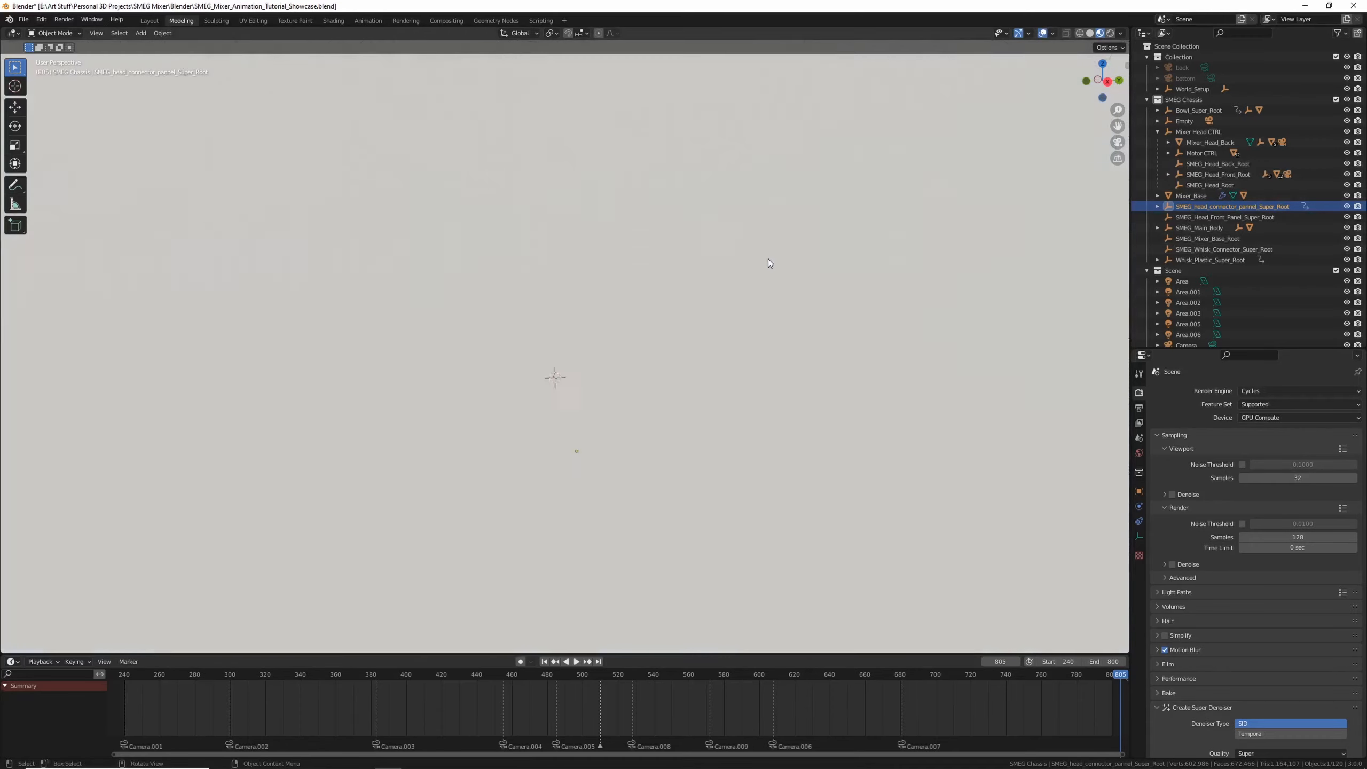
pyautogui.moveTo(736, 283); pyautogui.dragTo(736, 300, button='middle')
pyautogui.scroll(-12, 736, 299)
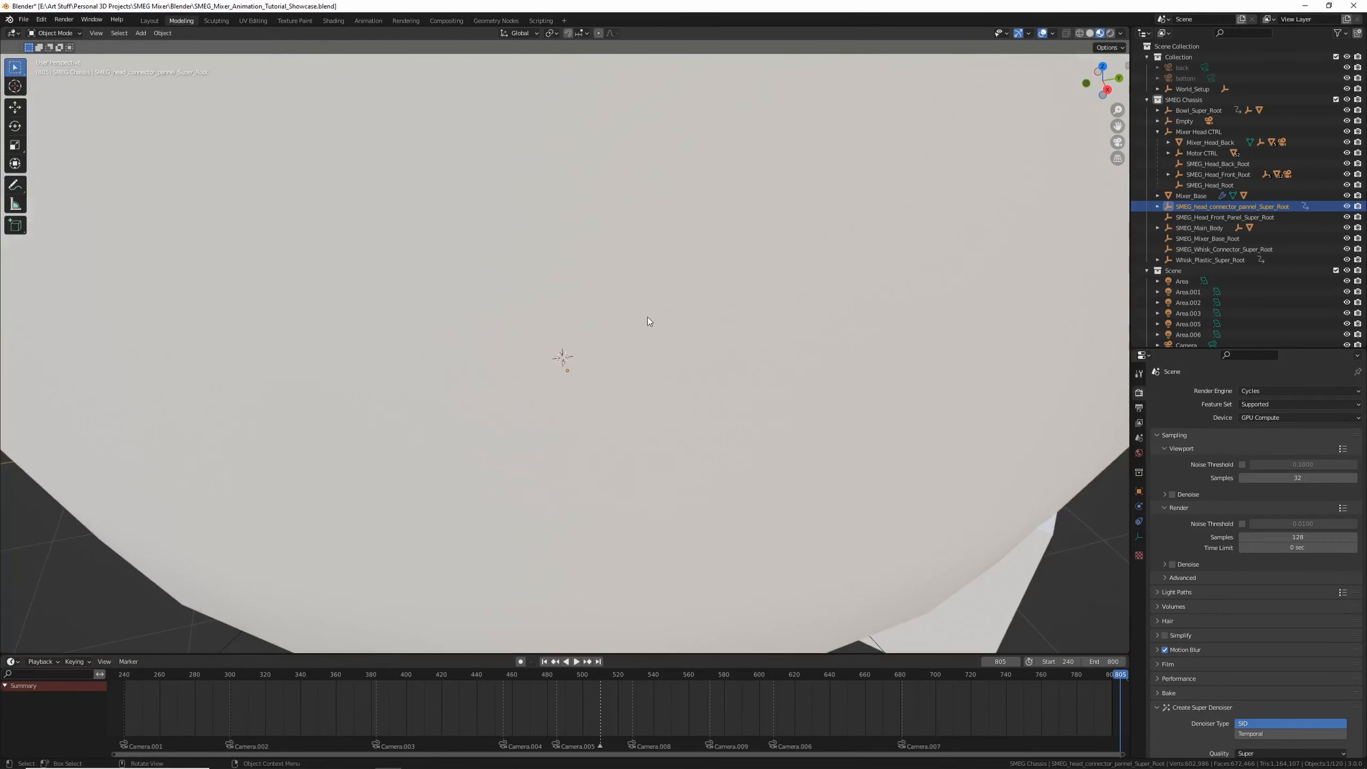
pyautogui.scroll(5, 647, 316)
pyautogui.moveTo(647, 316); pyautogui.dragTo(582, 371, button='middle')
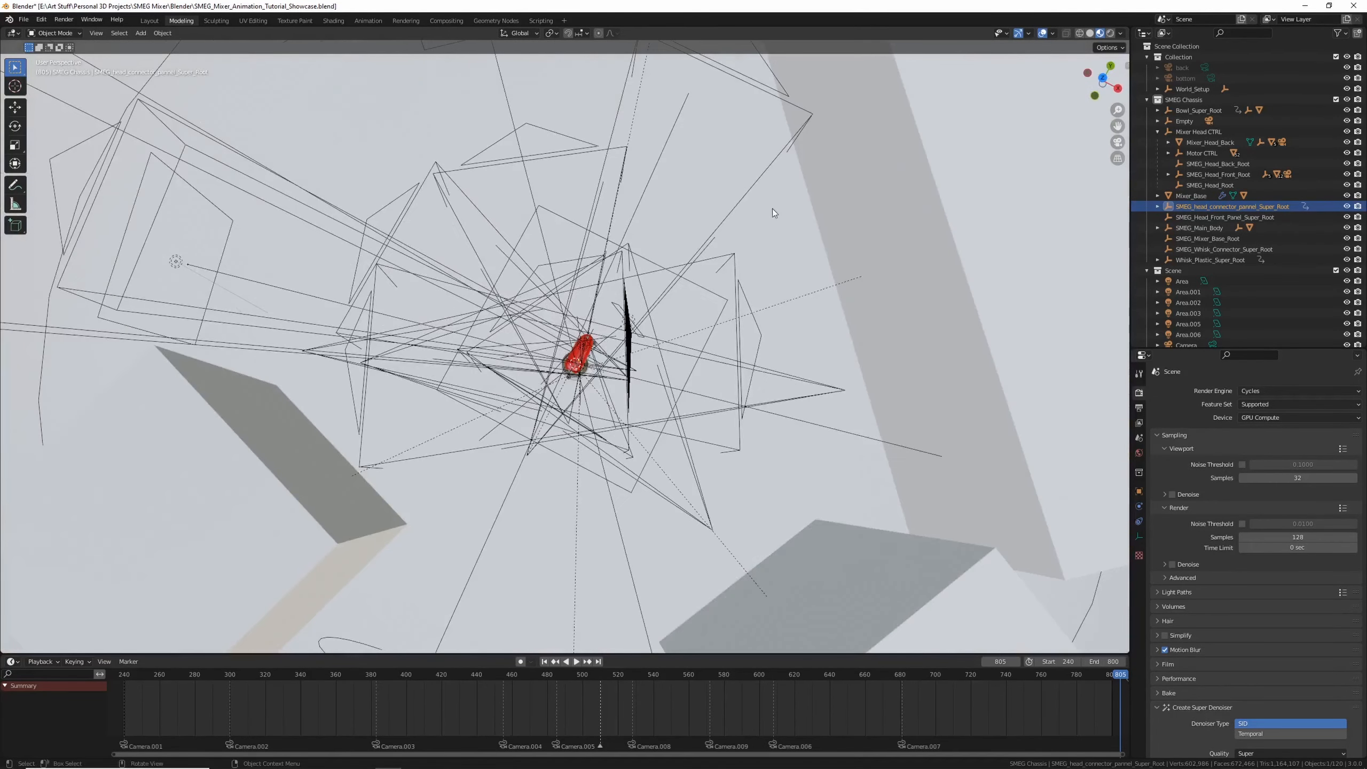
# Collapse the chassis and scene collections and hide all cameras in the viewport
pyautogui.click(1147, 101)
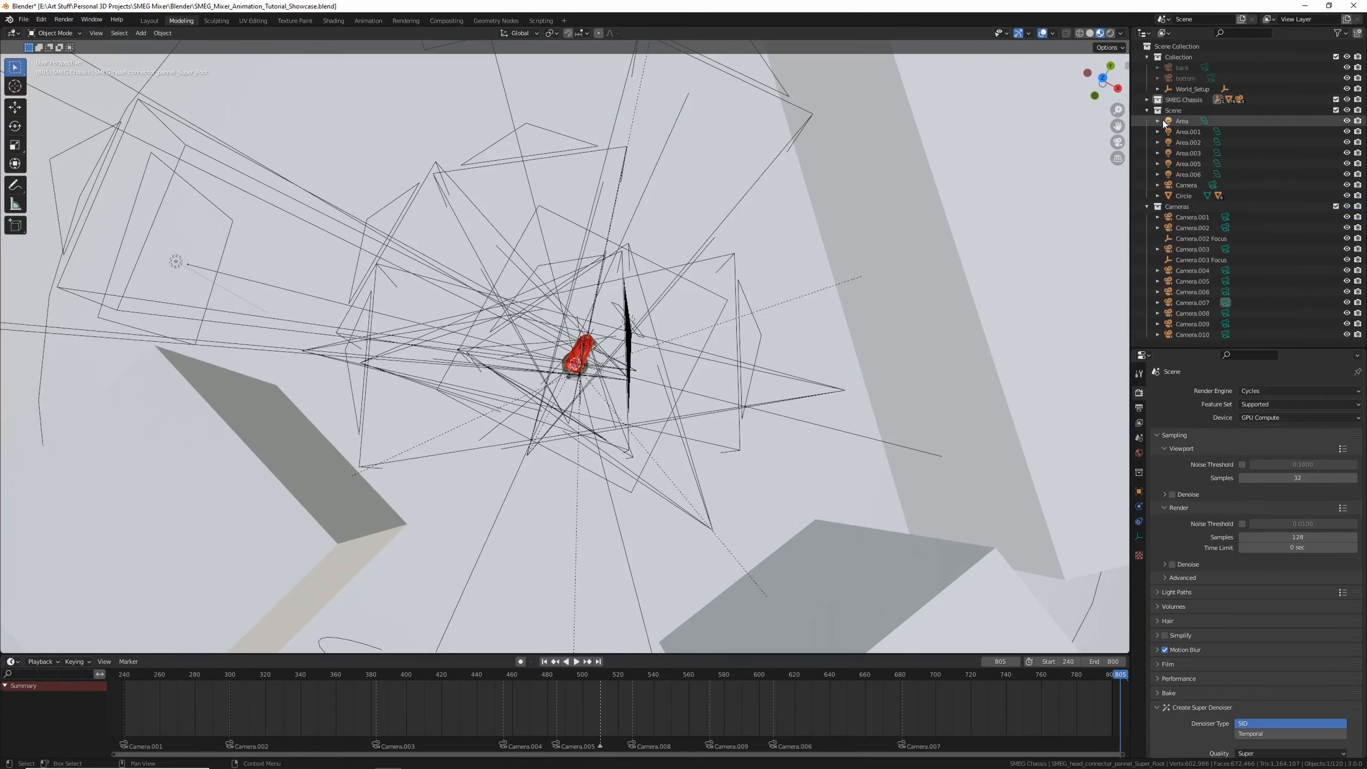
pyautogui.click(1147, 110)
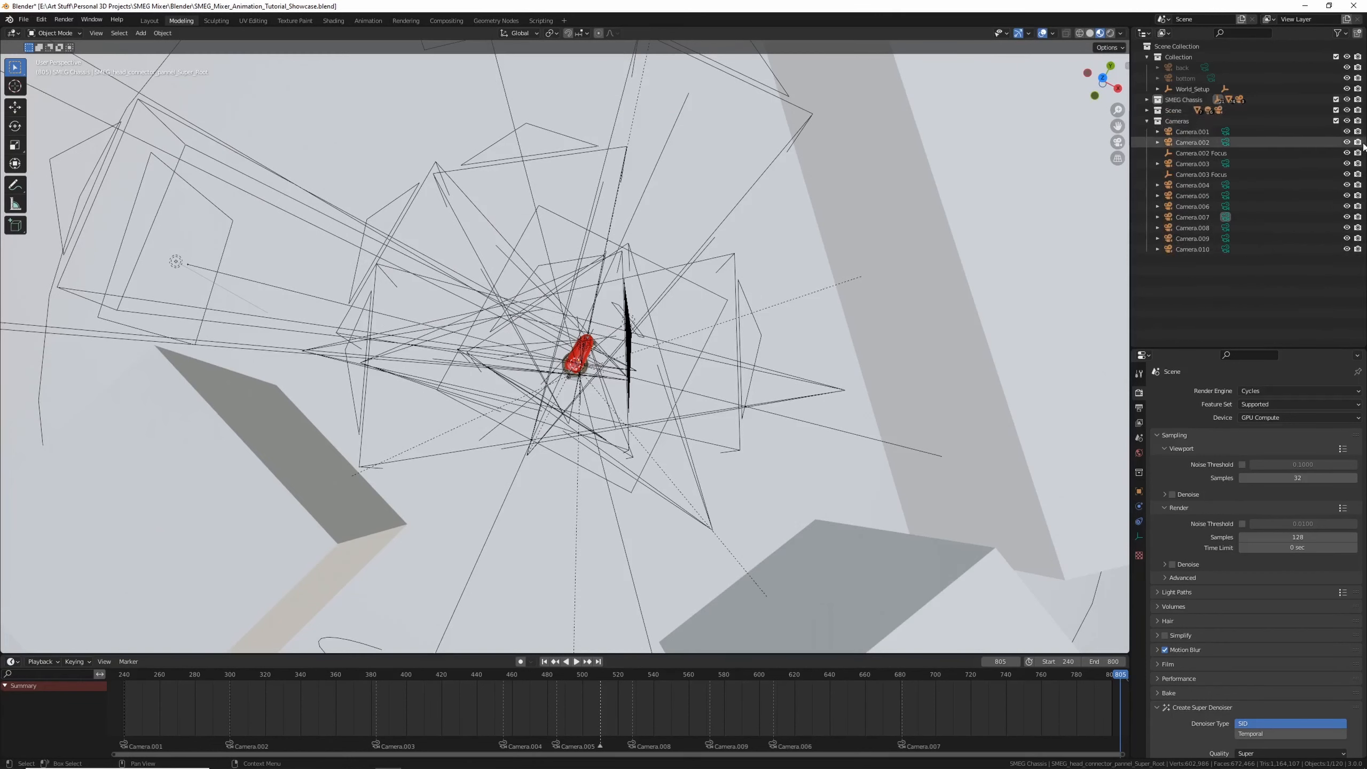
pyautogui.moveTo(1346, 132); pyautogui.dragTo(1347, 249)
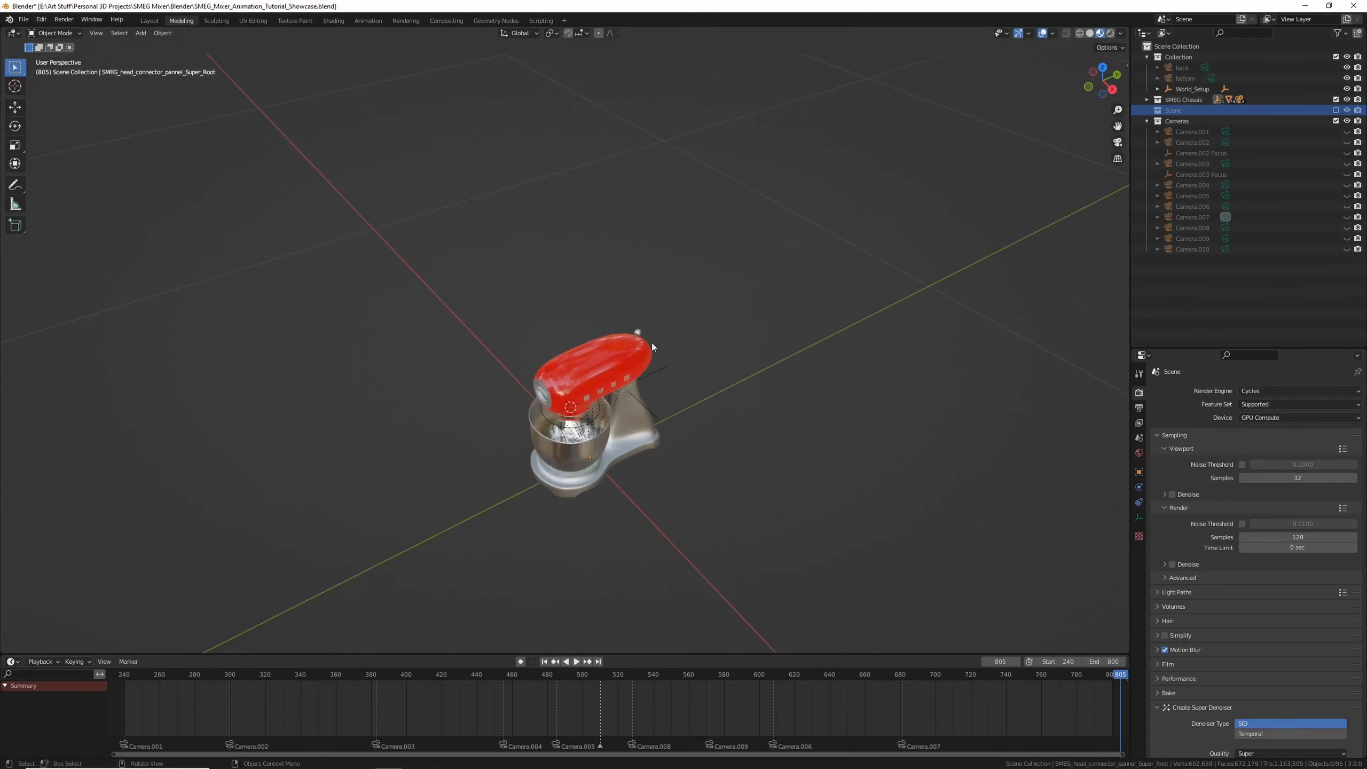
# Select the SMEG_Head_Front_Root in the outliner and frame it in the viewport
pyautogui.moveTo(652, 342); pyautogui.dragTo(666, 402, button='middle')
pyautogui.scroll(5, 667, 398)
pyautogui.moveTo(675, 346); pyautogui.dragTo(661, 325, button='middle')
pyautogui.click(656, 319)
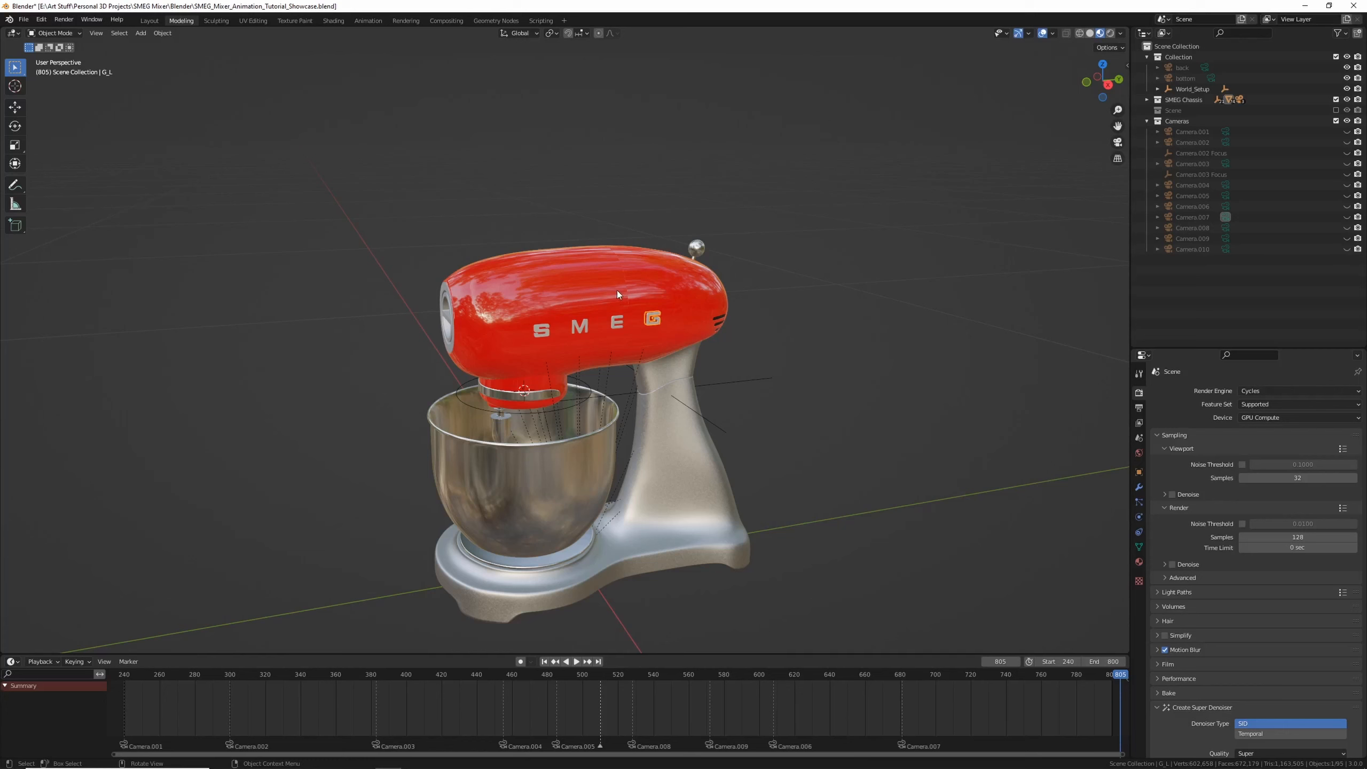
pyautogui.click(603, 319)
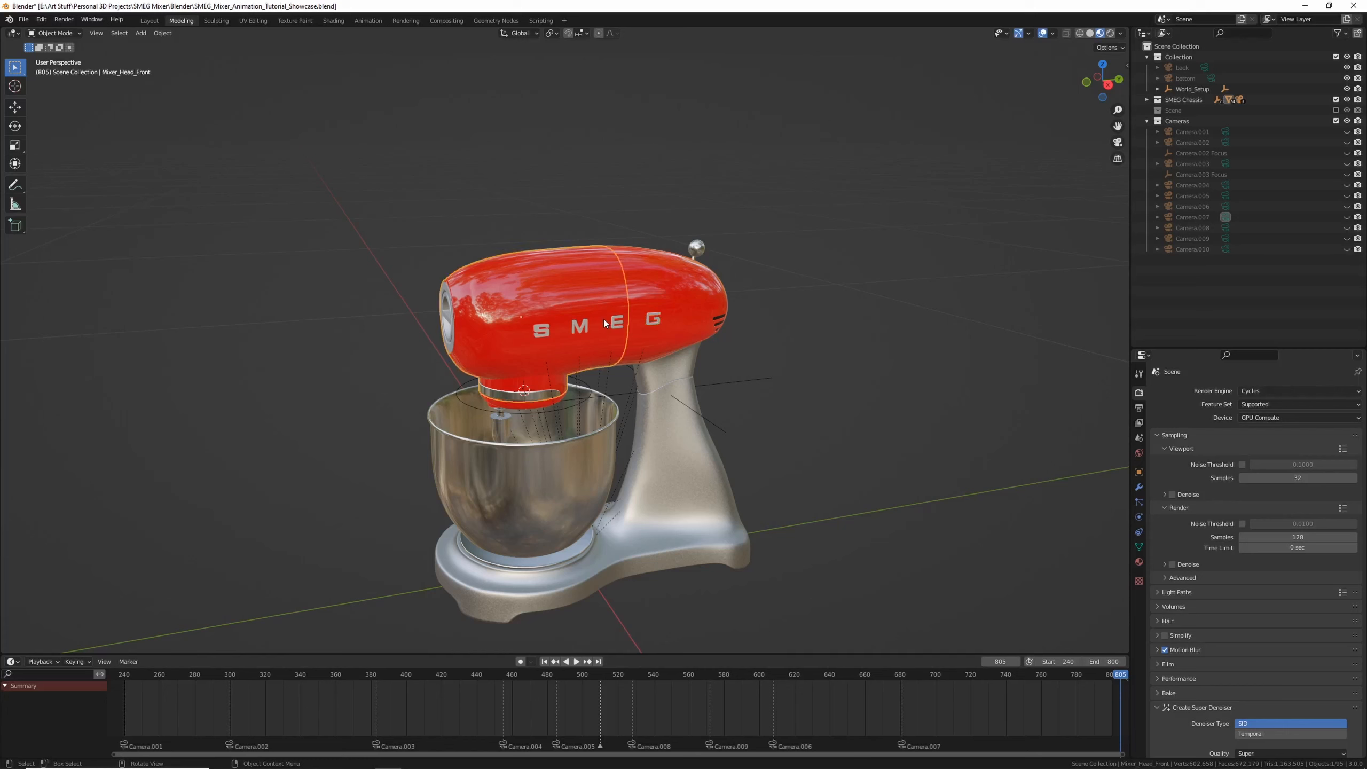
pyautogui.press('.')
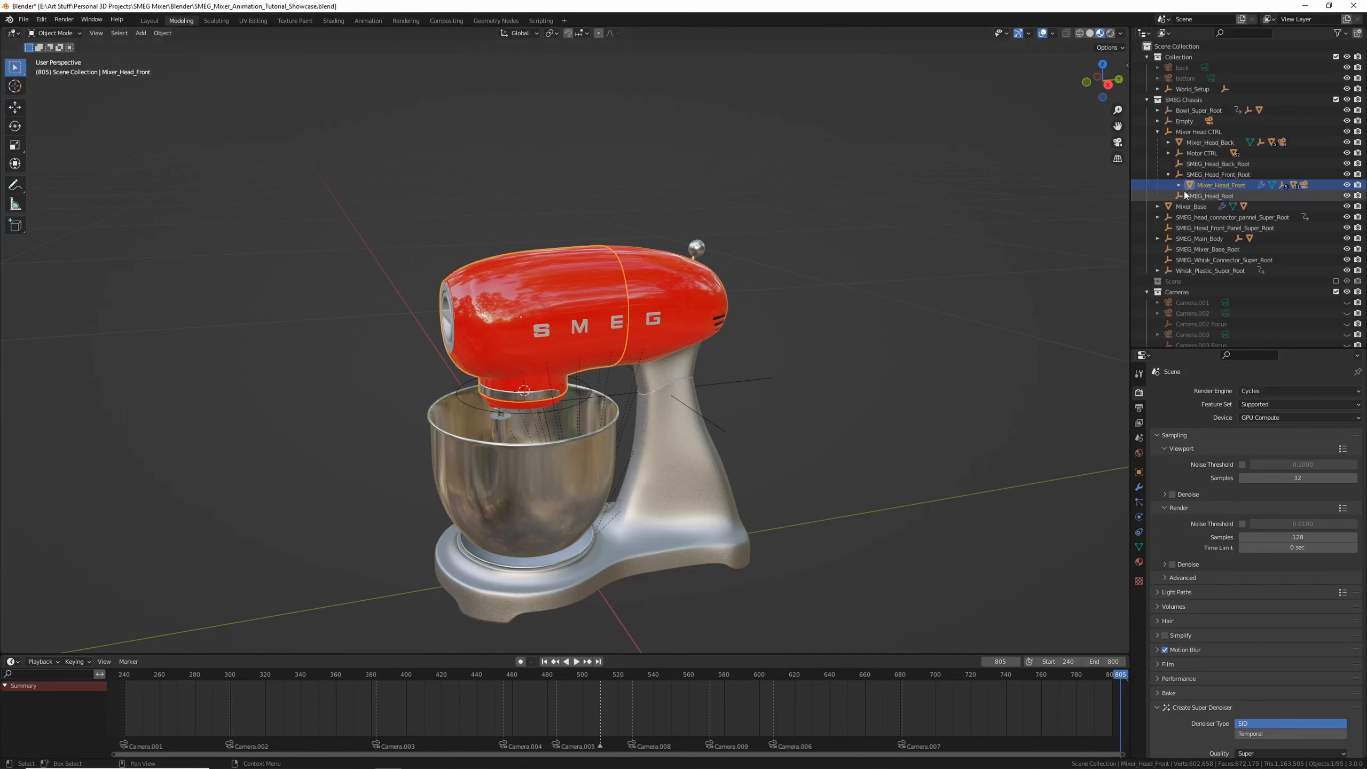
pyautogui.click(1211, 175)
pyautogui.press('KP_Decimal')
pyautogui.scroll(-15, 568, 300)
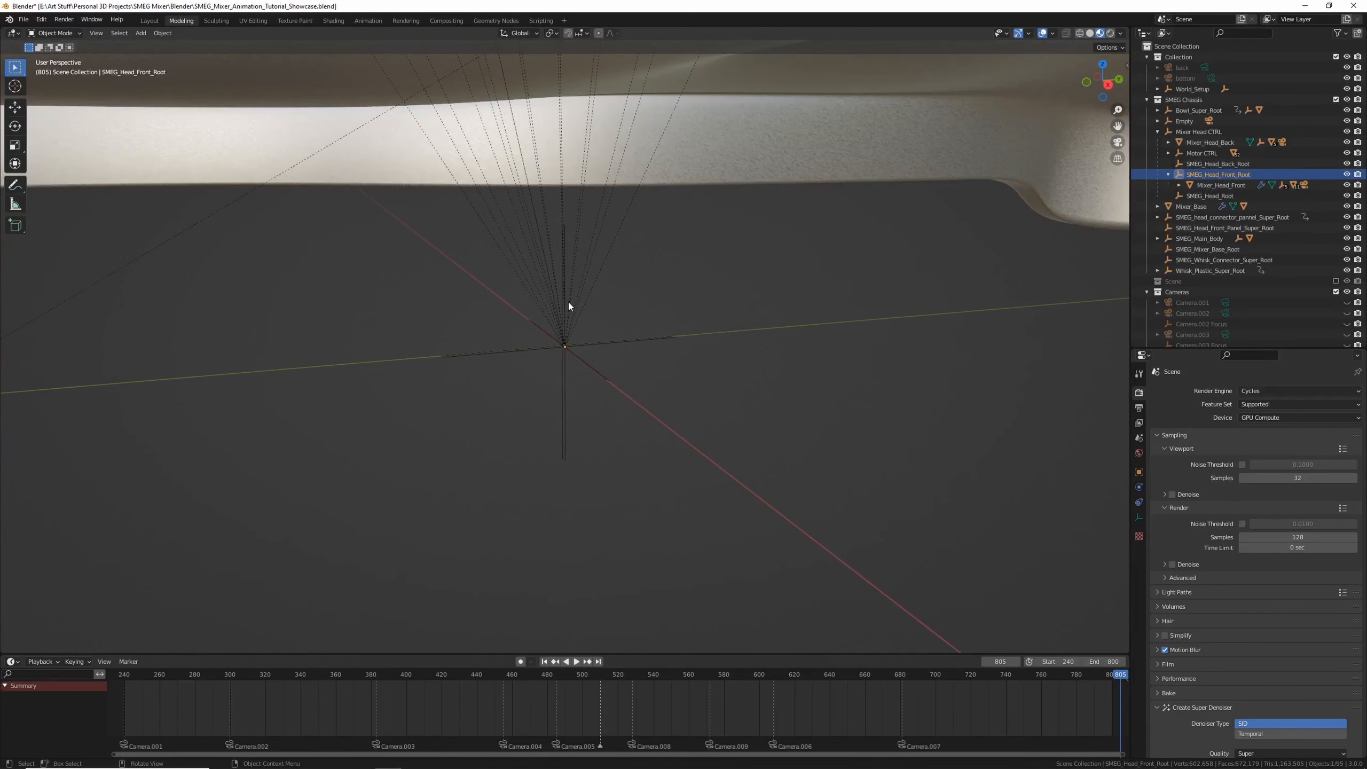
pyautogui.moveTo(588, 251); pyautogui.dragTo(584, 289)
pyautogui.scroll(5, 585, 292)
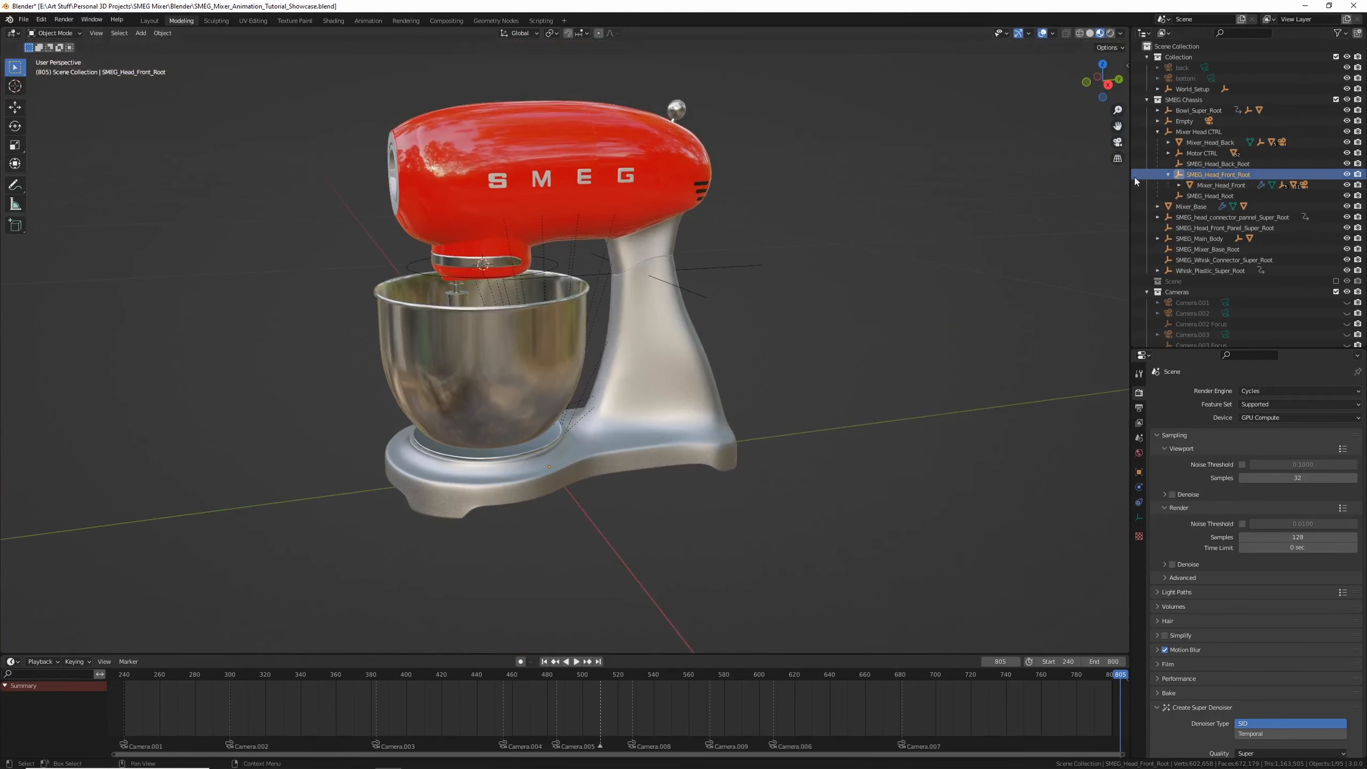
# Try moving the front head root along Y, then undo the move
pyautogui.press('g')
pyautogui.press('y')
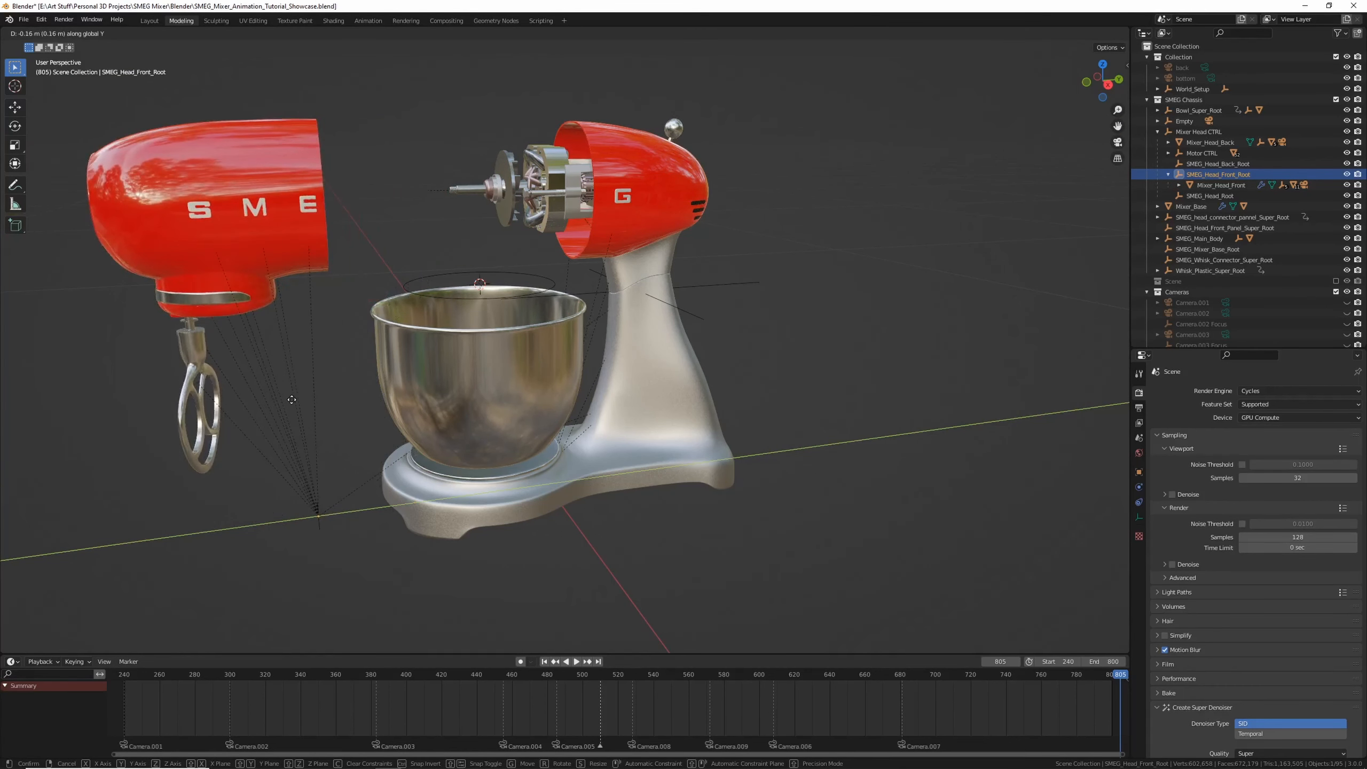
pyautogui.click(266, 362)
pyautogui.click(263, 317)
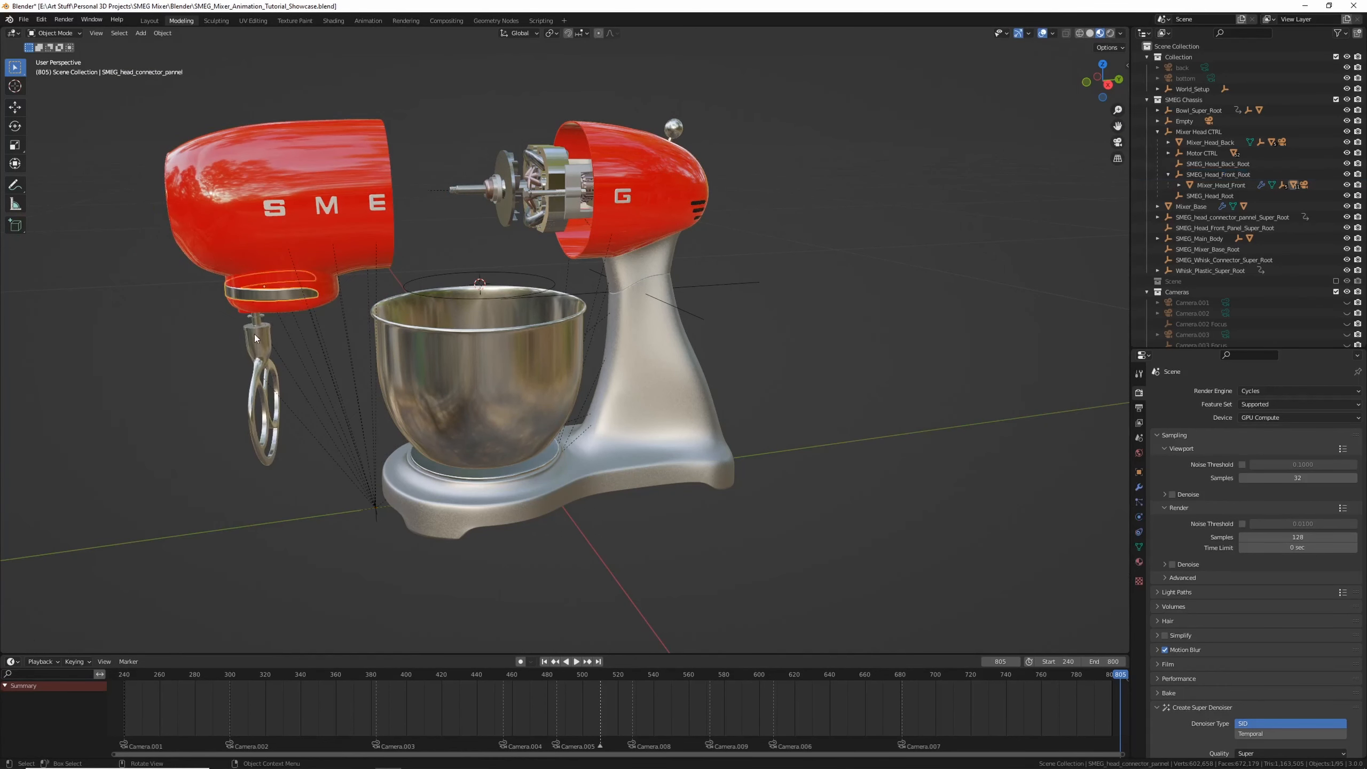
pyautogui.moveTo(267, 311); pyautogui.dragTo(320, 291, button='middle')
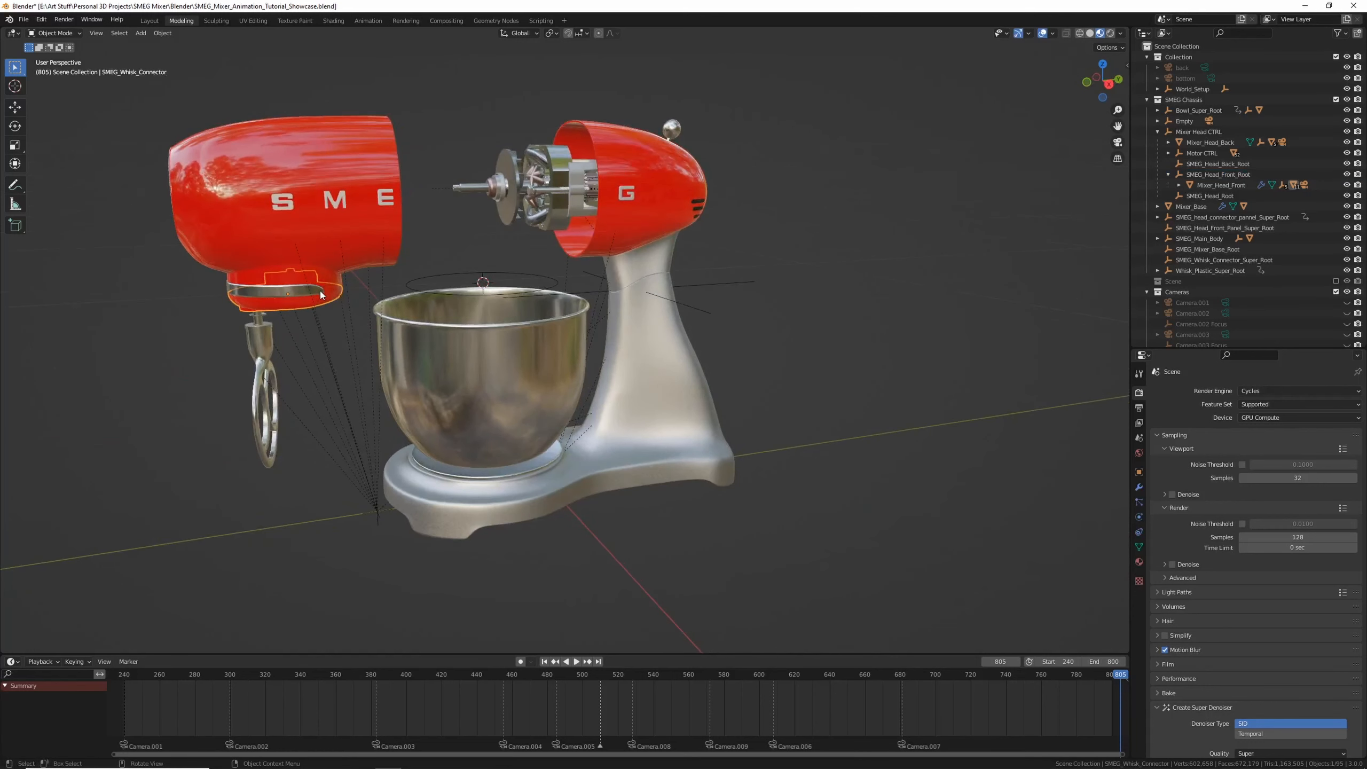
pyautogui.hotkey('ctrl', 'z')
pyautogui.hotkey('ctrl', 'z')
# Select the Mixer Head CTRL control object in the viewport
pyautogui.moveTo(543, 298); pyautogui.dragTo(730, 337, button='middle')
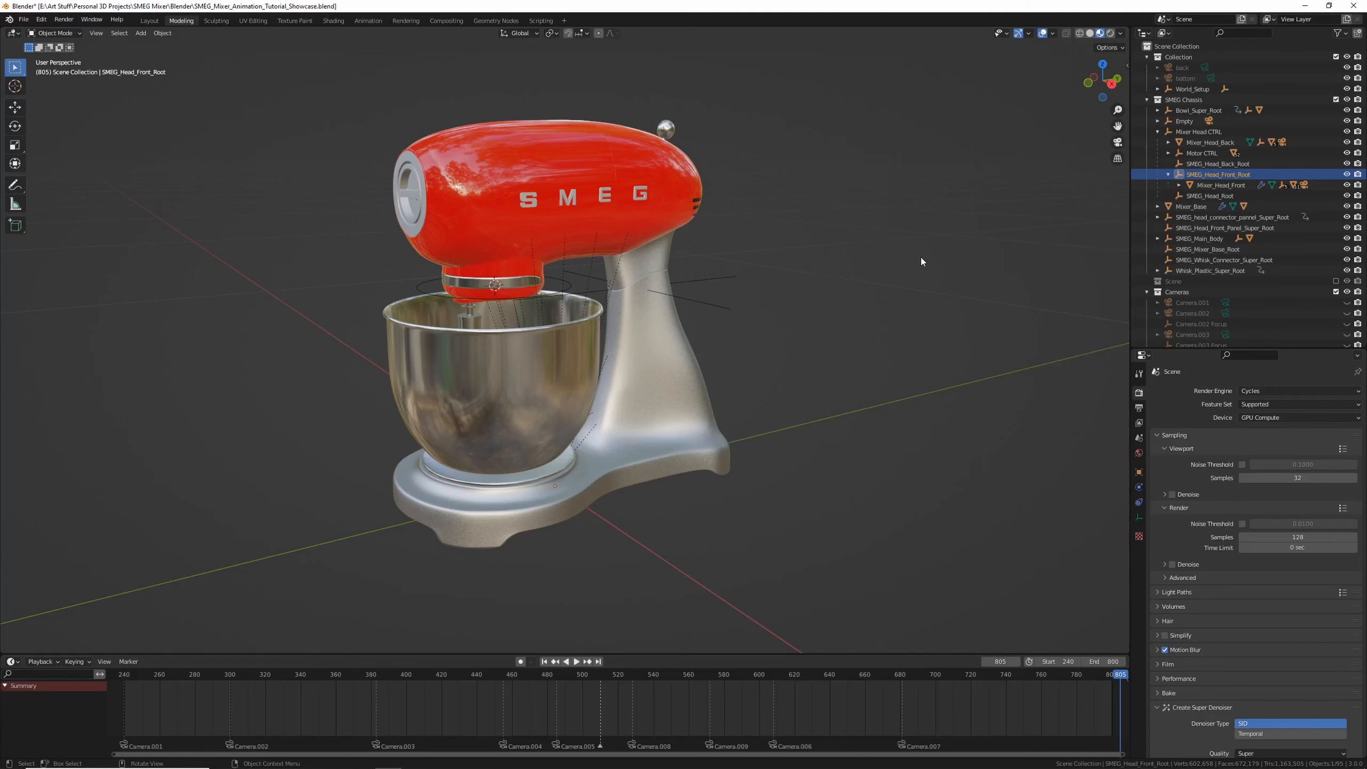
pyautogui.moveTo(527, 176); pyautogui.dragTo(596, 160, button='middle')
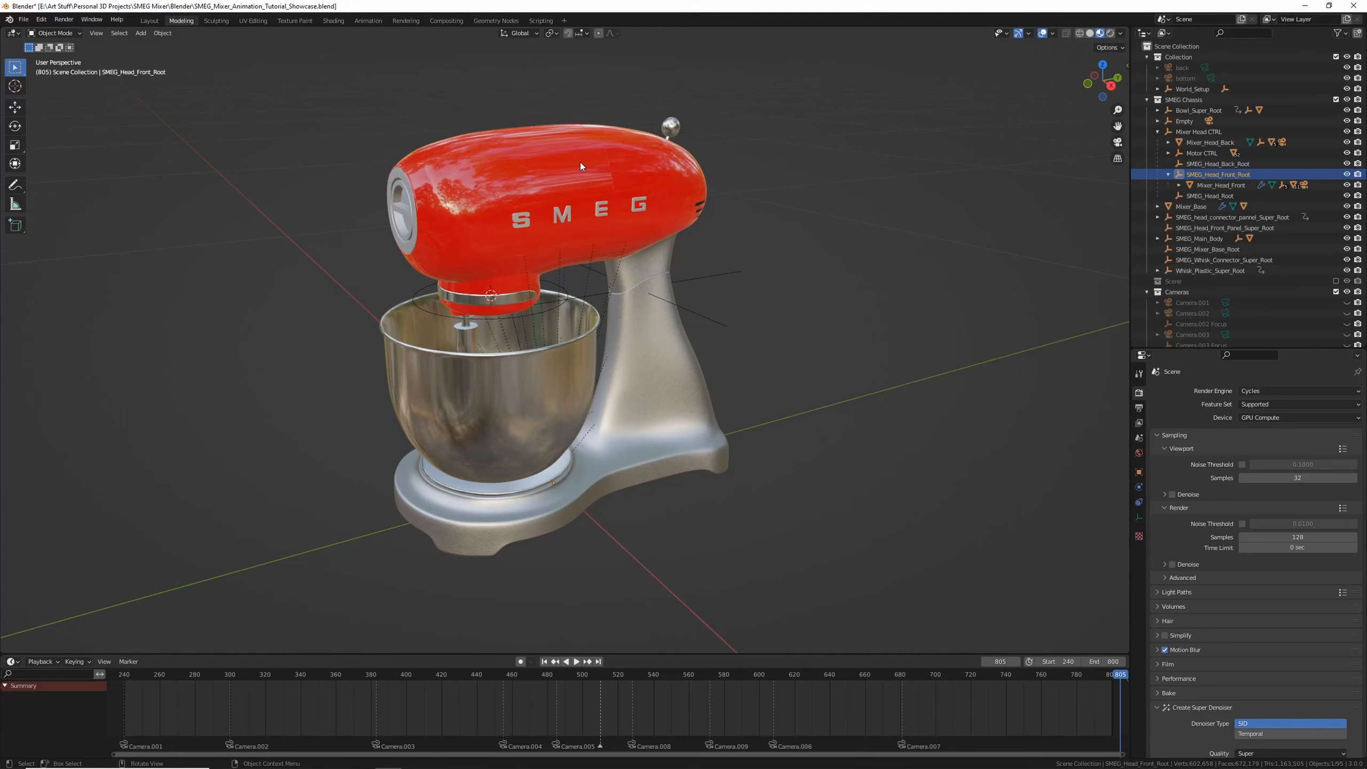
pyautogui.click(500, 191)
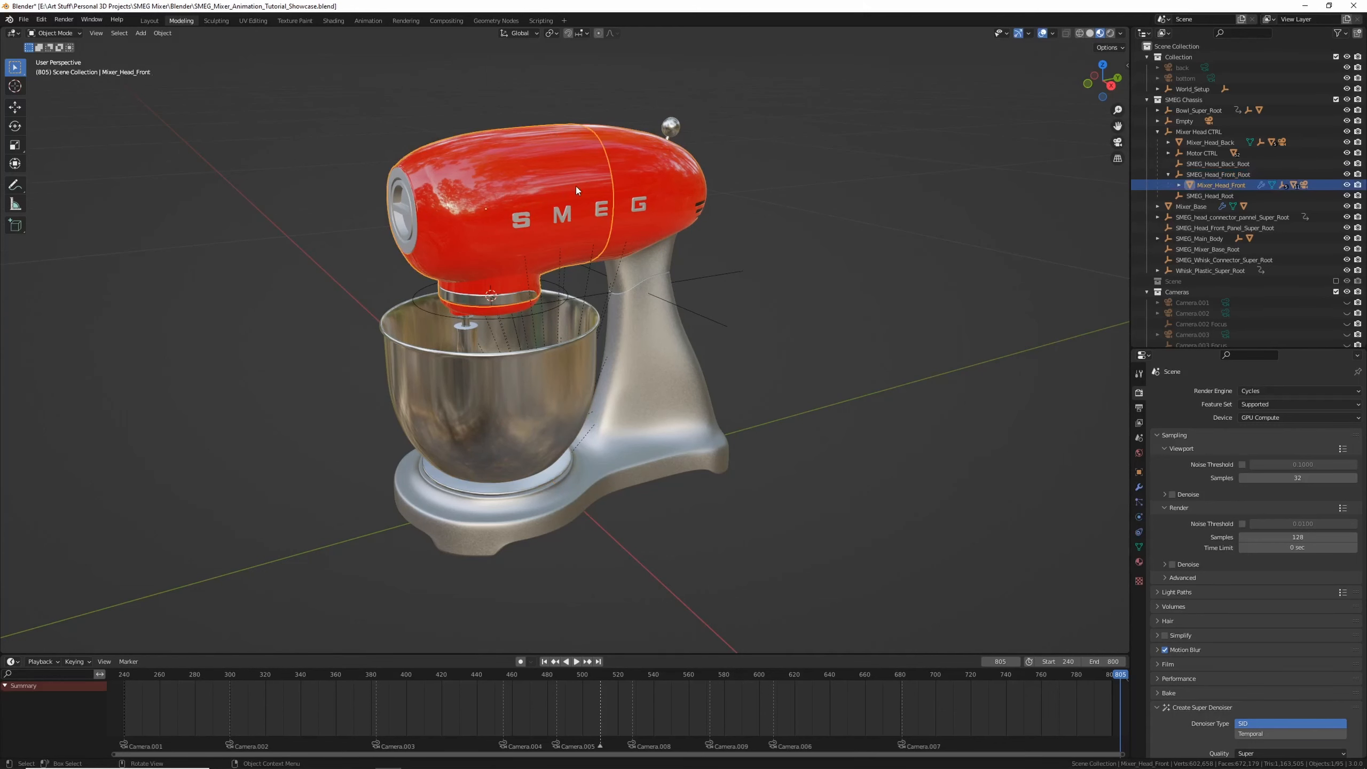
pyautogui.moveTo(576, 186); pyautogui.dragTo(652, 285, button='middle')
pyautogui.click(653, 329)
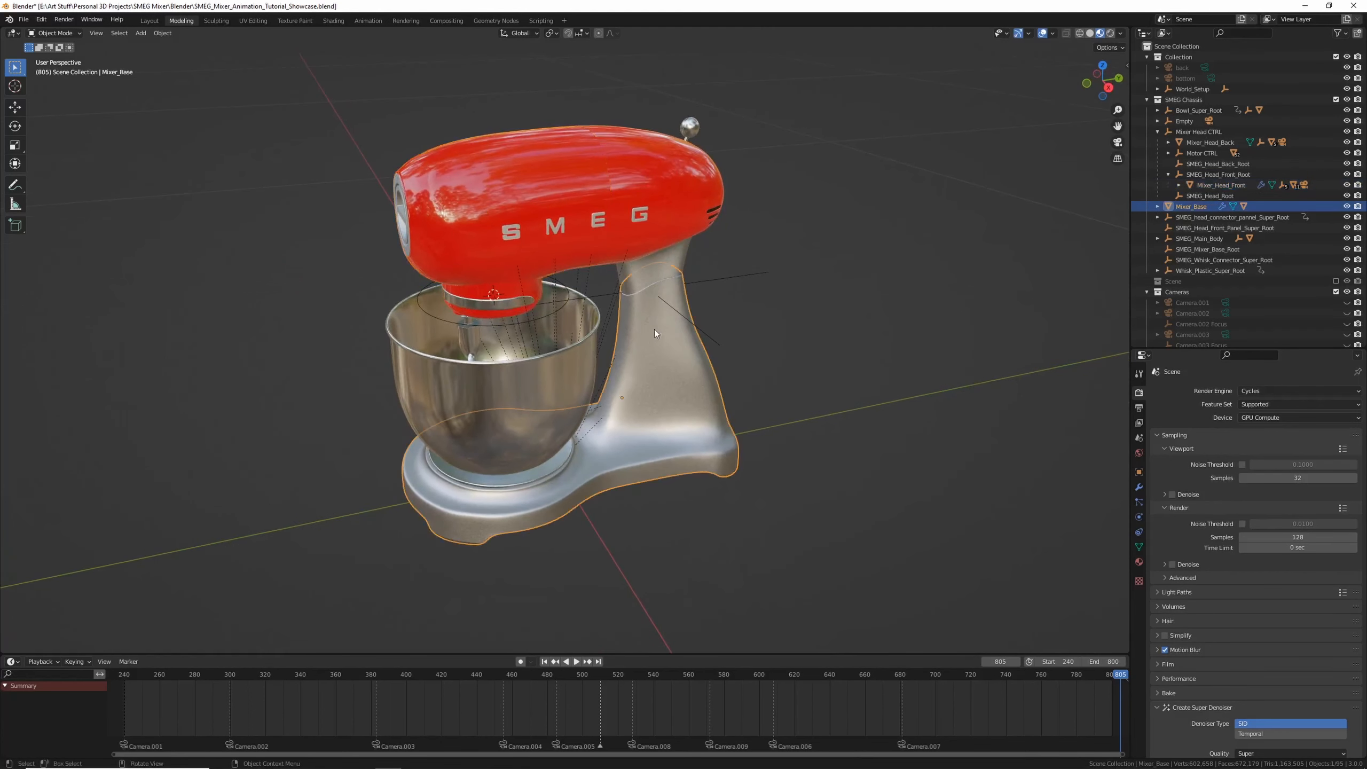
pyautogui.click(707, 284)
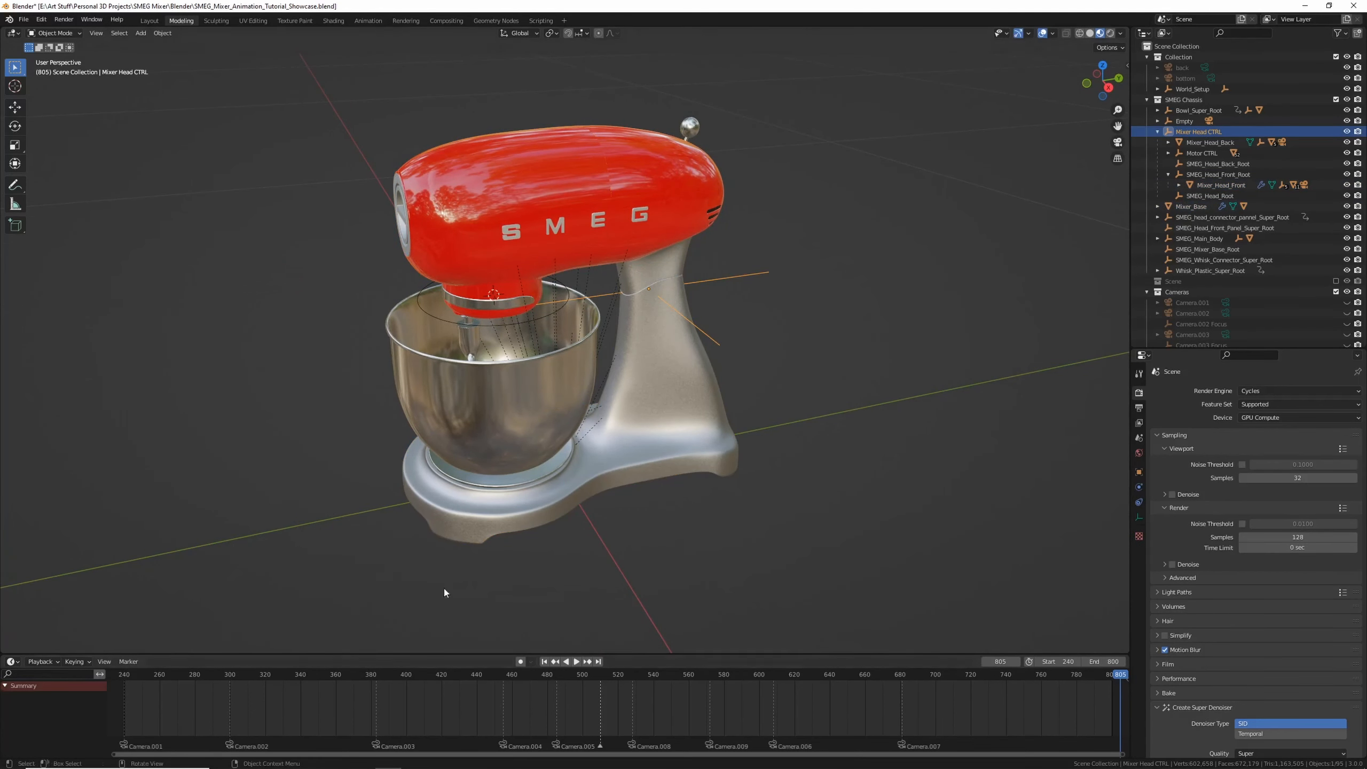
pyautogui.press('g')
pyautogui.rightClick(438, 75)
# Set the current frame to 300 and select the Mixer Head CTRL with its whole hierarchy
pyautogui.moveTo(154, 676); pyautogui.dragTo(230, 676)
pyautogui.press('n')
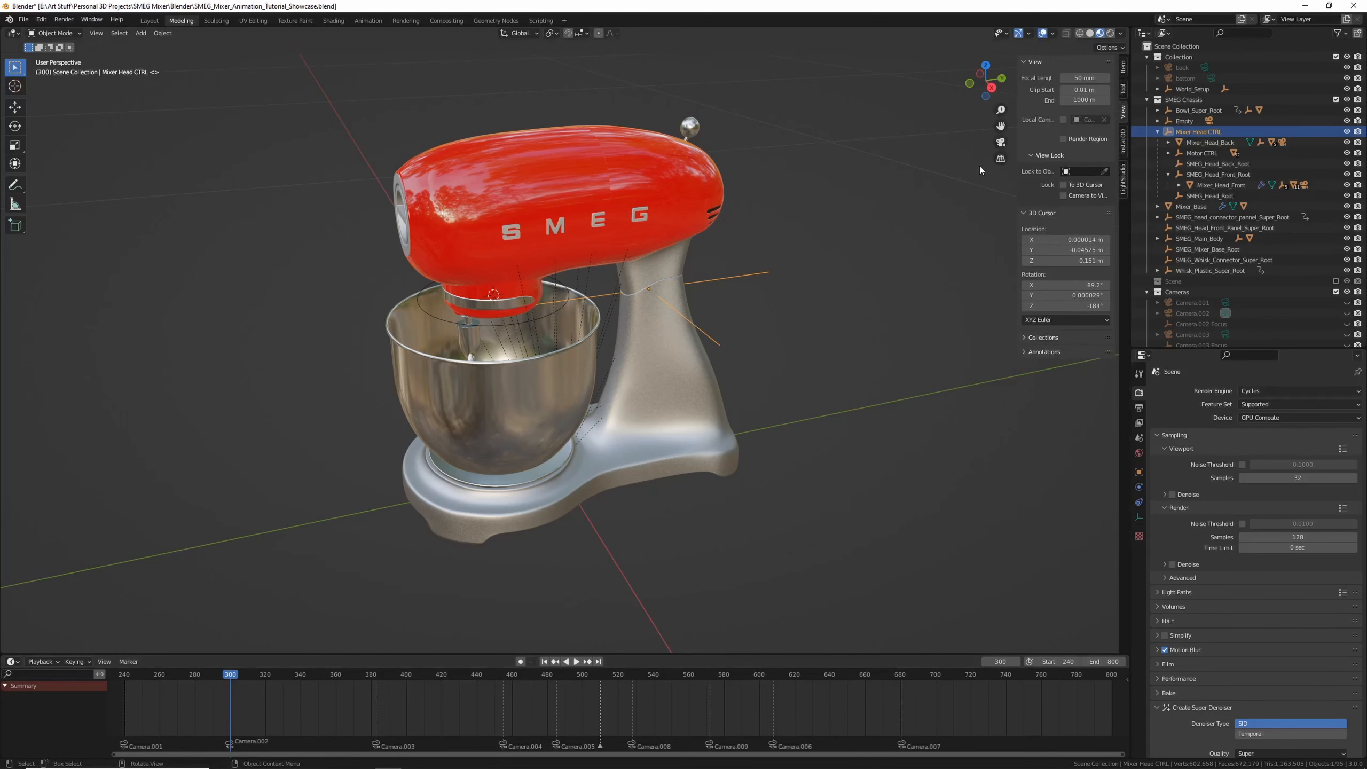
pyautogui.click(1183, 121)
pyautogui.rightClick(1189, 124)
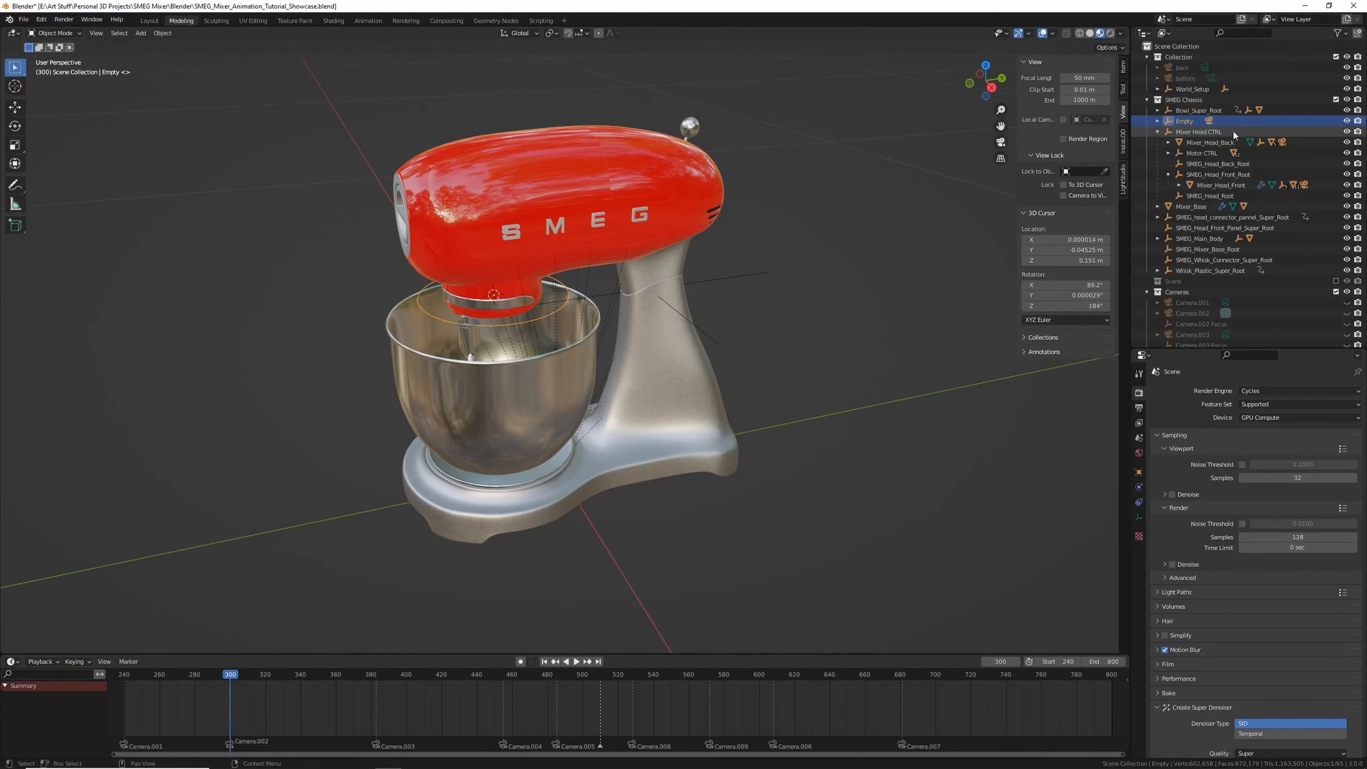
pyautogui.rightClick(1207, 130)
pyautogui.rightClick(1195, 132)
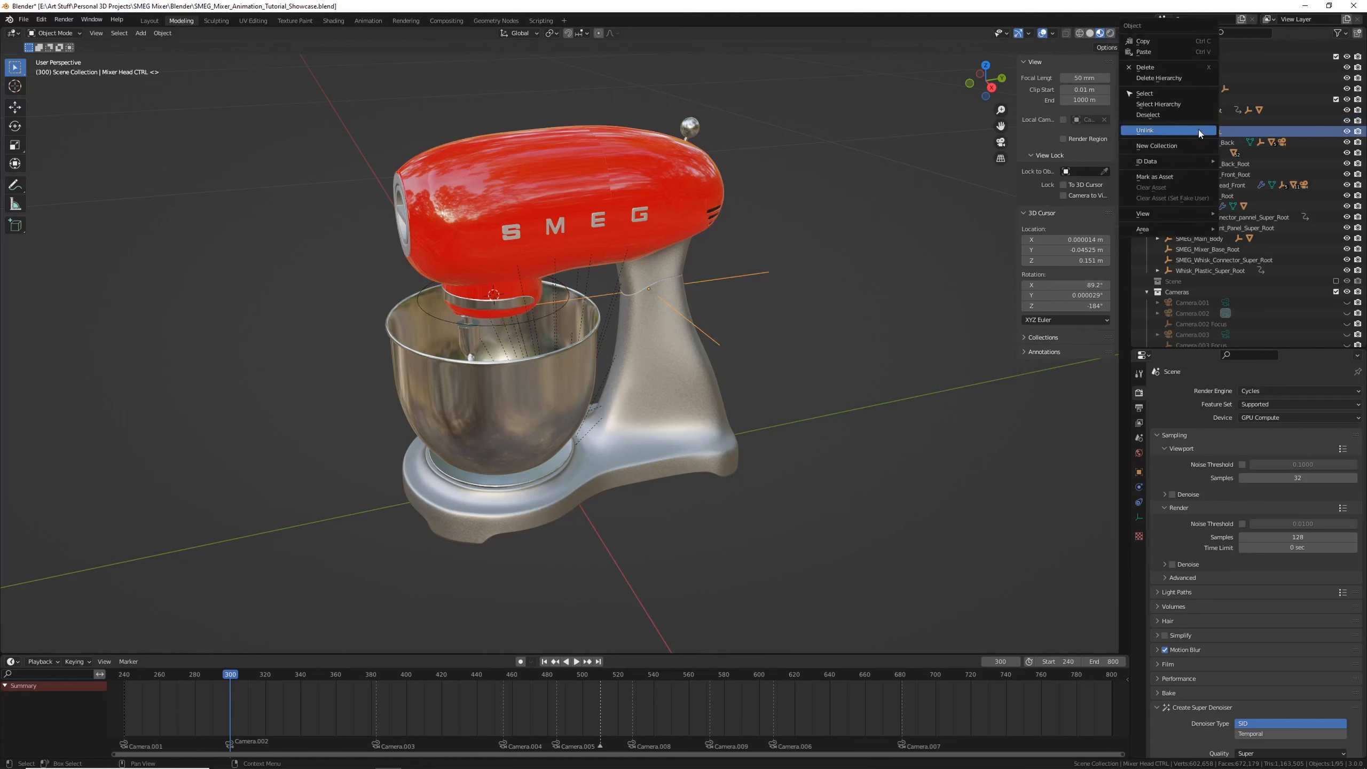
pyautogui.click(1170, 103)
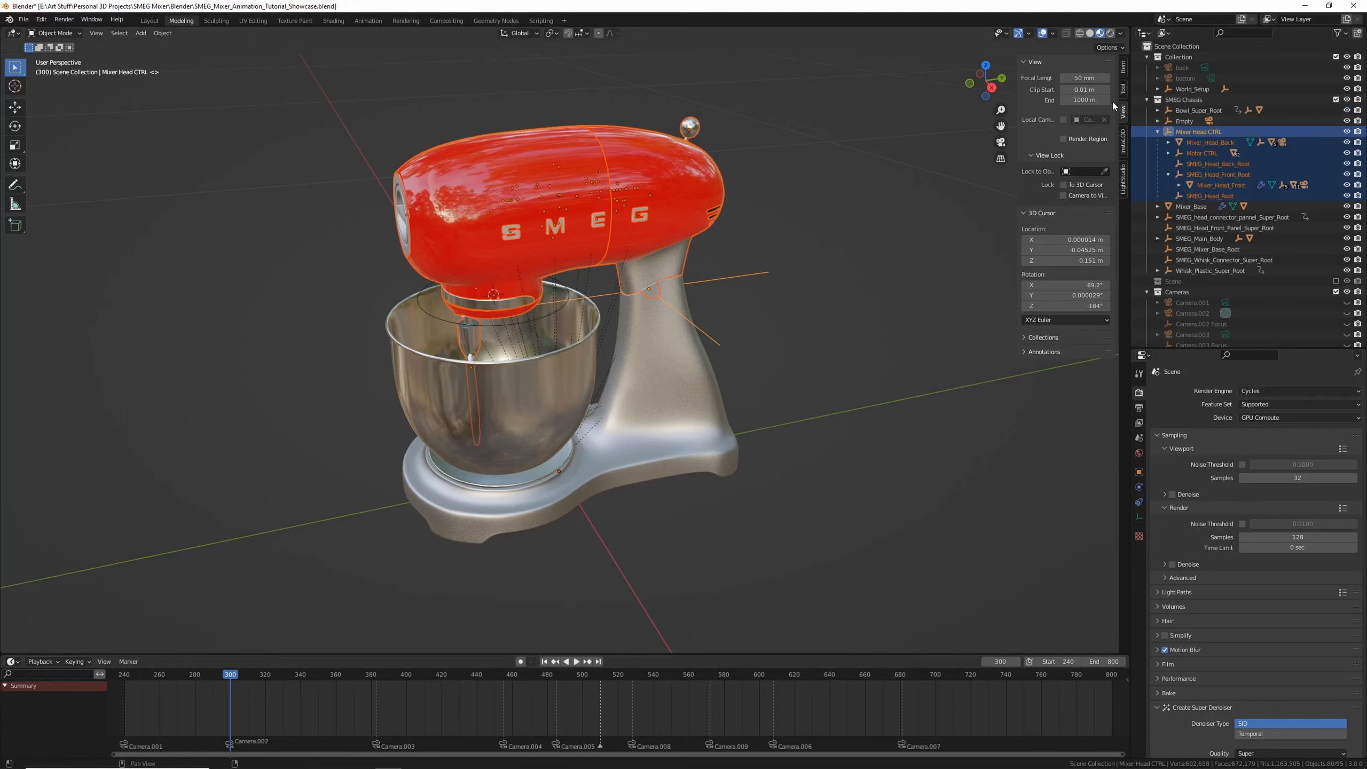
# Insert a transform keyframe on the Mixer Head CTRL at frame 300
pyautogui.click(1122, 66)
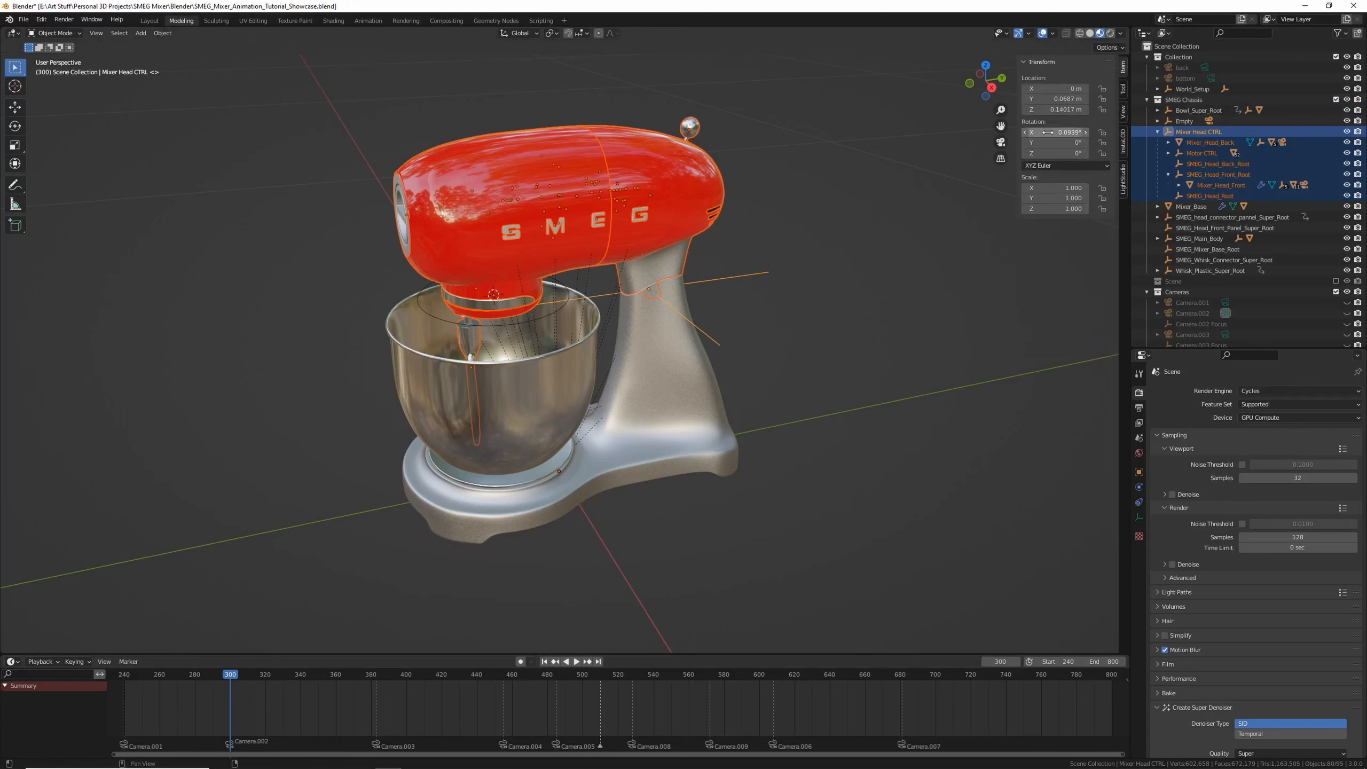
pyautogui.press('i')
pyautogui.press('i')
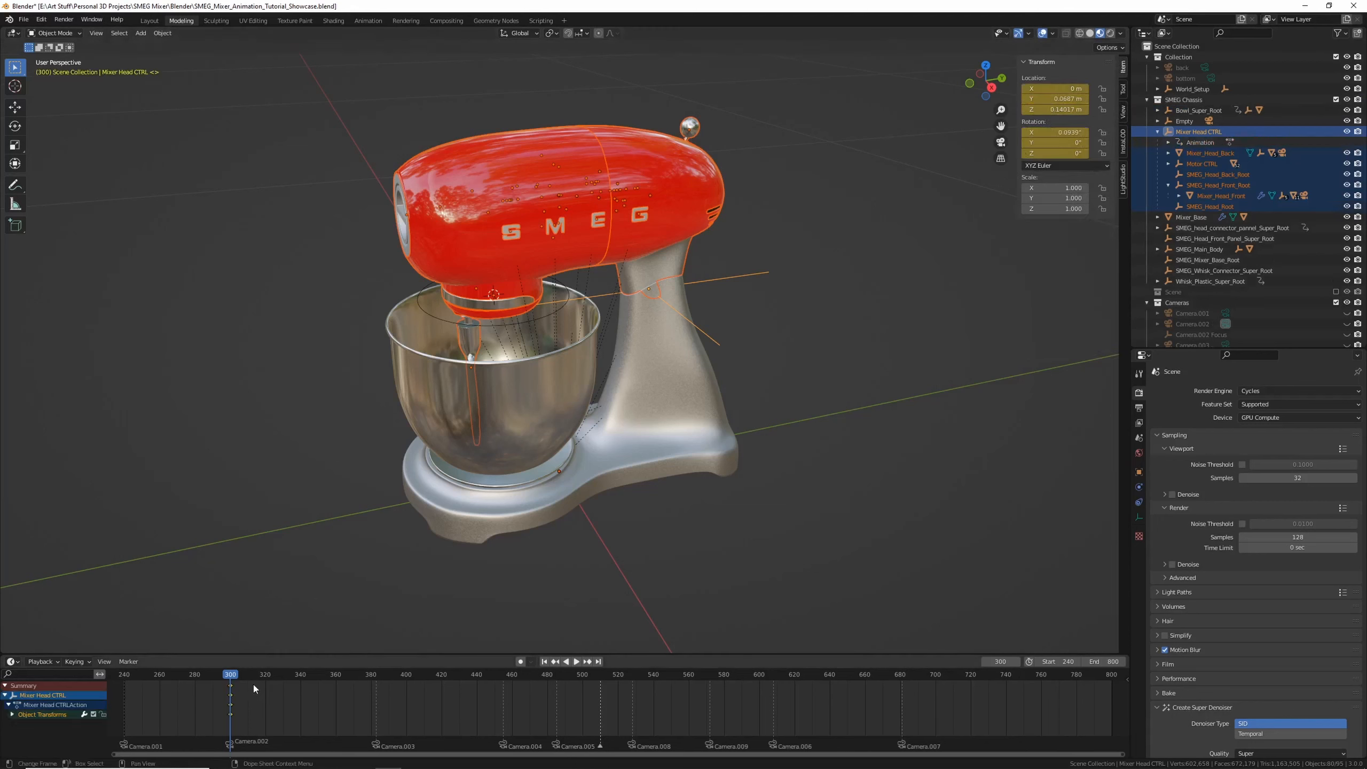
# Go to frame 279, select only the Mixer Head CTRL, and insert a keyframe
pyautogui.moveTo(233, 676); pyautogui.dragTo(194, 681)
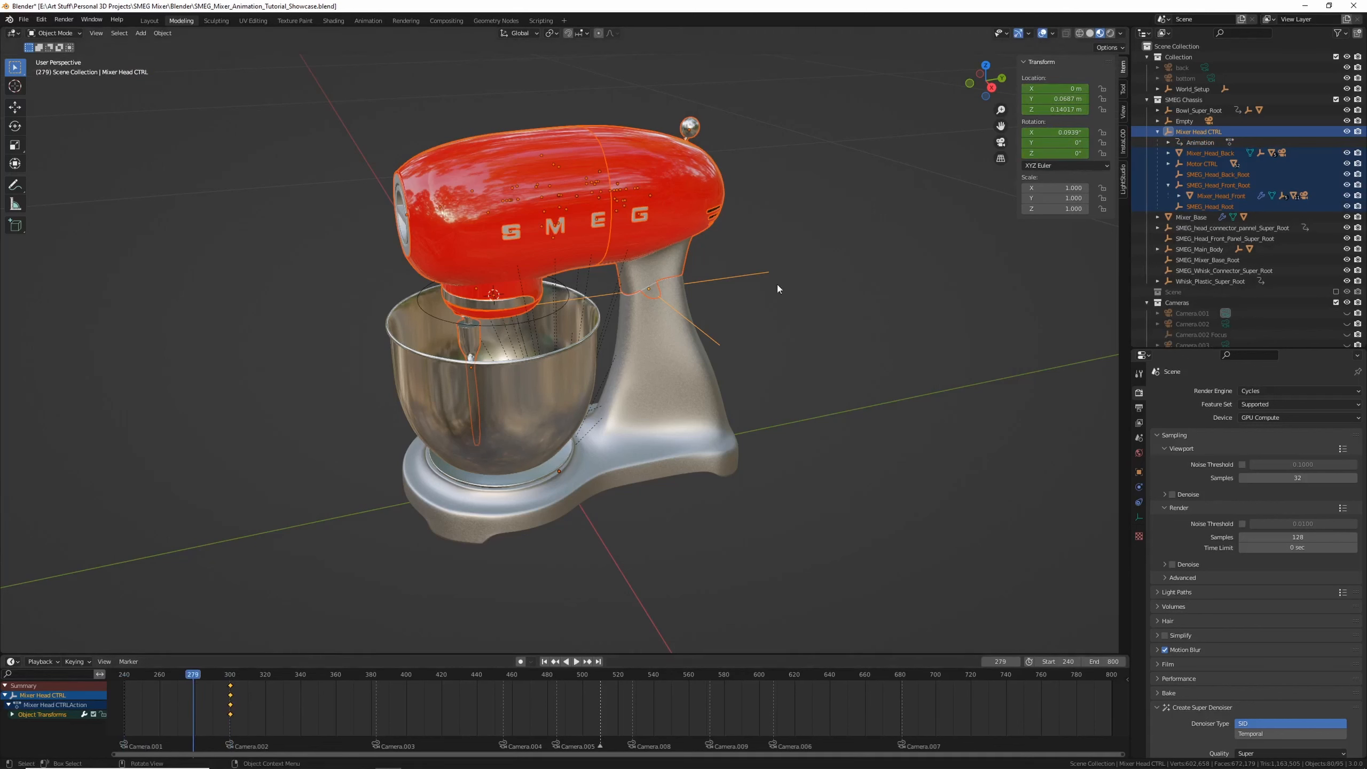
pyautogui.click(741, 277)
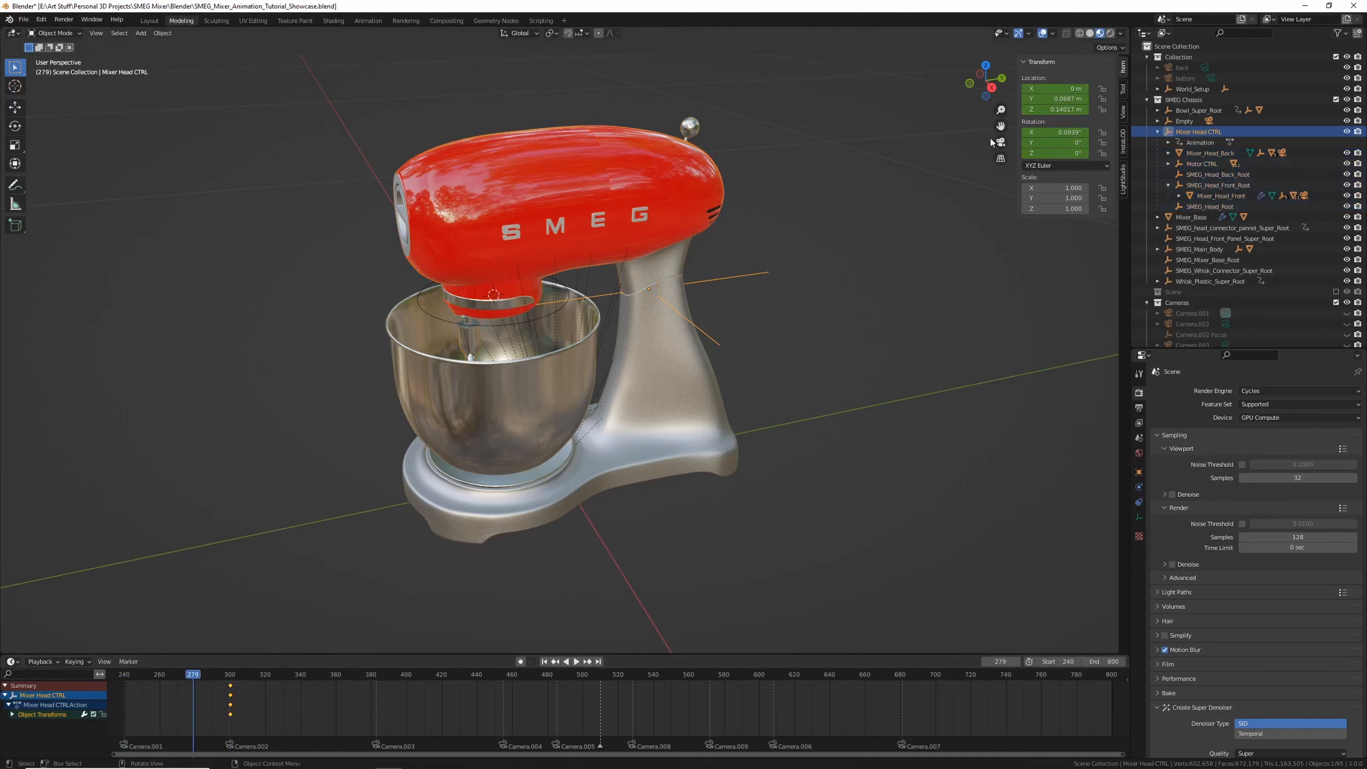
pyautogui.press('i')
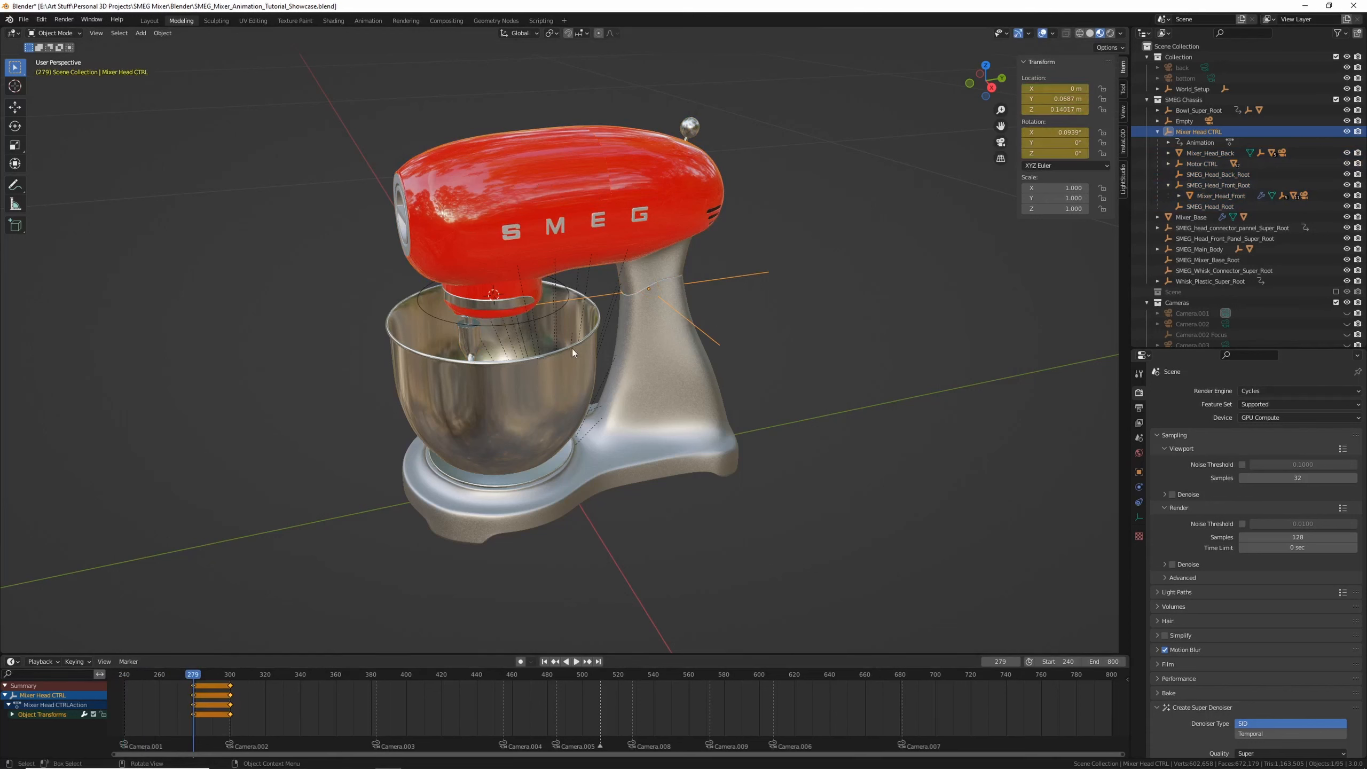
# Raise the Mixer Head CTRL along Z to about 0.71 m at frame 279 and insert a keyframe
pyautogui.press('g')
pyautogui.press('z')
pyautogui.click(624, 161)
pyautogui.scroll(-6, 613, 354)
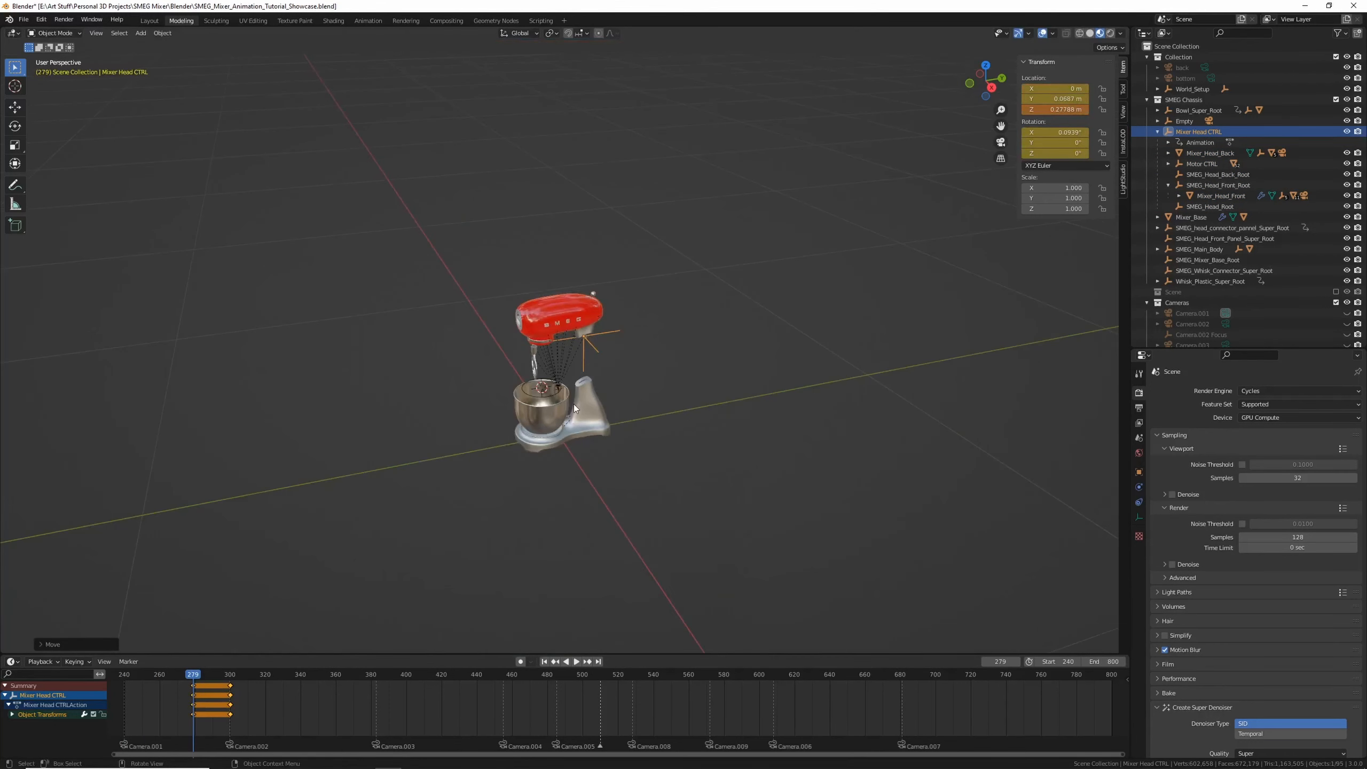
pyautogui.press('g')
pyautogui.press('z')
pyautogui.click(586, 229)
pyautogui.keyDown('shift'); pyautogui.moveTo(587, 229); pyautogui.dragTo(573, 345, button='middle'); pyautogui.keyUp('shift')
pyautogui.scroll(4, 574, 339)
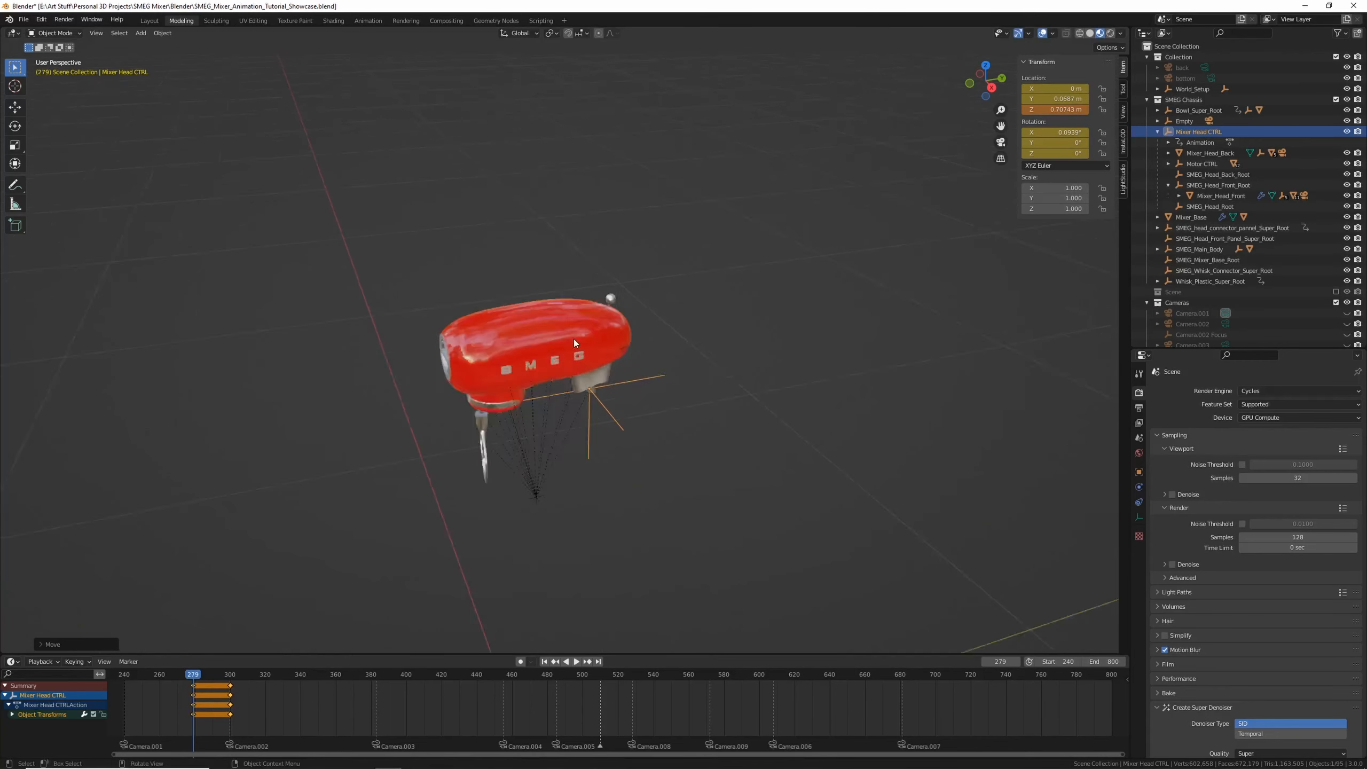
pyautogui.scroll(3, 573, 339)
pyautogui.press('i')
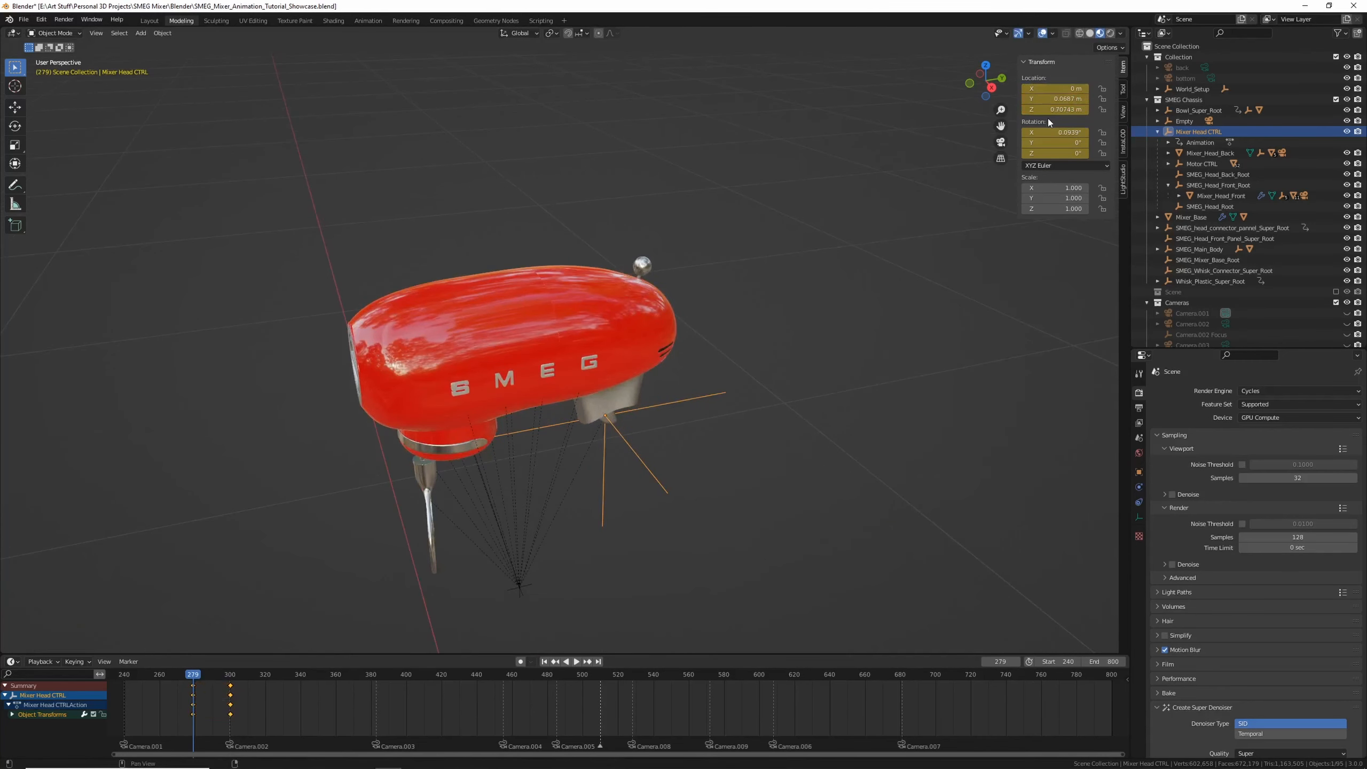
# Select SMEG_Head_Front_Root, move it about -0.15 m along Y to split the head, and keyframe it
pyautogui.moveTo(398, 420); pyautogui.dragTo(550, 342, button='middle')
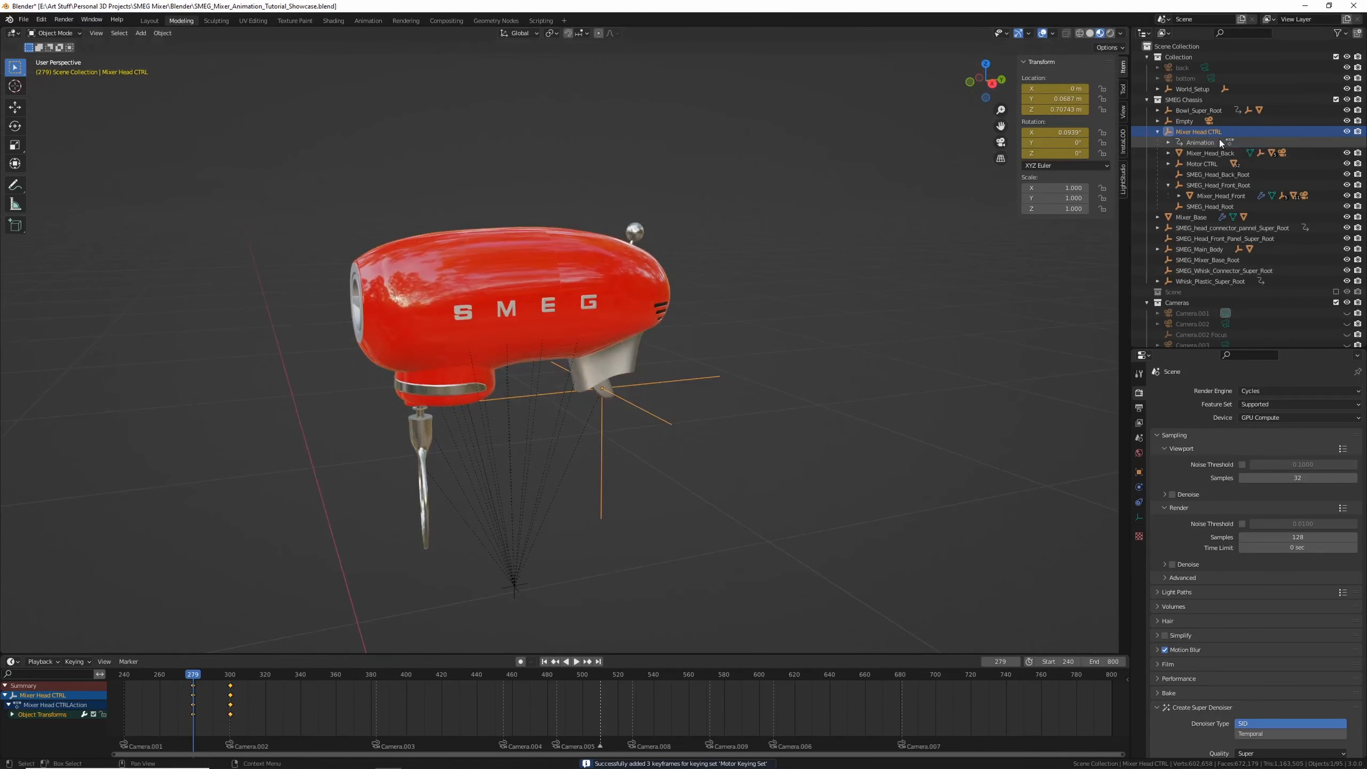
pyautogui.click(1213, 196)
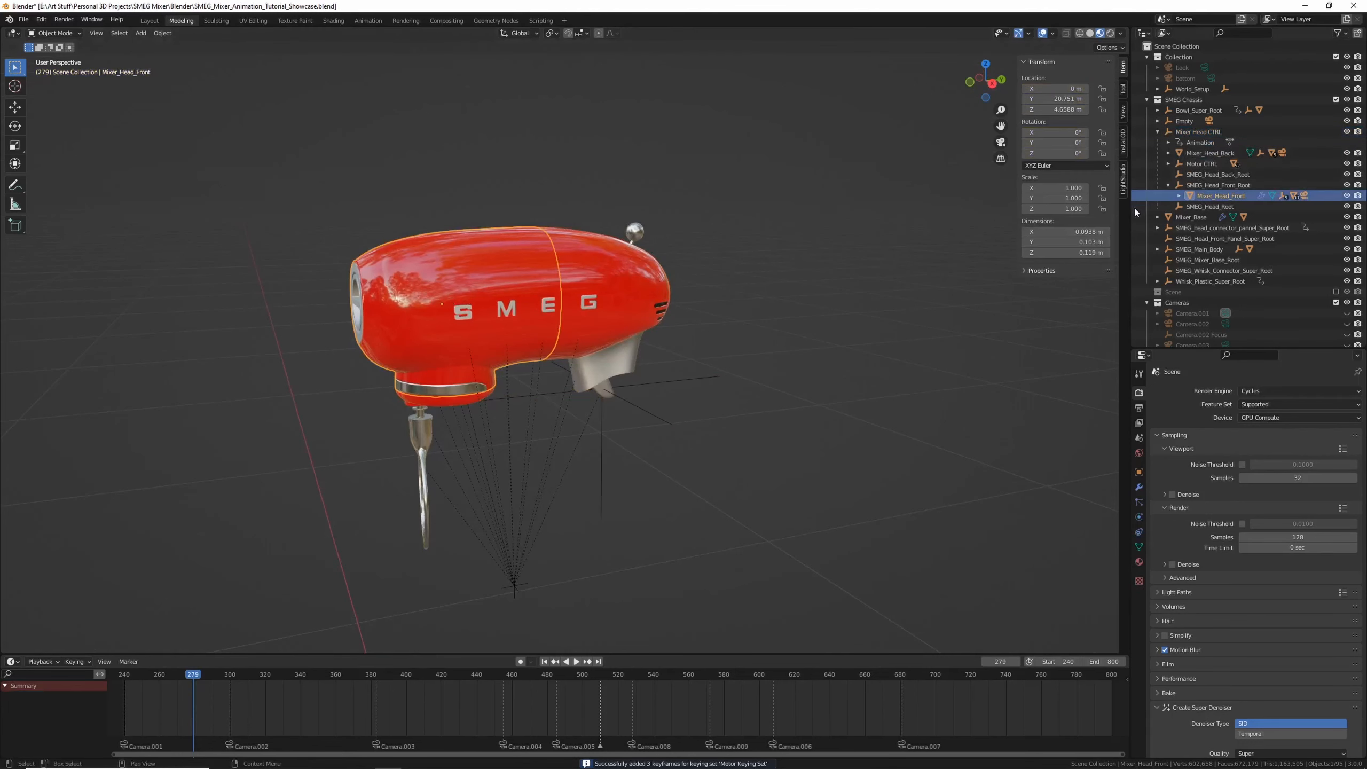
pyautogui.click(1190, 186)
pyautogui.press('g')
pyautogui.press('y')
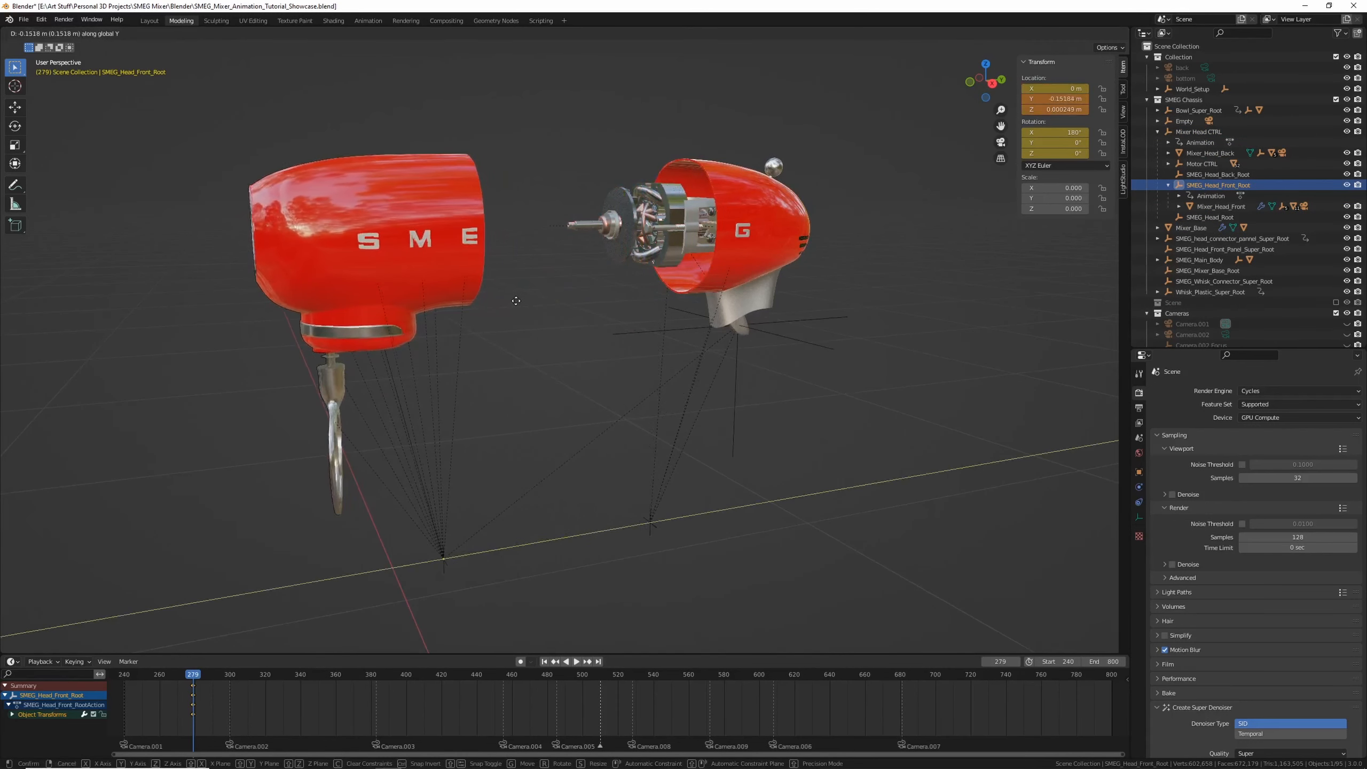
pyautogui.click(516, 300)
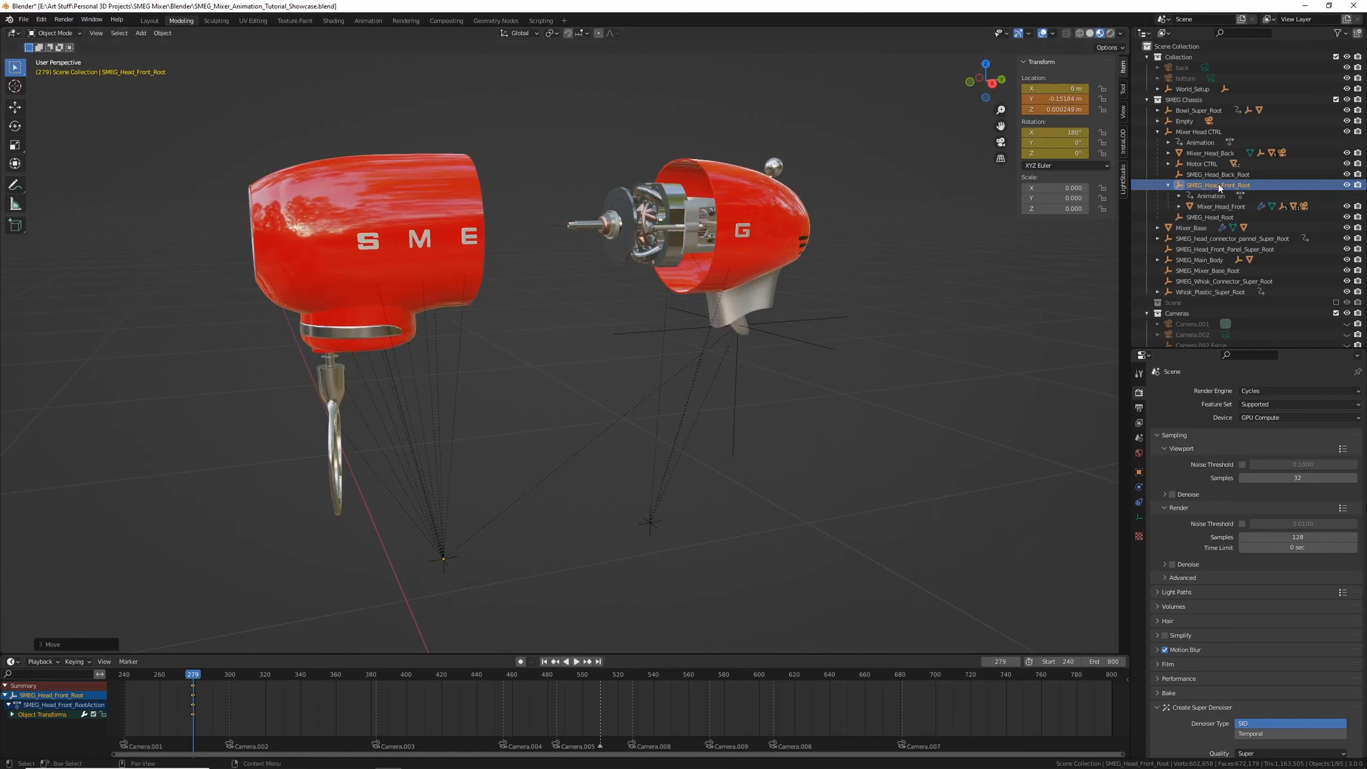
pyautogui.press('i')
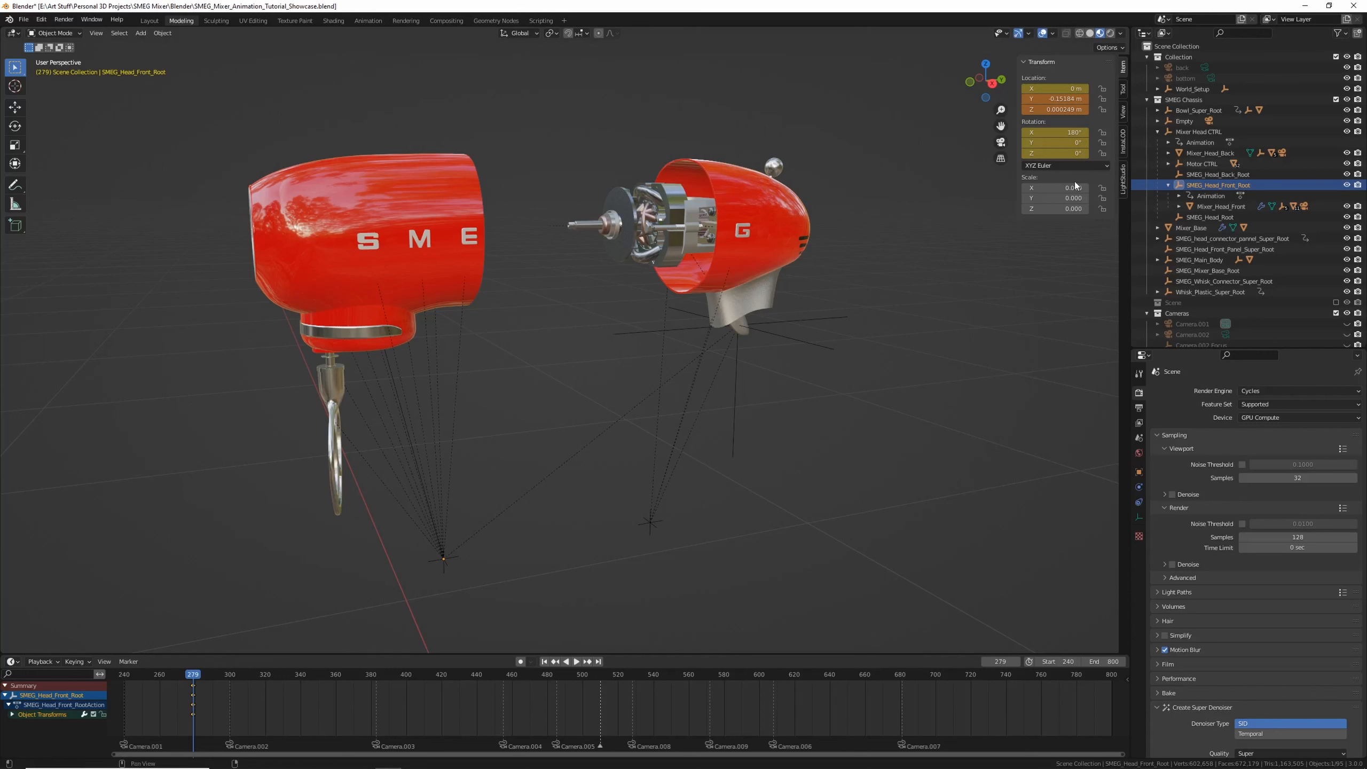
# Scrub and play back the timeline to review the head separation animation
pyautogui.moveTo(192, 678); pyautogui.dragTo(130, 689)
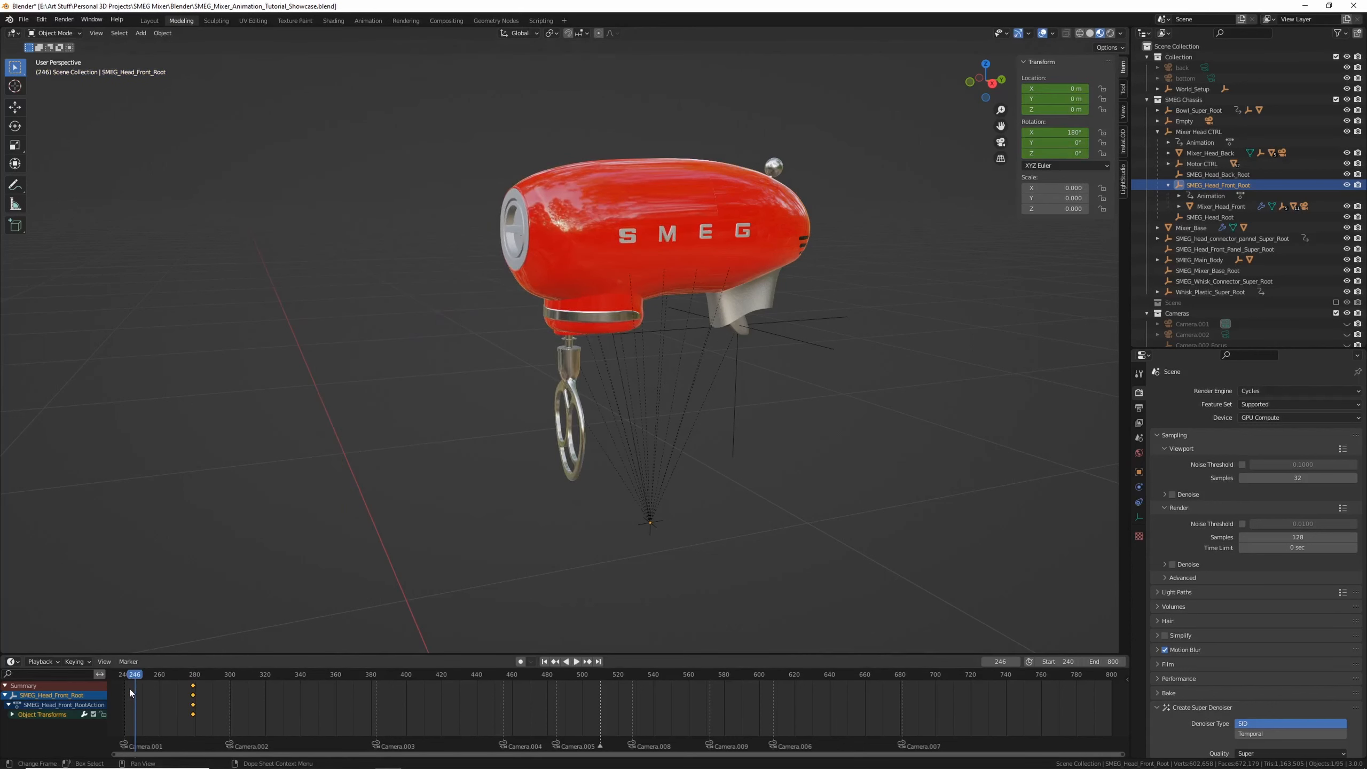
pyautogui.moveTo(144, 678); pyautogui.dragTo(126, 682)
pyautogui.moveTo(141, 704); pyautogui.dragTo(288, 724, button='middle')
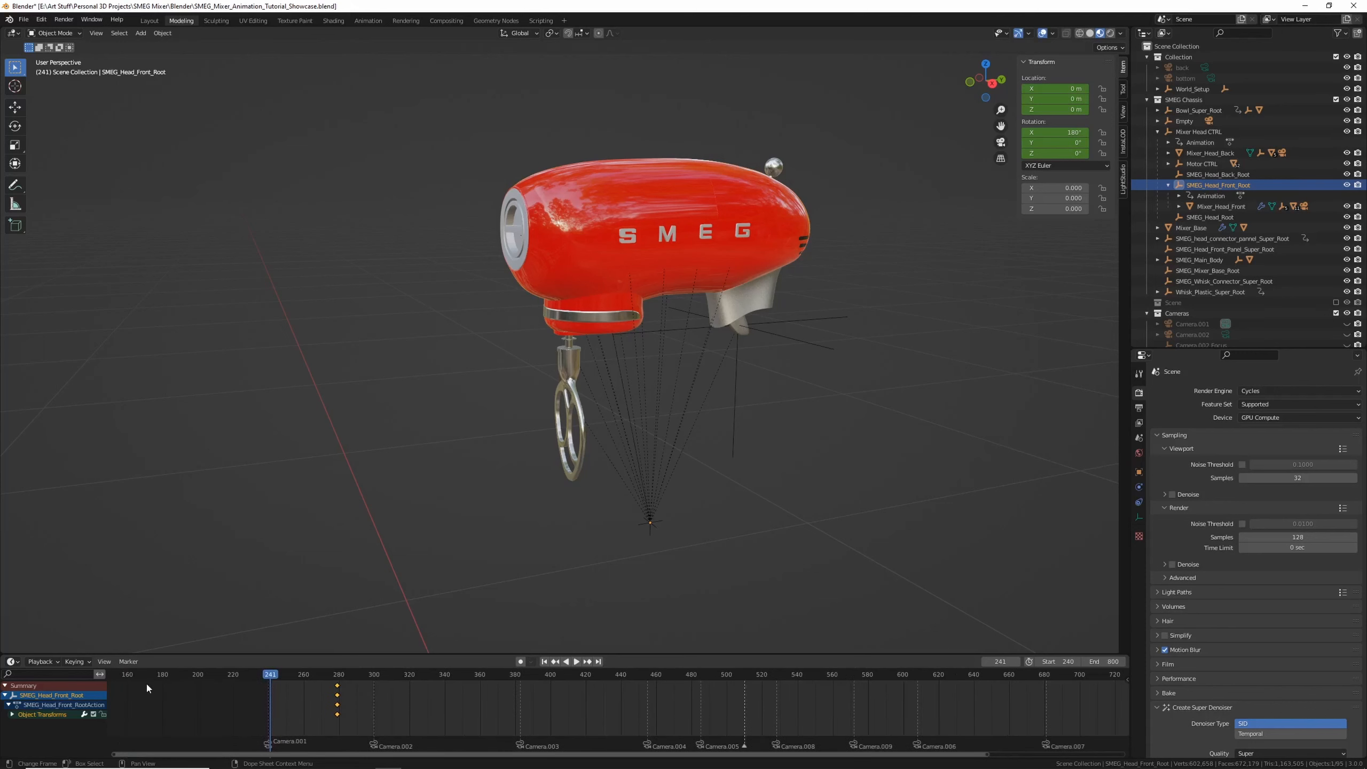
pyautogui.moveTo(122, 679); pyautogui.dragTo(117, 678)
pyautogui.moveTo(273, 716); pyautogui.dragTo(373, 715, button='middle')
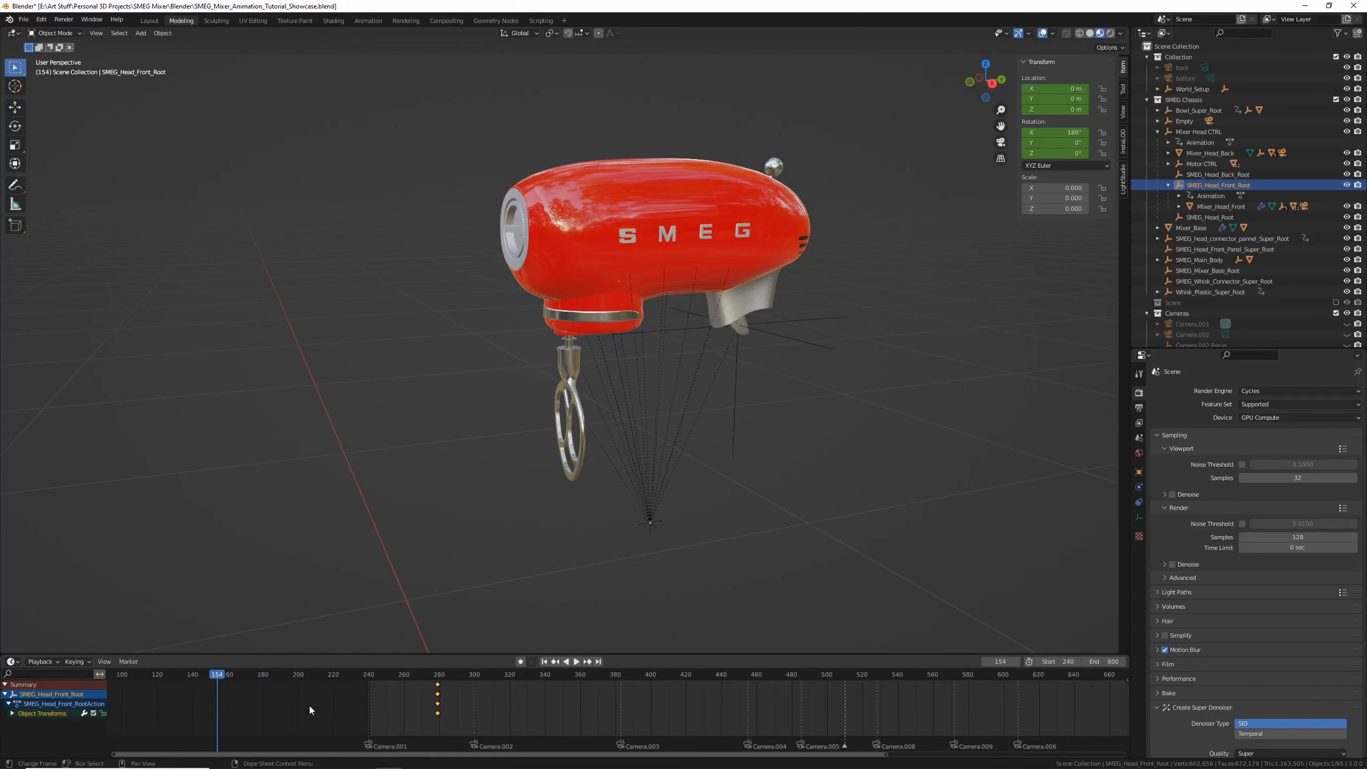
pyautogui.click(436, 677)
pyautogui.press('space')
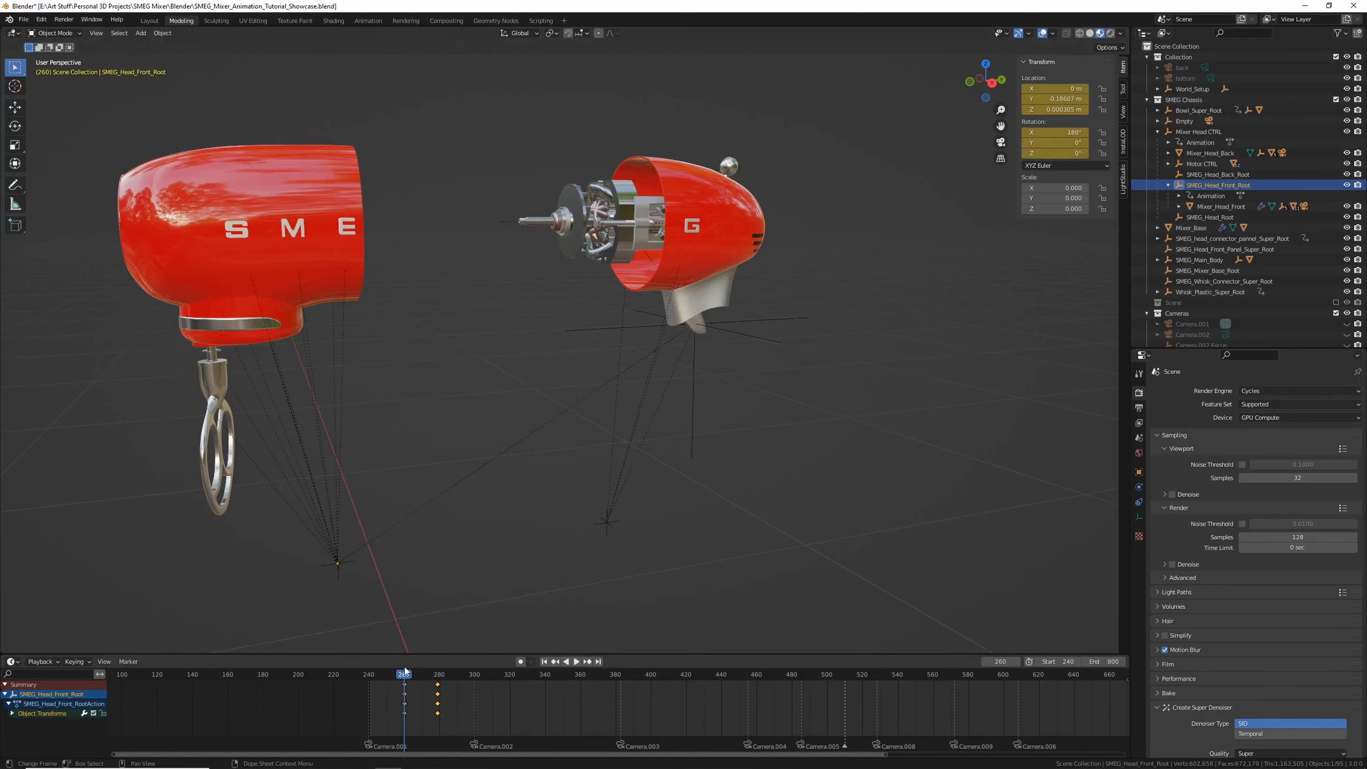
pyautogui.scroll(-9, 610, 420)
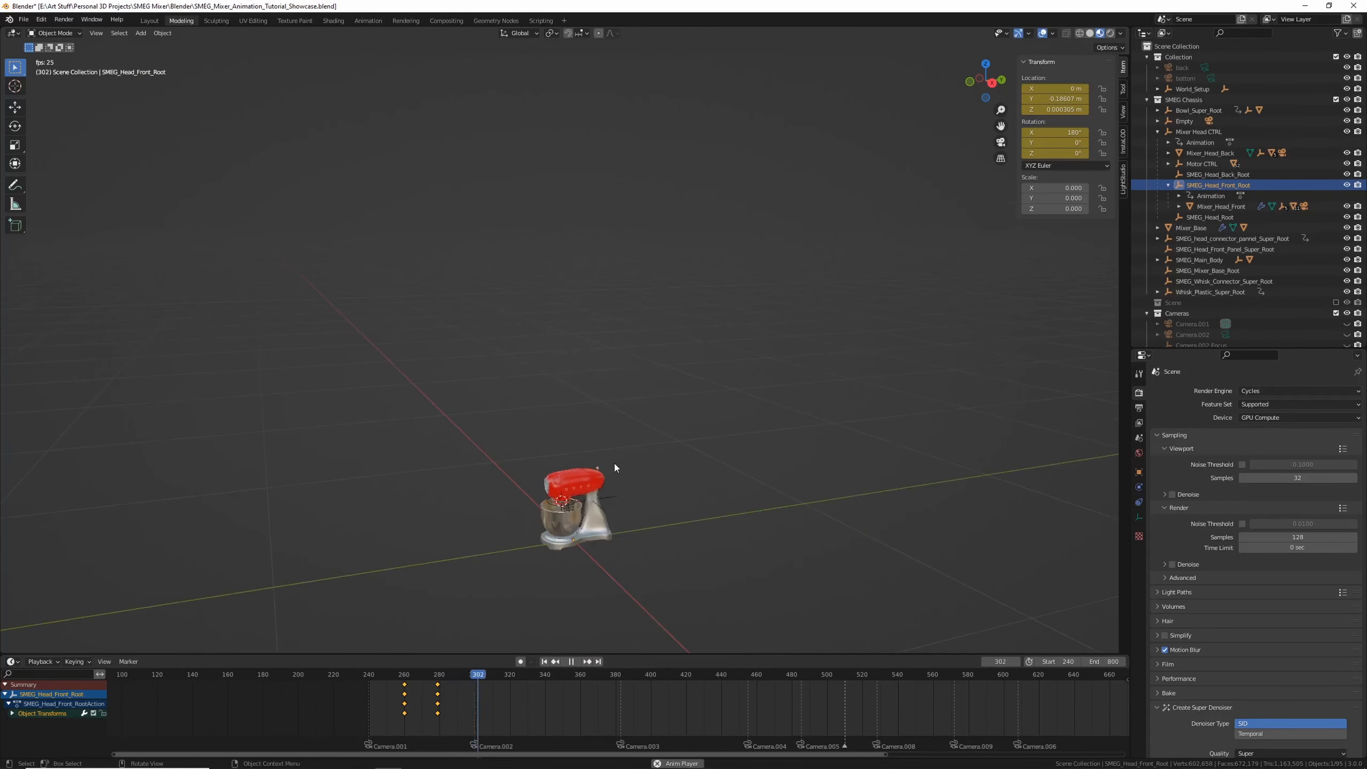
pyautogui.press('space')
pyautogui.moveTo(415, 677); pyautogui.dragTo(402, 675)
pyautogui.press('space')
pyautogui.press('space')
pyautogui.scroll(8, 645, 364)
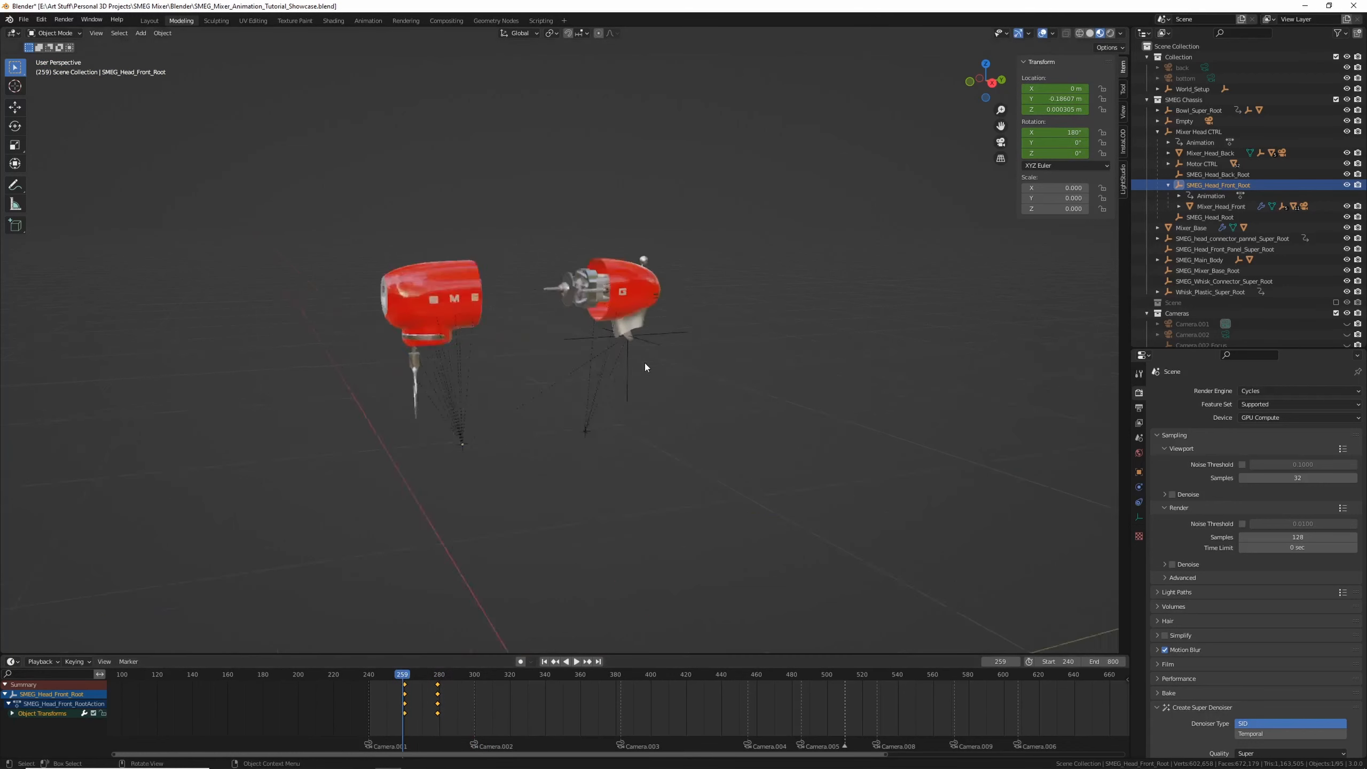
# Select Mixer_Head_Back, move it along Y to about 0.19 m at frame 260, and insert a keyframe
pyautogui.moveTo(620, 370); pyautogui.dragTo(587, 396, button='middle')
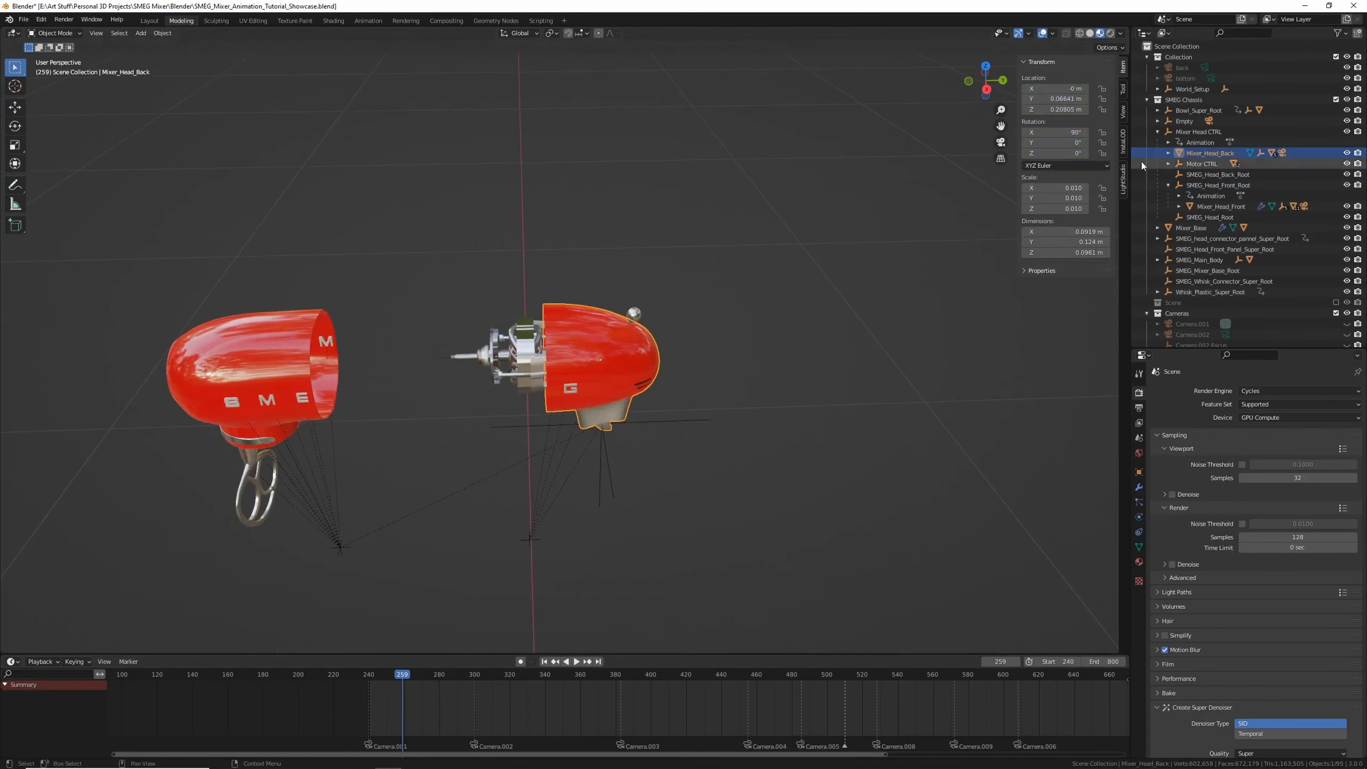
pyautogui.click(1198, 131)
pyautogui.click(596, 422)
pyautogui.press('g')
pyautogui.press('y')
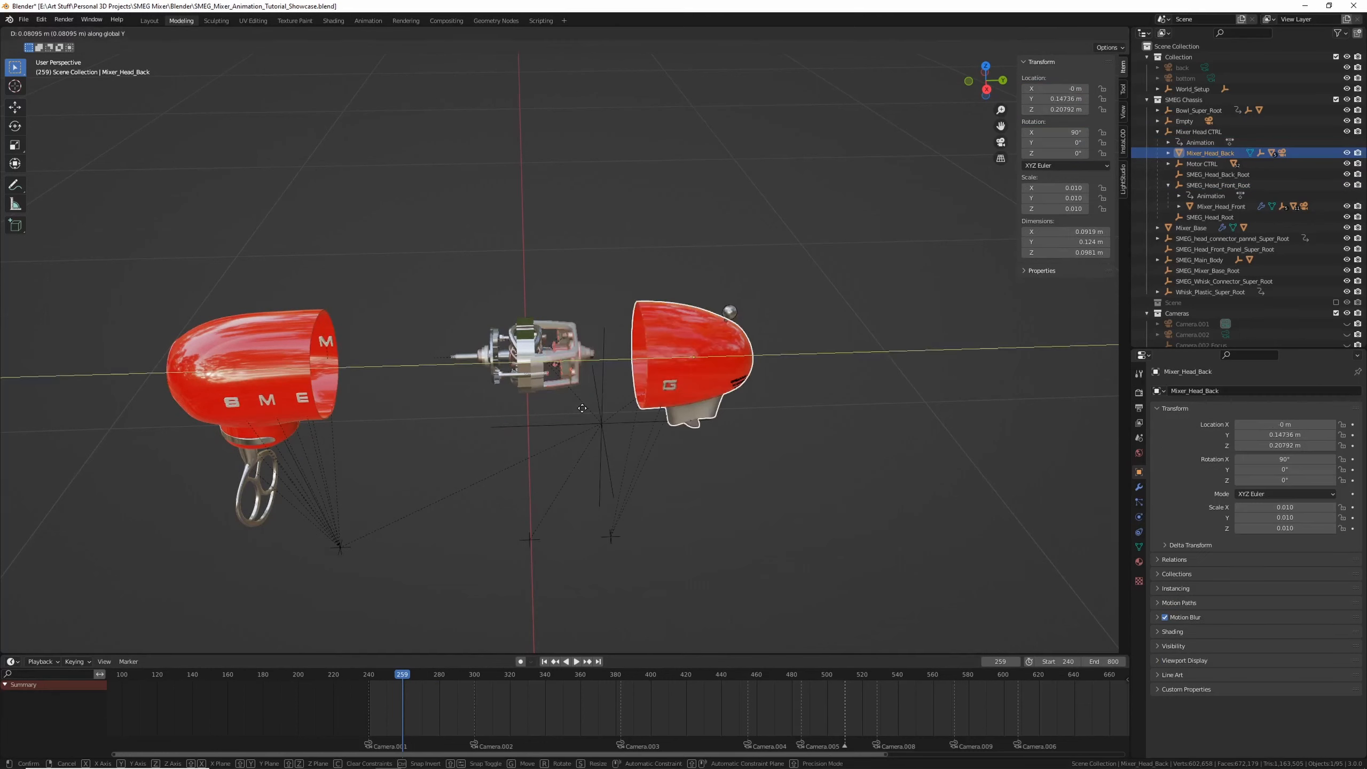
pyautogui.rightClick(657, 386)
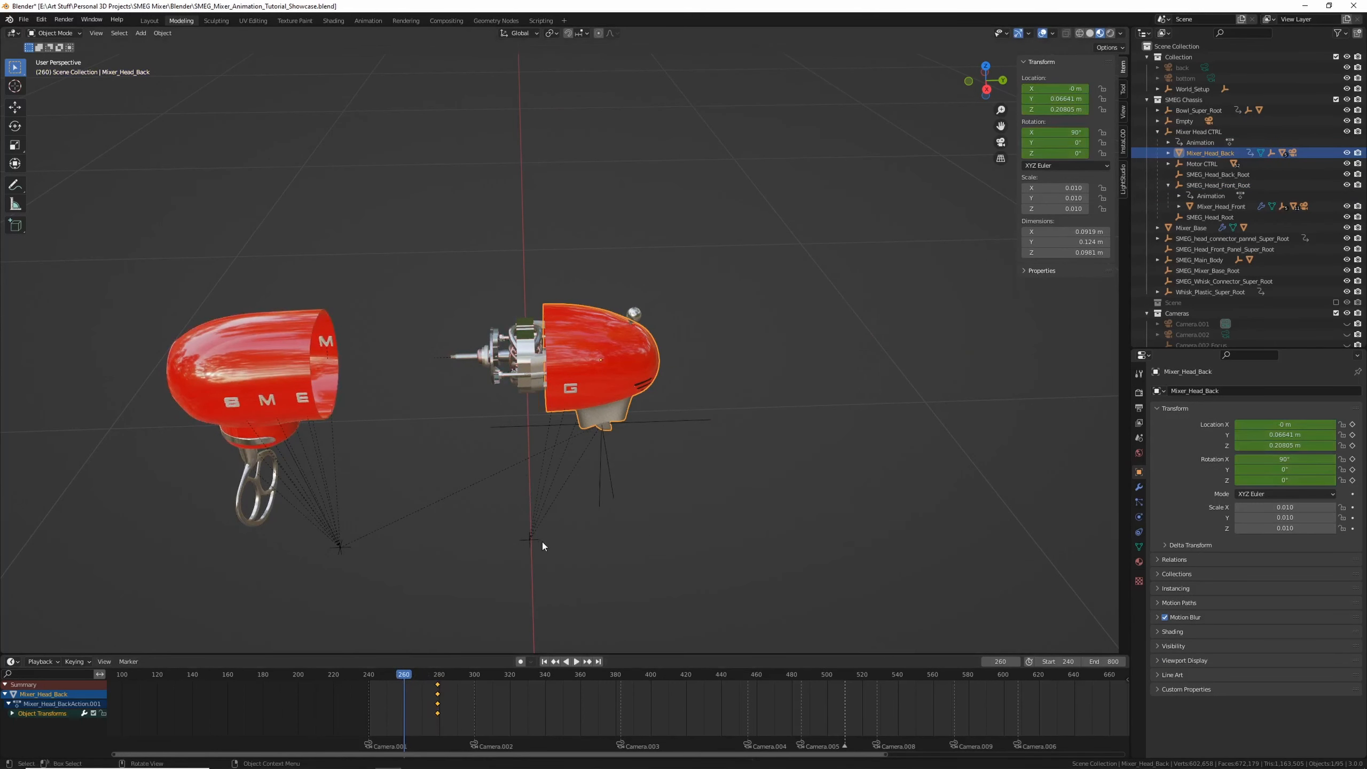
pyautogui.press('g')
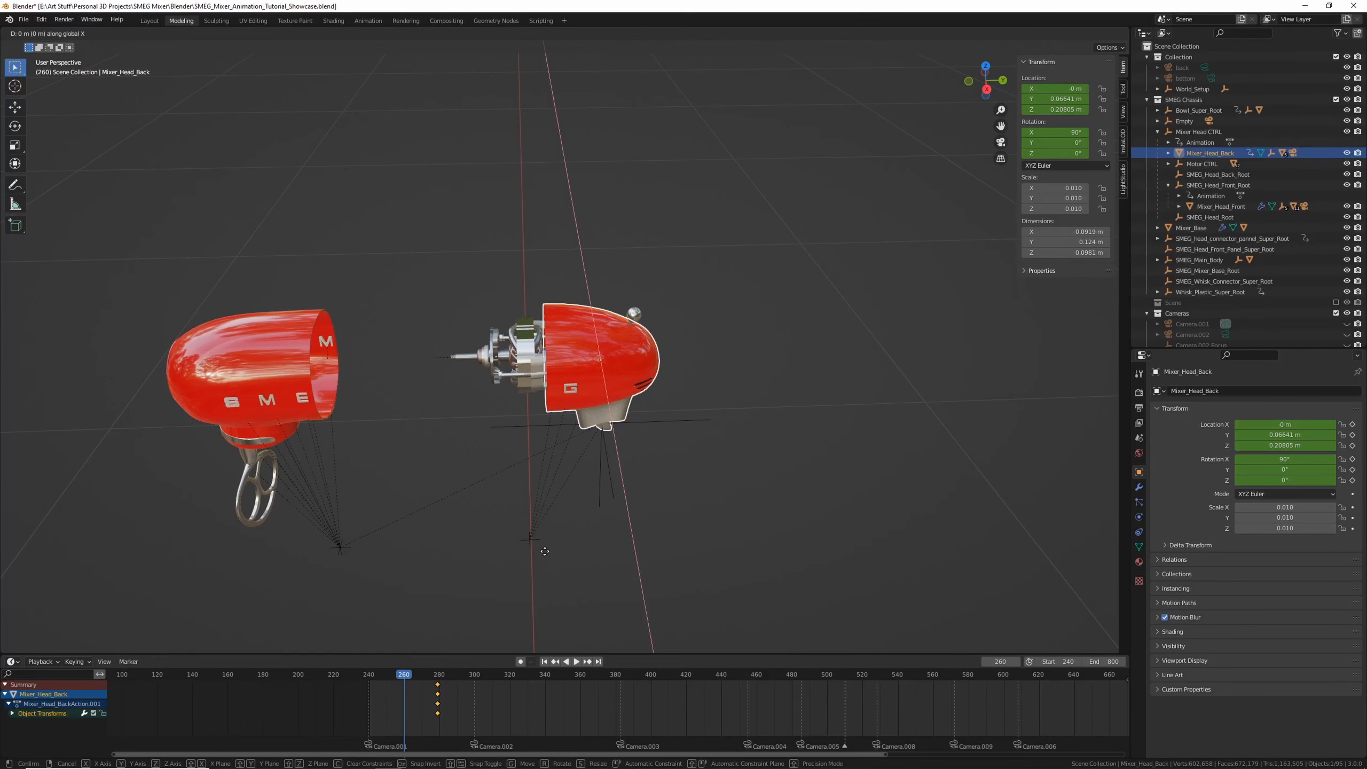
pyautogui.press('y')
pyautogui.click(693, 533)
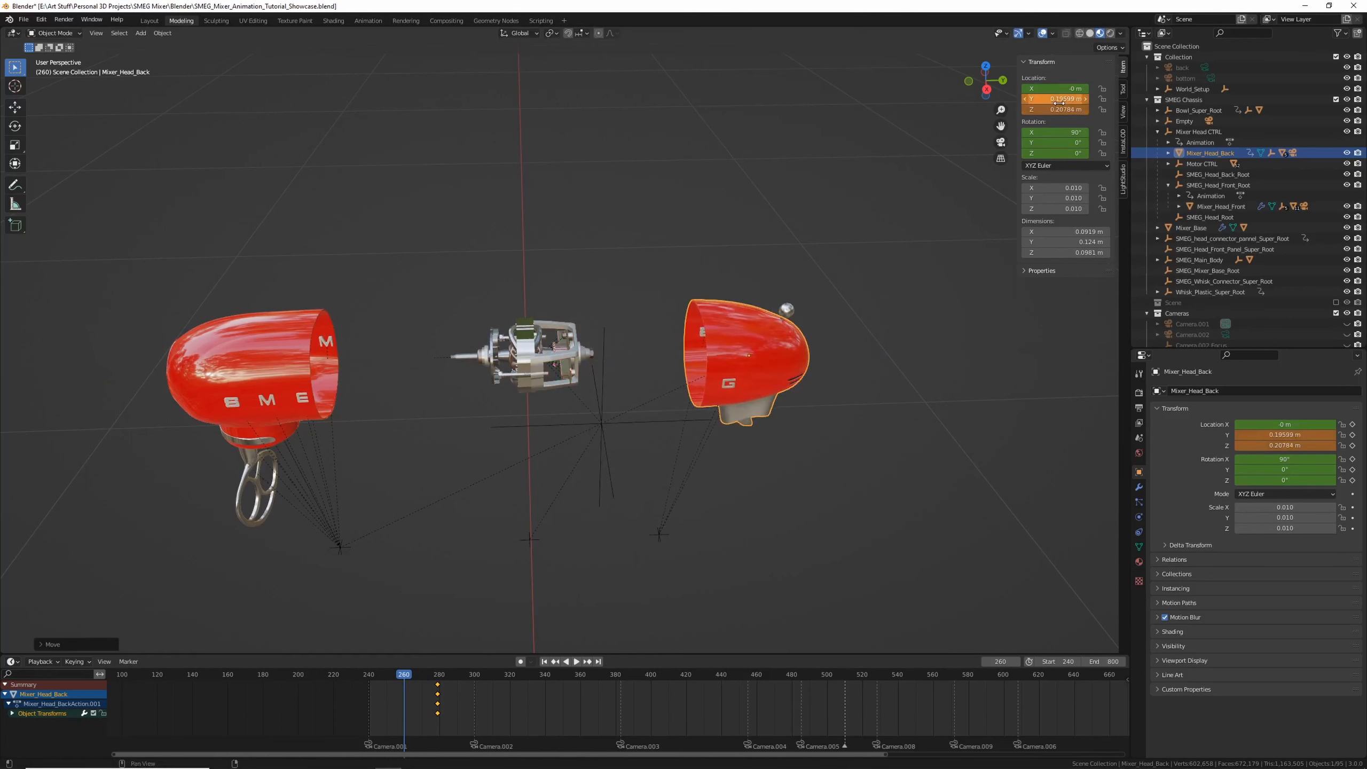
pyautogui.press('i')
# Play back and scrub around frame 275 to review the separated head halves
pyautogui.press('space')
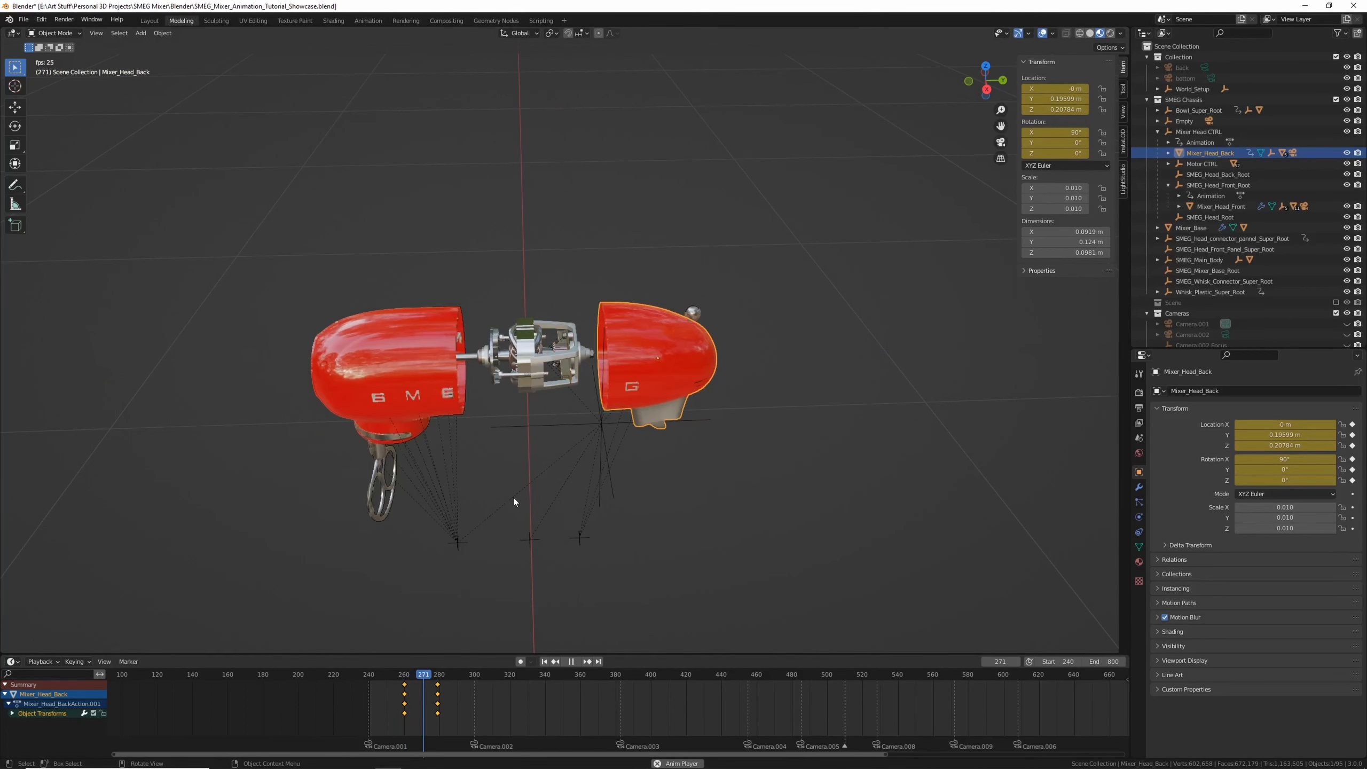
pyautogui.press('space')
pyautogui.moveTo(421, 676)
pyautogui.mouseDown()
pyautogui.moveTo(406, 675)
pyautogui.moveTo(436, 675)
pyautogui.moveTo(406, 675)
pyautogui.moveTo(442, 676)
pyautogui.moveTo(409, 676)
pyautogui.moveTo(433, 692)
pyautogui.mouseUp()
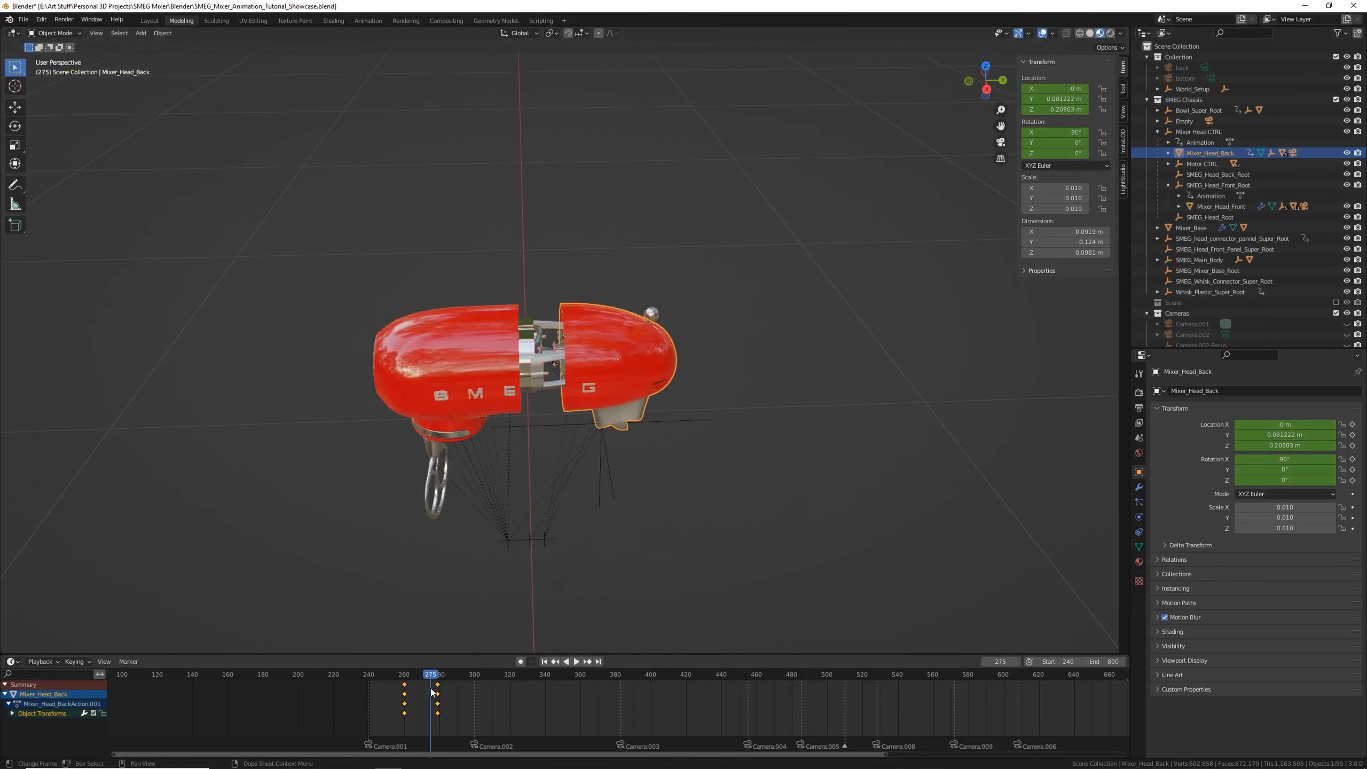
pyautogui.moveTo(467, 630); pyautogui.dragTo(487, 576, button='middle')
pyautogui.moveTo(553, 386); pyautogui.dragTo(527, 425, button='middle')
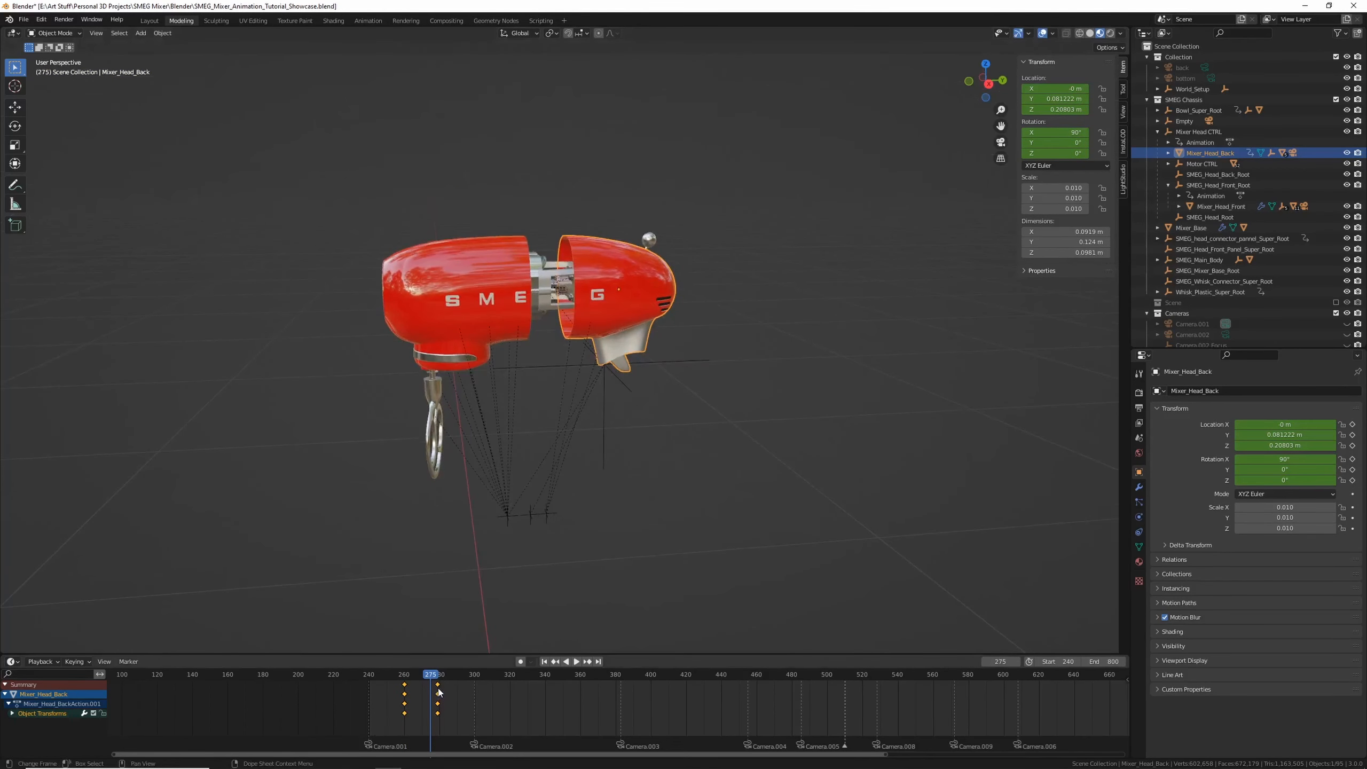
pyautogui.moveTo(438, 693); pyautogui.dragTo(405, 689)
pyautogui.click(464, 696)
pyautogui.click(443, 712)
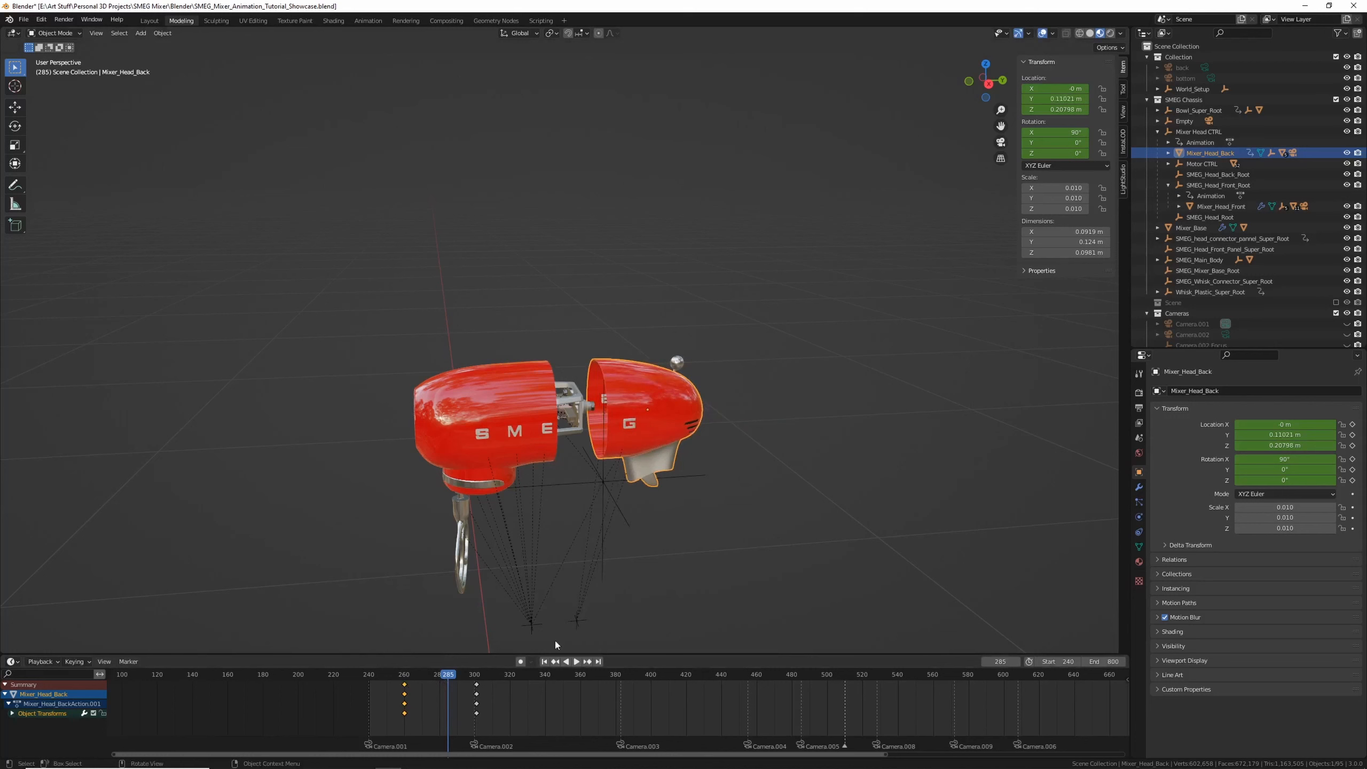
pyautogui.hotkey('ctrl', 'z')
pyautogui.hotkey('ctrl', 'z')
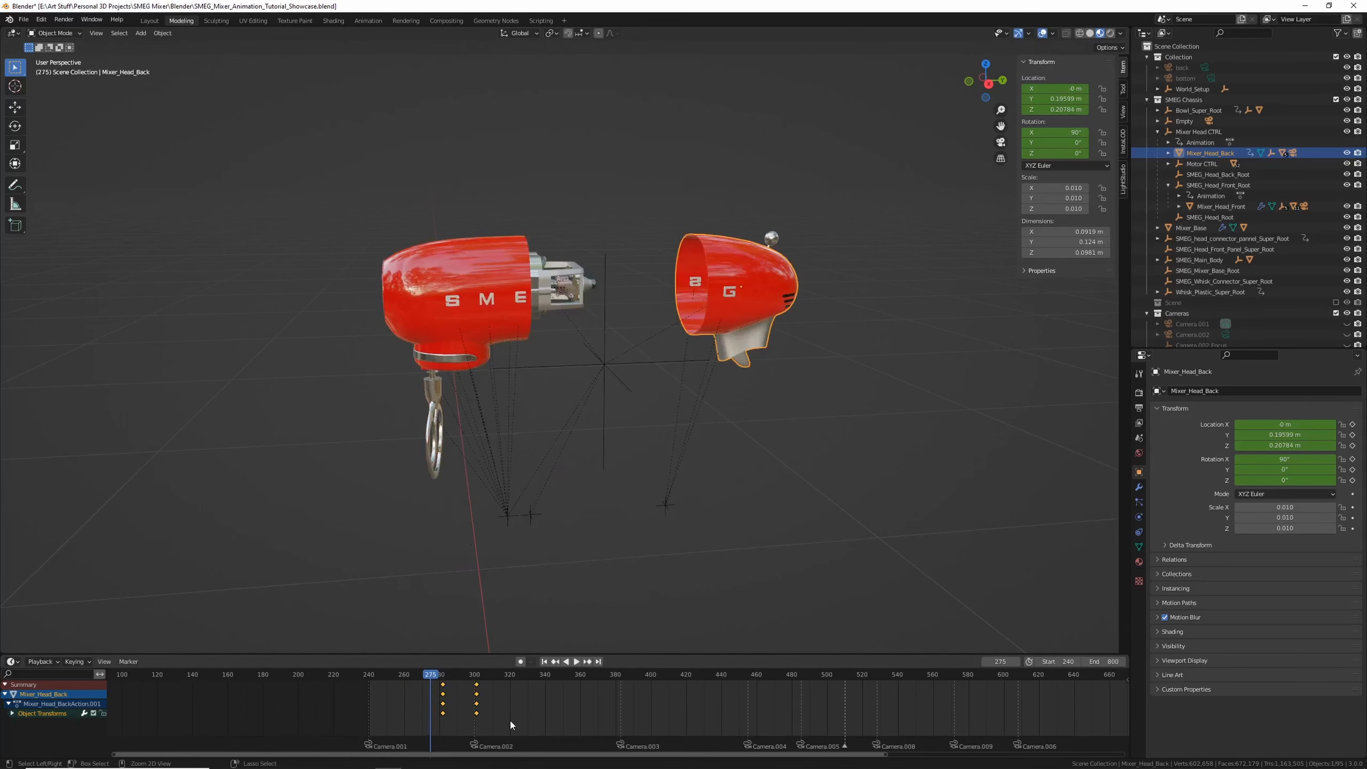
pyautogui.hotkey('ctrl', 'z')
pyautogui.hotkey('ctrl', 'z')
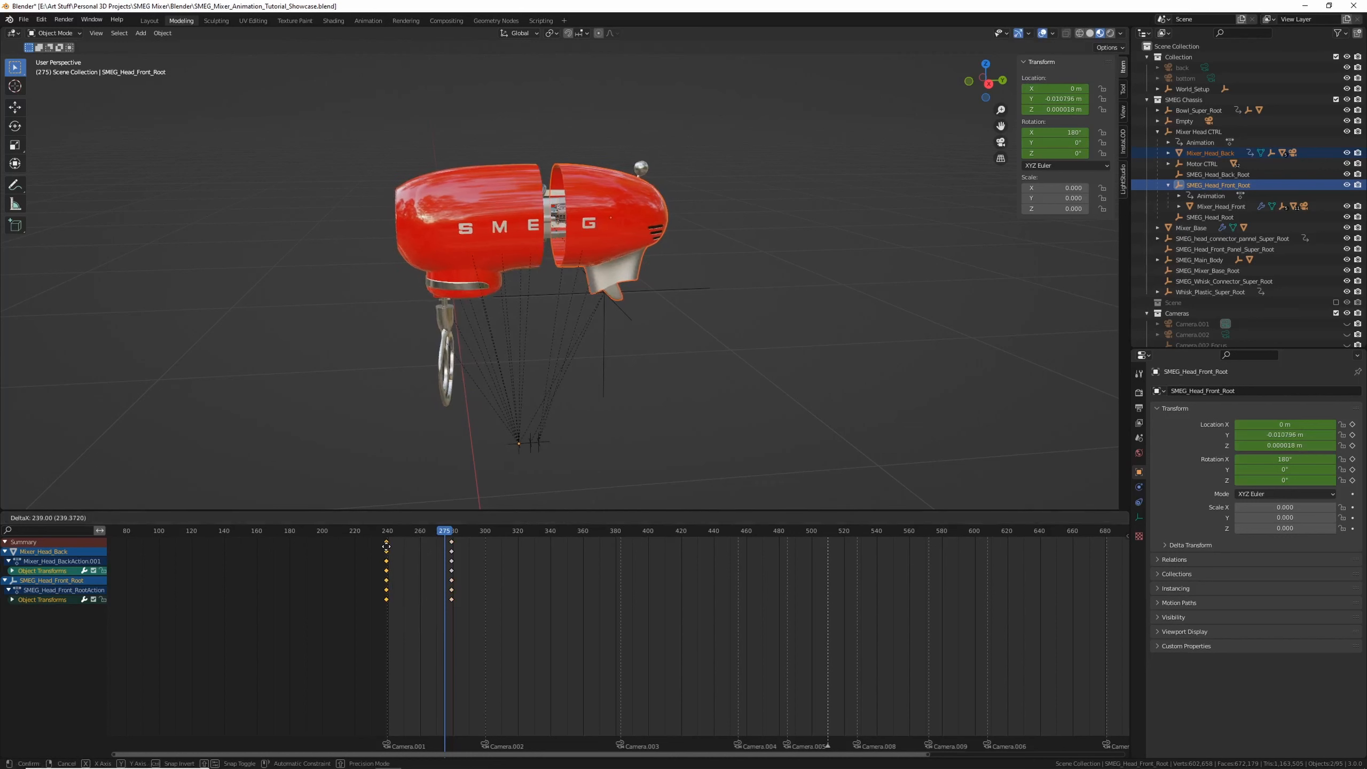
# Stop playback and zoom in to examine the motor assembly parts
pyautogui.click(390, 533)
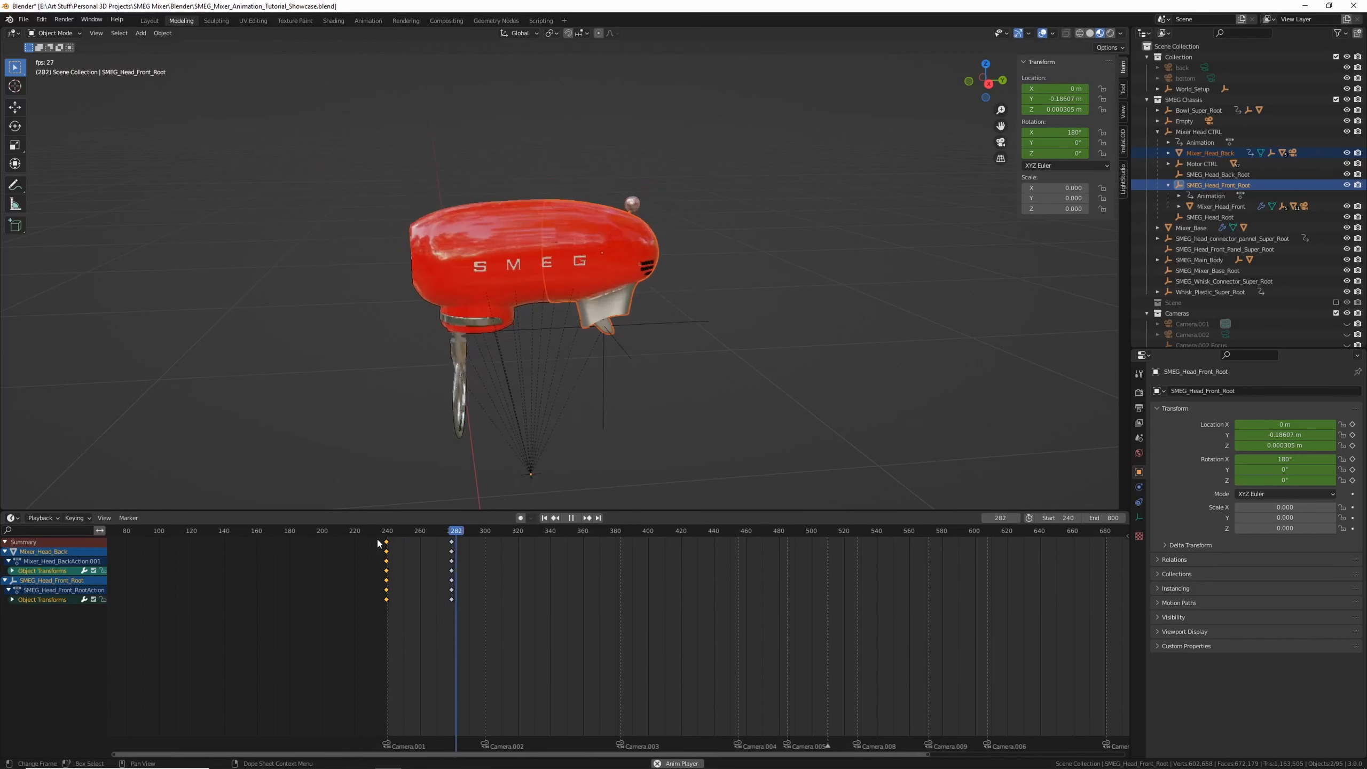
pyautogui.press('Escape')
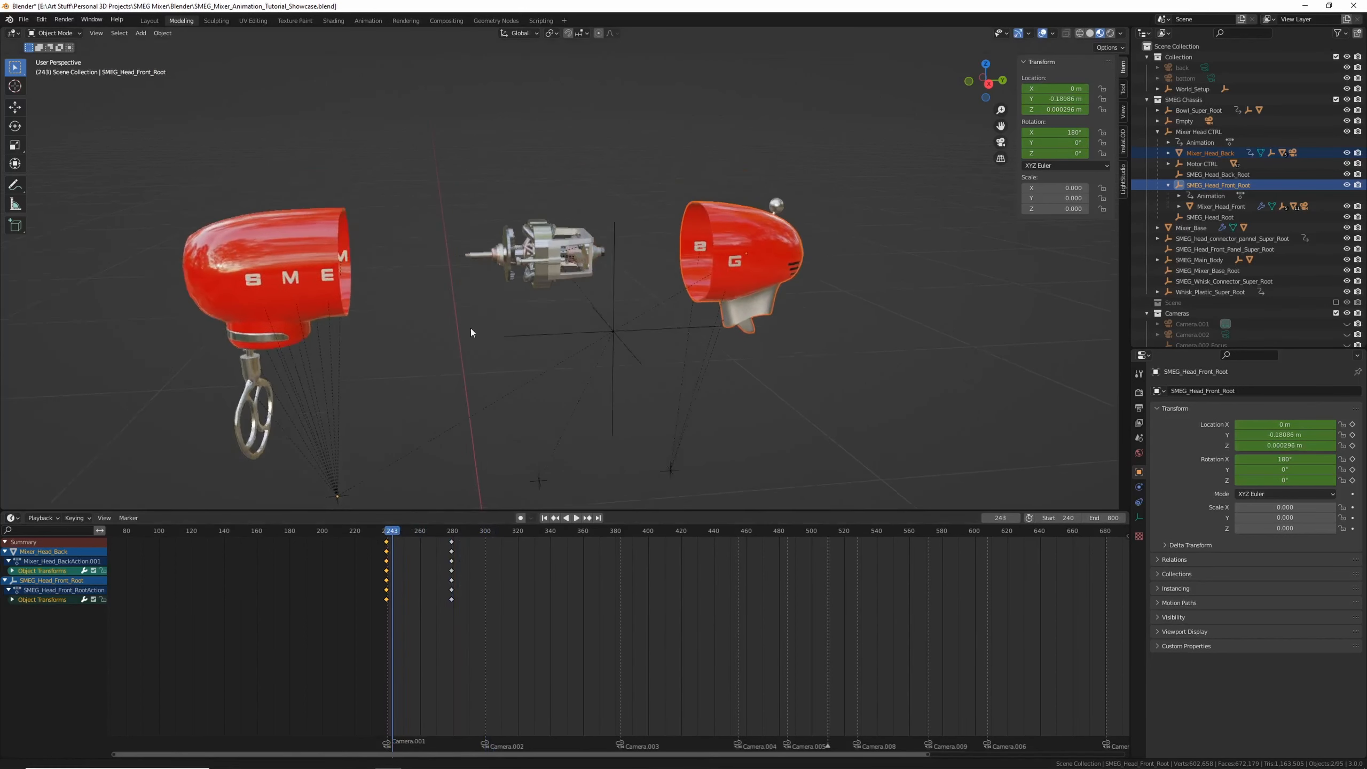
pyautogui.scroll(5, 476, 344)
pyautogui.click(538, 223)
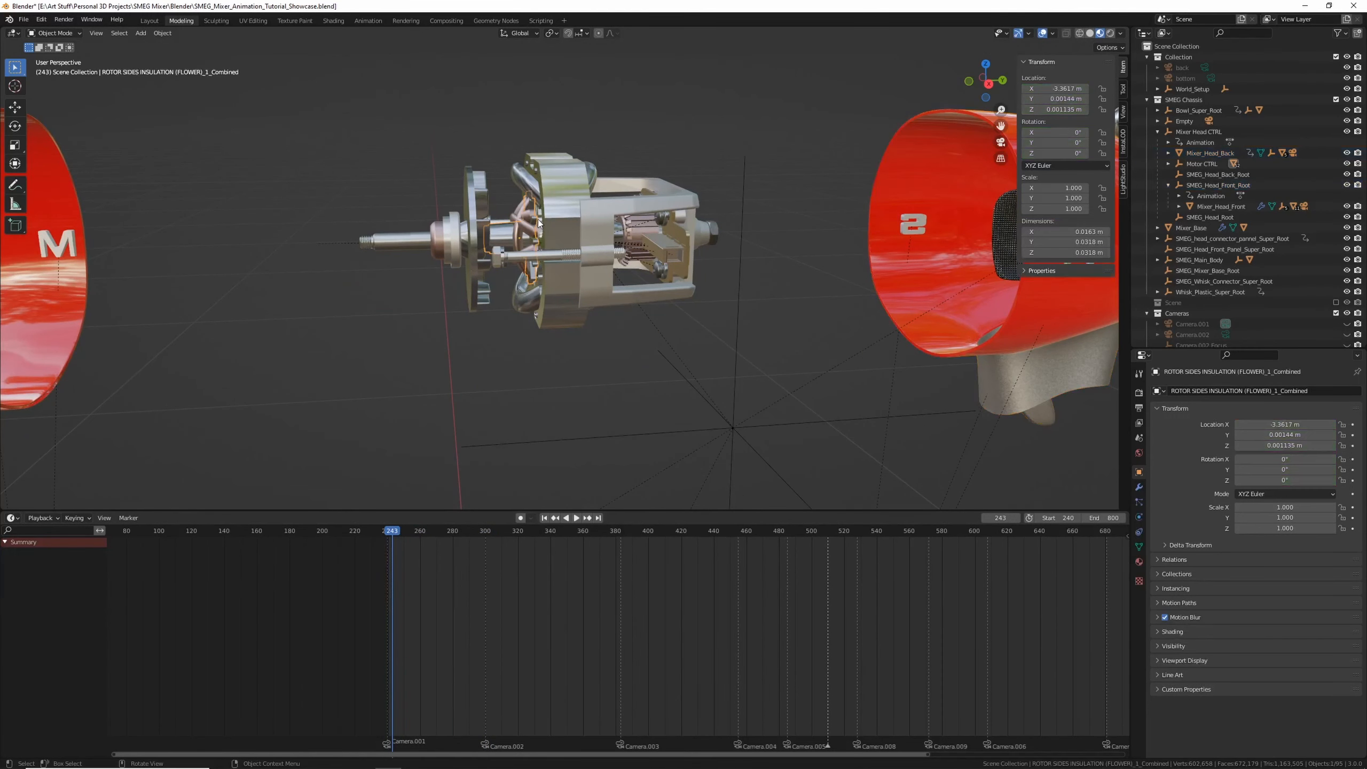
pyautogui.click(574, 213)
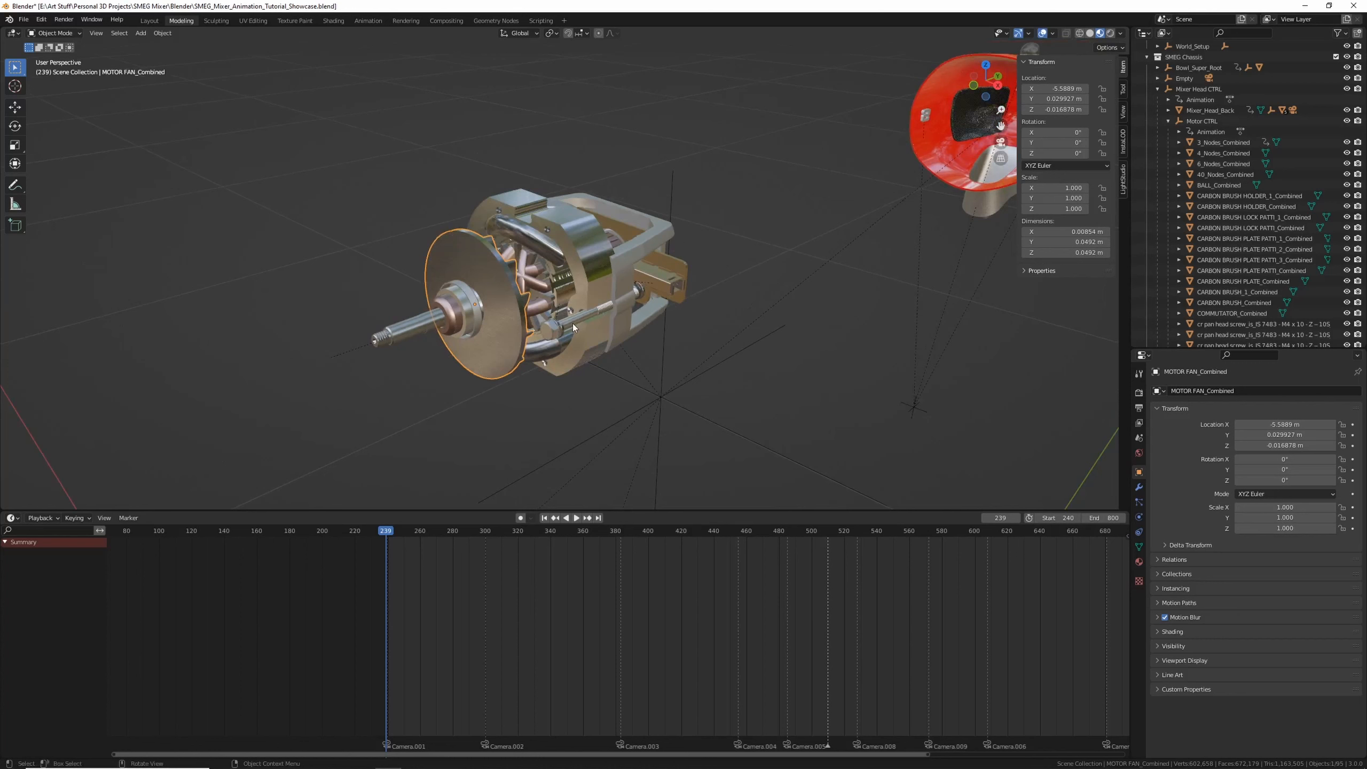
pyautogui.moveTo(572, 322); pyautogui.dragTo(480, 302, button='middle')
# Select the motor shaft and insert a keyframe on it at frame 240
pyautogui.click(440, 317)
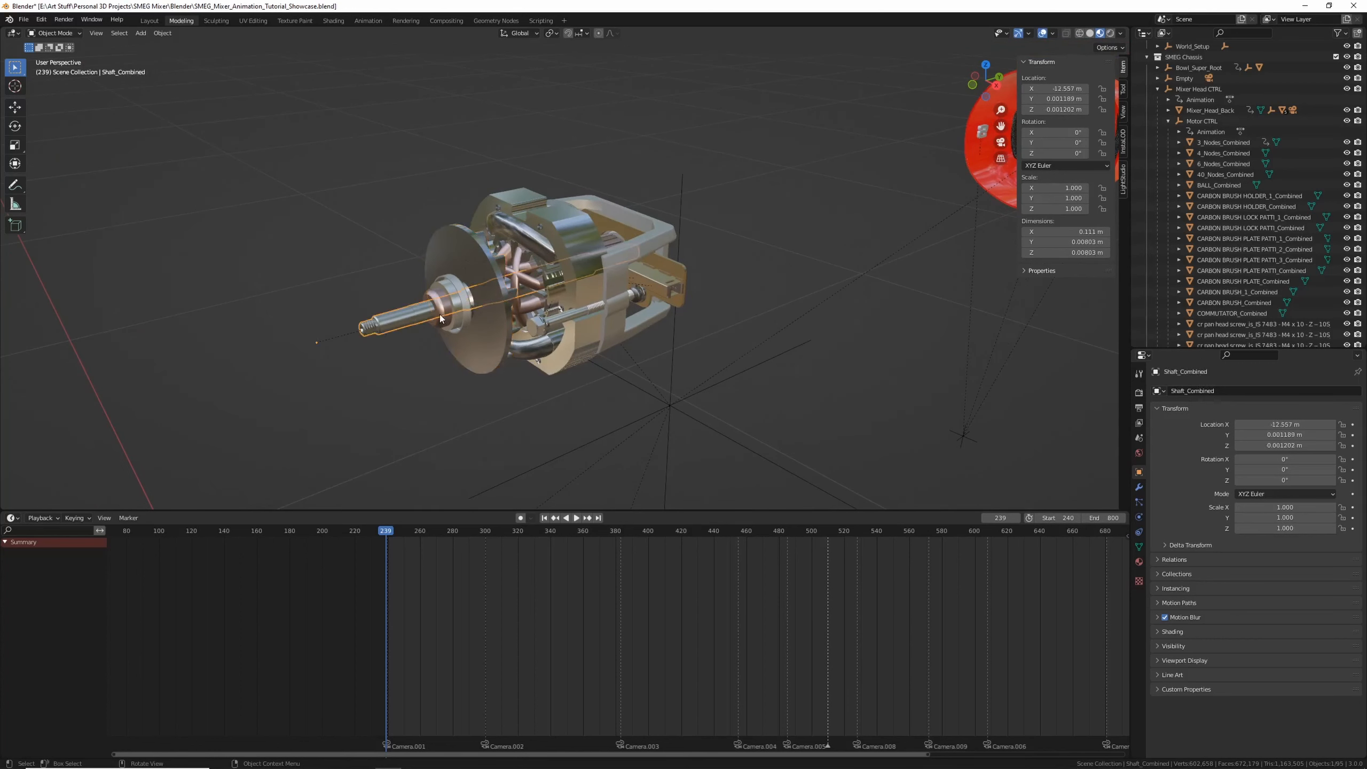
pyautogui.press('i')
pyautogui.moveTo(384, 535); pyautogui.dragTo(387, 536)
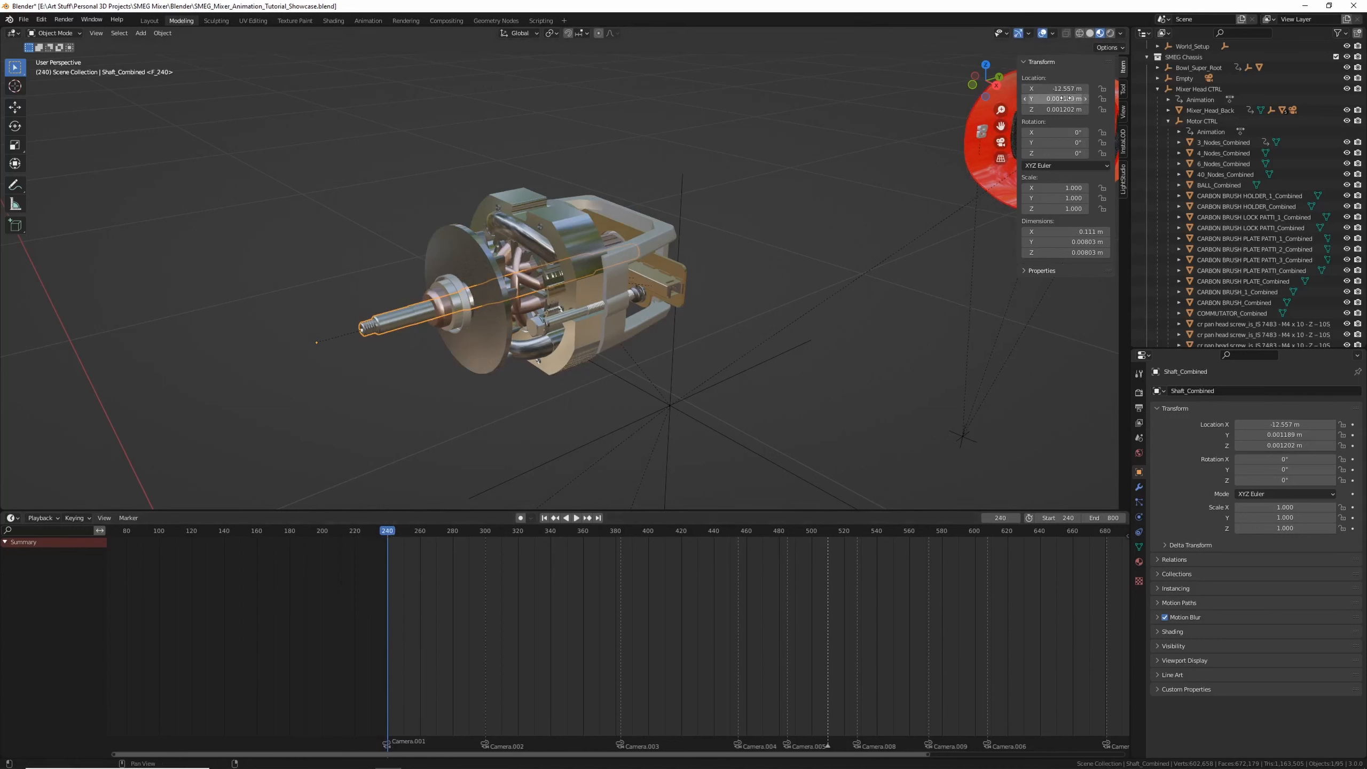
pyautogui.press('i')
pyautogui.press('i')
# Move the motor shaft outward along Y at frame 240
pyautogui.keyDown('shift'); pyautogui.moveTo(357, 377); pyautogui.dragTo(425, 341, button='middle'); pyautogui.keyUp('shift')
pyautogui.press('g')
pyautogui.press('y')
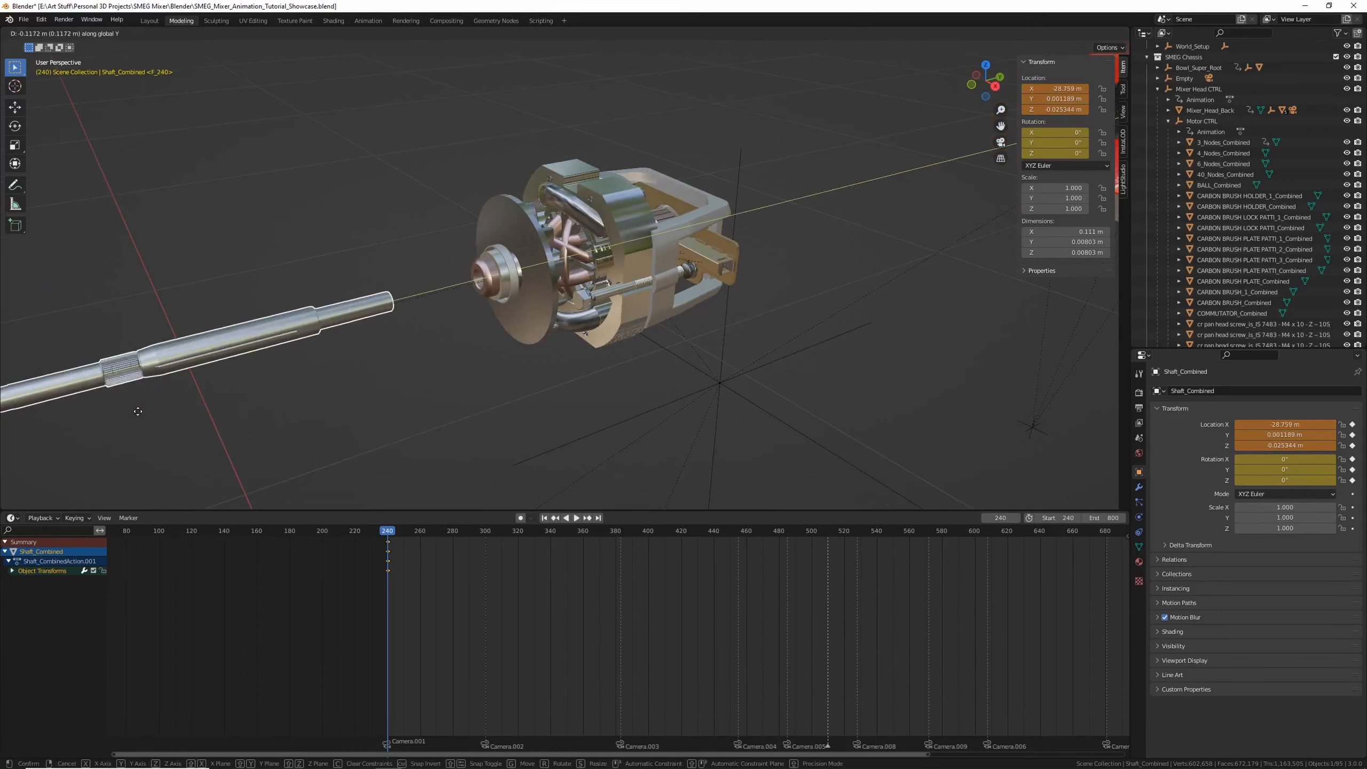
pyautogui.click(149, 408)
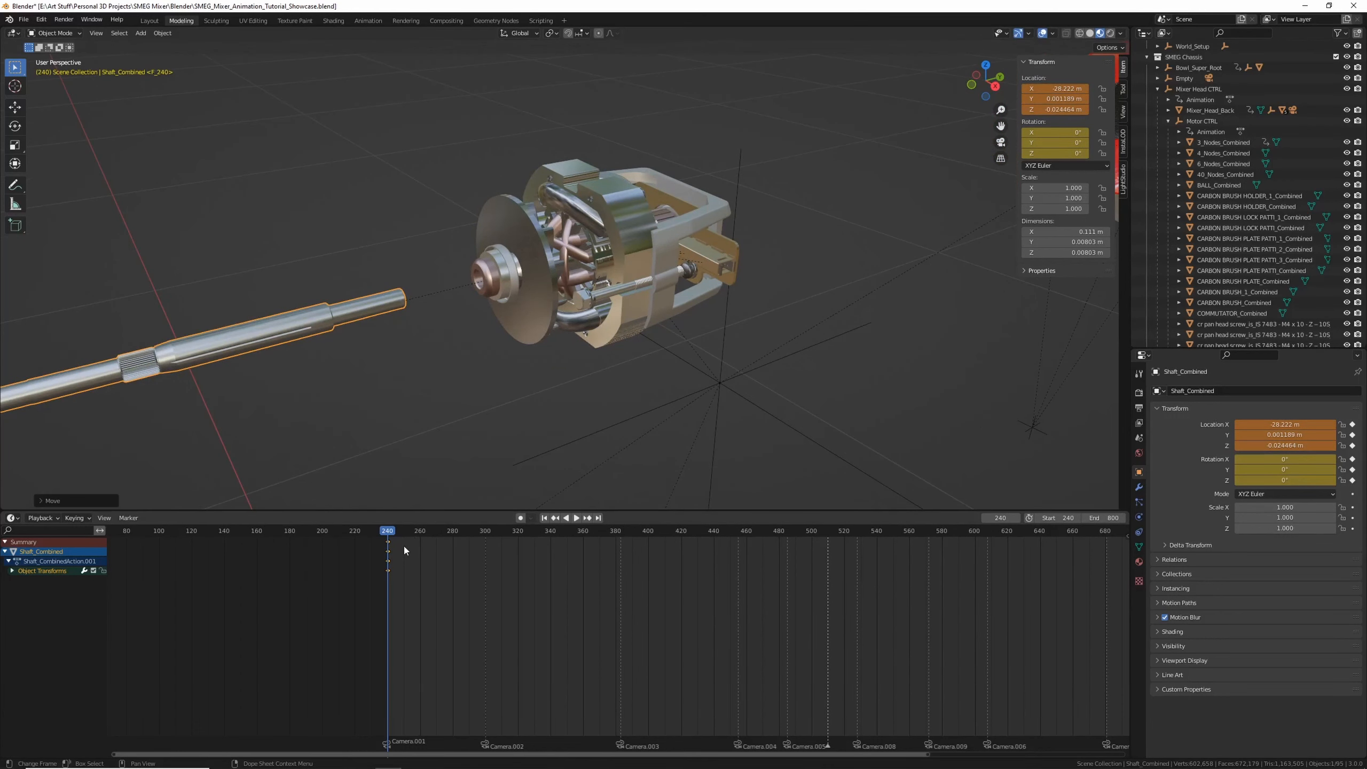
# Go to frame 260 and insert a keyframe on the motor shaft
pyautogui.moveTo(416, 532); pyautogui.dragTo(421, 532)
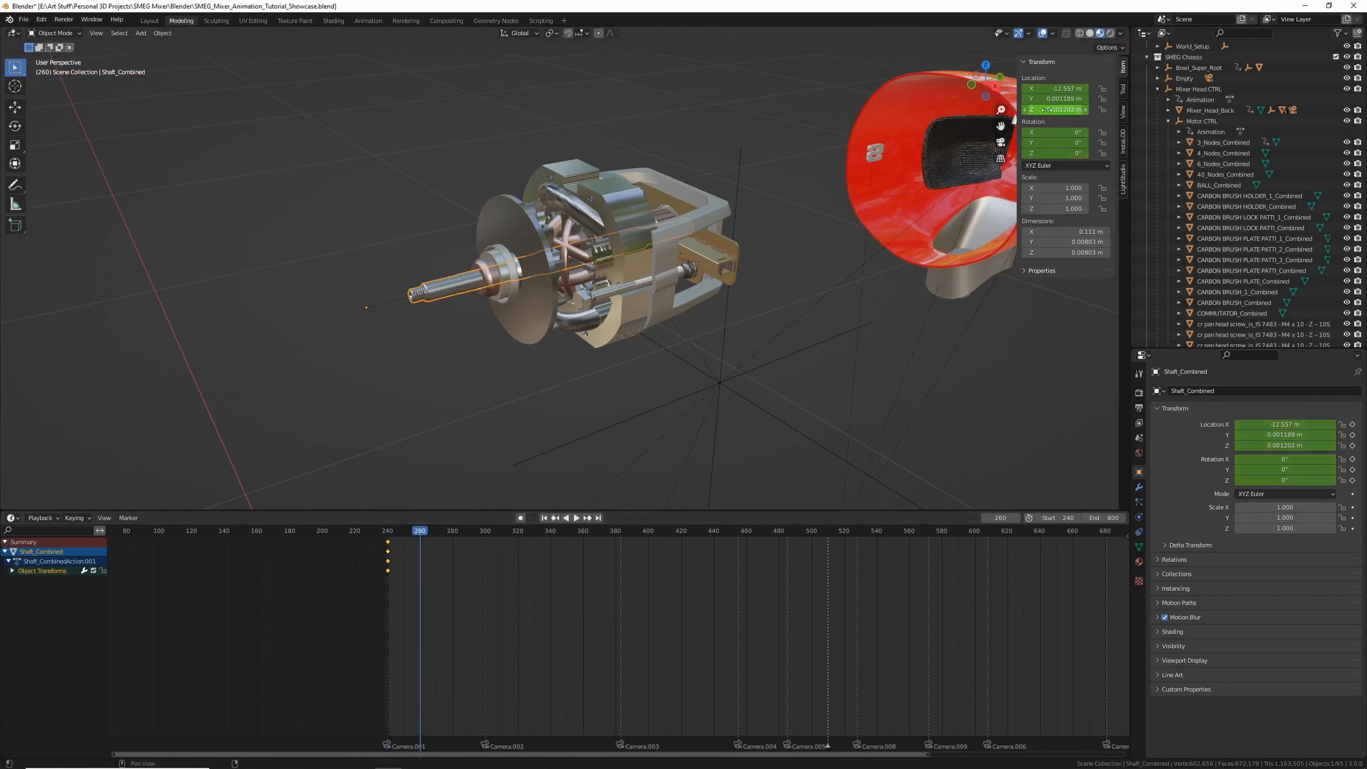
pyautogui.press('i')
pyautogui.press('i')
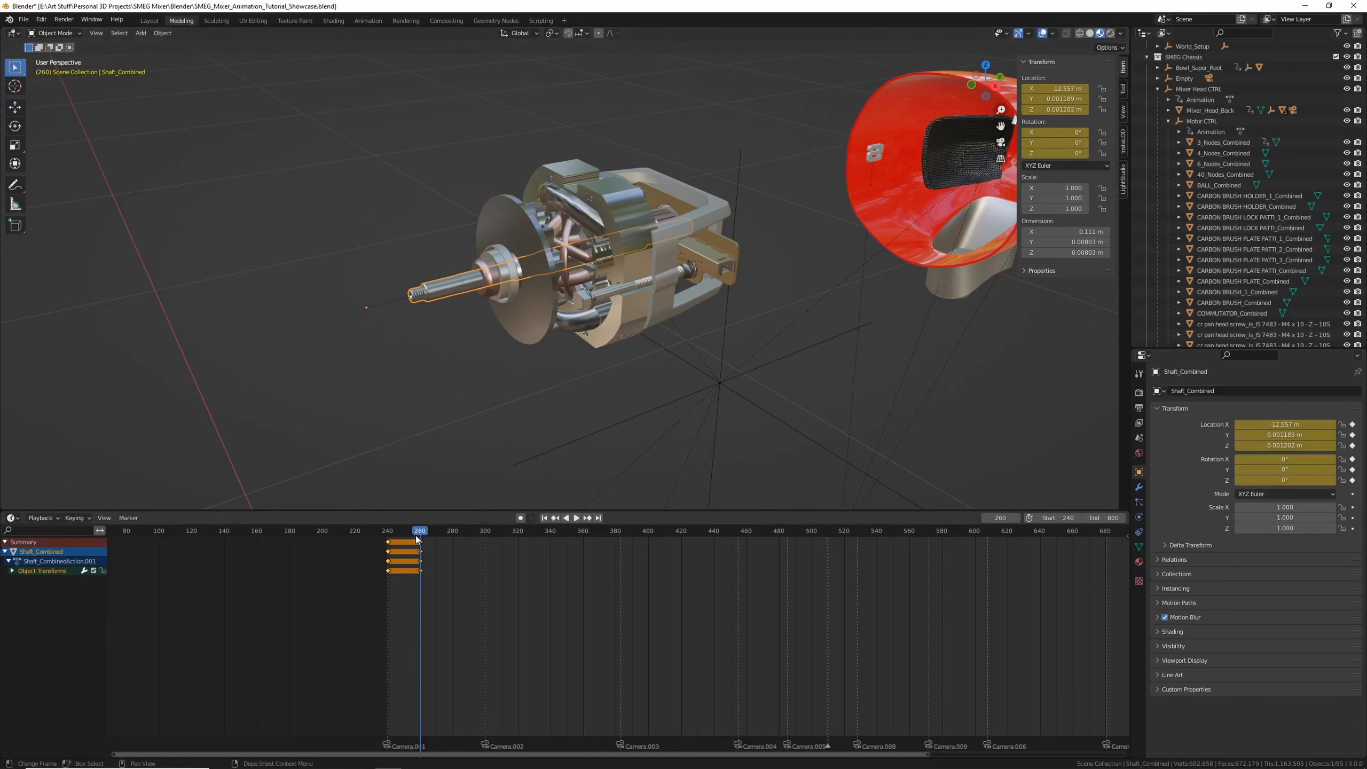
# At frame 240, insert keyframes on both carbon brush holders, the carbon brush lock part and the motor bush retainer cap
pyautogui.moveTo(417, 539); pyautogui.dragTo(388, 539)
pyautogui.click(1225, 174)
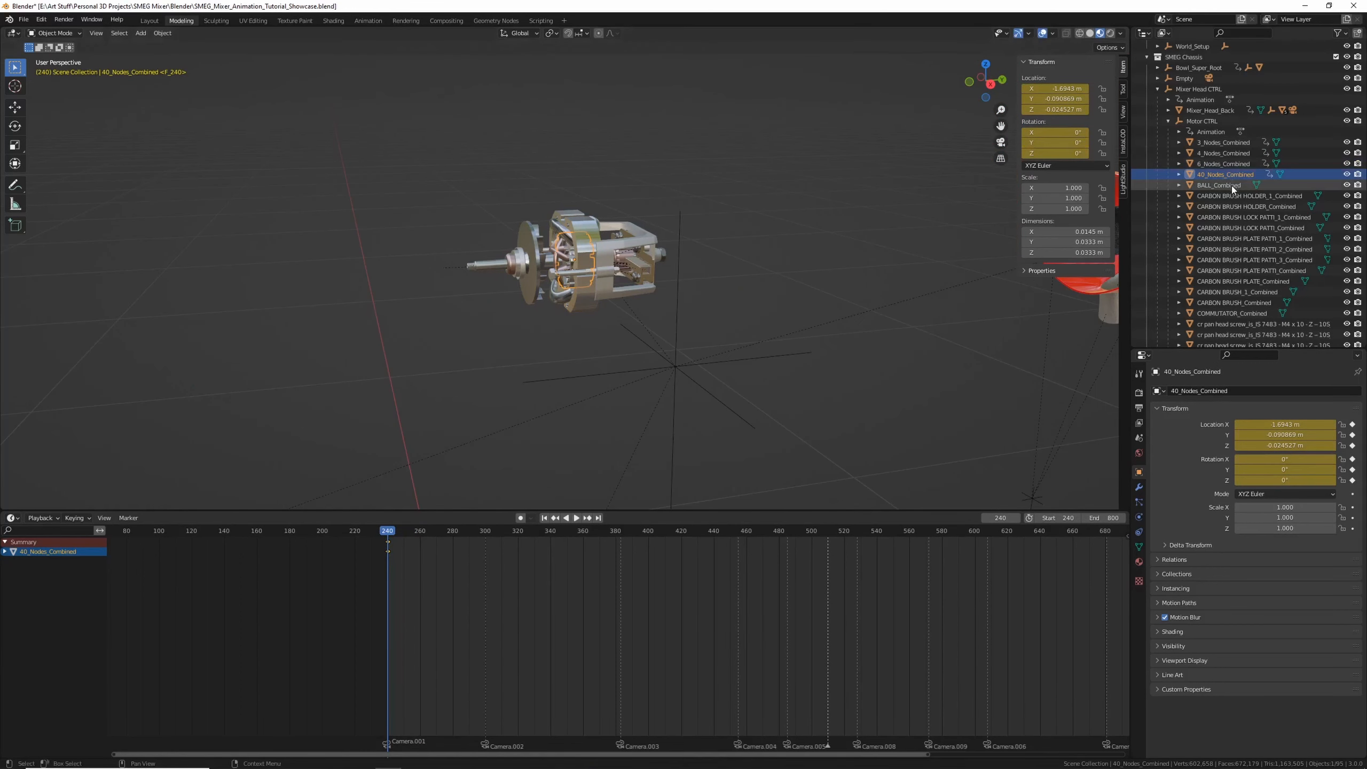
pyautogui.click(1219, 184)
pyautogui.click(1238, 196)
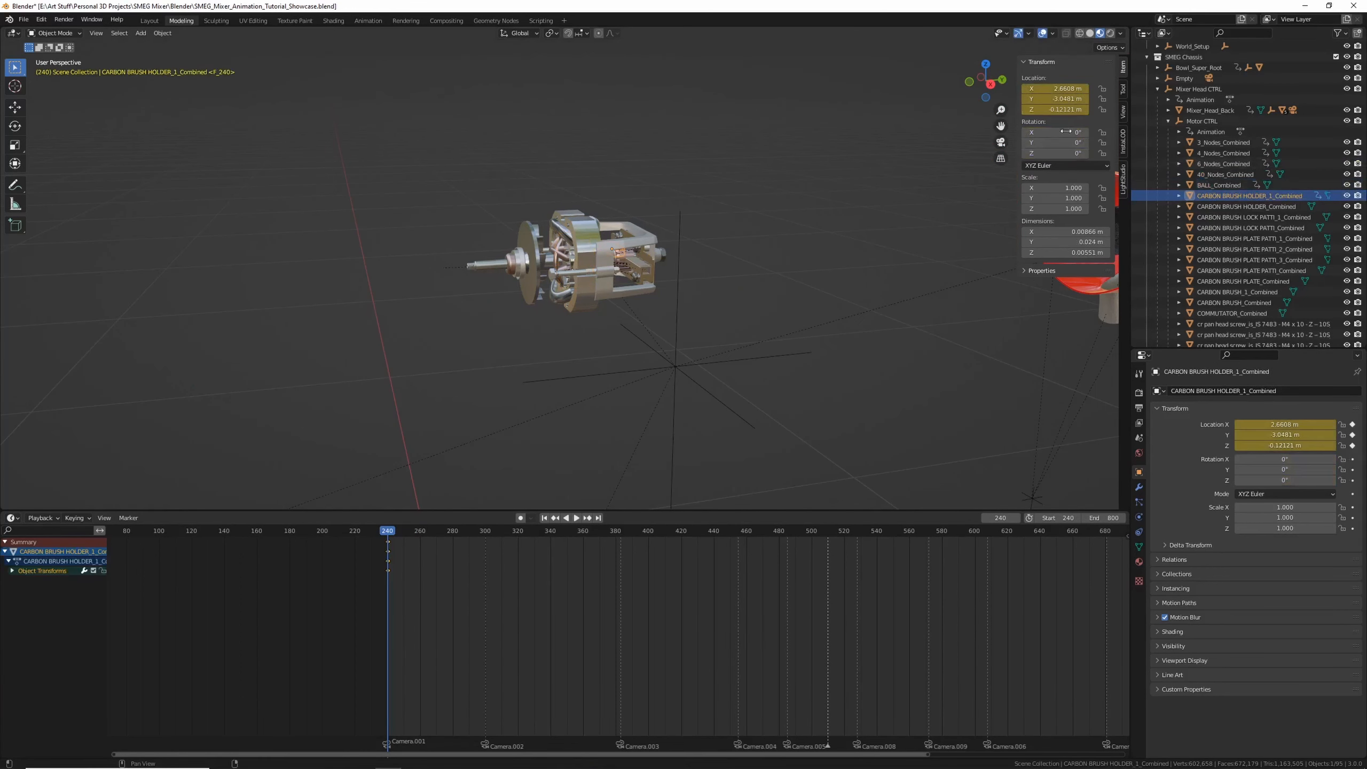
pyautogui.press('i')
pyautogui.click(1232, 206)
pyautogui.press('i')
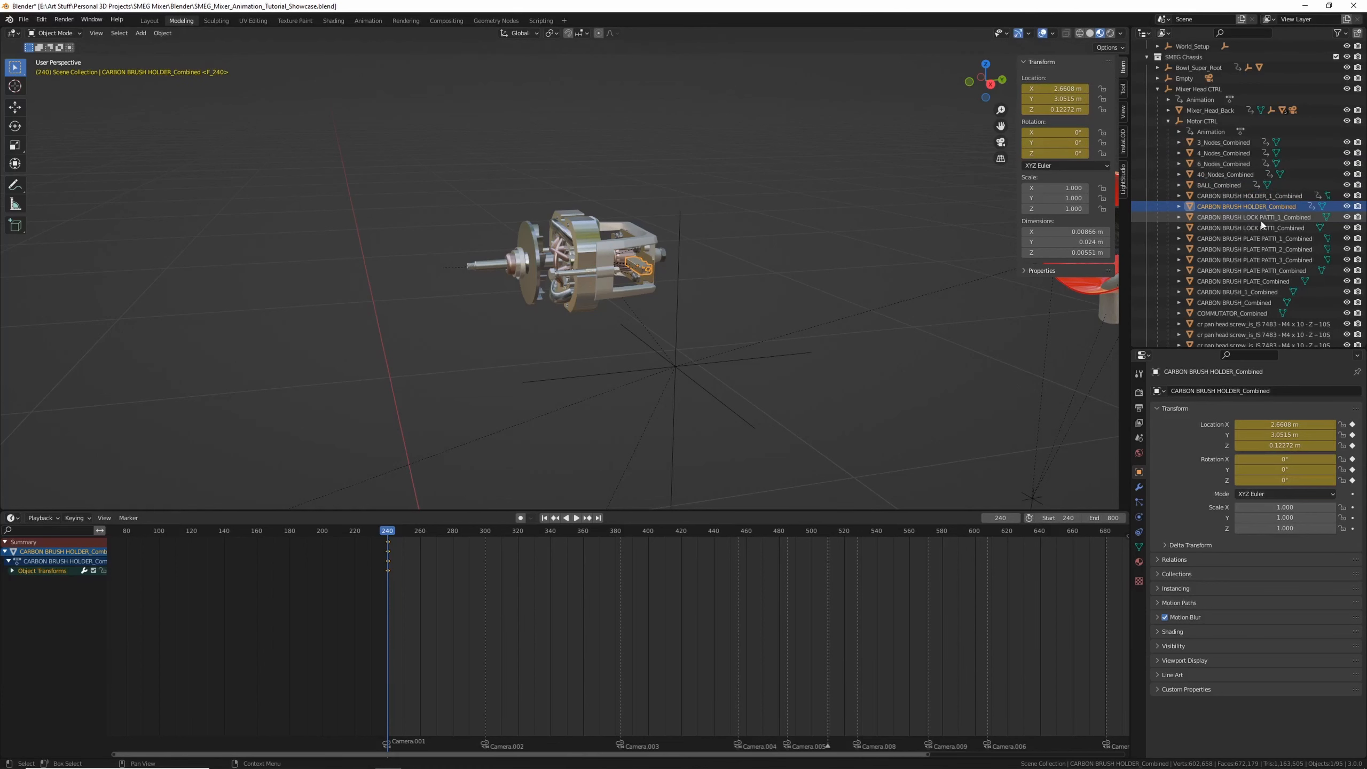
pyautogui.click(1221, 228)
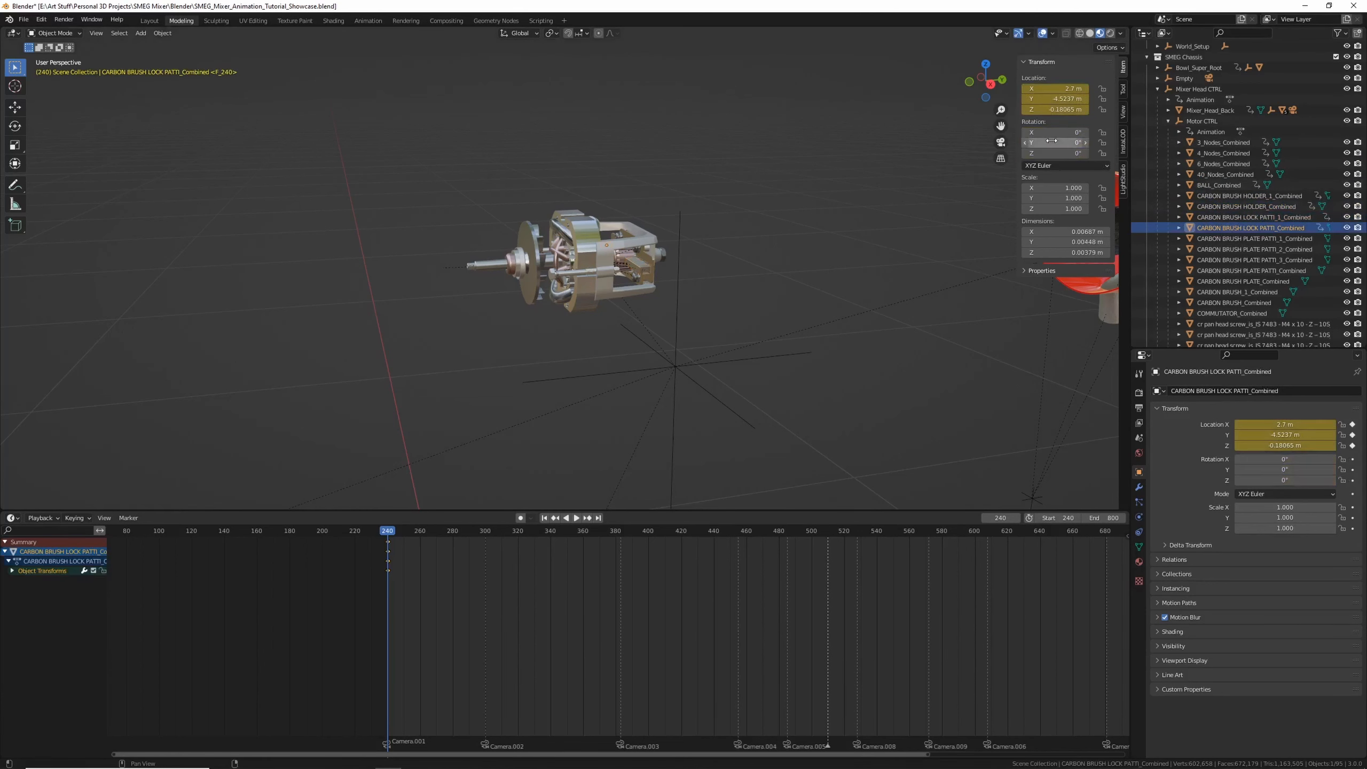
pyautogui.press('i')
pyautogui.click(1217, 235)
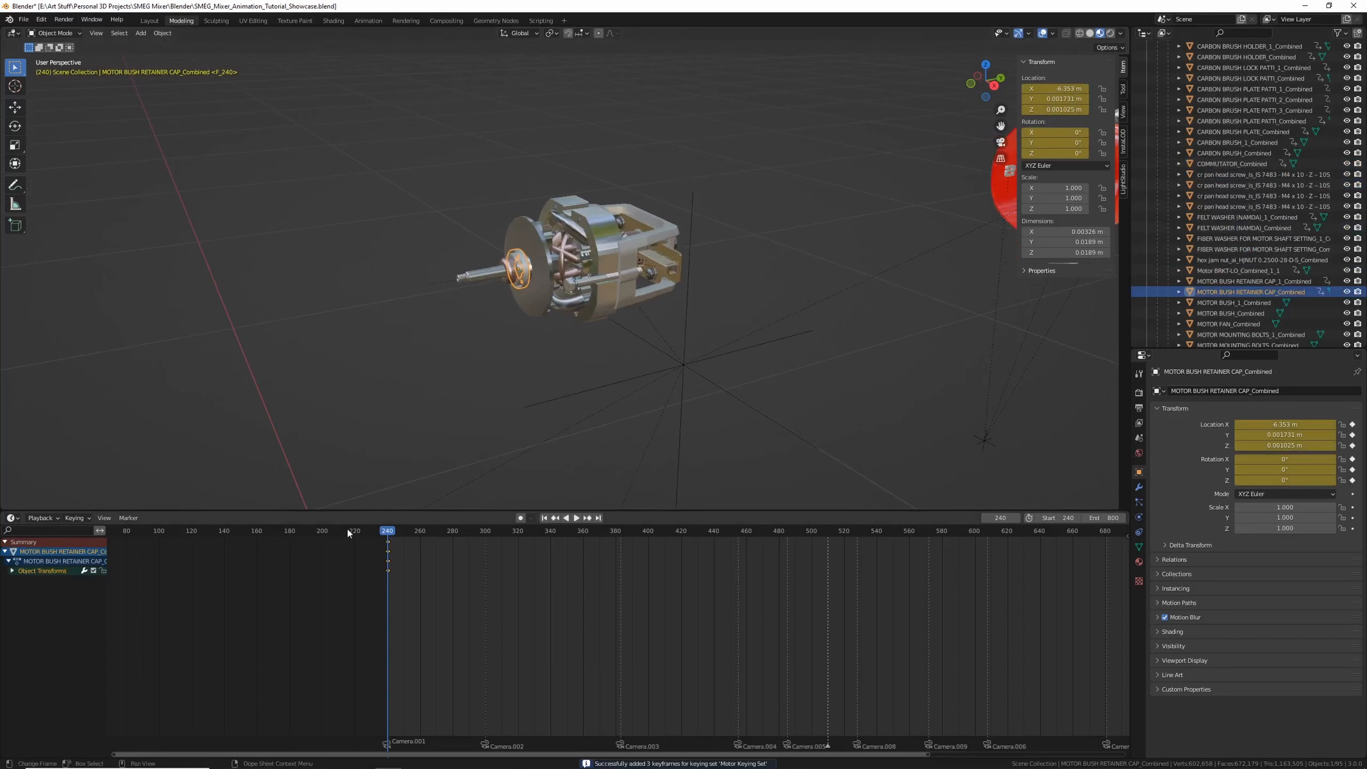
# Set the scene start frame to 0 and insert a keyframe on the motor bush retainer cap at frame 200
pyautogui.moveTo(347, 532); pyautogui.dragTo(321, 541)
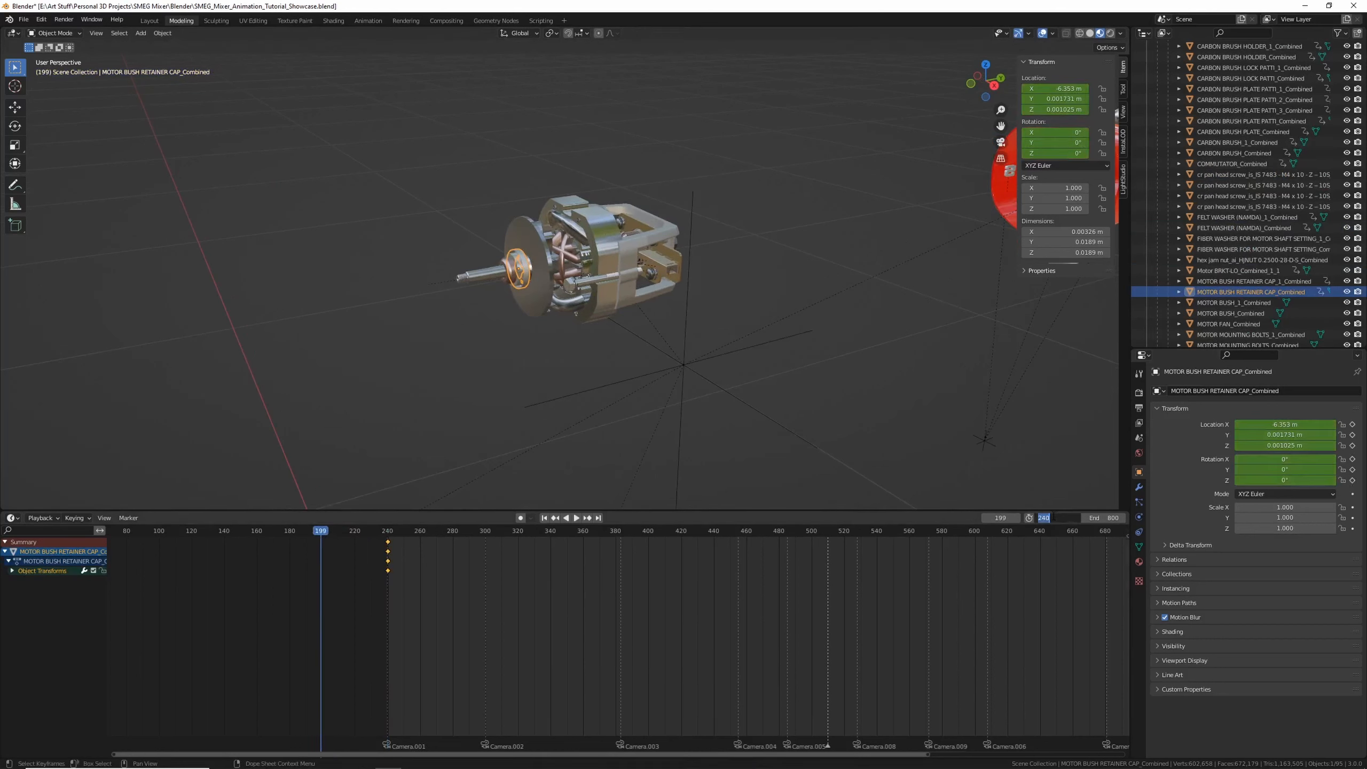
pyautogui.write('0')
pyautogui.press('Return')
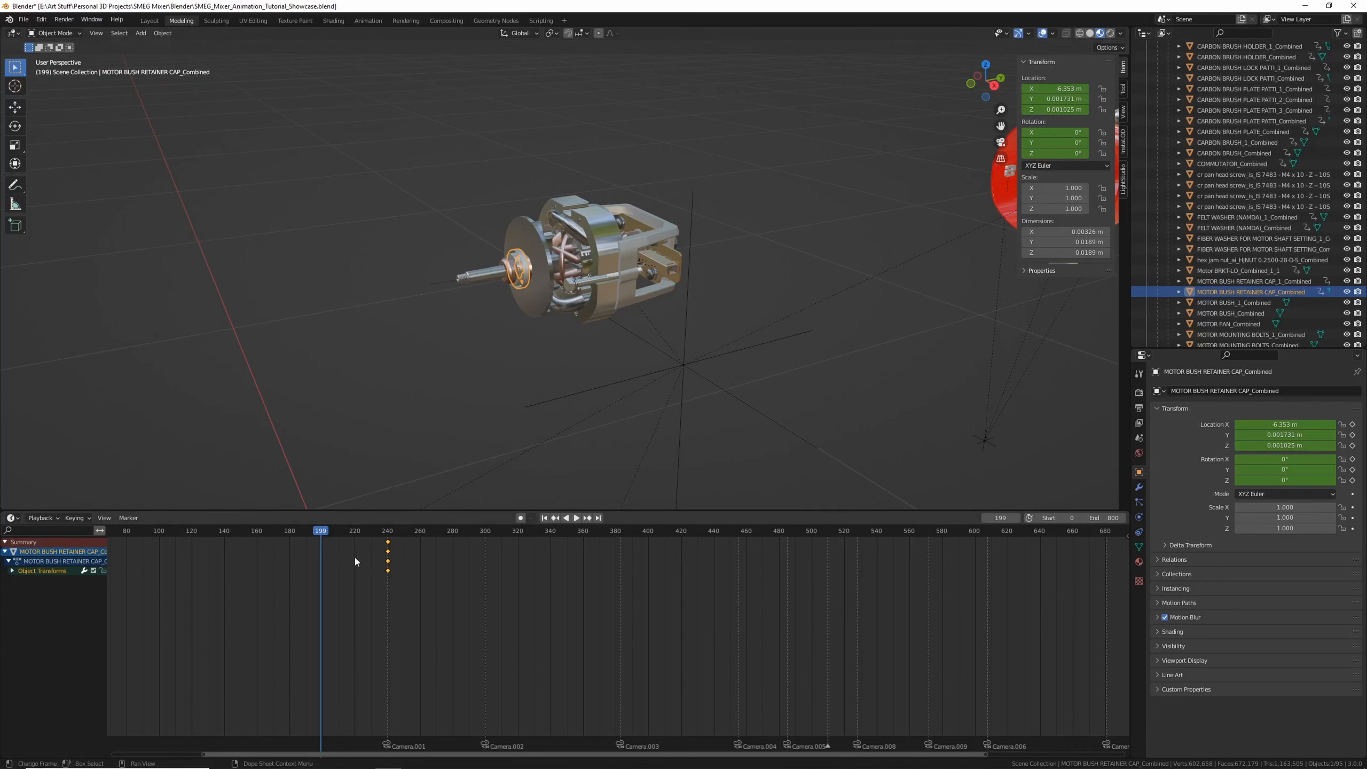
pyautogui.press('Right')
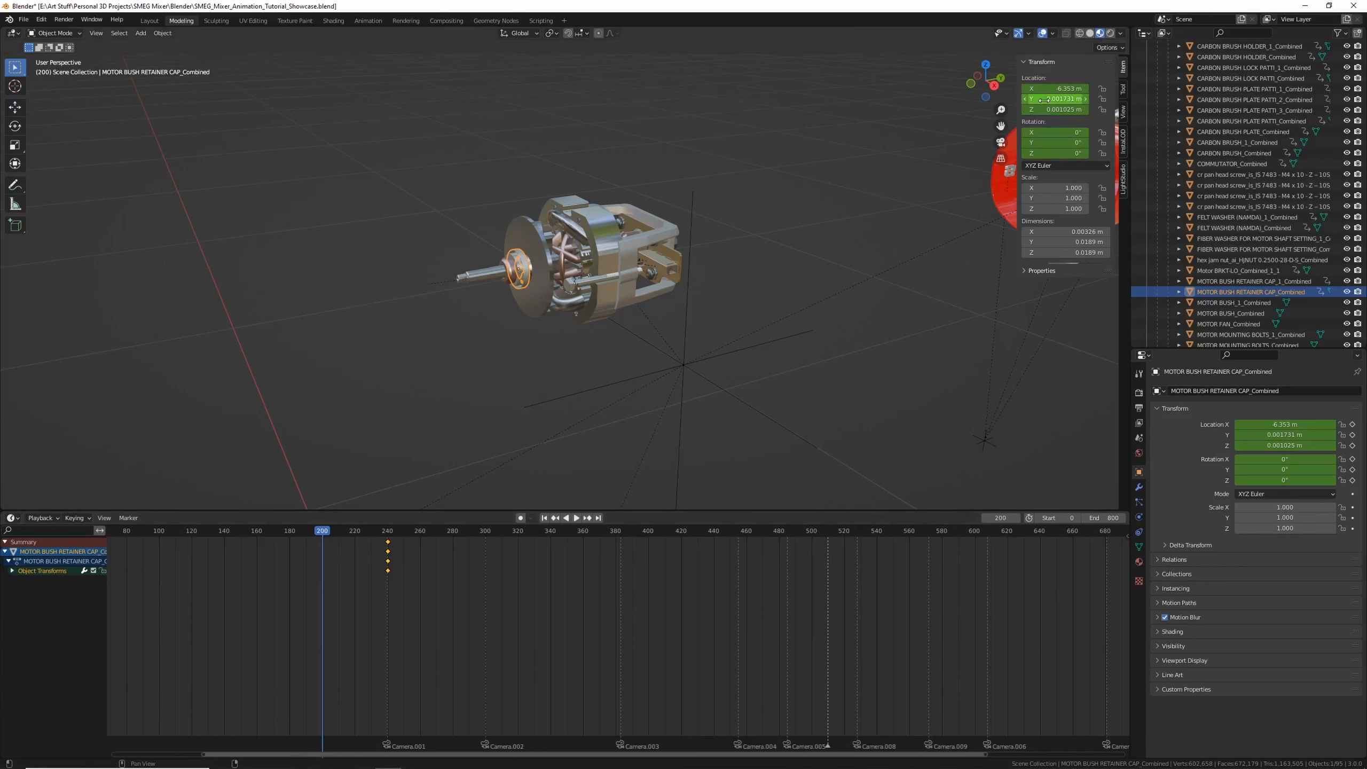
pyautogui.press('i')
pyautogui.press('i')
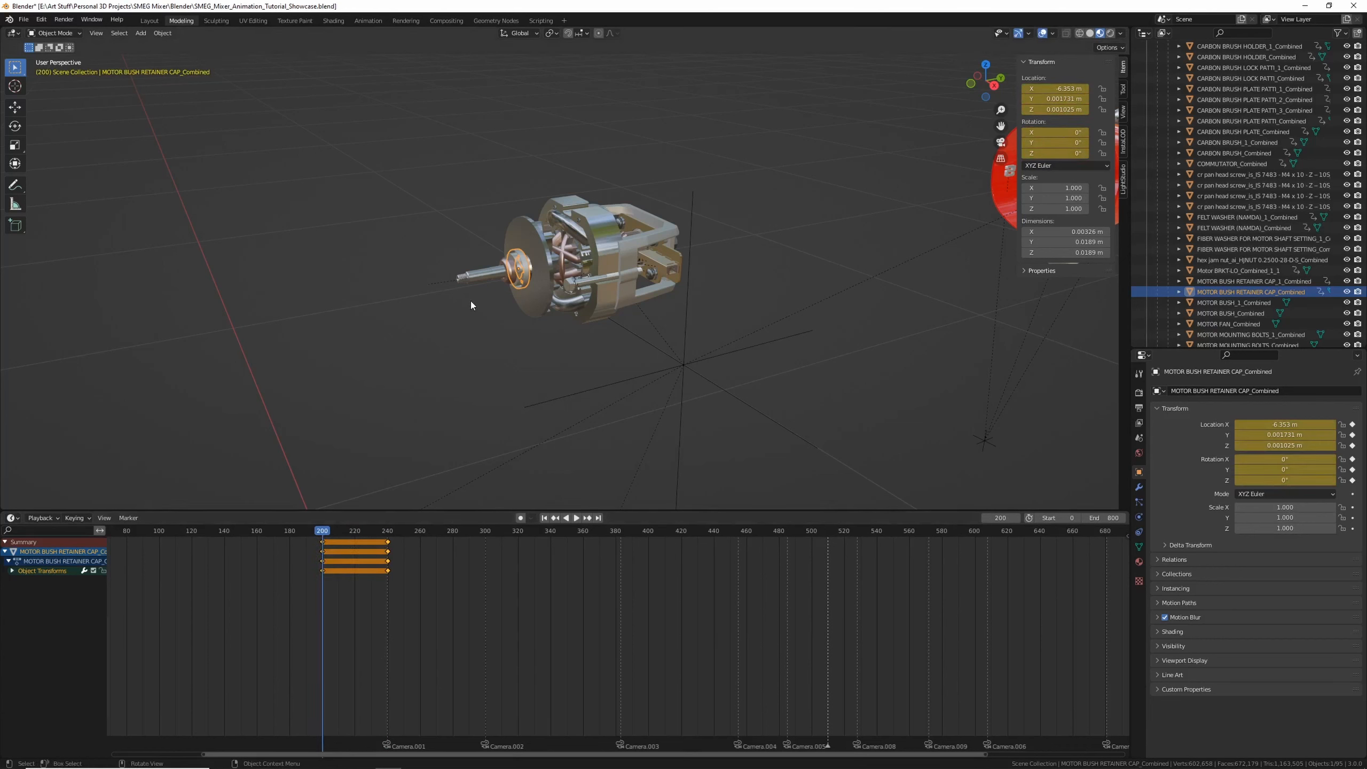
pyautogui.press('g')
pyautogui.press('y')
pyautogui.click(324, 296)
pyautogui.moveTo(331, 299); pyautogui.dragTo(409, 329, button='middle')
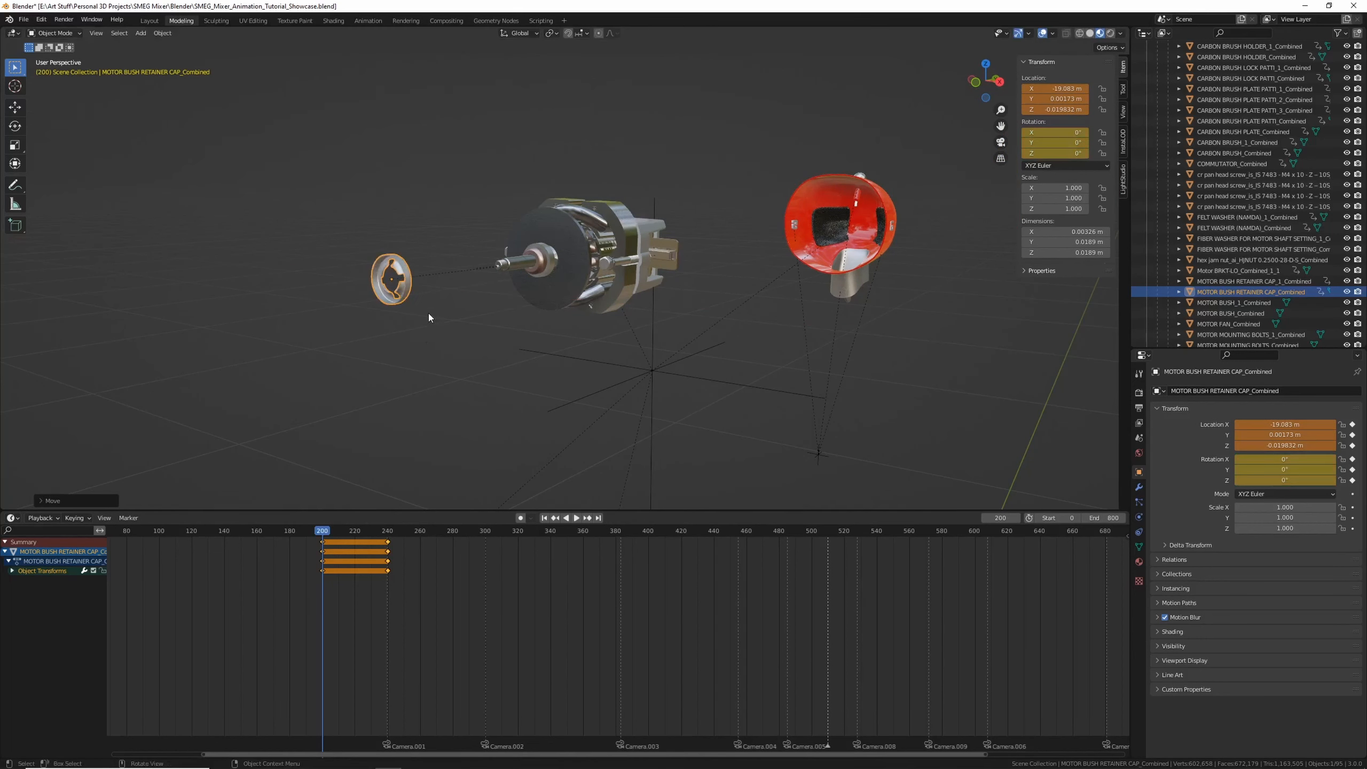
pyautogui.press('Delete')
pyautogui.hotkey('ctrl', 'z')
# At frame 200, move the retainer cap outward along the shaft axis, rotate it, and keyframe it
pyautogui.moveTo(423, 293); pyautogui.dragTo(467, 291, button='middle')
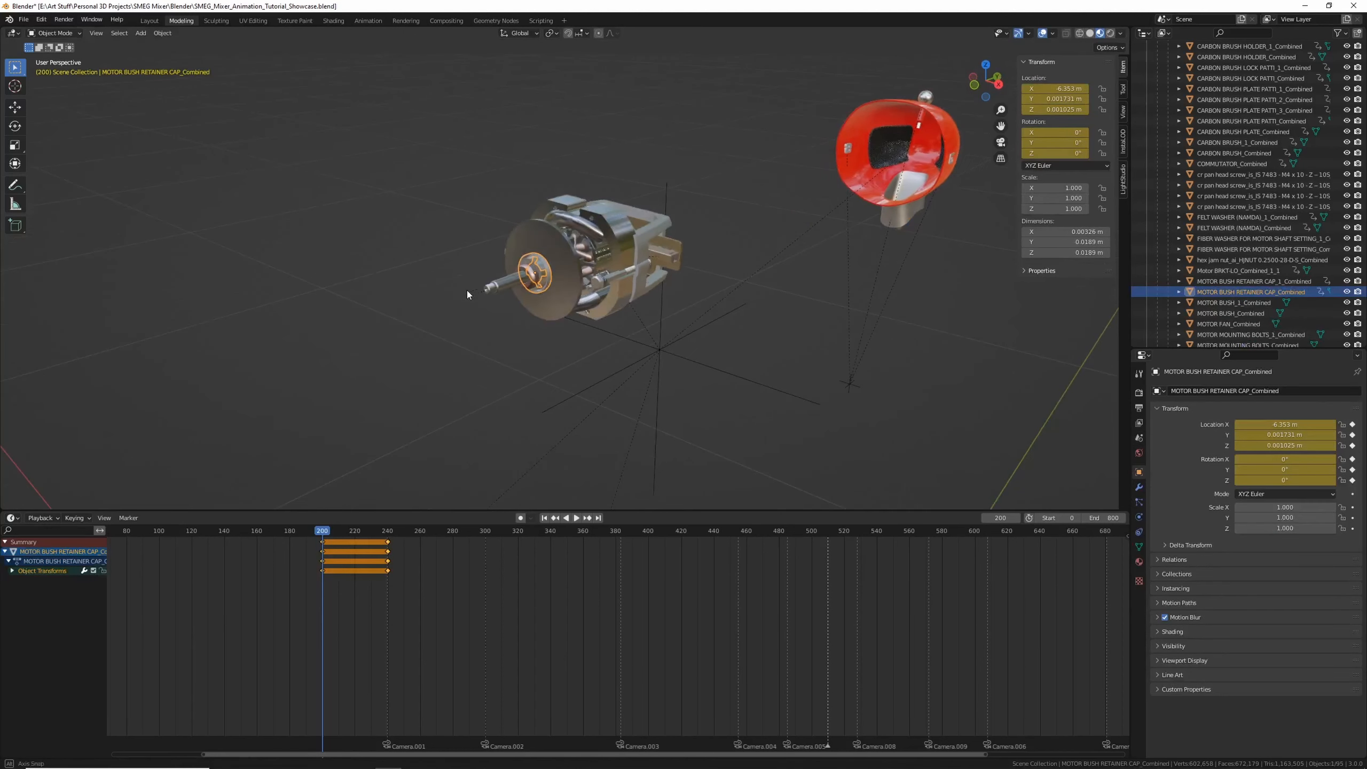
pyautogui.press('g')
pyautogui.press('x')
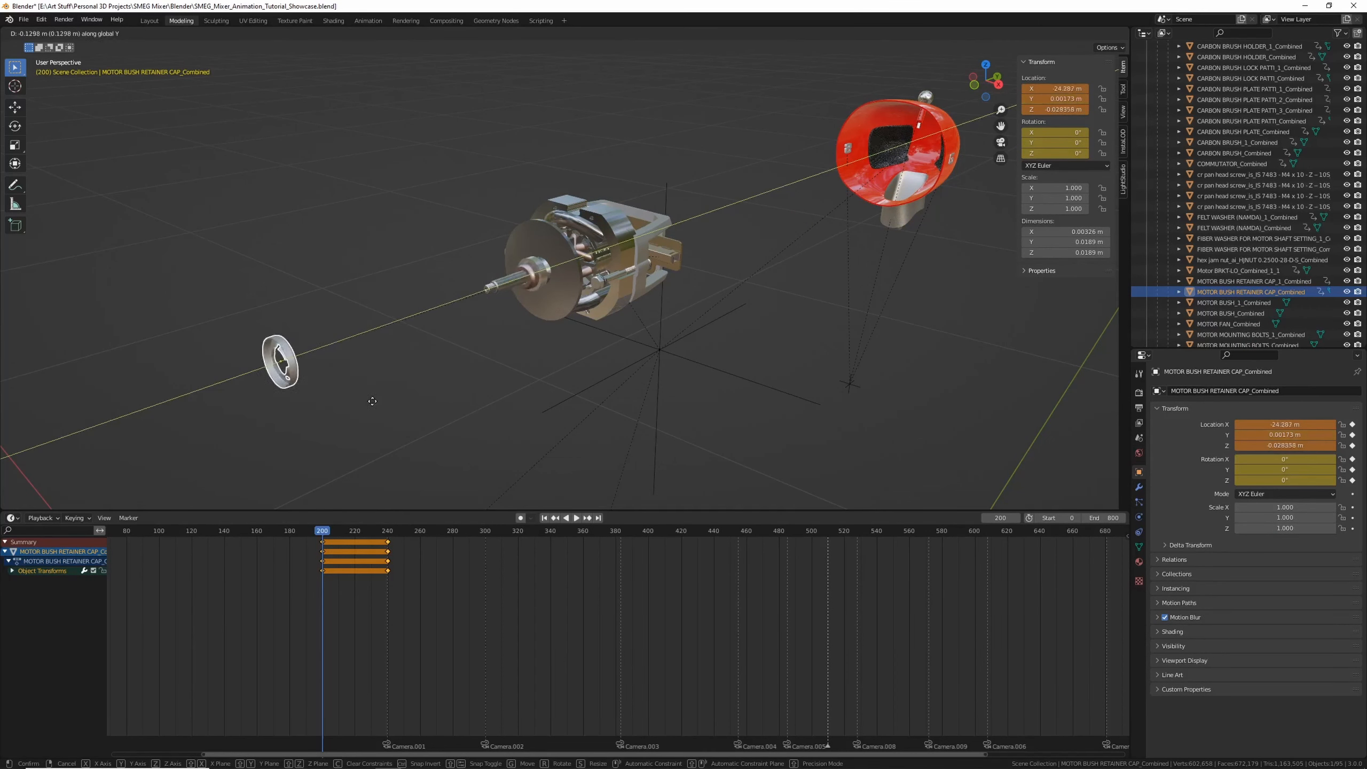
pyautogui.click(363, 322)
pyautogui.press('r')
pyautogui.press('x')
pyautogui.press('y')
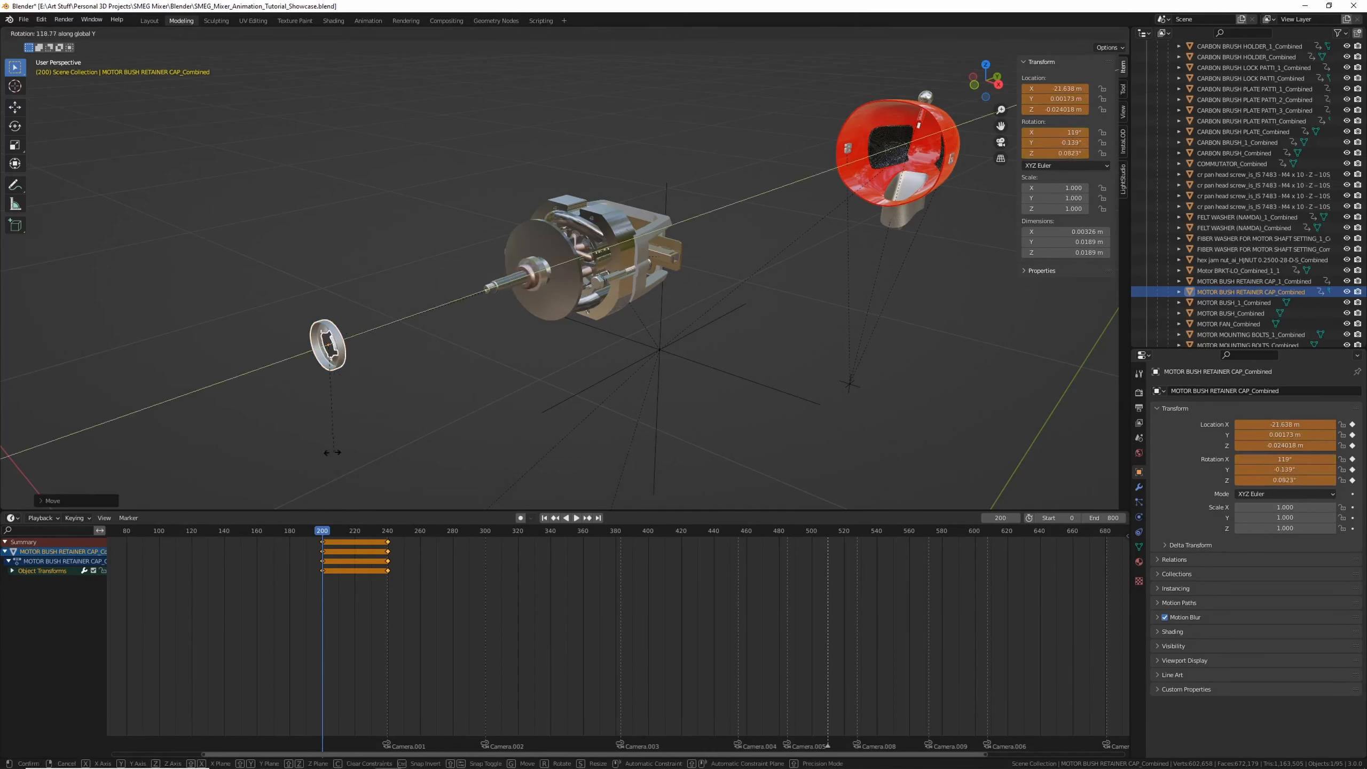
pyautogui.click(355, 294)
pyautogui.press('i')
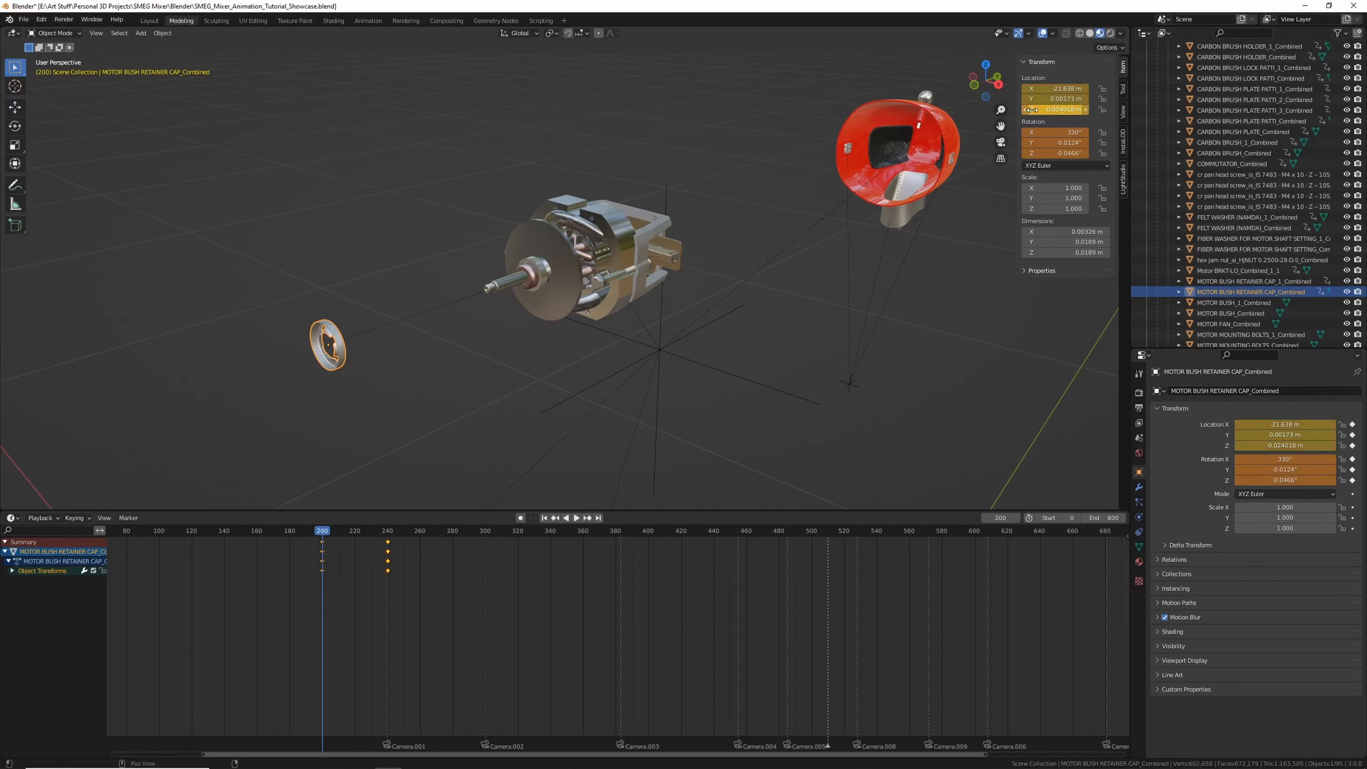
# Play the animation to review the retainer cap motion, then return to frame 200
pyautogui.press('space')
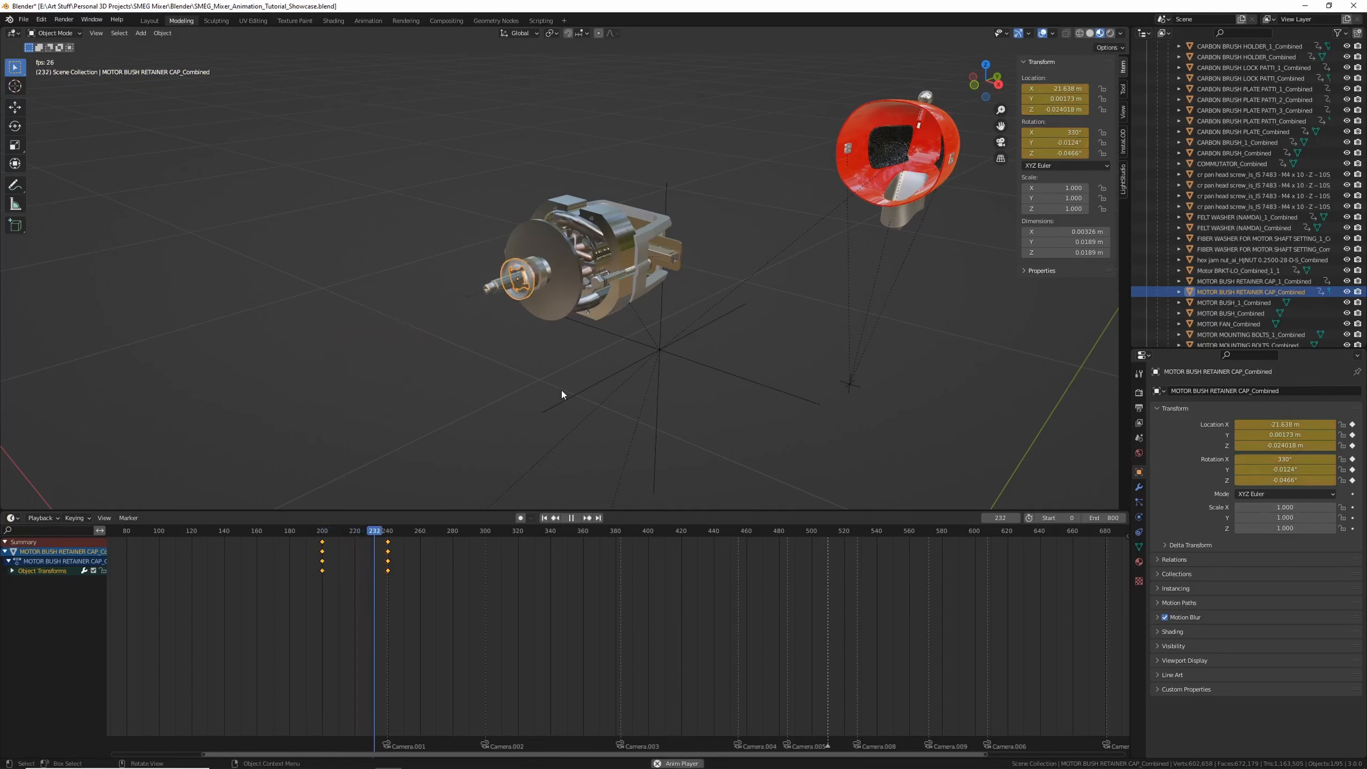
pyautogui.press('space')
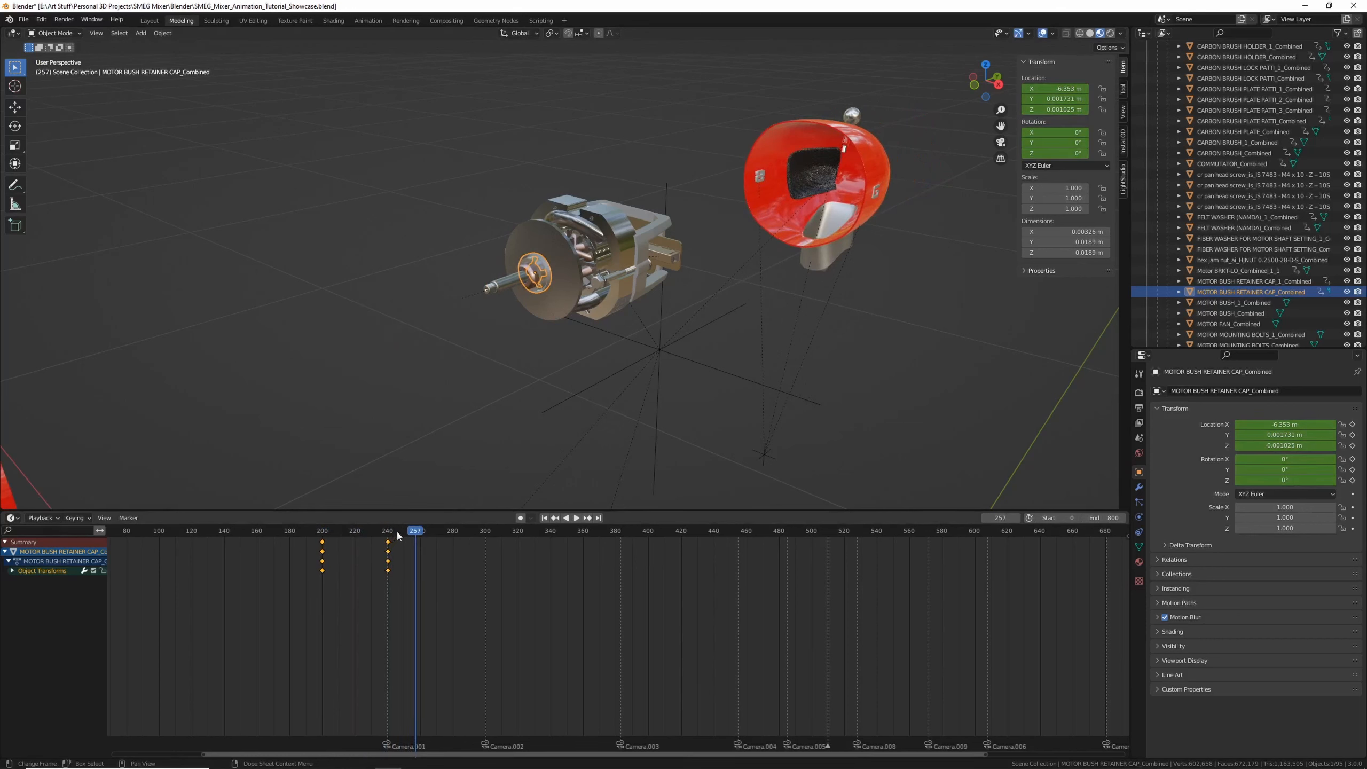
pyautogui.press('Down')
pyautogui.press('Down')
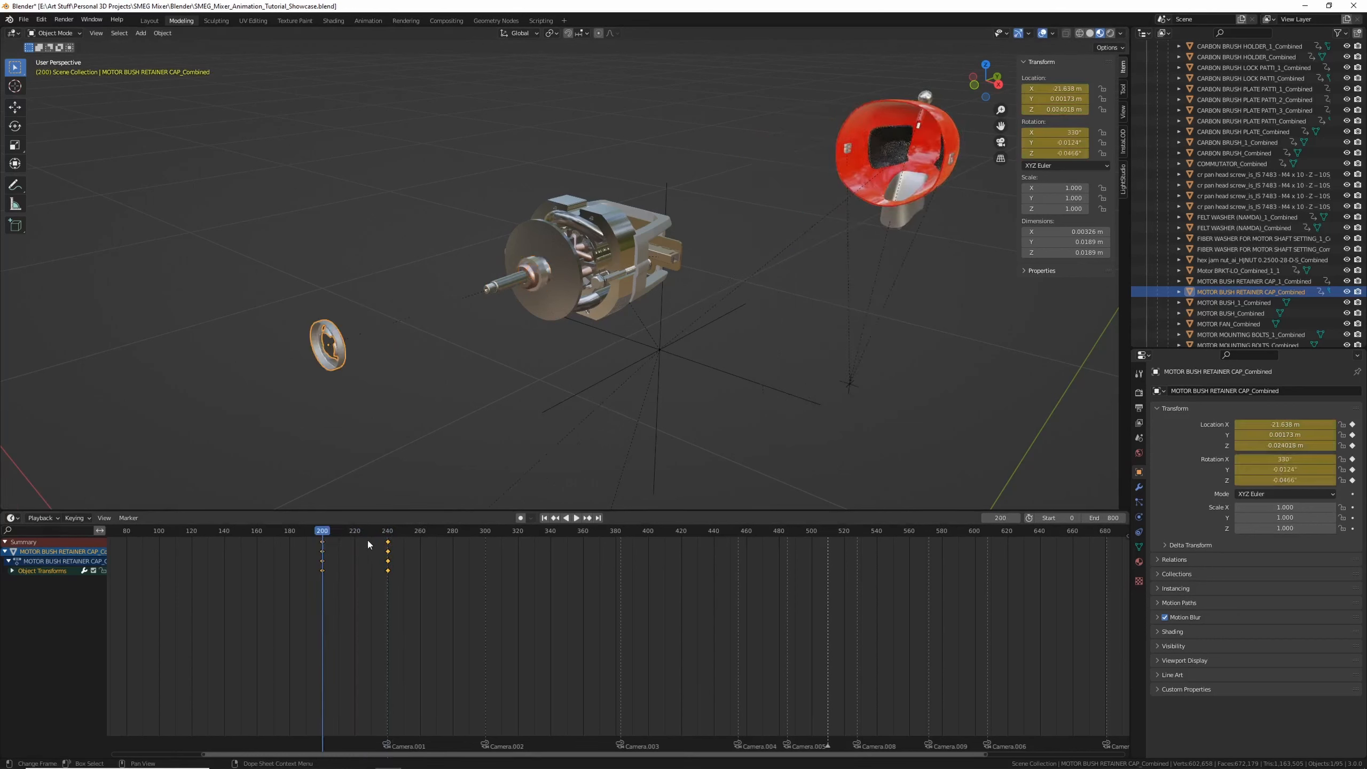
# Select the motor shaft, move it further outward along Y at frame 200, and keyframe it
pyautogui.click(508, 303)
pyautogui.press('g')
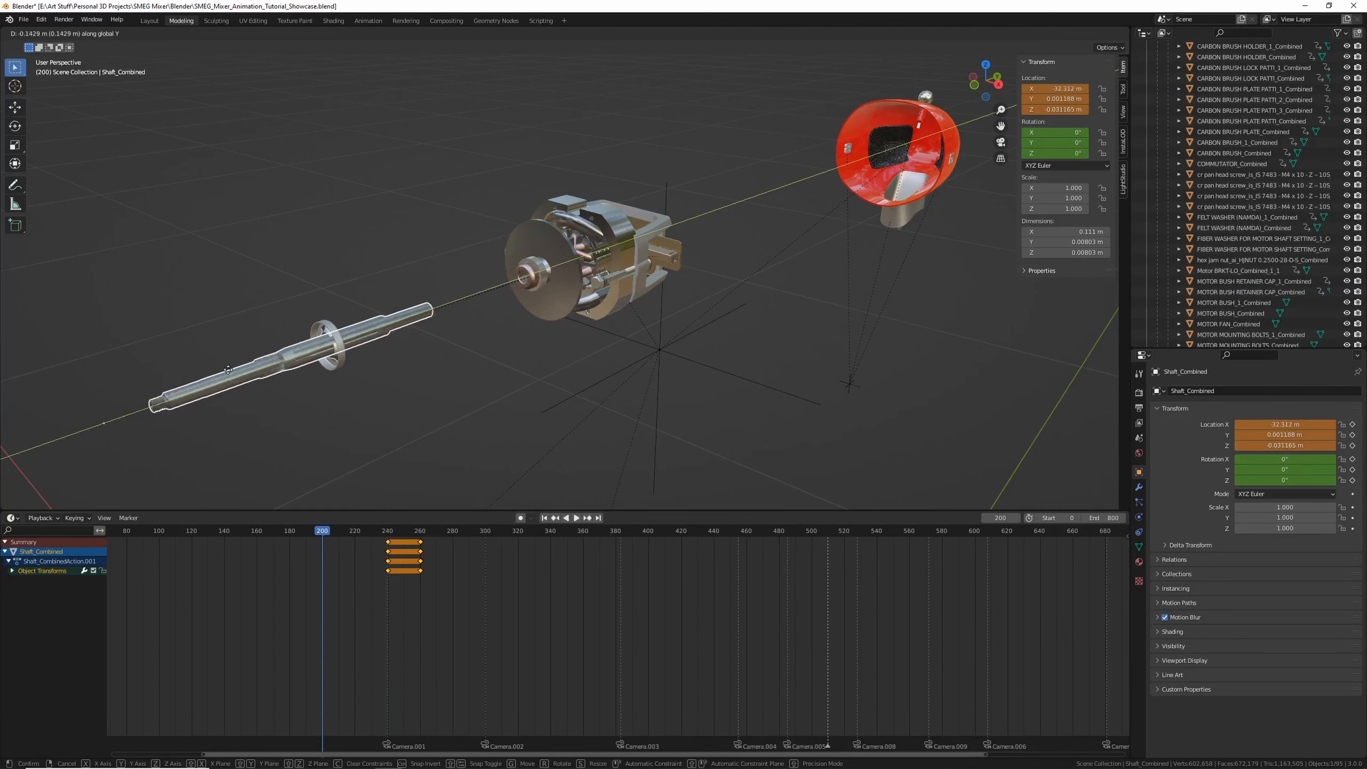
pyautogui.click(123, 410)
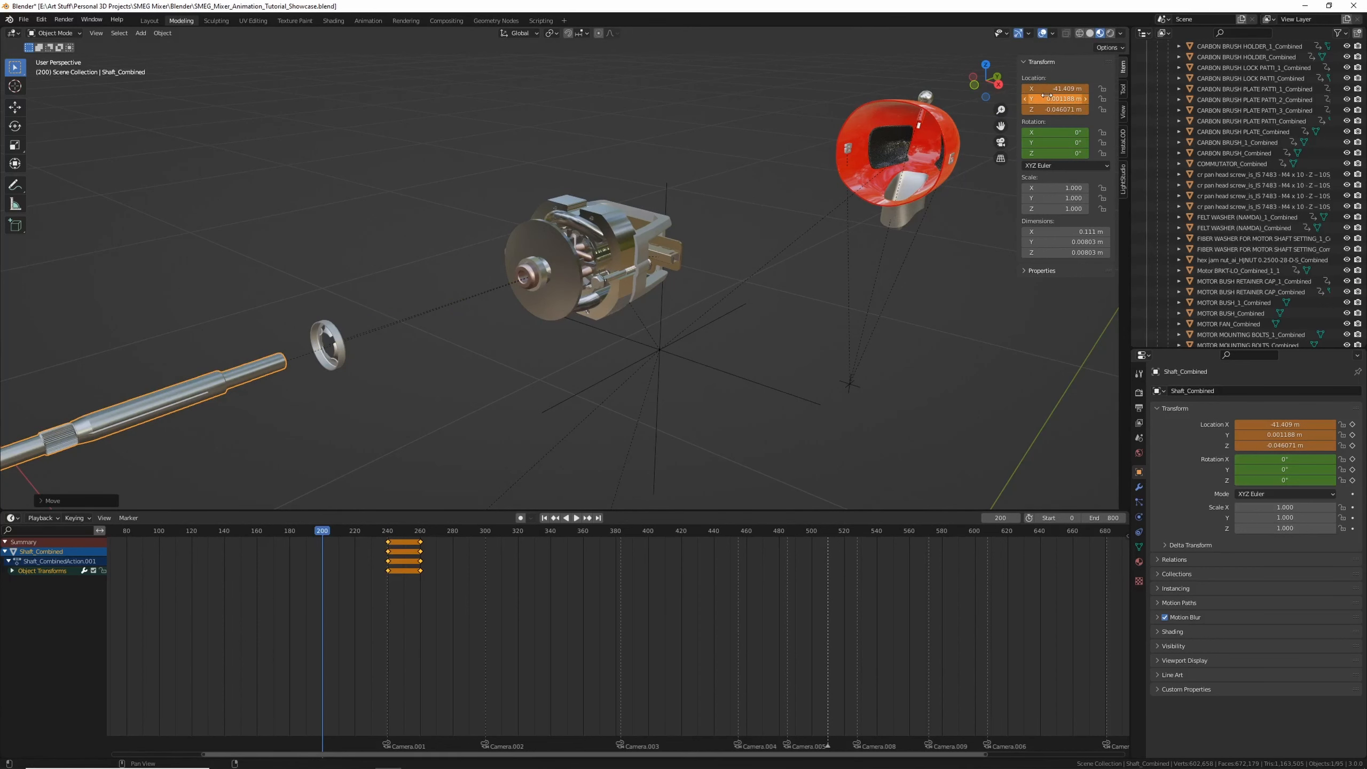
pyautogui.press('i')
# Select the motor fan, move it along X at frame 200, and keyframe it
pyautogui.moveTo(581, 272)
pyautogui.mouseDown(button='middle')
pyautogui.moveTo(558, 286)
pyautogui.moveTo(611, 234)
pyautogui.moveTo(589, 262)
pyautogui.mouseUp(button='middle')
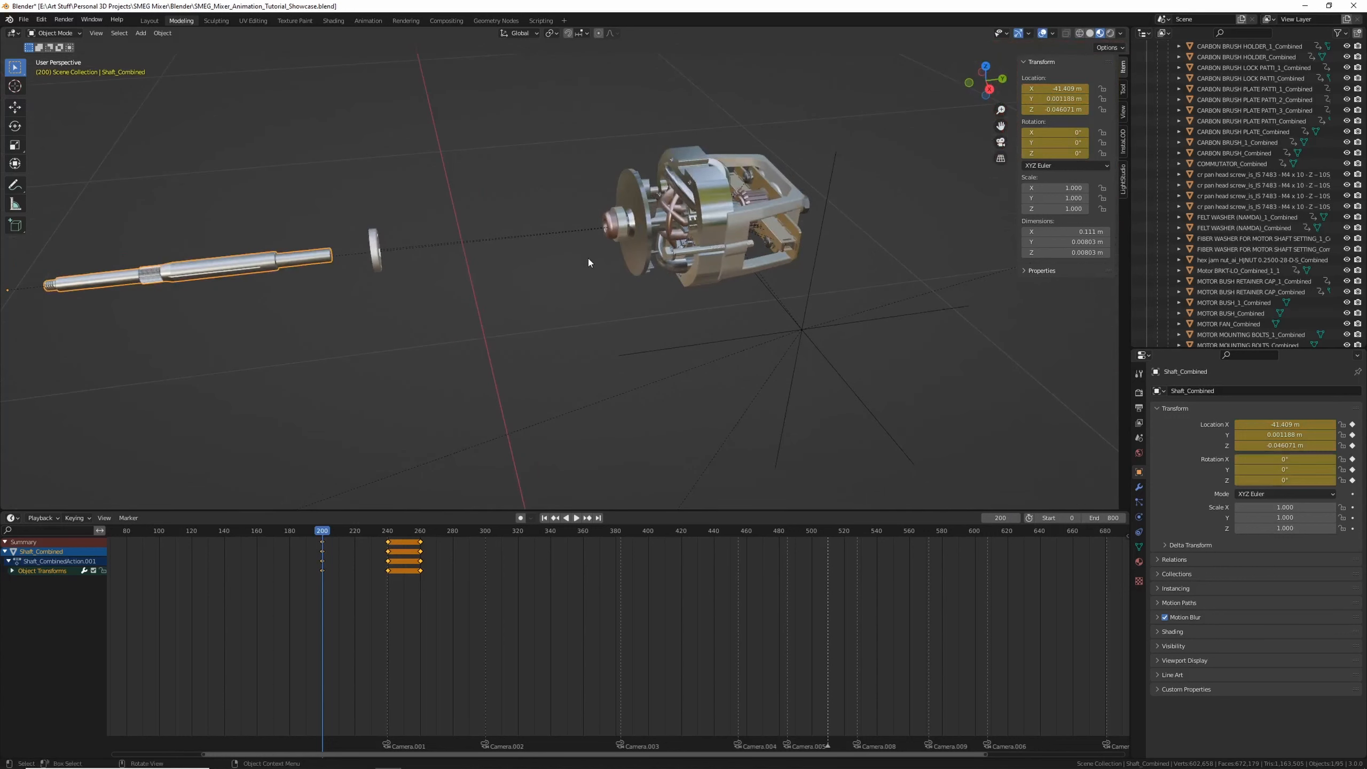
pyautogui.scroll(3, 637, 248)
pyautogui.click(663, 221)
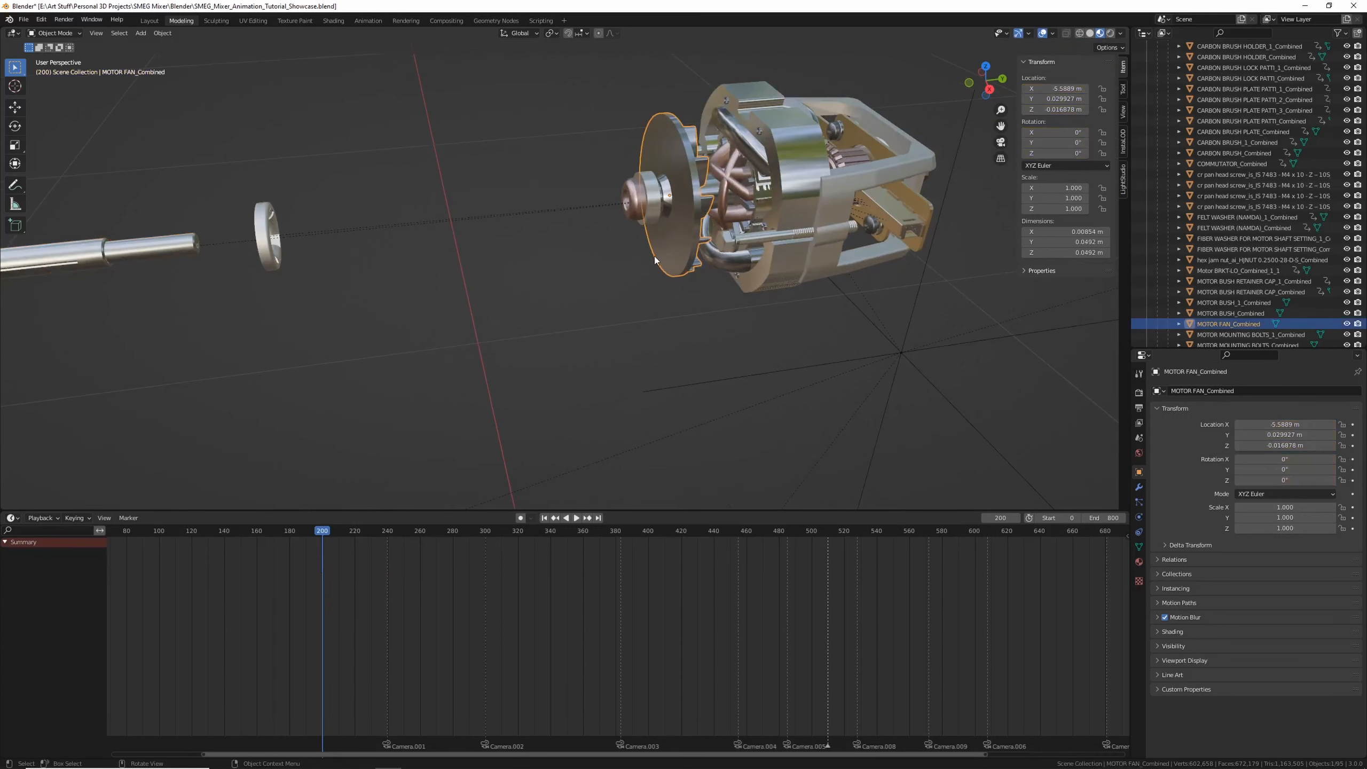
pyautogui.press('g')
pyautogui.press('x')
pyautogui.click(504, 270)
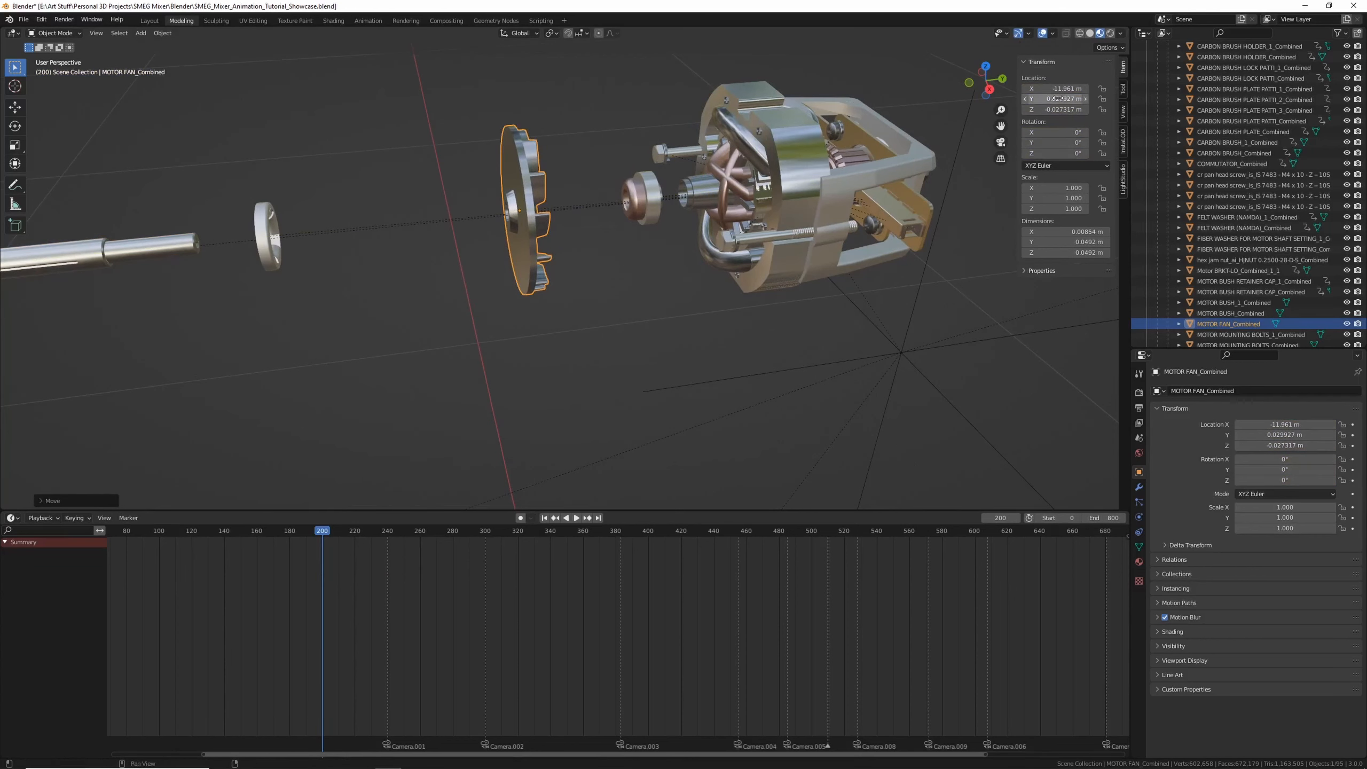
pyautogui.press('i')
pyautogui.press('i')
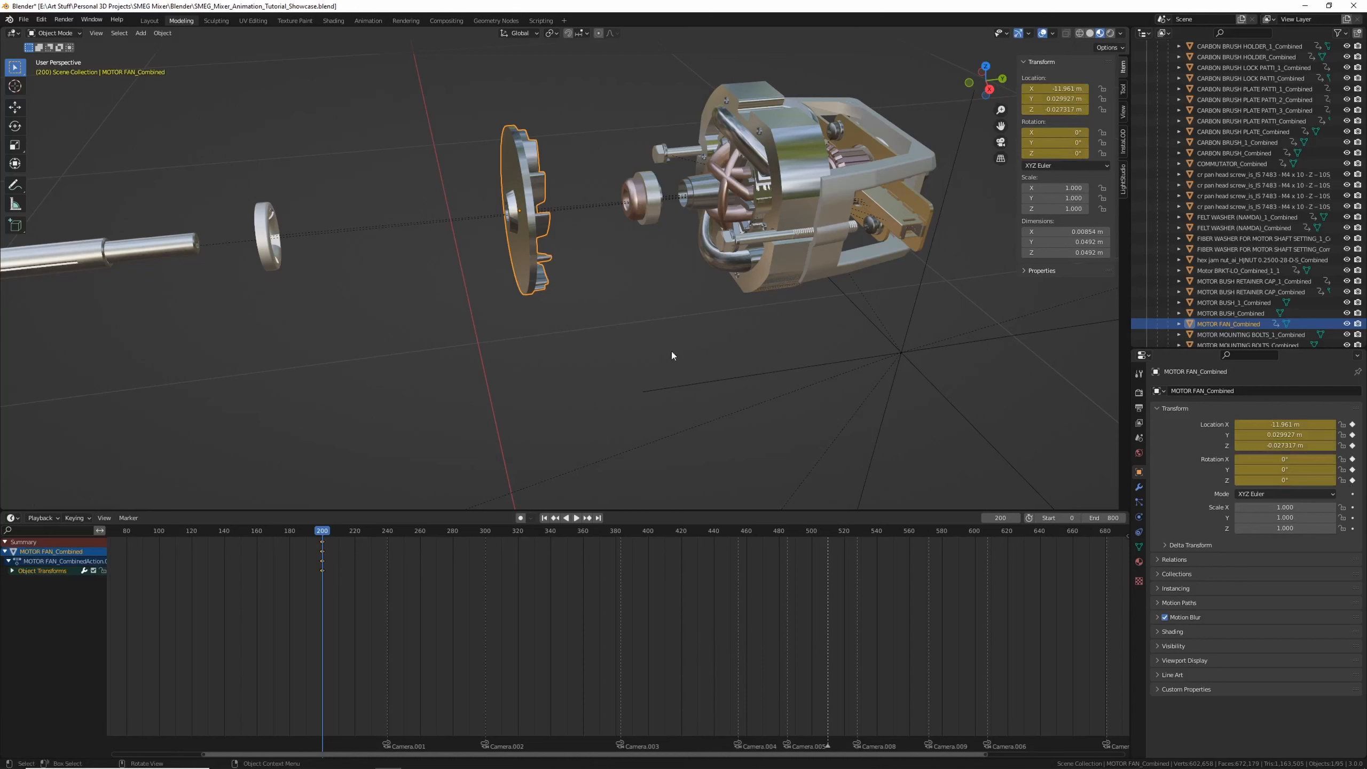
# Undo the motor fan's move and shift its unmoved keyframe to frame 240
pyautogui.hotkey('ctrl', 'z')
pyautogui.hotkey('ctrl', 'z')
pyautogui.hotkey('ctrl', 'z')
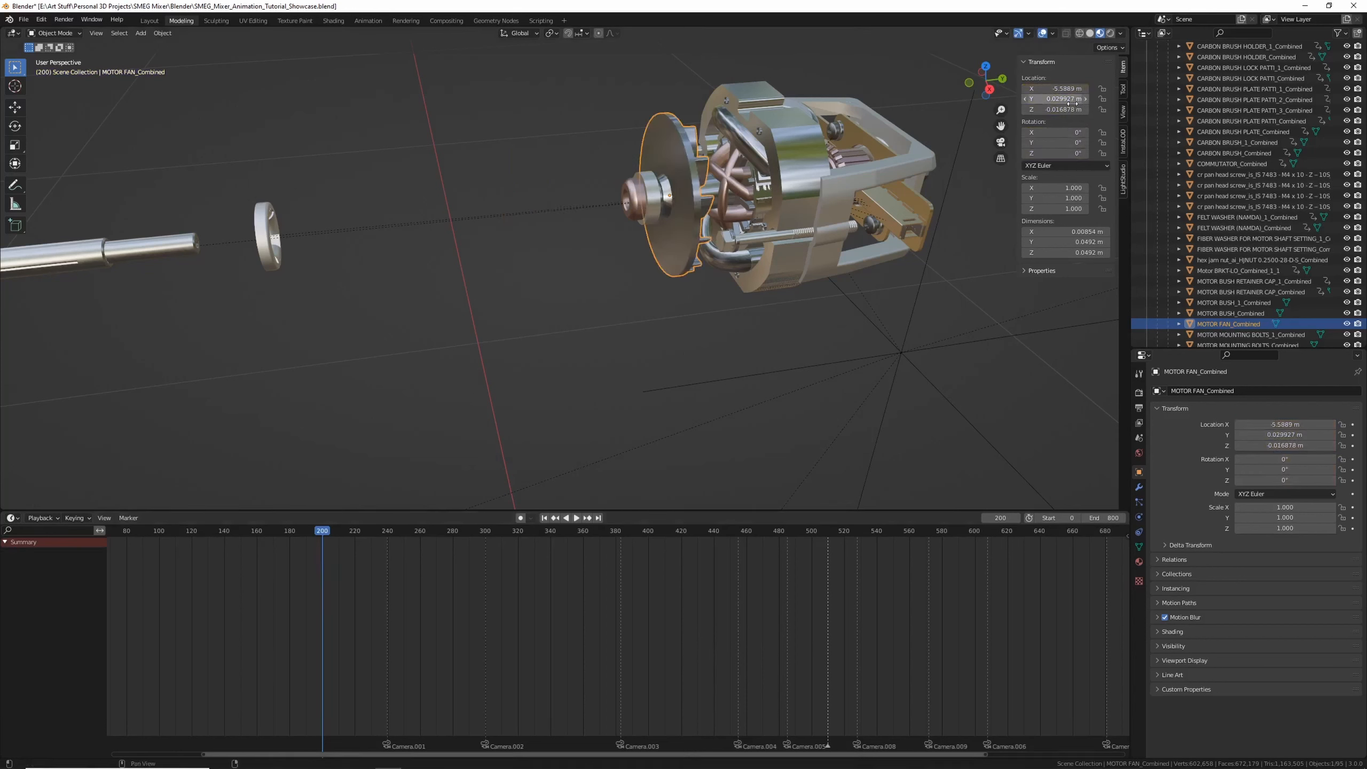
pyautogui.hotkey('ctrl', 'shift', 'z')
pyautogui.hotkey('ctrl', 'shift', 'z')
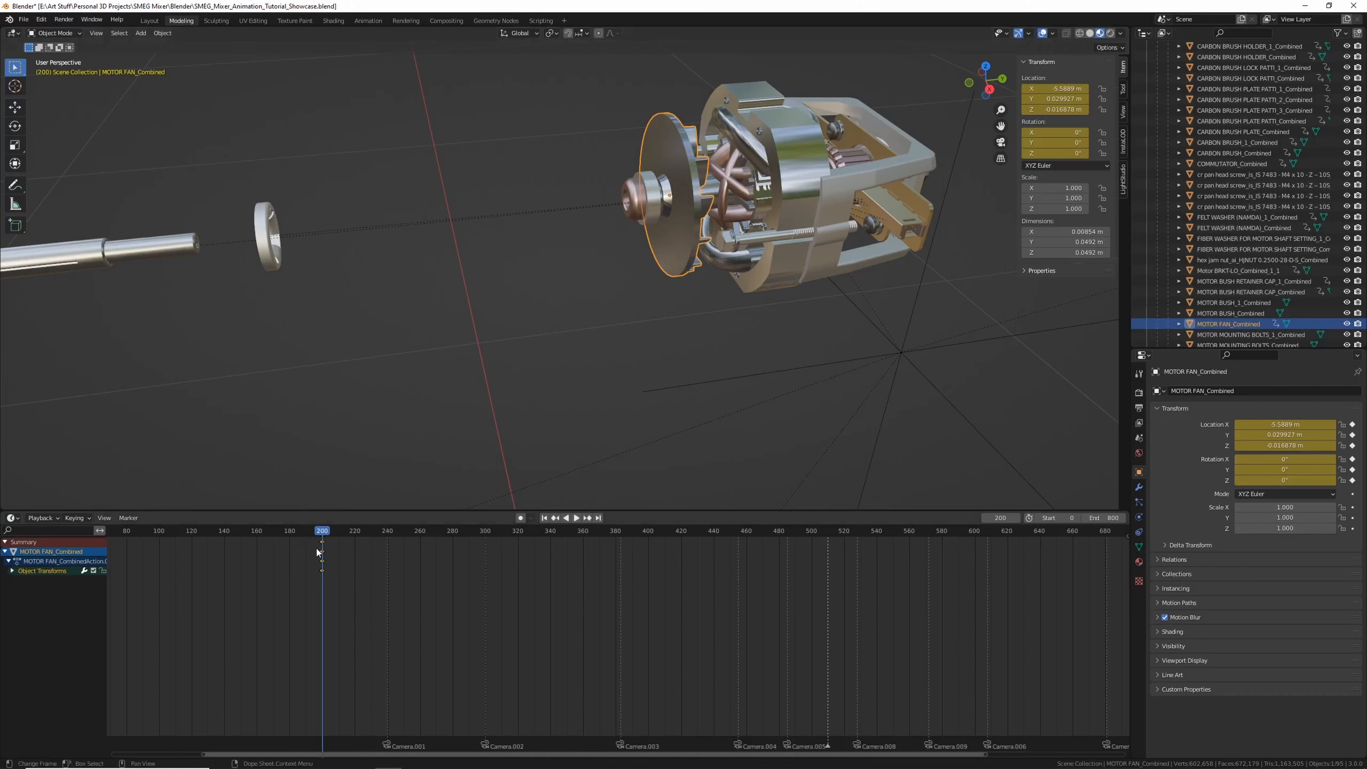
pyautogui.moveTo(297, 539)
pyautogui.mouseDown()
pyautogui.moveTo(350, 591)
pyautogui.moveTo(395, 571)
pyautogui.moveTo(382, 541)
pyautogui.moveTo(323, 543)
pyautogui.mouseUp()
pyautogui.click(387, 574)
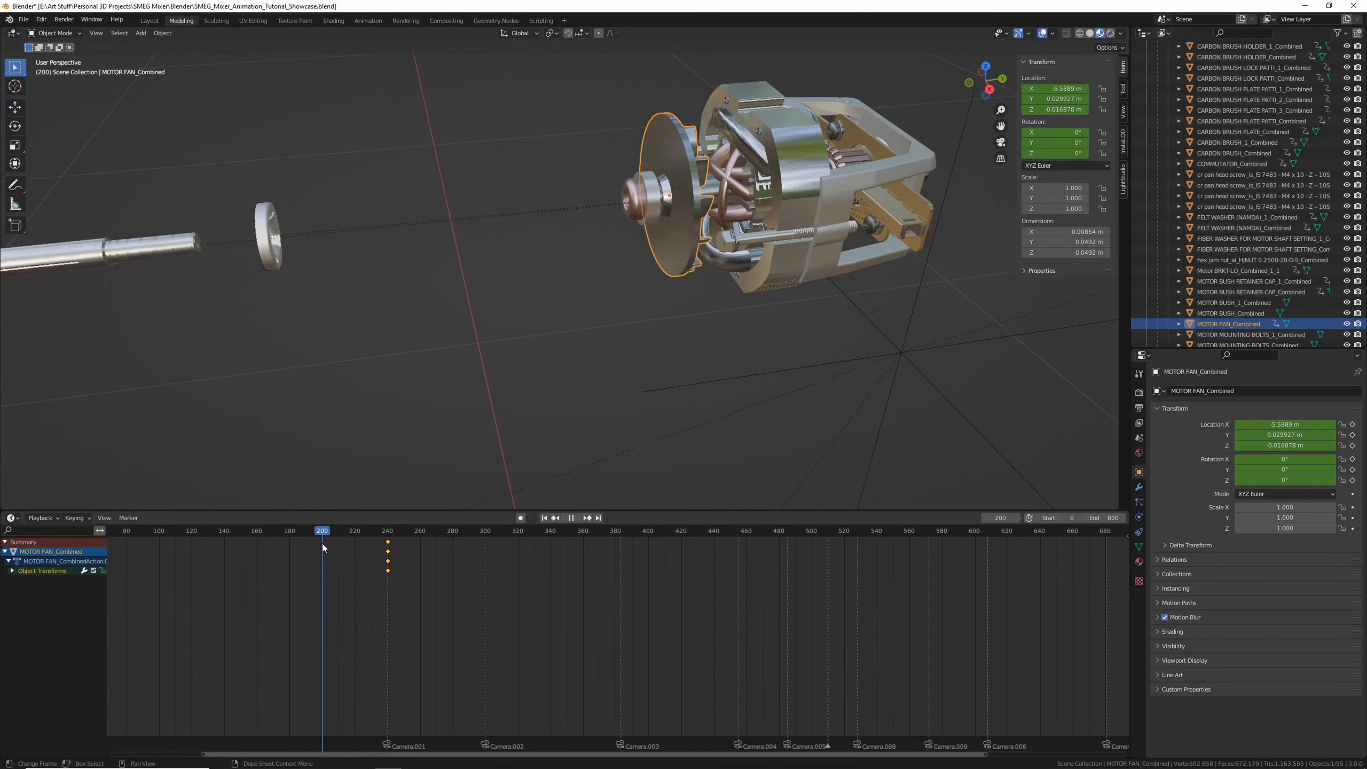
# Move the motor fan outward along Y at frame 200 and keyframe it
pyautogui.press('g')
pyautogui.press('y')
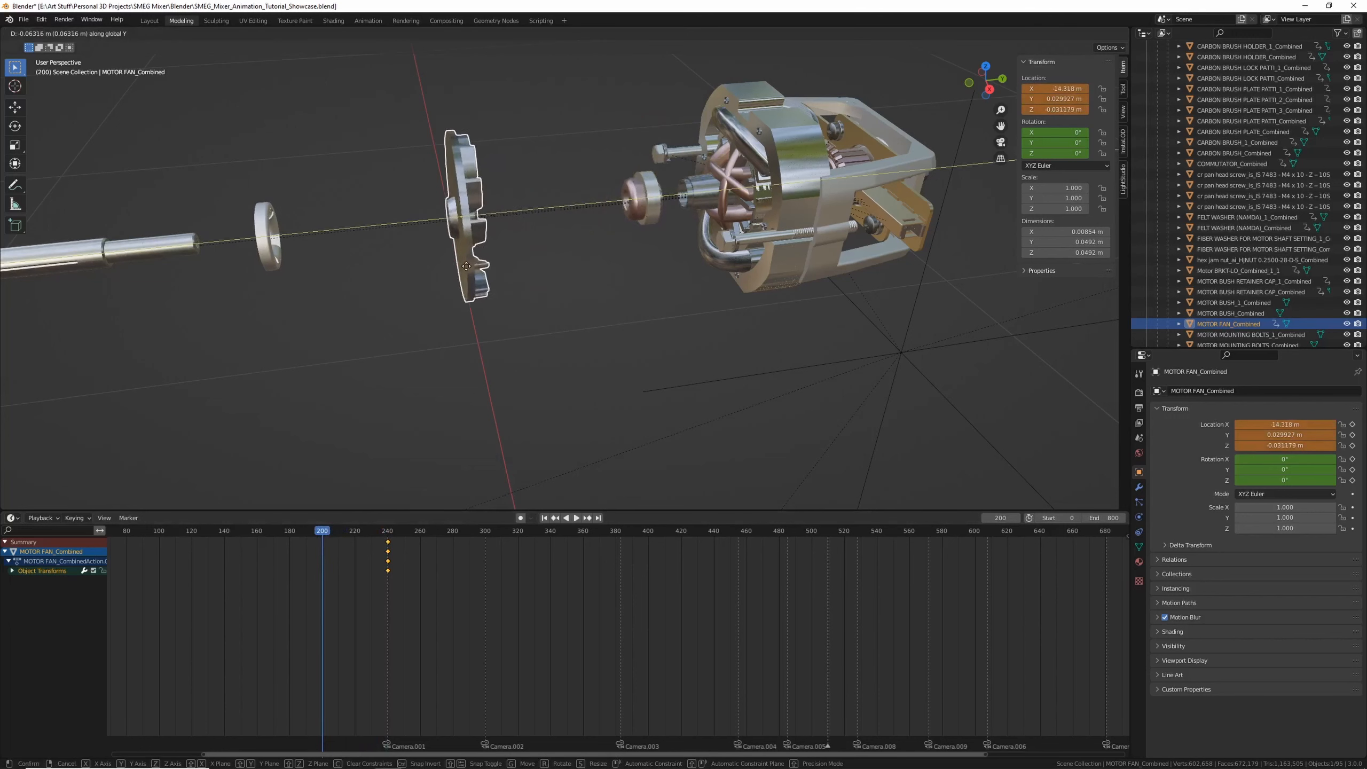
pyautogui.click(466, 265)
pyautogui.moveTo(466, 266); pyautogui.dragTo(409, 236, button='middle')
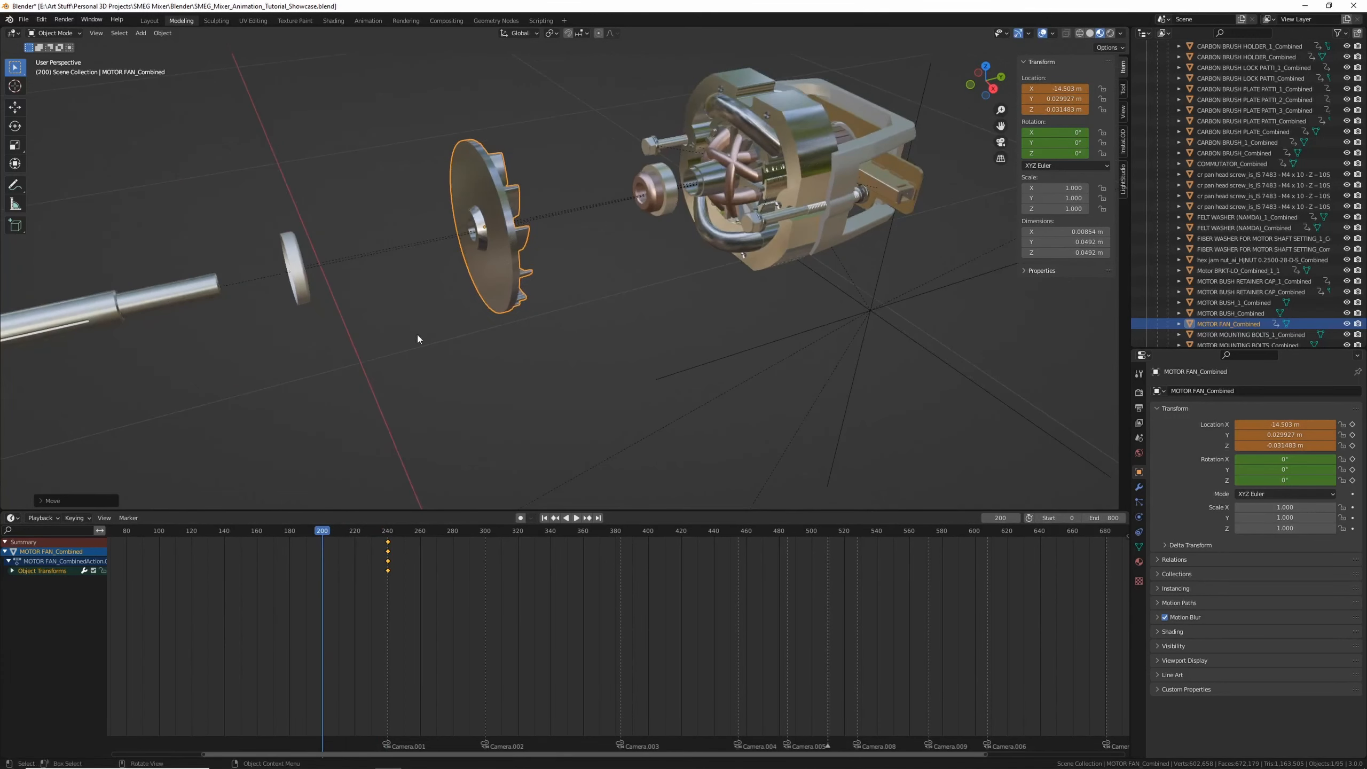
pyautogui.press('i')
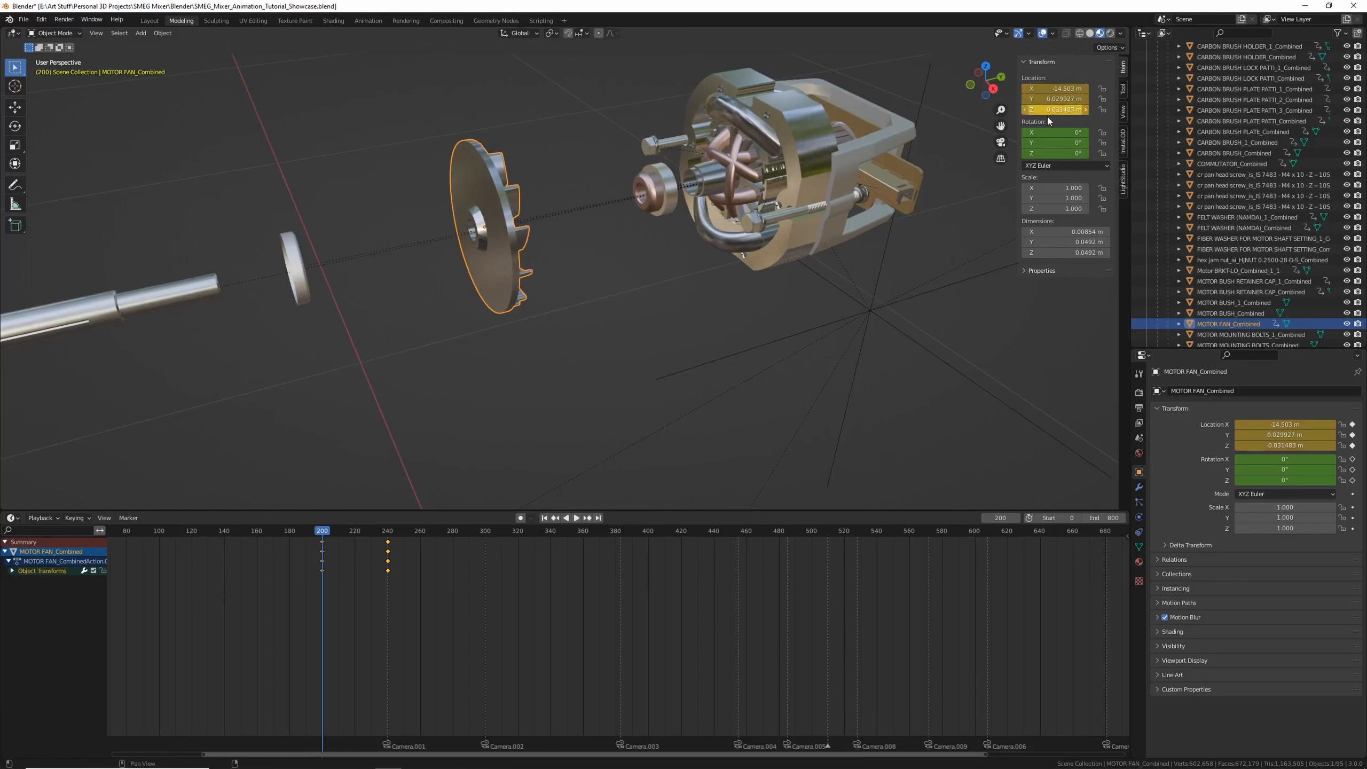
pyautogui.press('i')
# Select the motor bush and keyframe it in its assembled position at frames 240 and 200
pyautogui.click(657, 201)
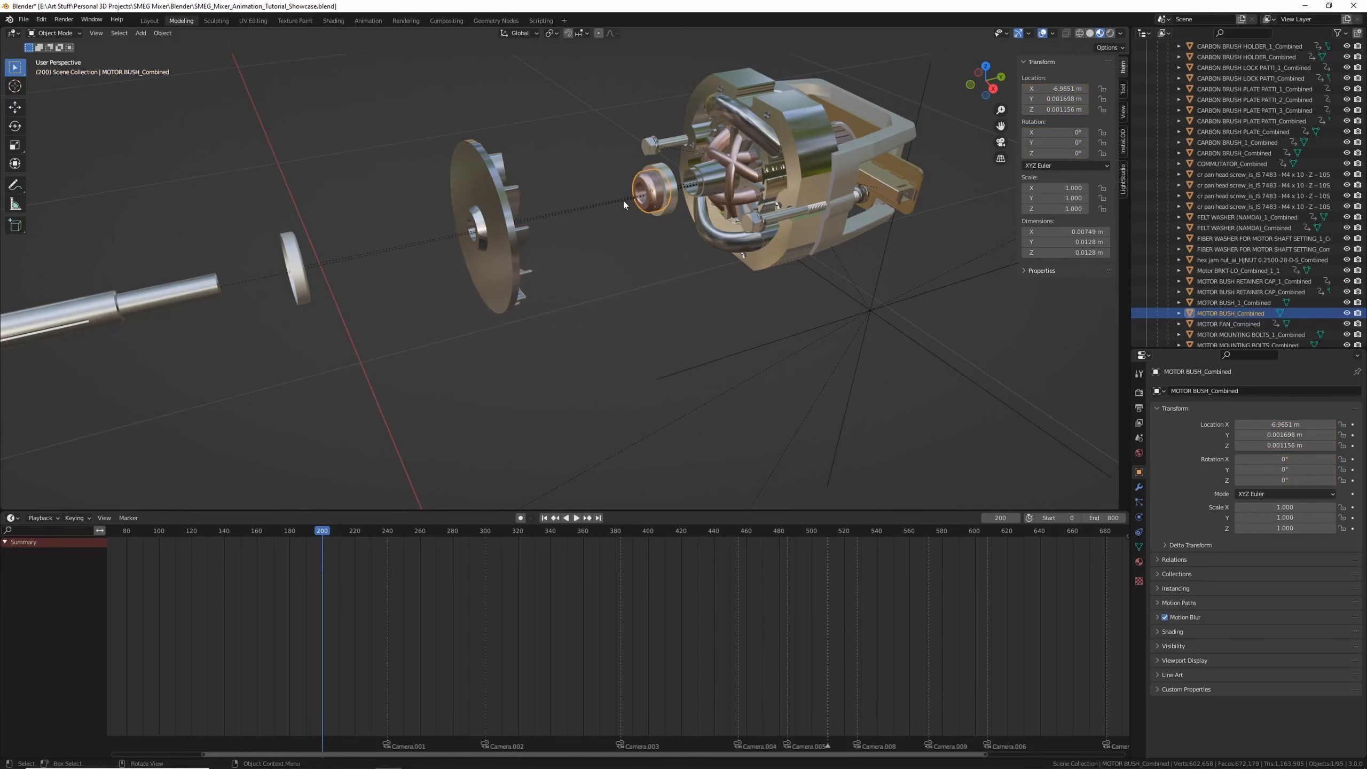
pyautogui.press('g')
pyautogui.press('y')
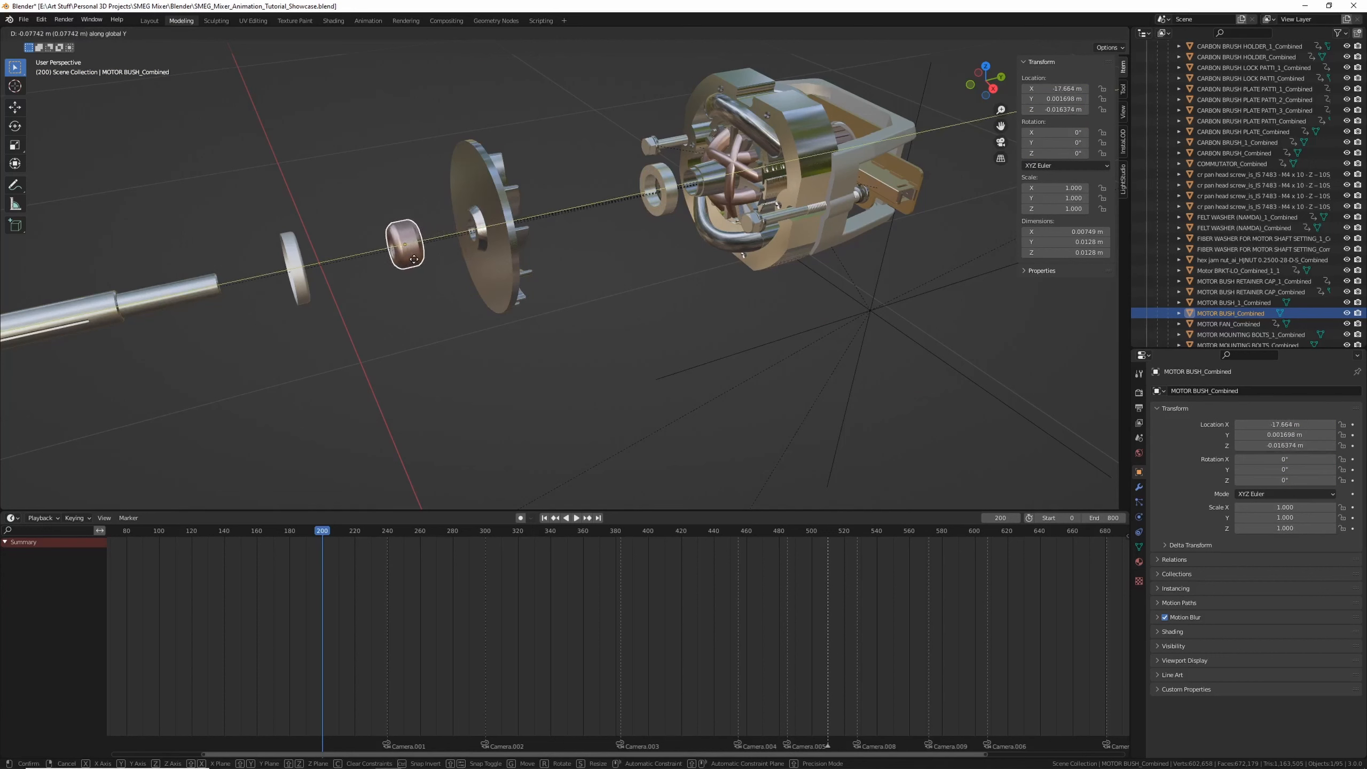
pyautogui.rightClick(414, 259)
pyautogui.press('i')
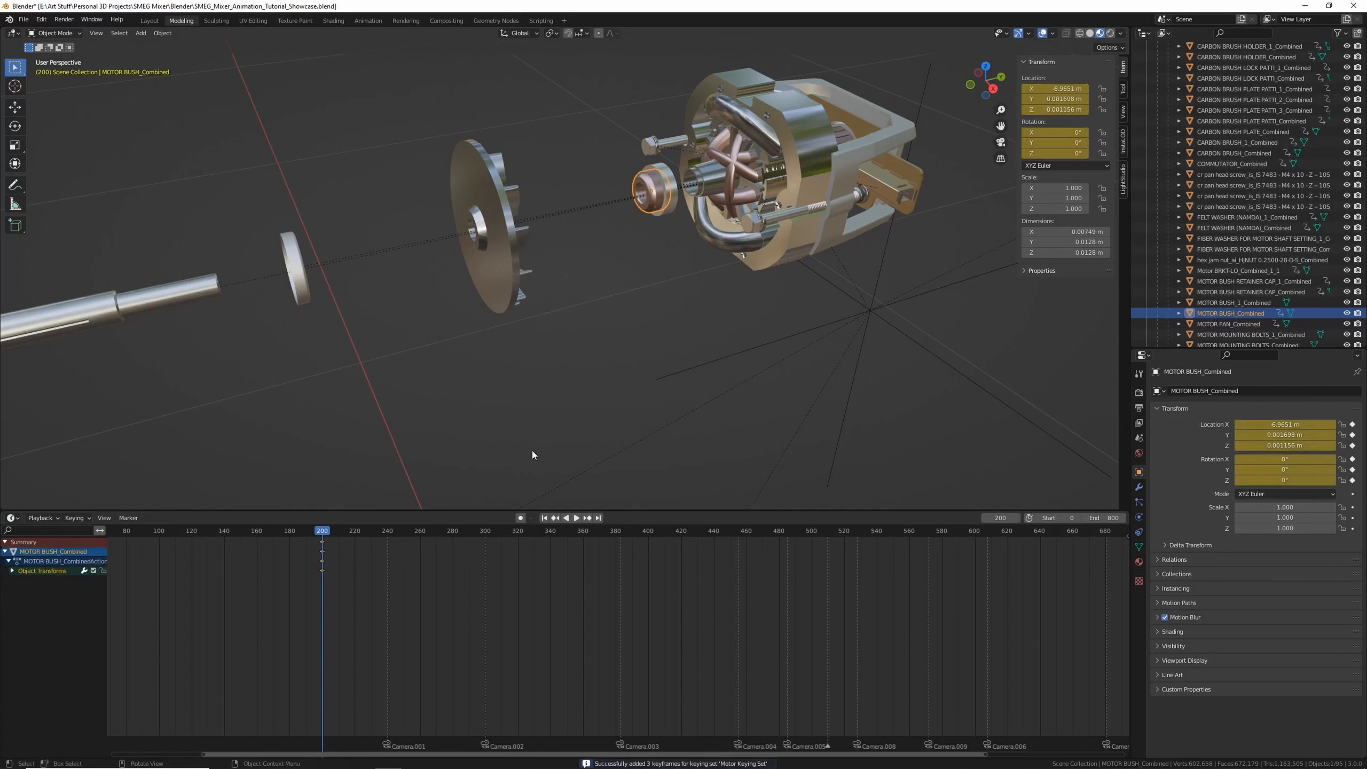
pyautogui.moveTo(322, 546); pyautogui.dragTo(389, 551)
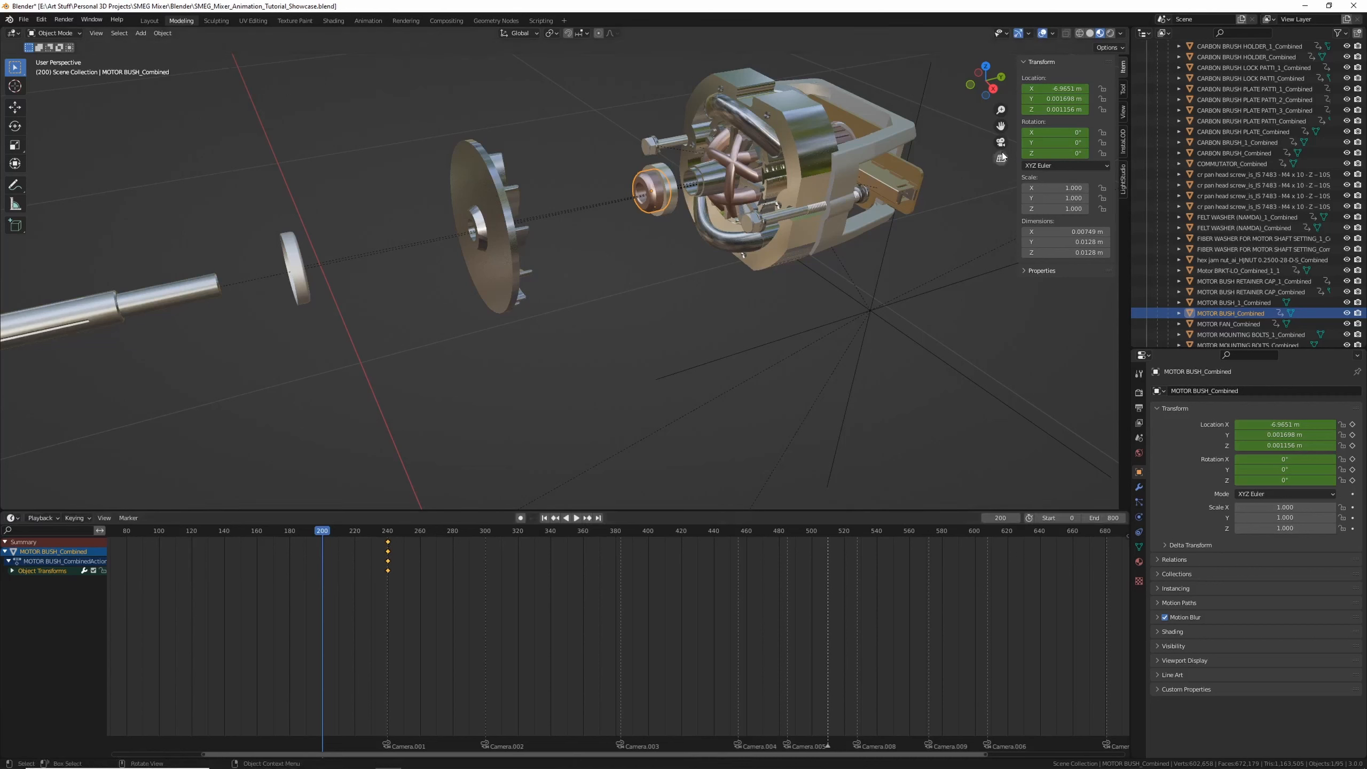
pyautogui.press('i')
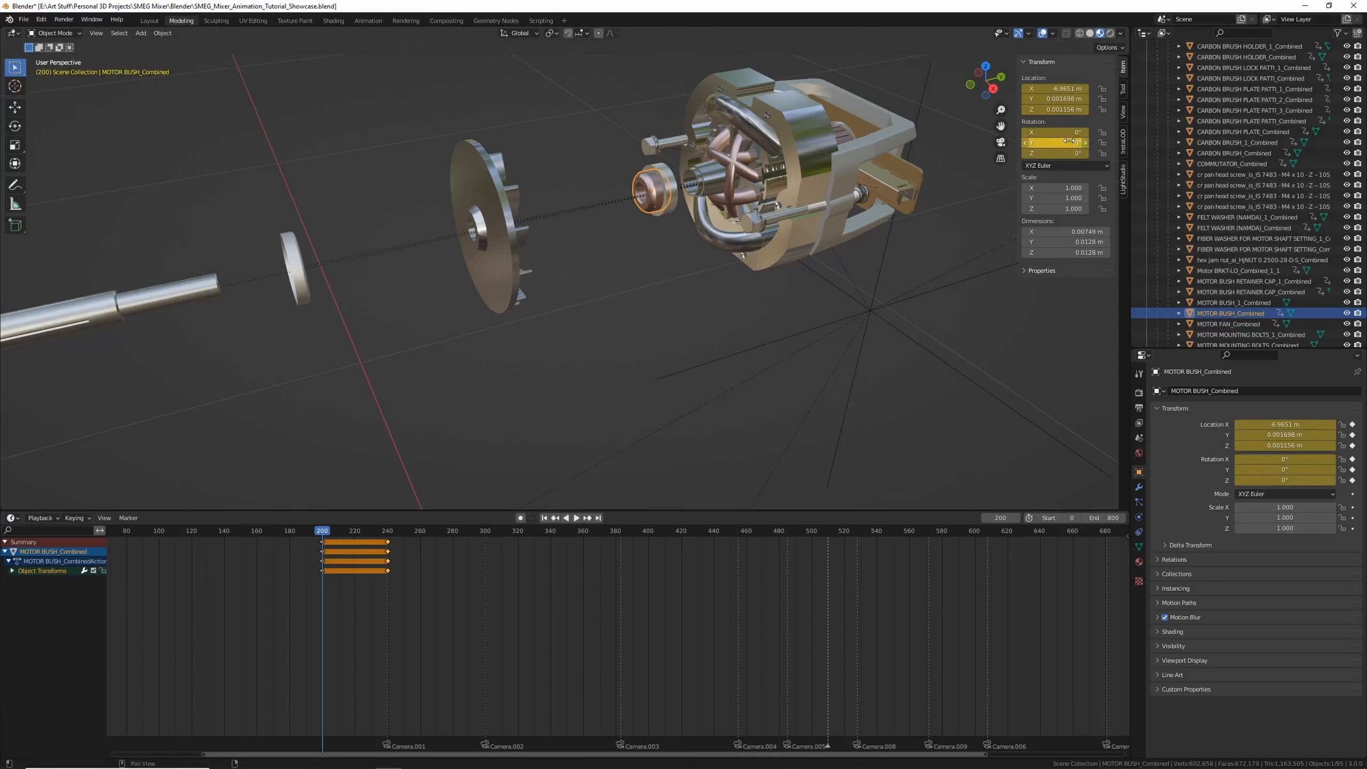
# Move the motor bush outward along X at frame 200 and keyframe it
pyautogui.press('g')
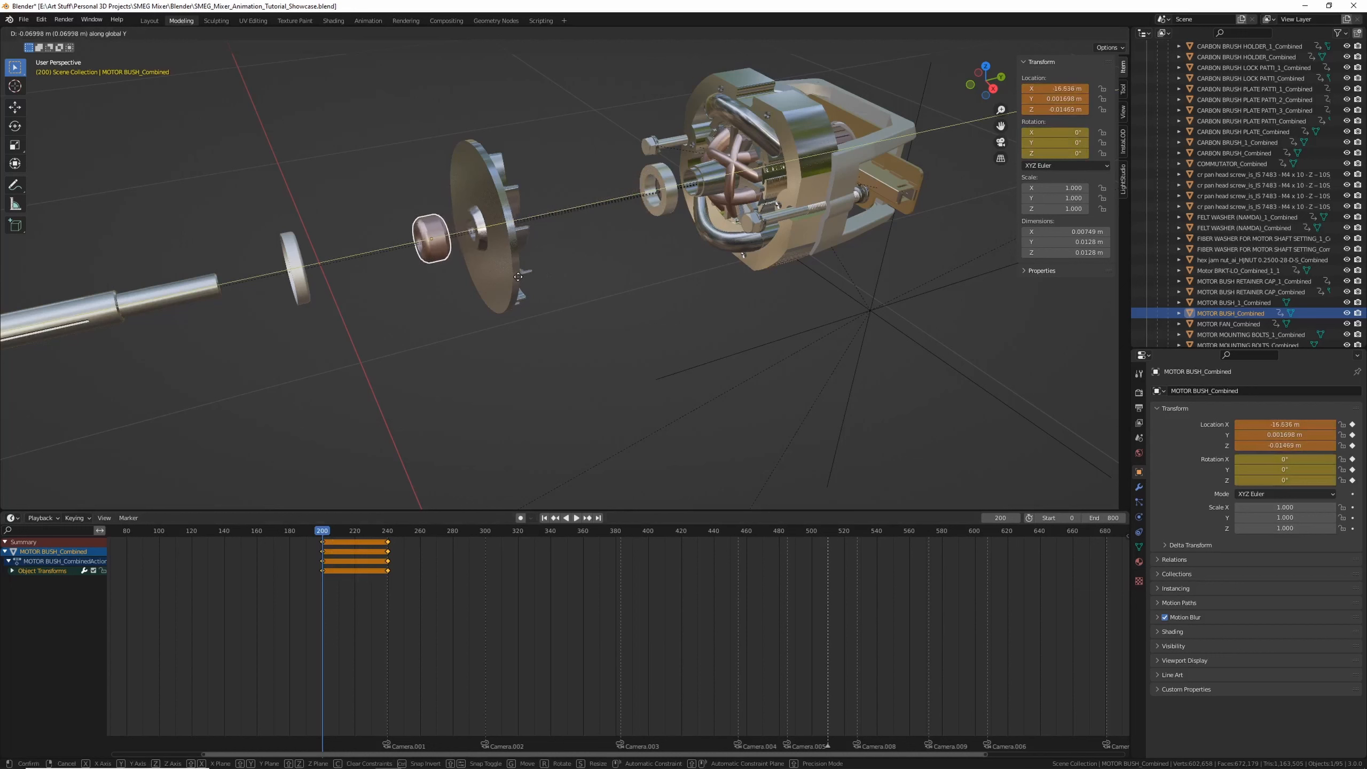
pyautogui.click(566, 263)
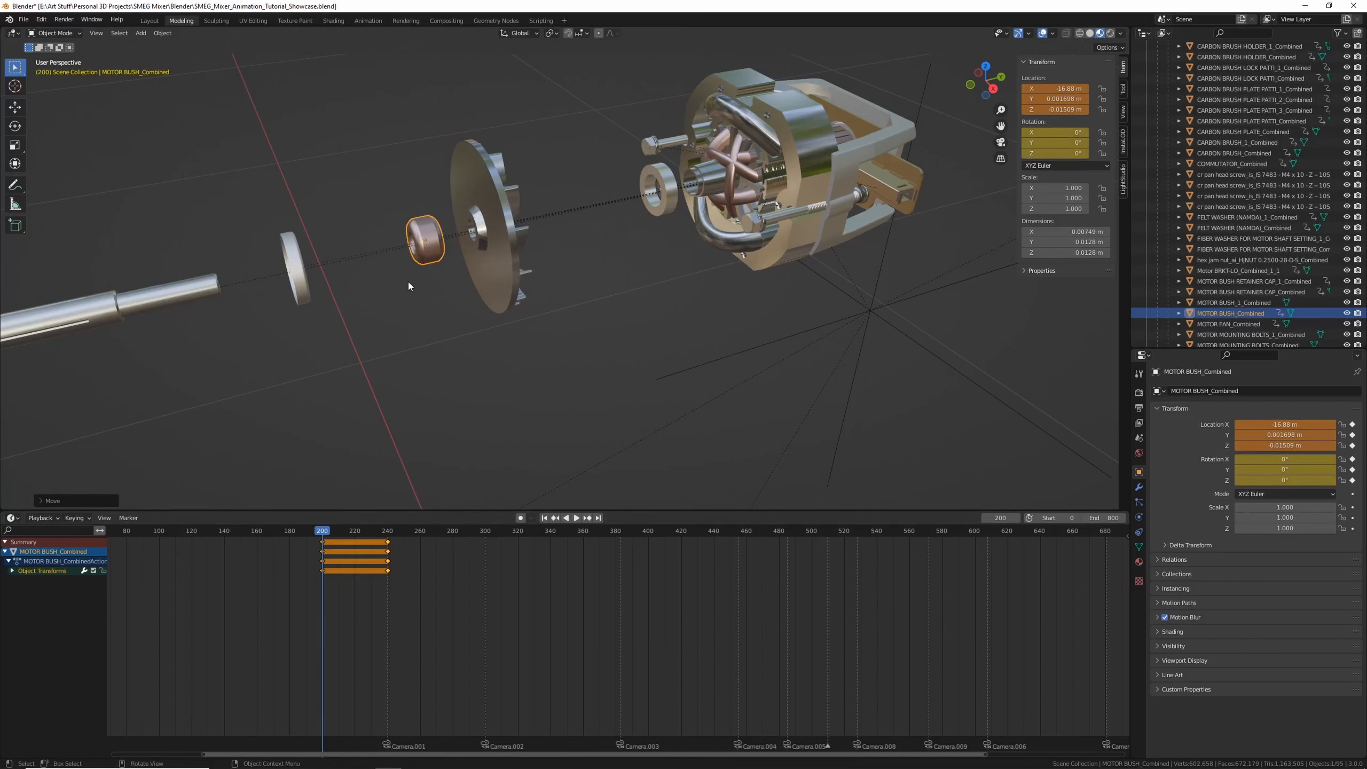
pyautogui.press('g')
pyautogui.click(535, 264)
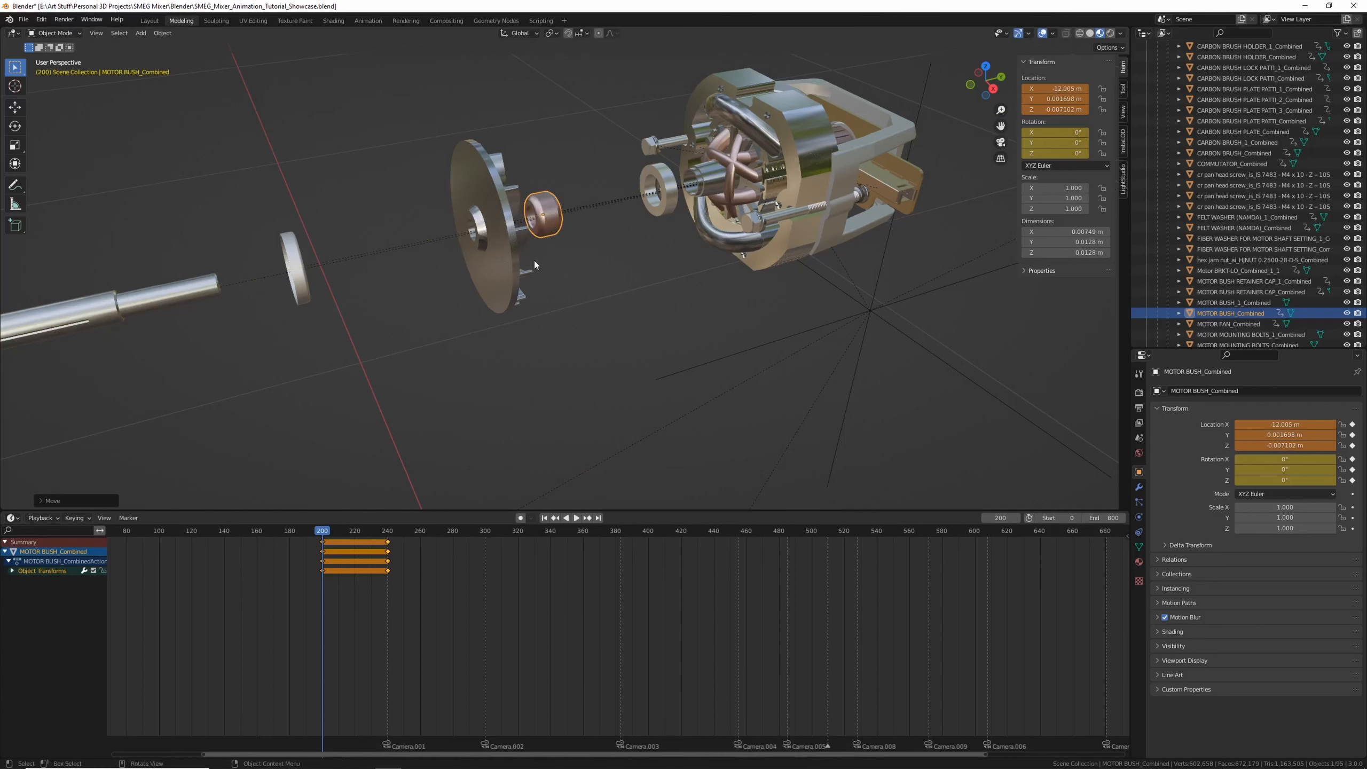
pyautogui.press('i')
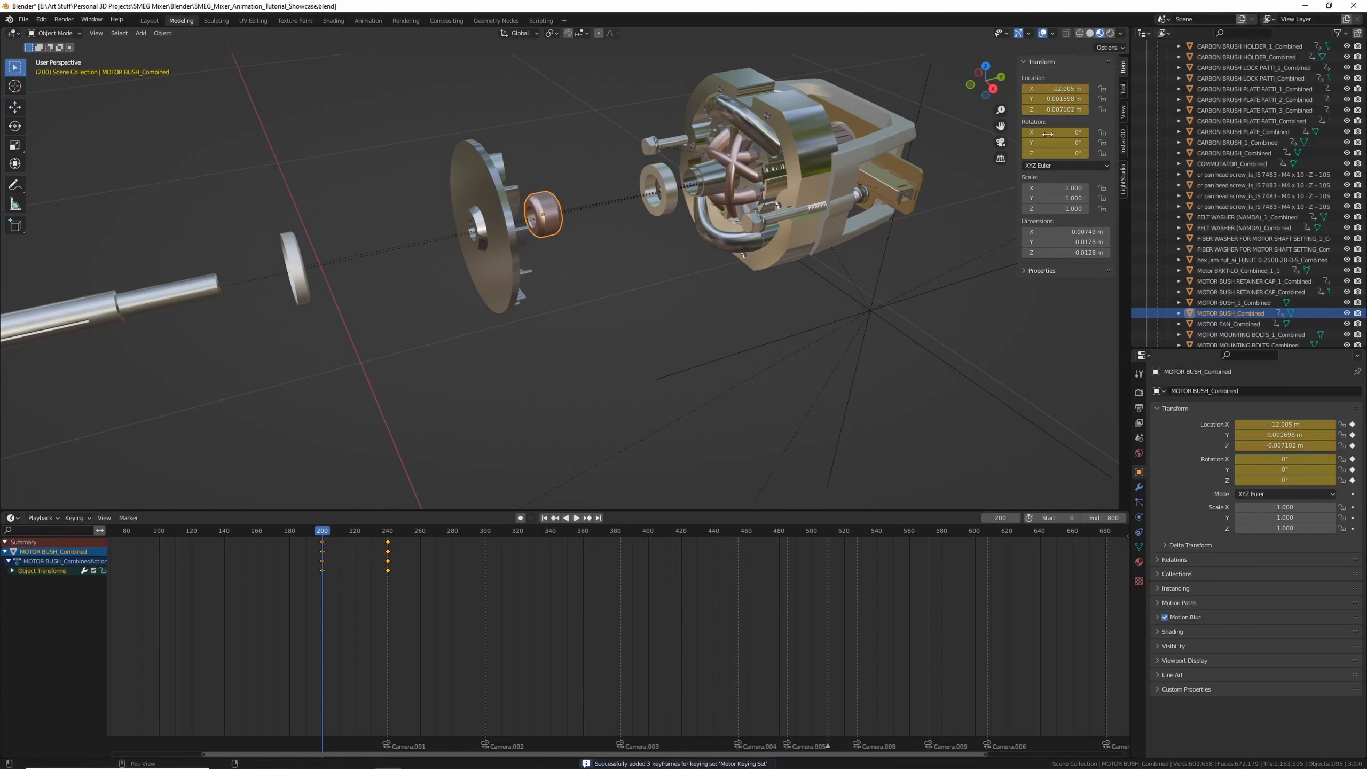
# Play back and scrub the animation to review the motor bush's exploded motion
pyautogui.press('space')
pyautogui.press('space')
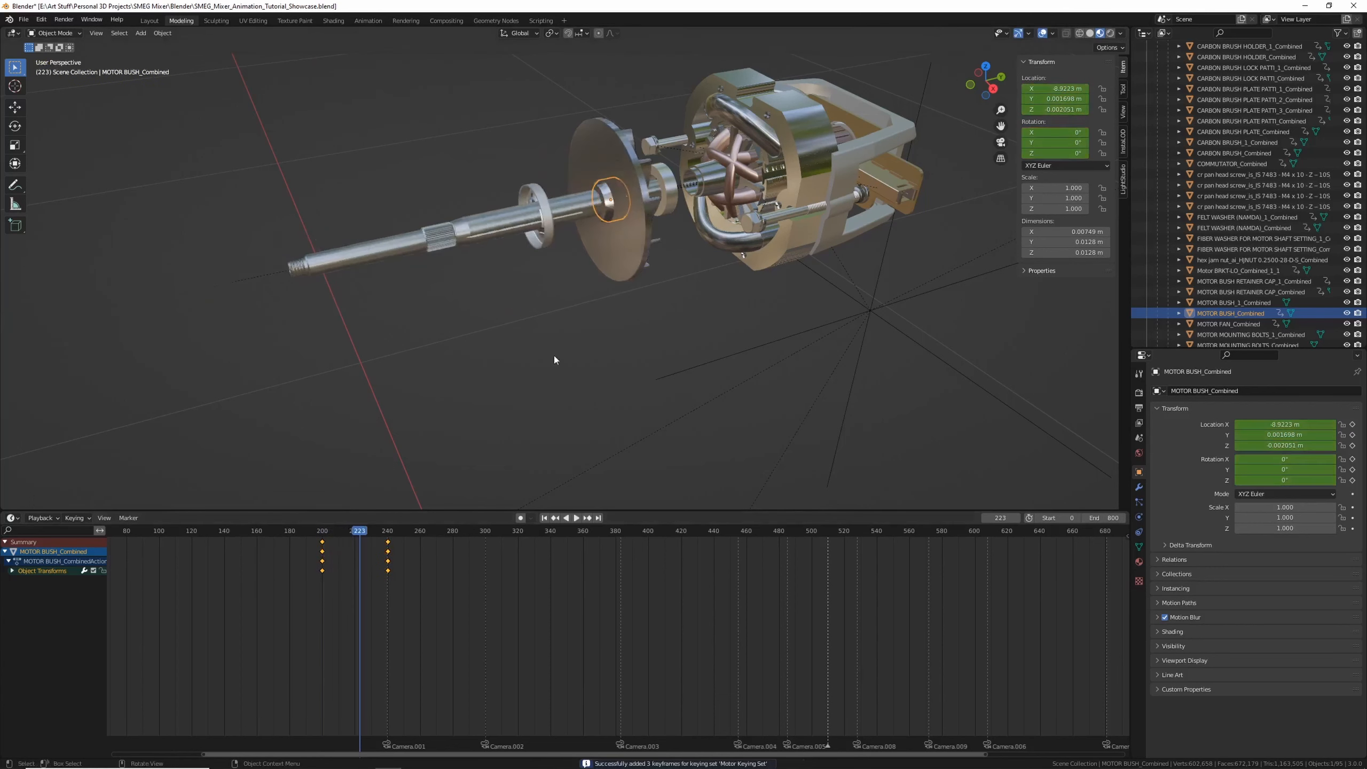
pyautogui.moveTo(640, 270); pyautogui.dragTo(537, 312, button='middle')
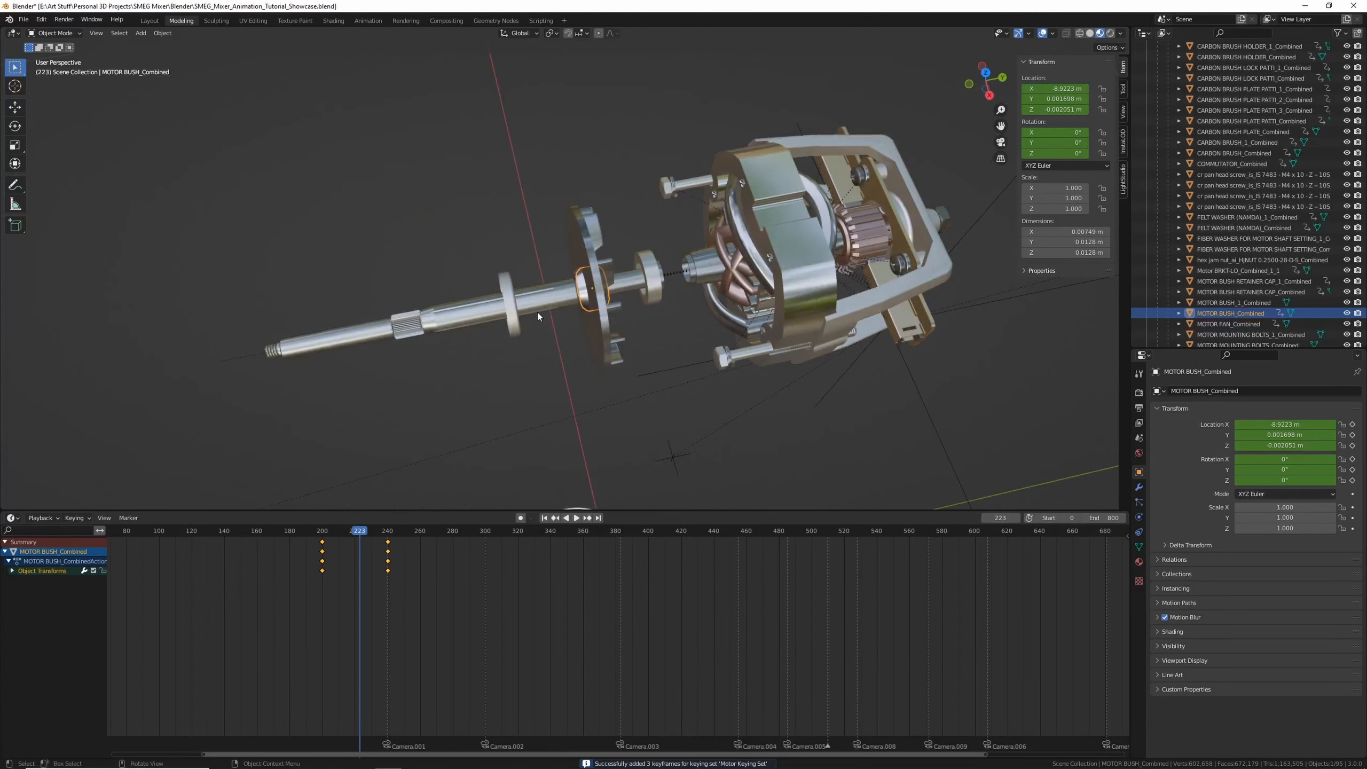
pyautogui.press('space')
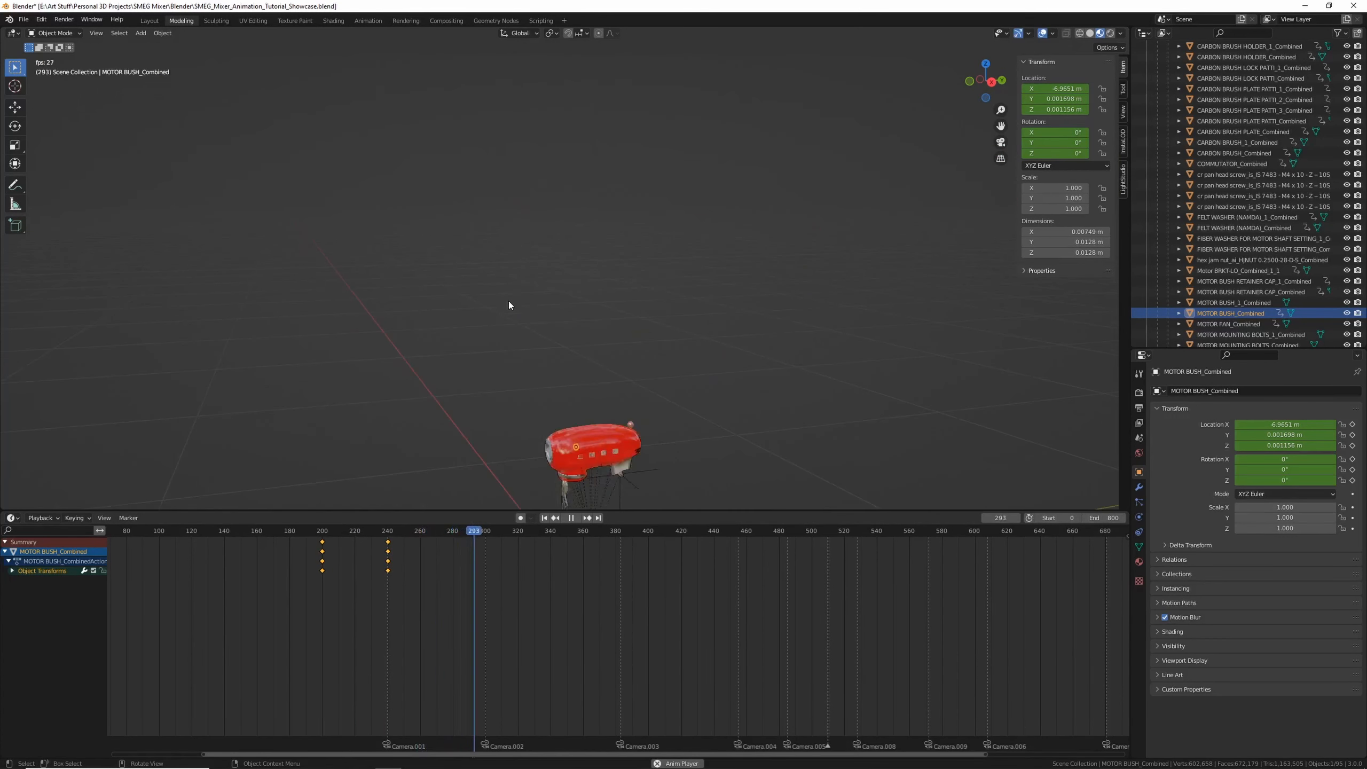
pyautogui.press('space')
pyautogui.scroll(5, 553, 259)
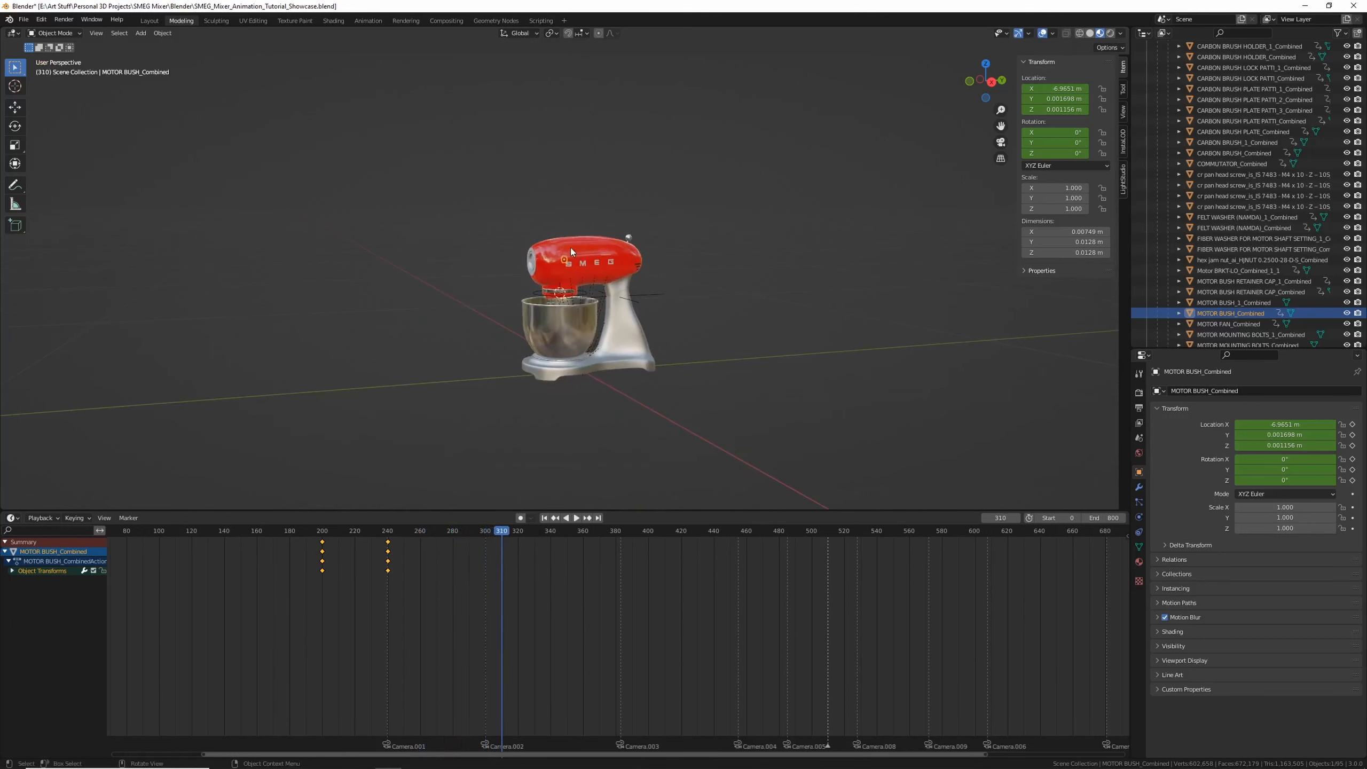
pyautogui.moveTo(570, 248); pyautogui.dragTo(429, 212, button='middle')
pyautogui.moveTo(301, 529); pyautogui.dragTo(350, 533)
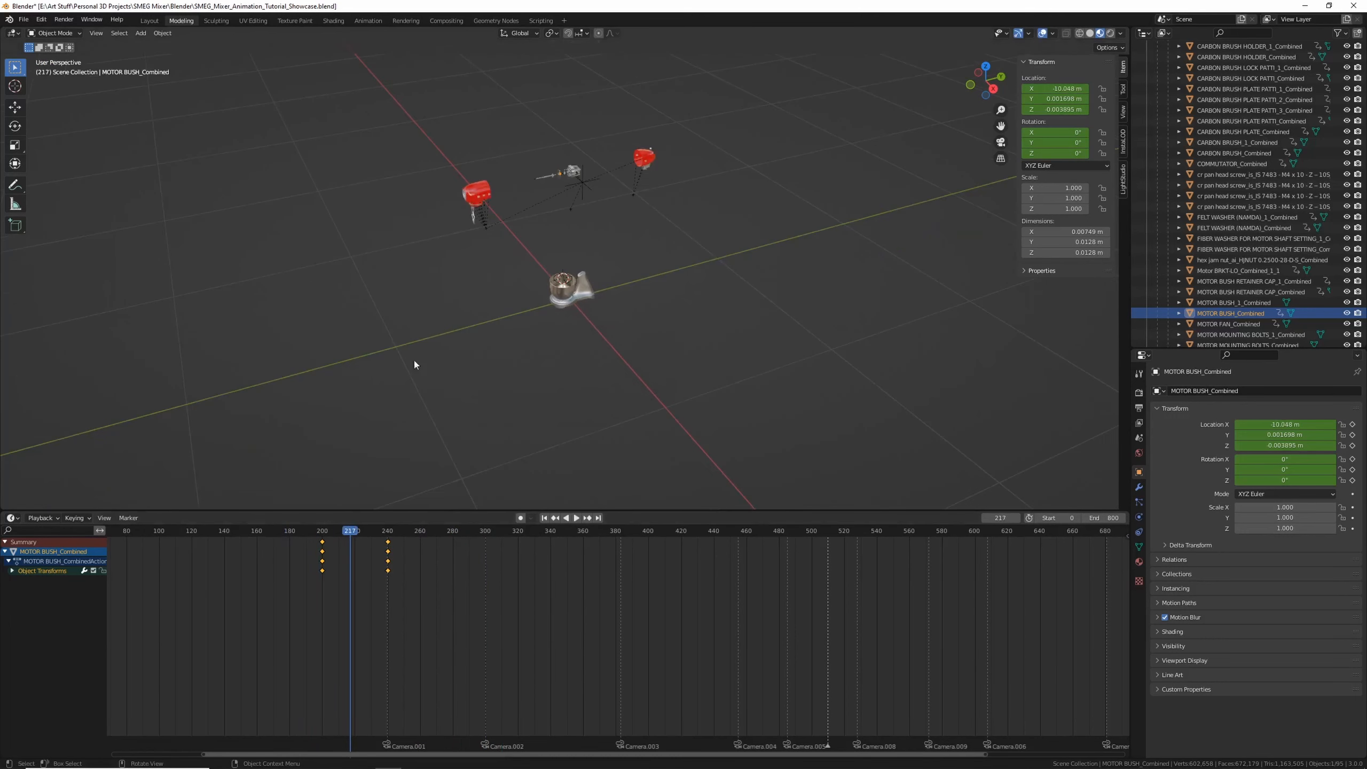
pyautogui.click(323, 533)
pyautogui.press('space')
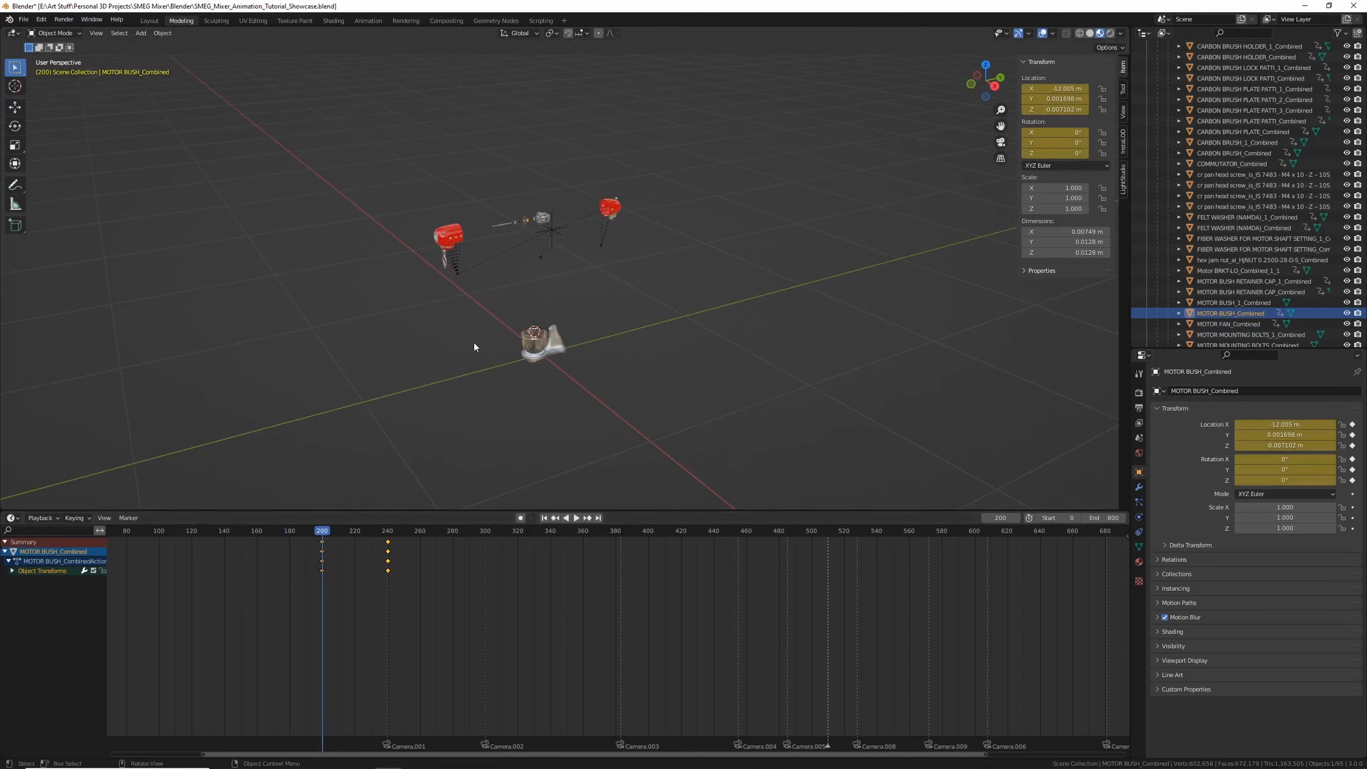
# Add a new camera and make it the active scene camera
pyautogui.moveTo(475, 344); pyautogui.dragTo(453, 332, button='middle')
pyautogui.moveTo(281, 526); pyautogui.dragTo(222, 549)
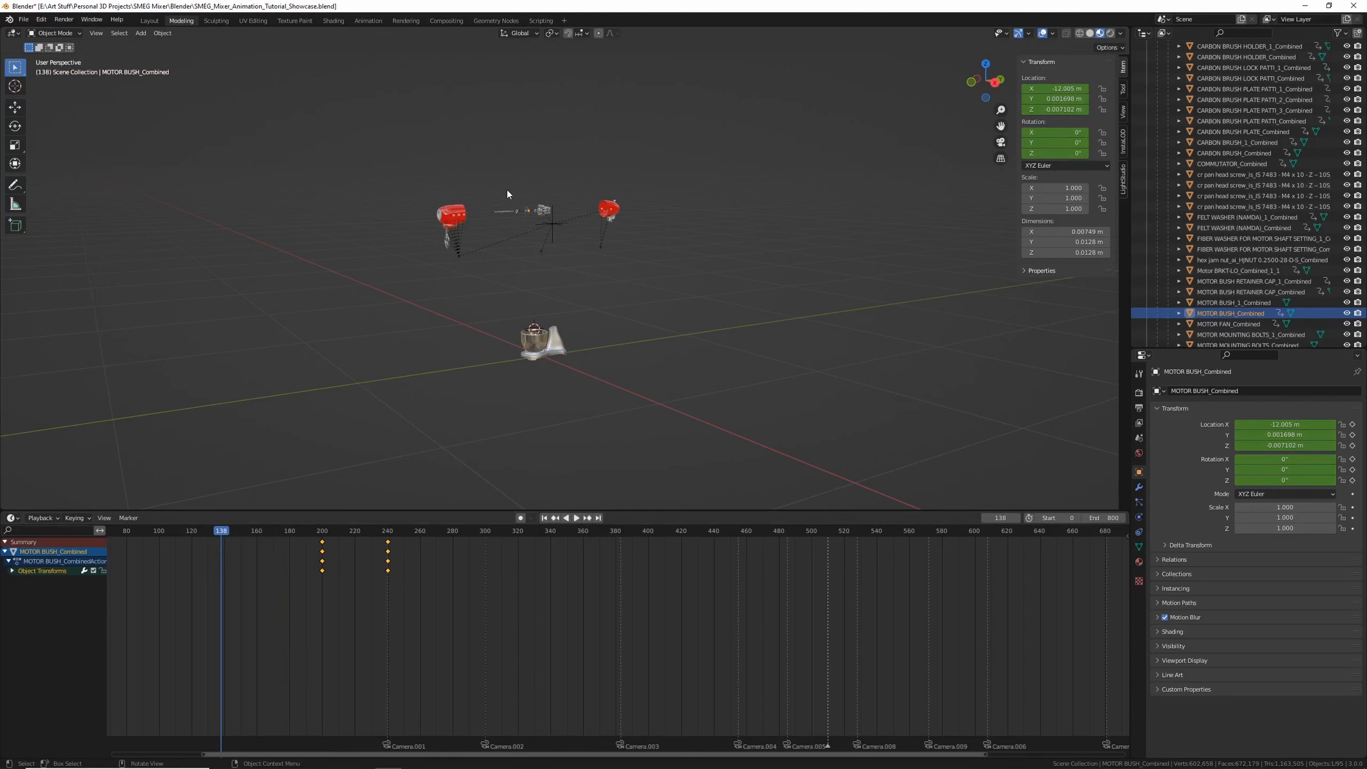
pyautogui.click(412, 304)
pyautogui.hotkey('shift', 'a')
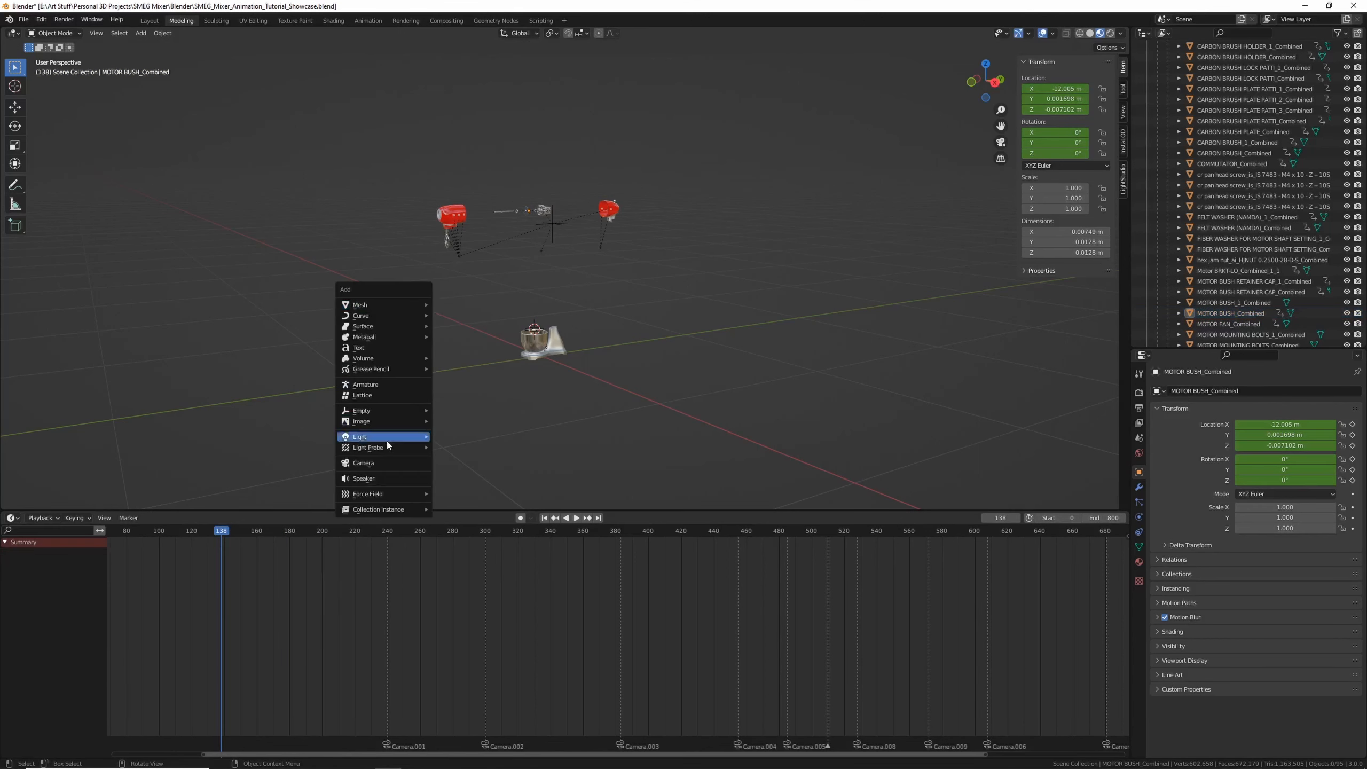
pyautogui.click(384, 463)
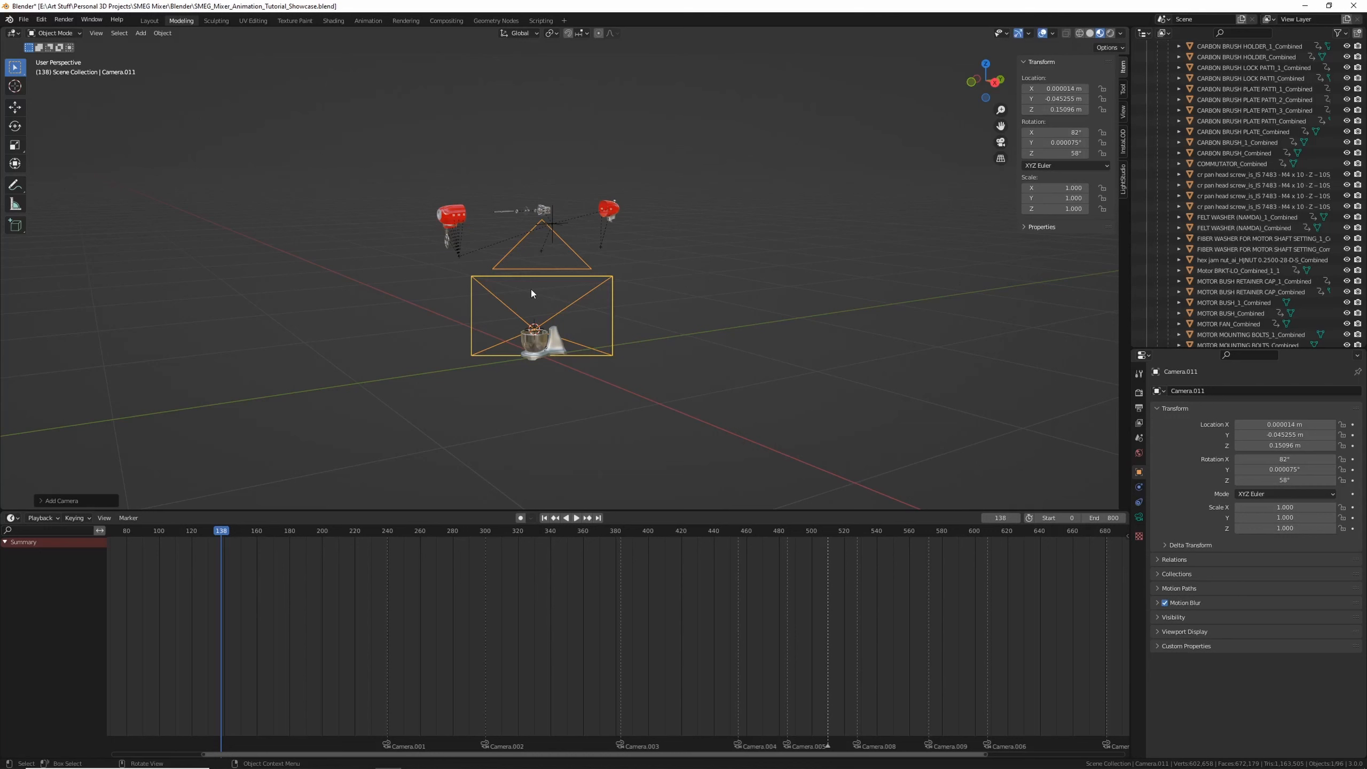
pyautogui.press('KP_0')
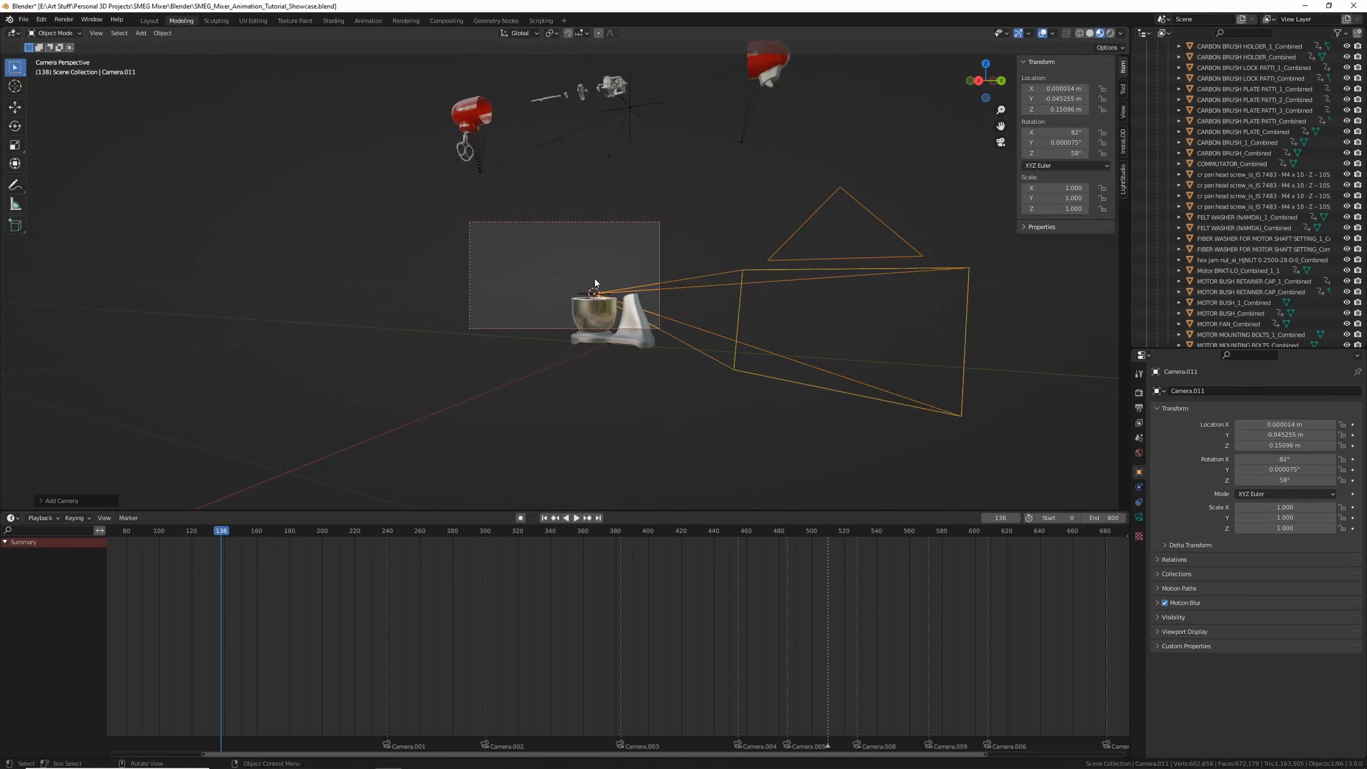
pyautogui.moveTo(595, 282); pyautogui.dragTo(468, 269, button='middle')
pyautogui.click(96, 33)
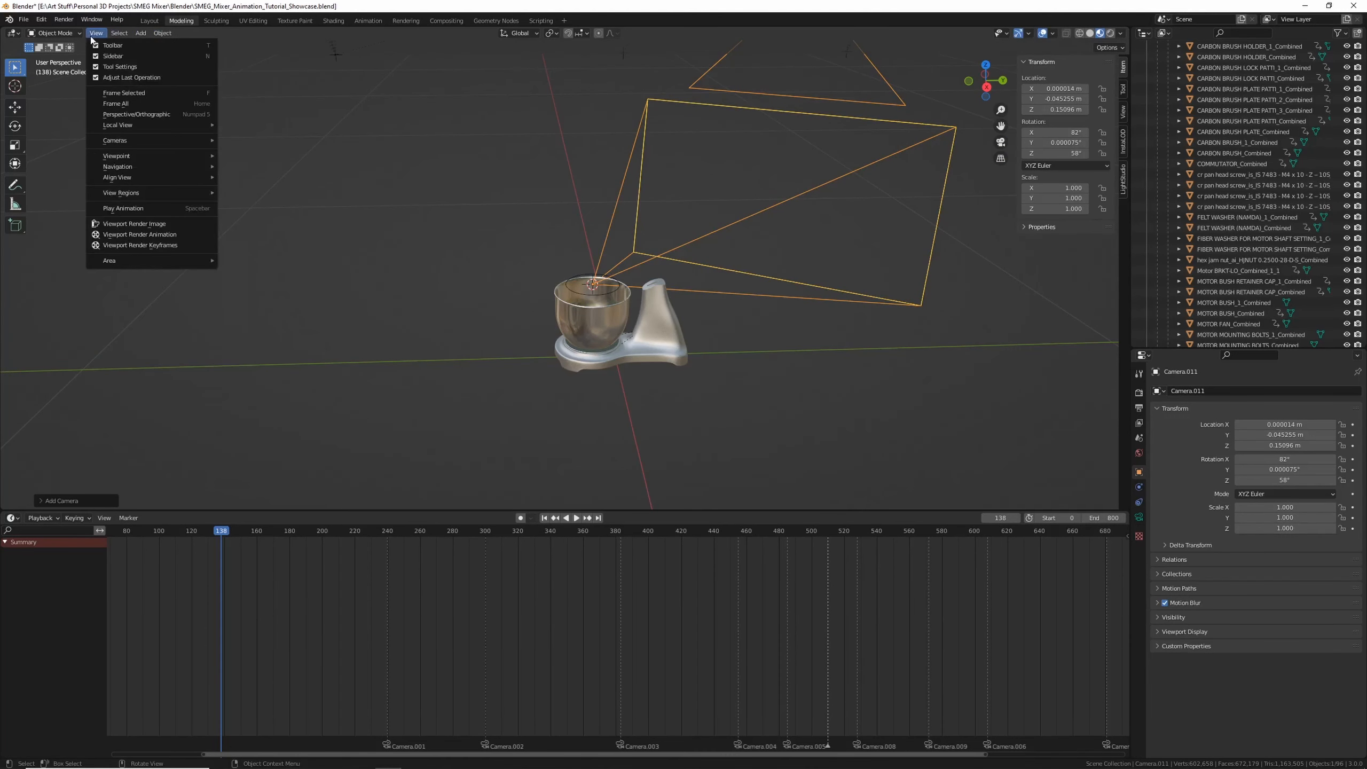
pyautogui.moveTo(129, 141)
pyautogui.click(267, 141)
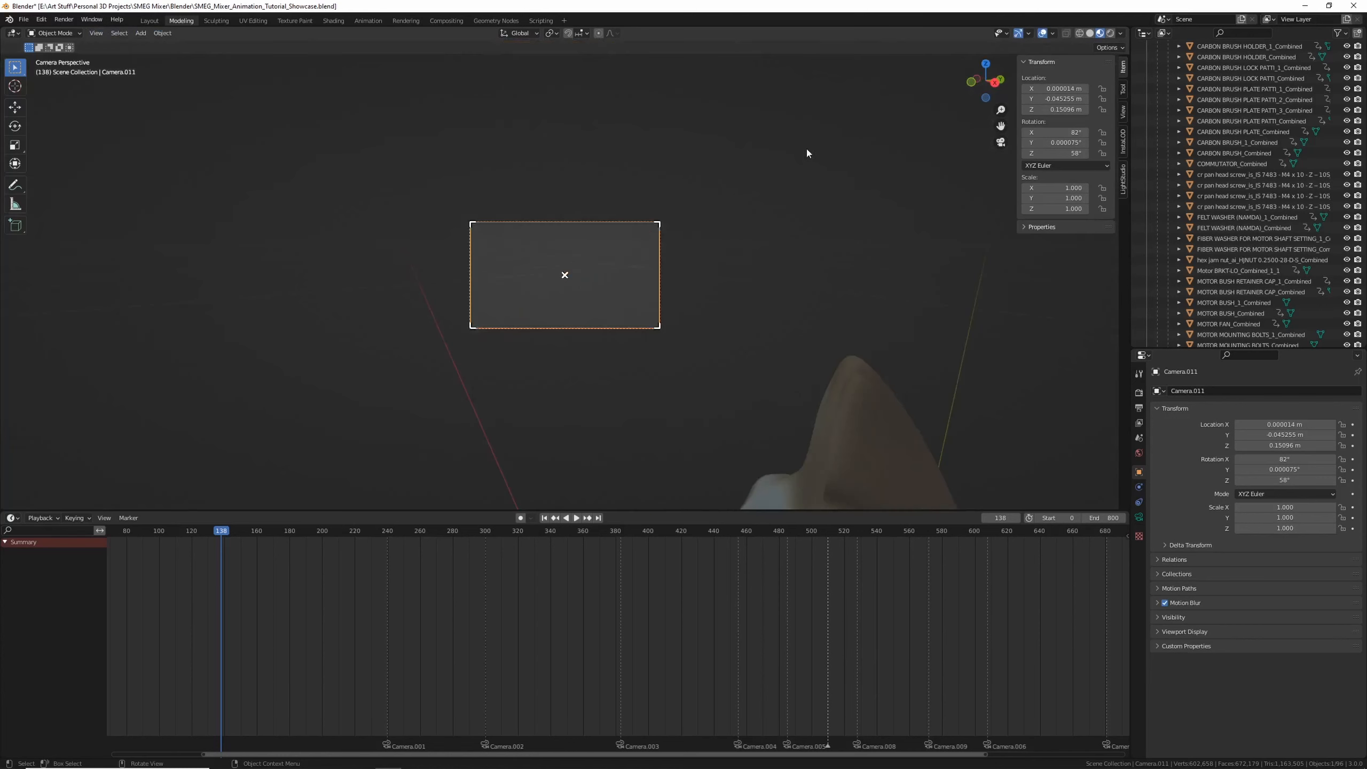
# Lock the camera to the view and frame the exploded mixer parts through it
pyautogui.click(1122, 111)
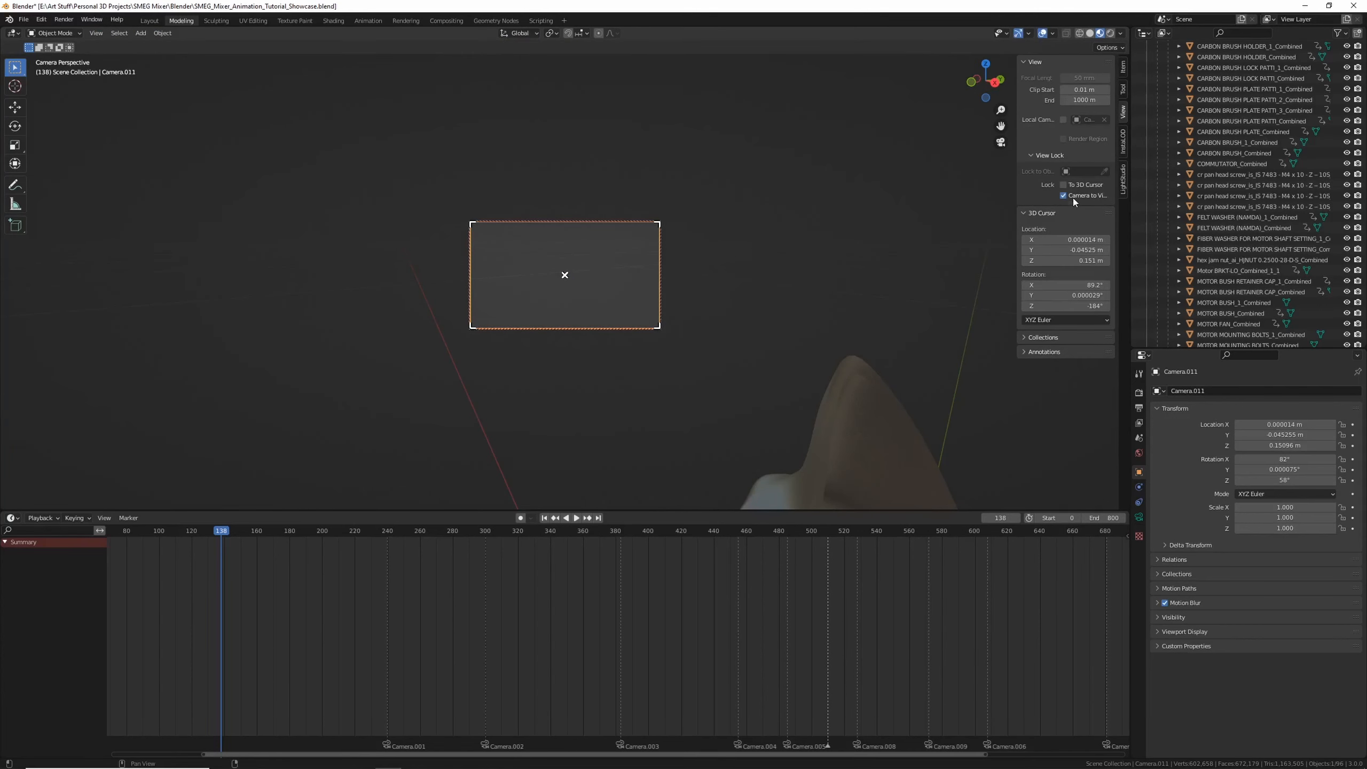
pyautogui.scroll(-8, 596, 252)
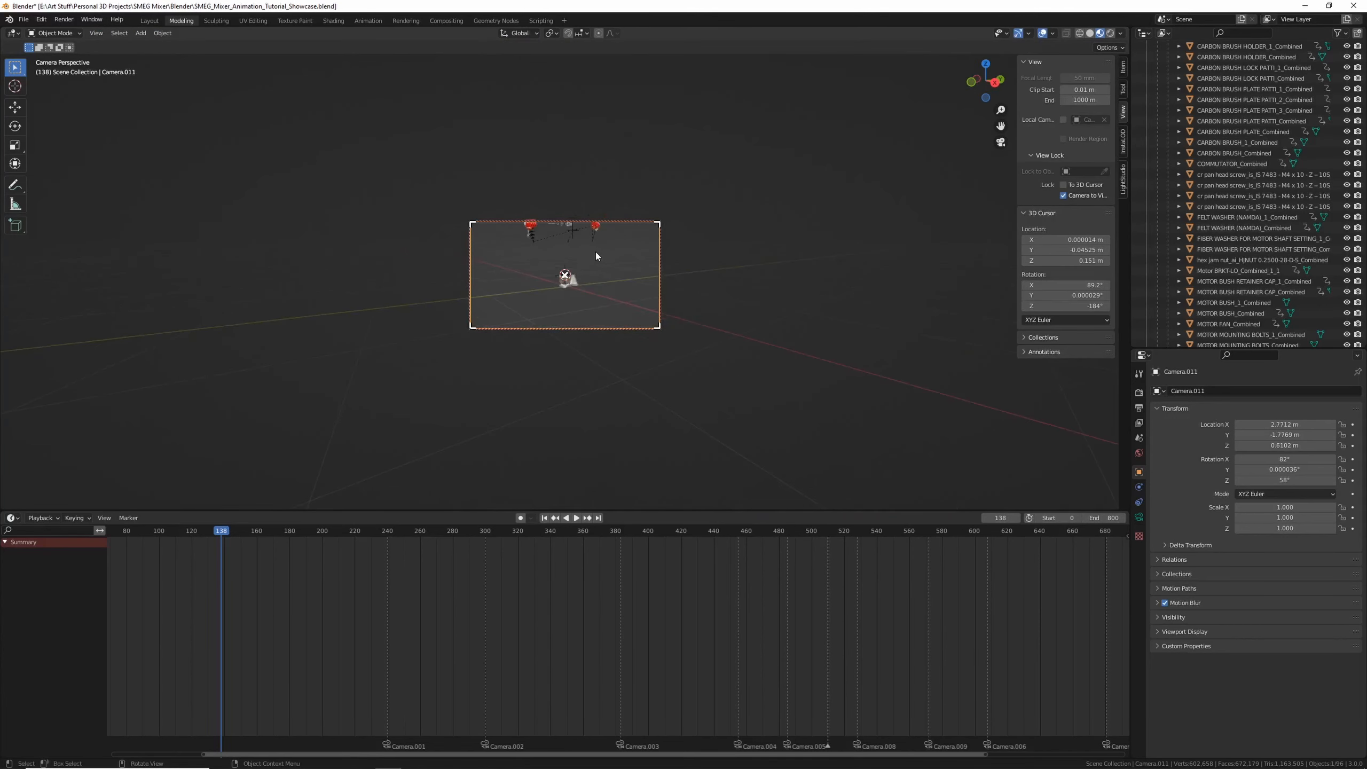
pyautogui.click(1092, 197)
pyautogui.scroll(3, 723, 265)
pyautogui.moveTo(785, 238); pyautogui.dragTo(623, 306, button='middle')
pyautogui.scroll(2, 599, 304)
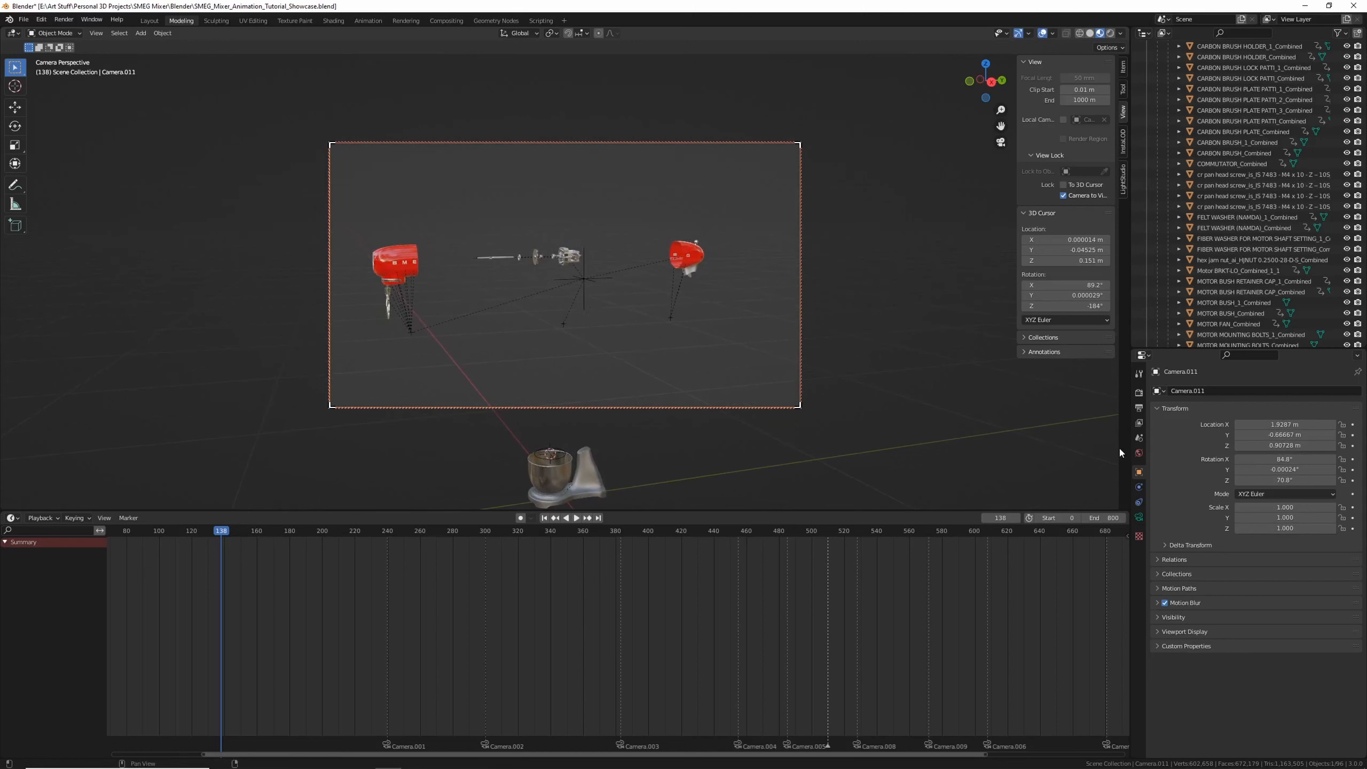
# Set the new camera's focal length to 150 mm
pyautogui.click(1139, 517)
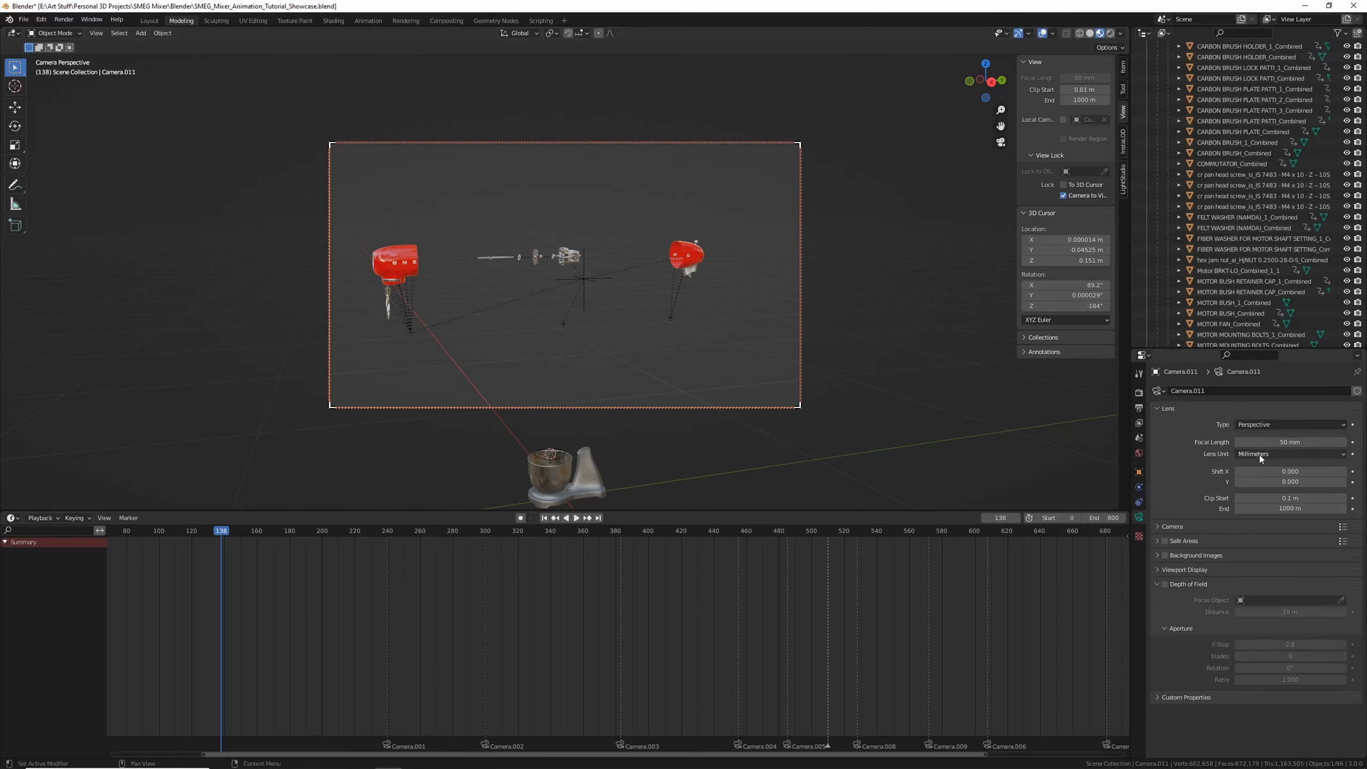
pyautogui.click(1296, 442)
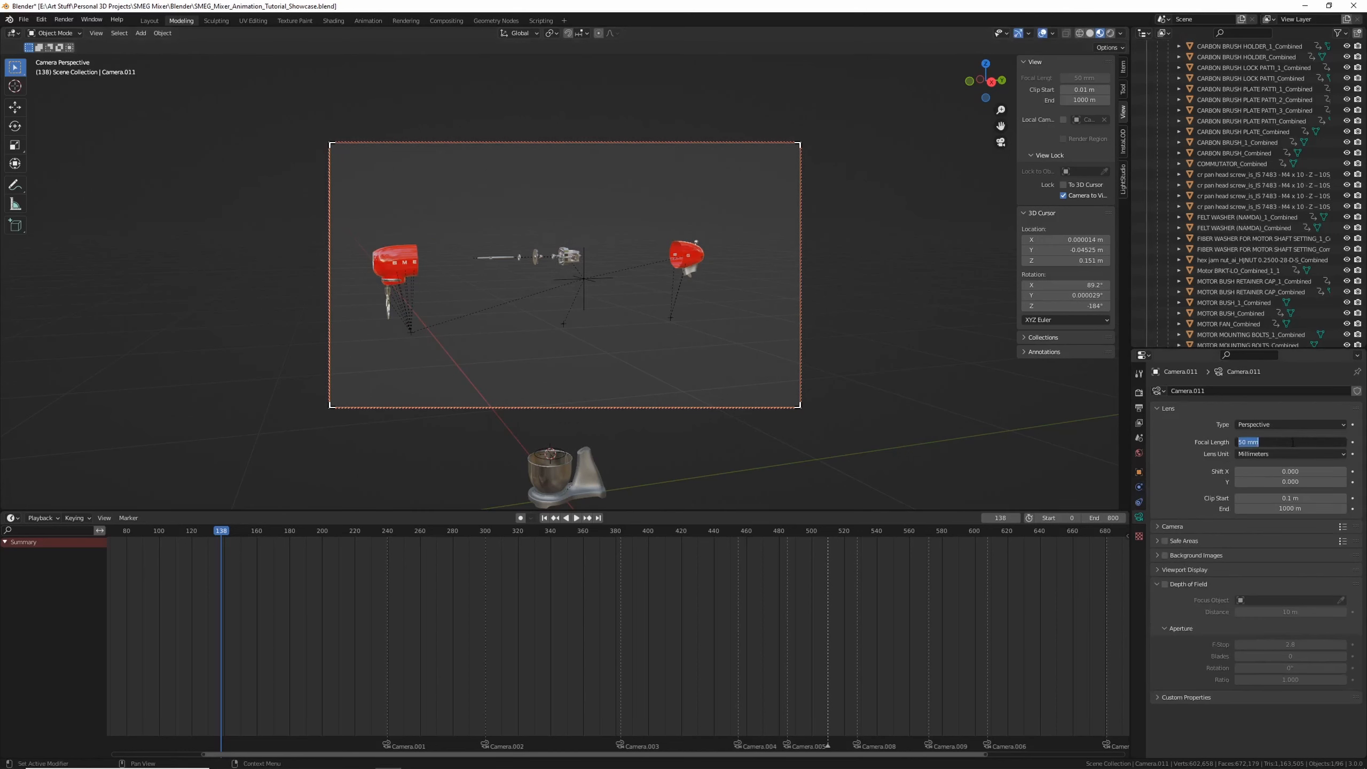
pyautogui.press('Return')
# Reframe the camera on the exploded motor parts and unlock the camera from the view
pyautogui.keyDown('shift'); pyautogui.moveTo(596, 315); pyautogui.dragTo(618, 339, button='middle'); pyautogui.keyUp('shift')
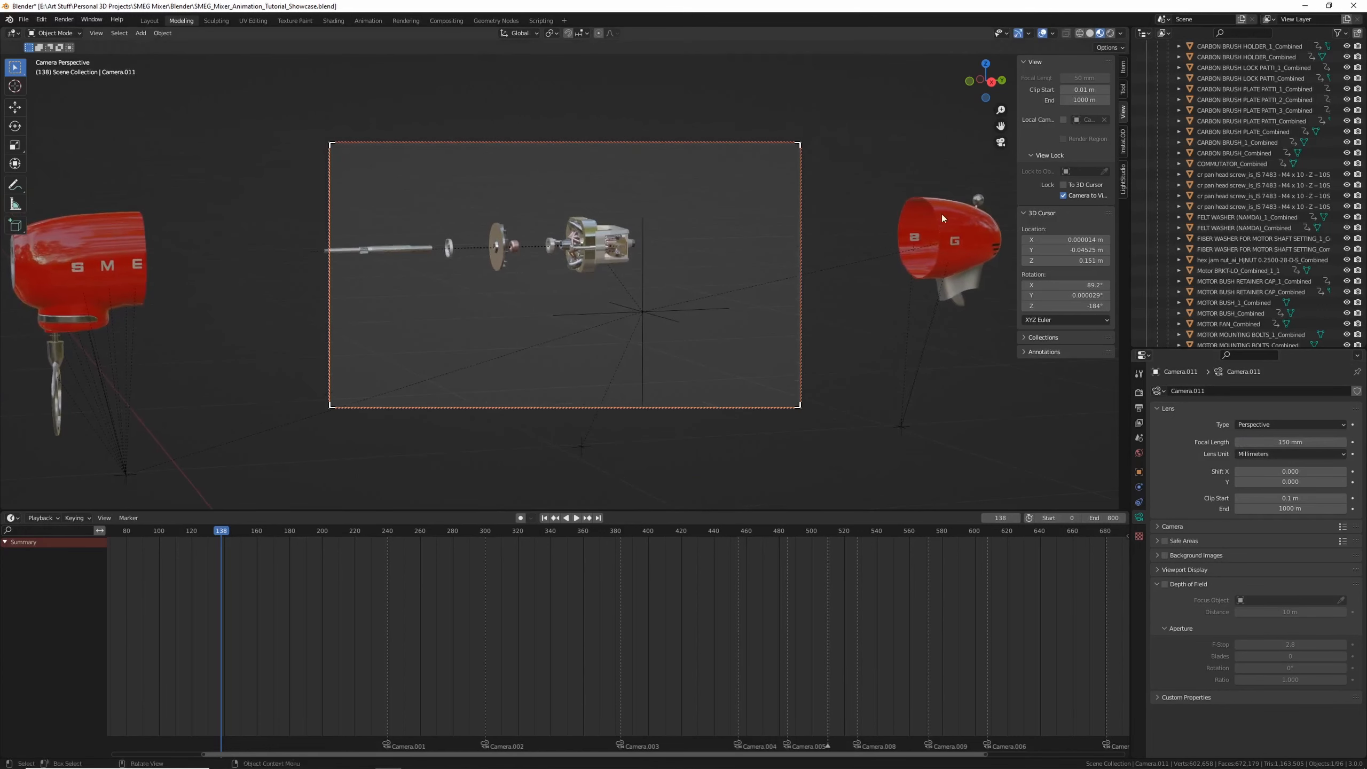
pyautogui.moveTo(1086, 195); pyautogui.dragTo(1087, 186)
pyautogui.scroll(3, 685, 255)
pyautogui.keyDown('shift'); pyautogui.moveTo(687, 262); pyautogui.dragTo(650, 281, button='middle'); pyautogui.keyUp('shift')
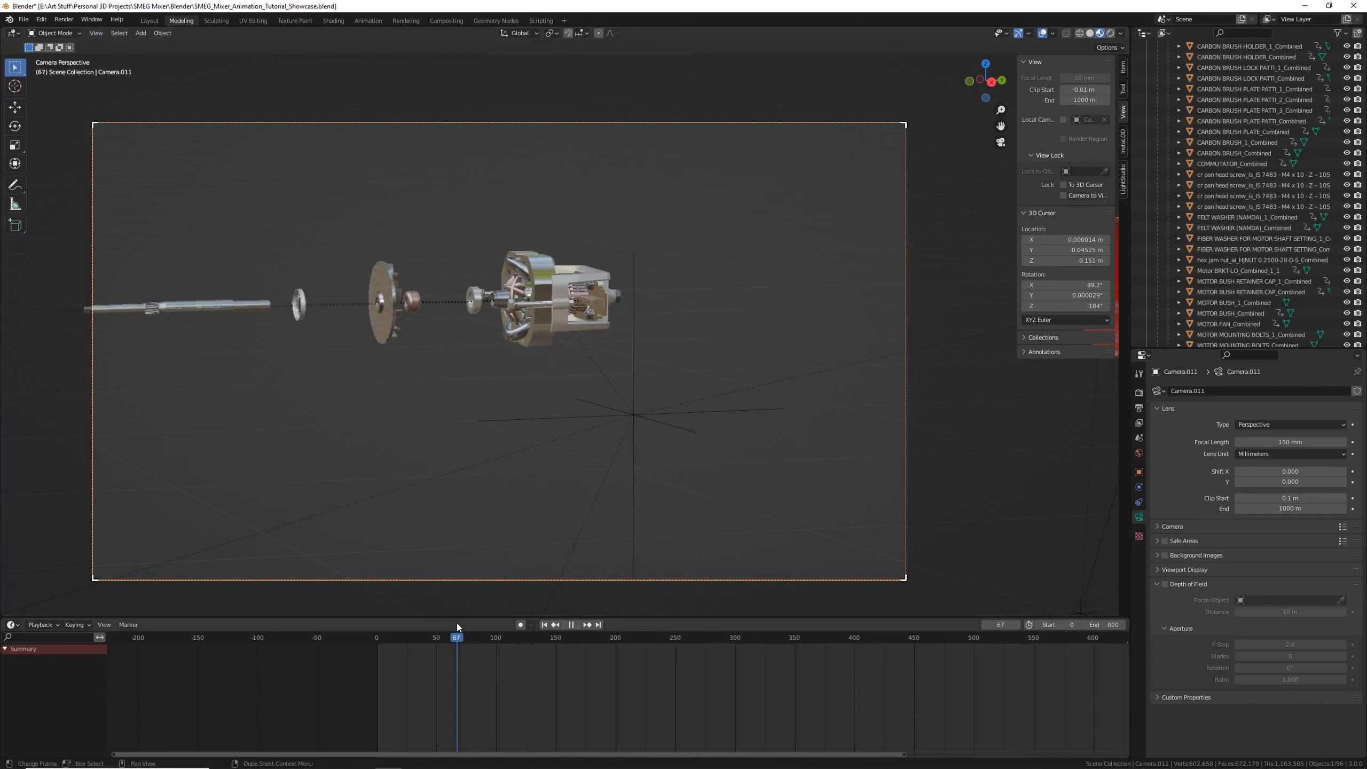
# Play back and scrub the animation through the new camera
pyautogui.press('space')
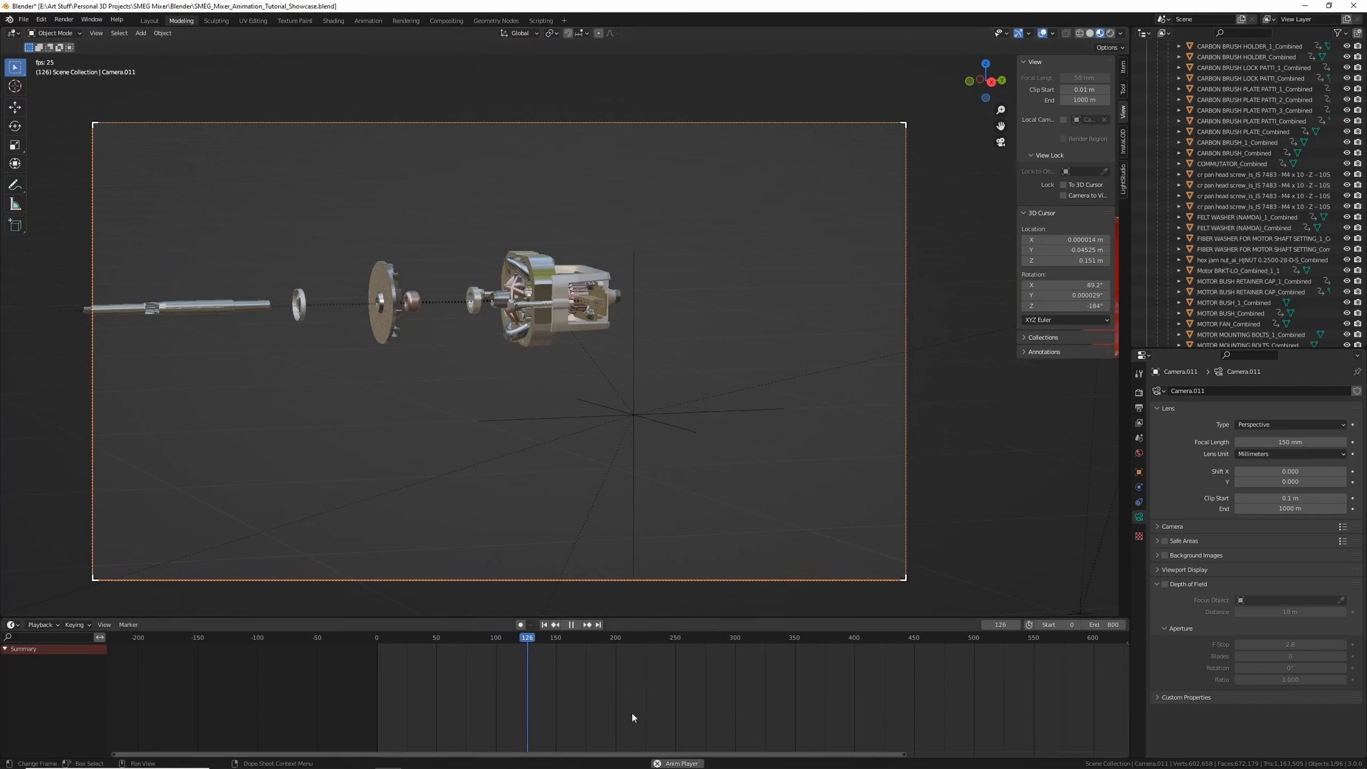
pyautogui.moveTo(597, 641); pyautogui.dragTo(619, 644)
pyautogui.press('space')
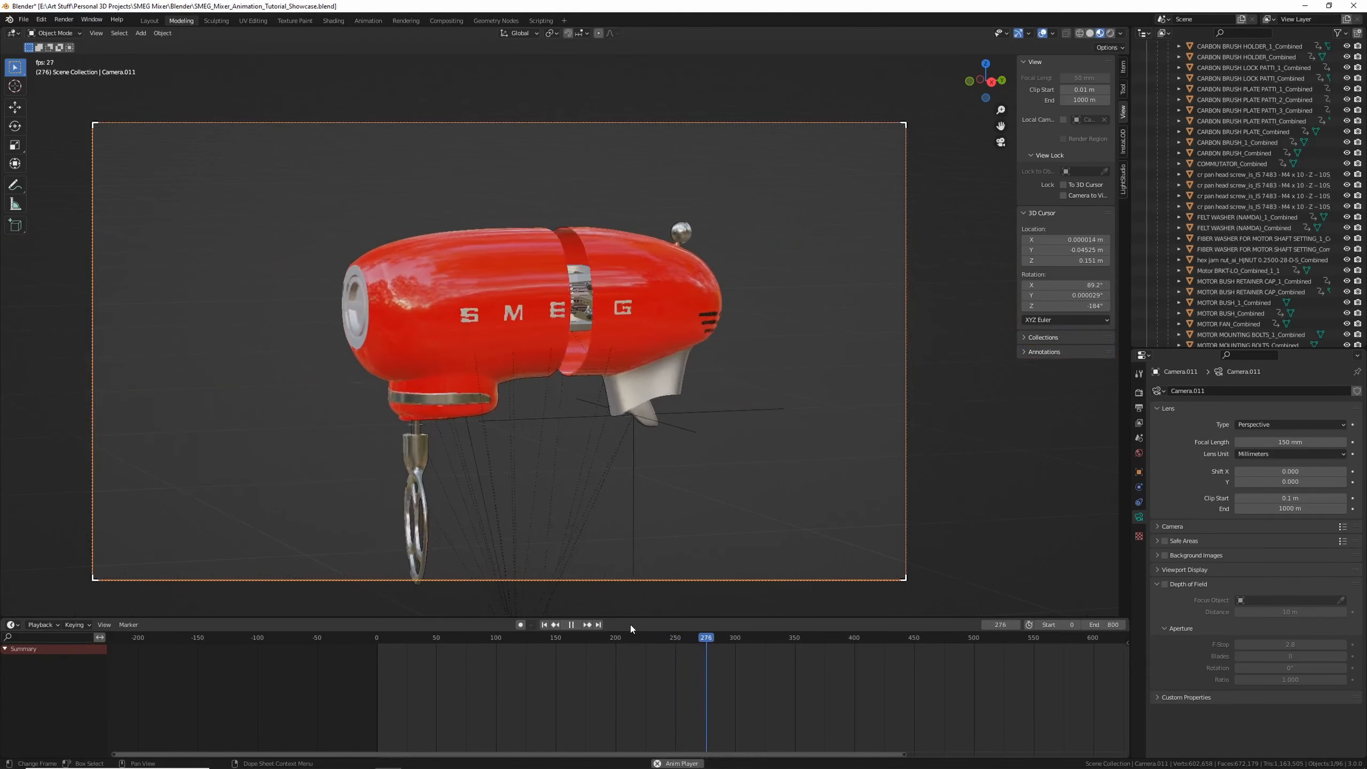
pyautogui.press('space')
pyautogui.moveTo(619, 637)
pyautogui.mouseDown()
pyautogui.moveTo(506, 638)
pyautogui.moveTo(616, 639)
pyautogui.mouseUp()
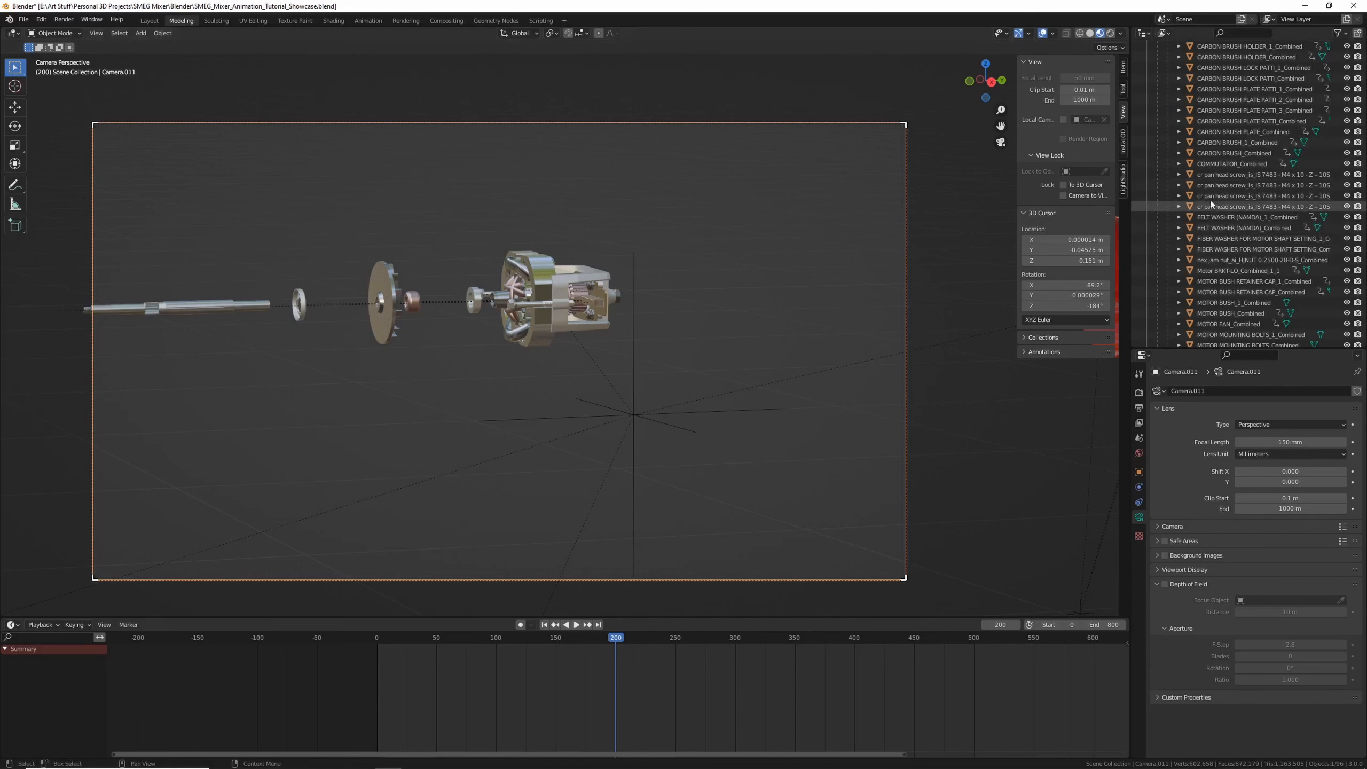
# Collapse the outliner's collections down to the new camera
pyautogui.scroll(8, 1214, 162)
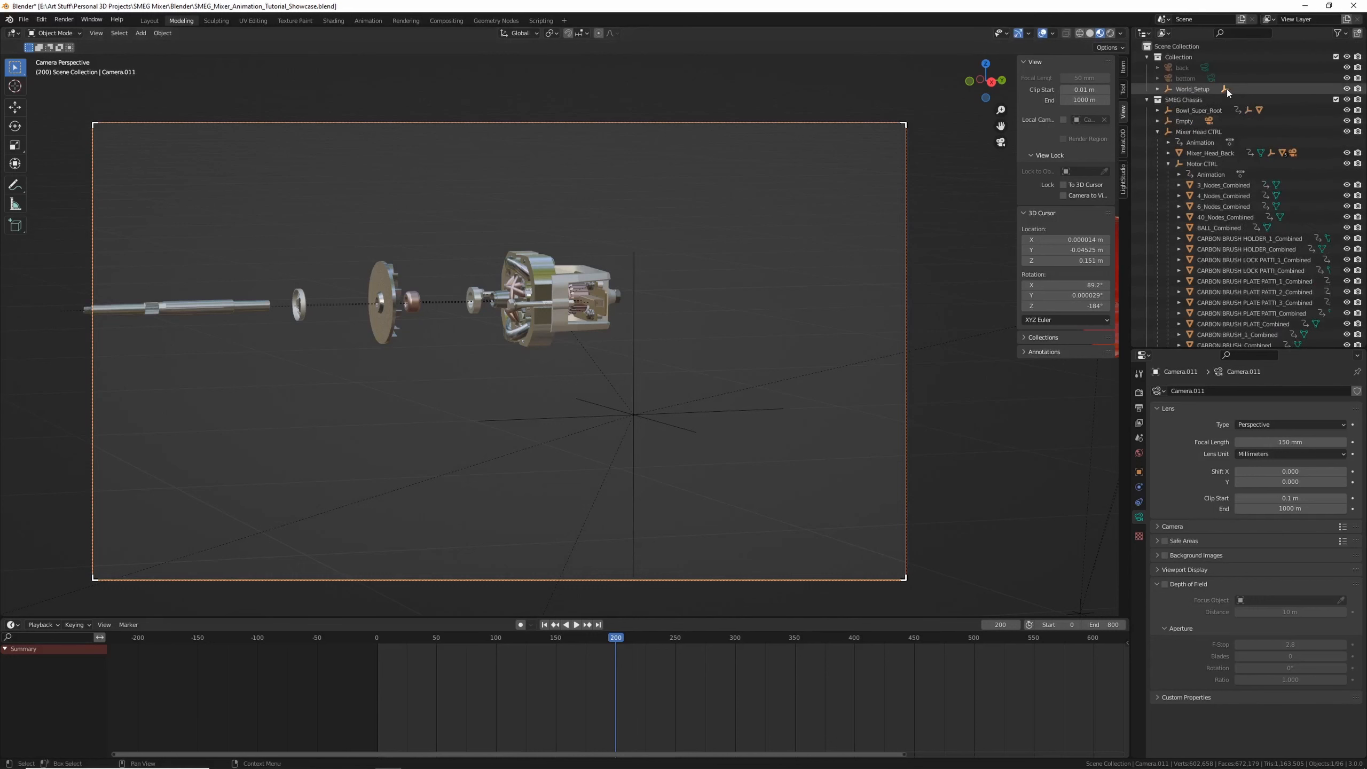
pyautogui.click(1147, 100)
pyautogui.click(1147, 122)
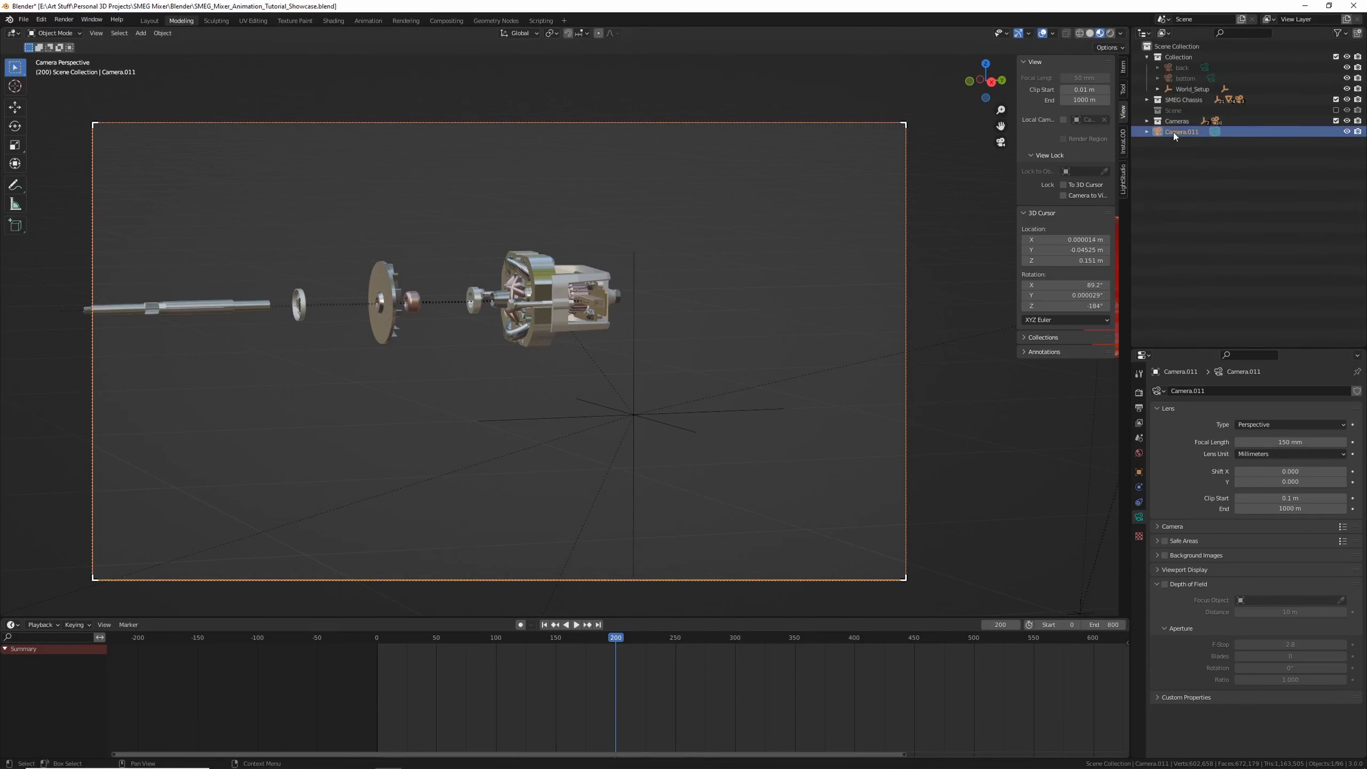
# Keyframe the camera's transform and focal length at frame 200
pyautogui.click(1121, 69)
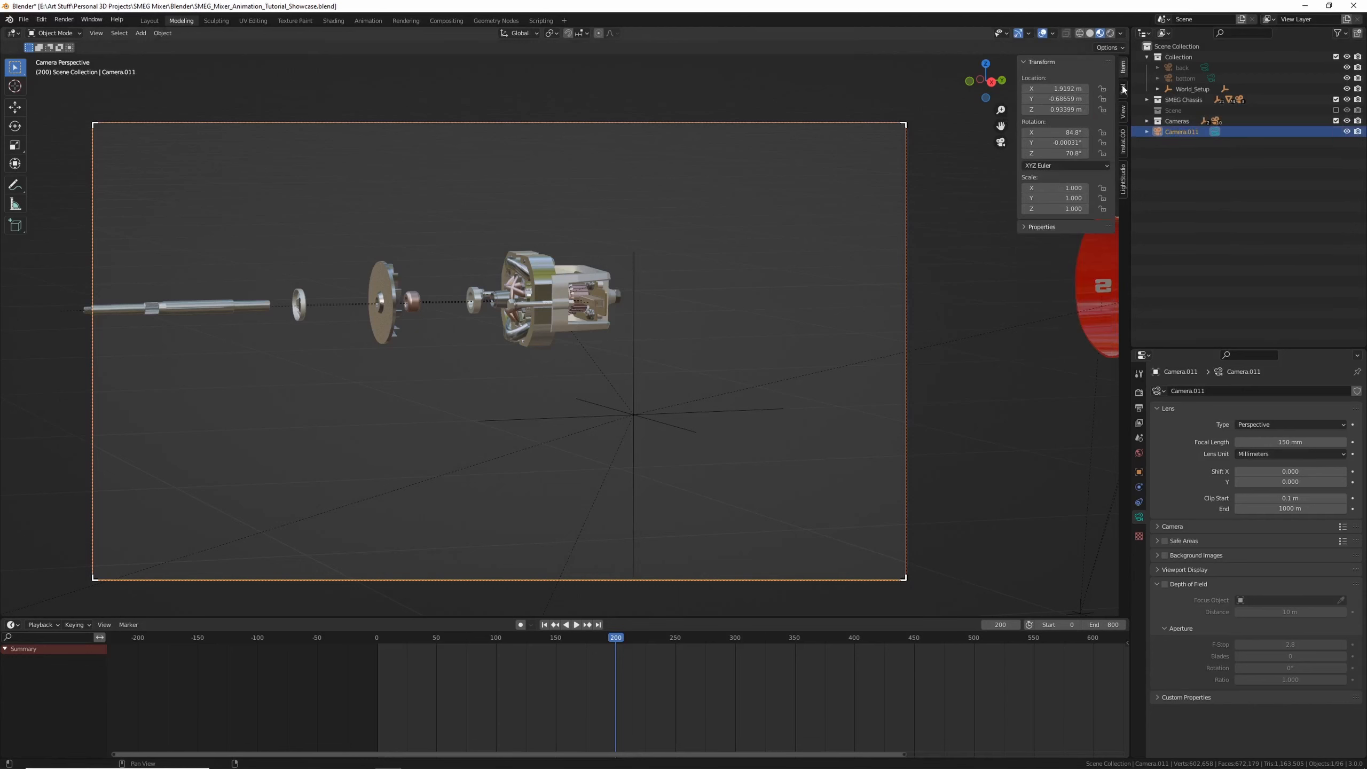
pyautogui.press('i')
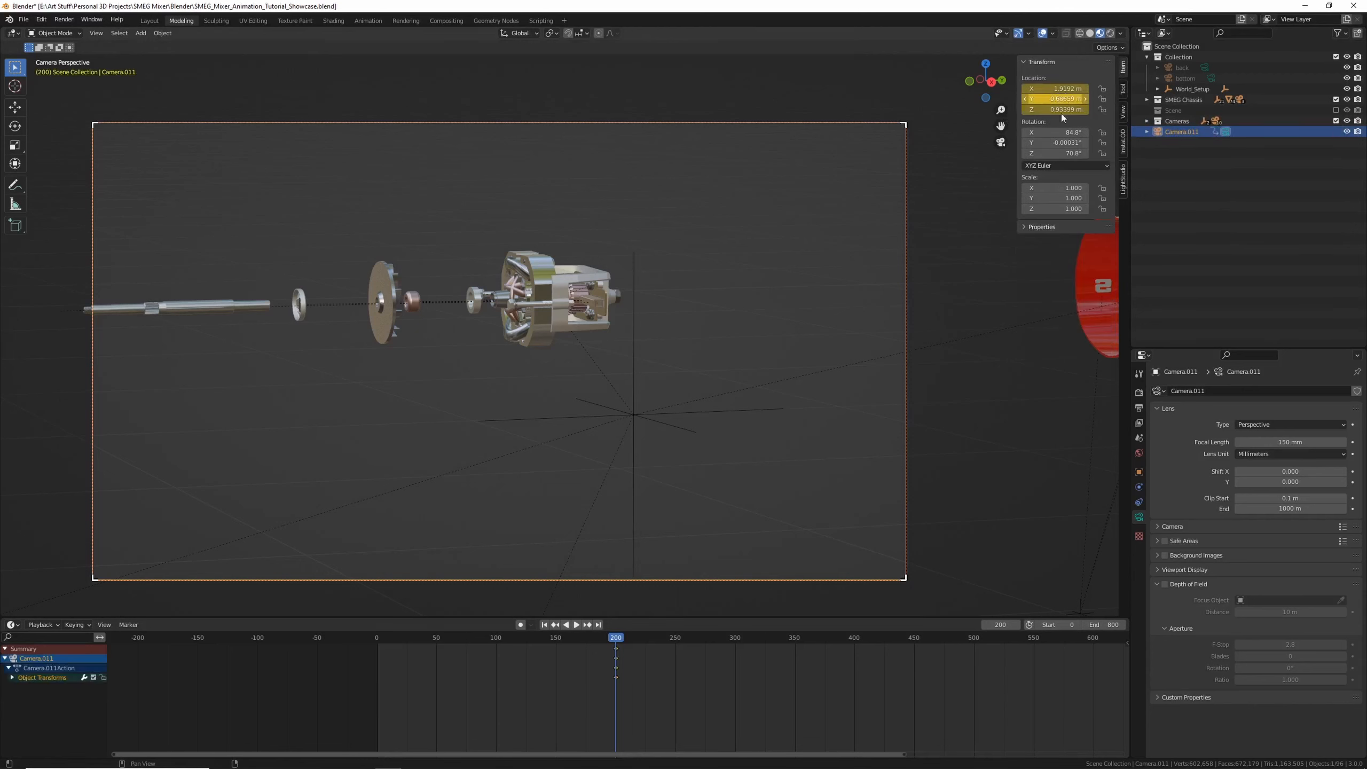
pyautogui.press('i')
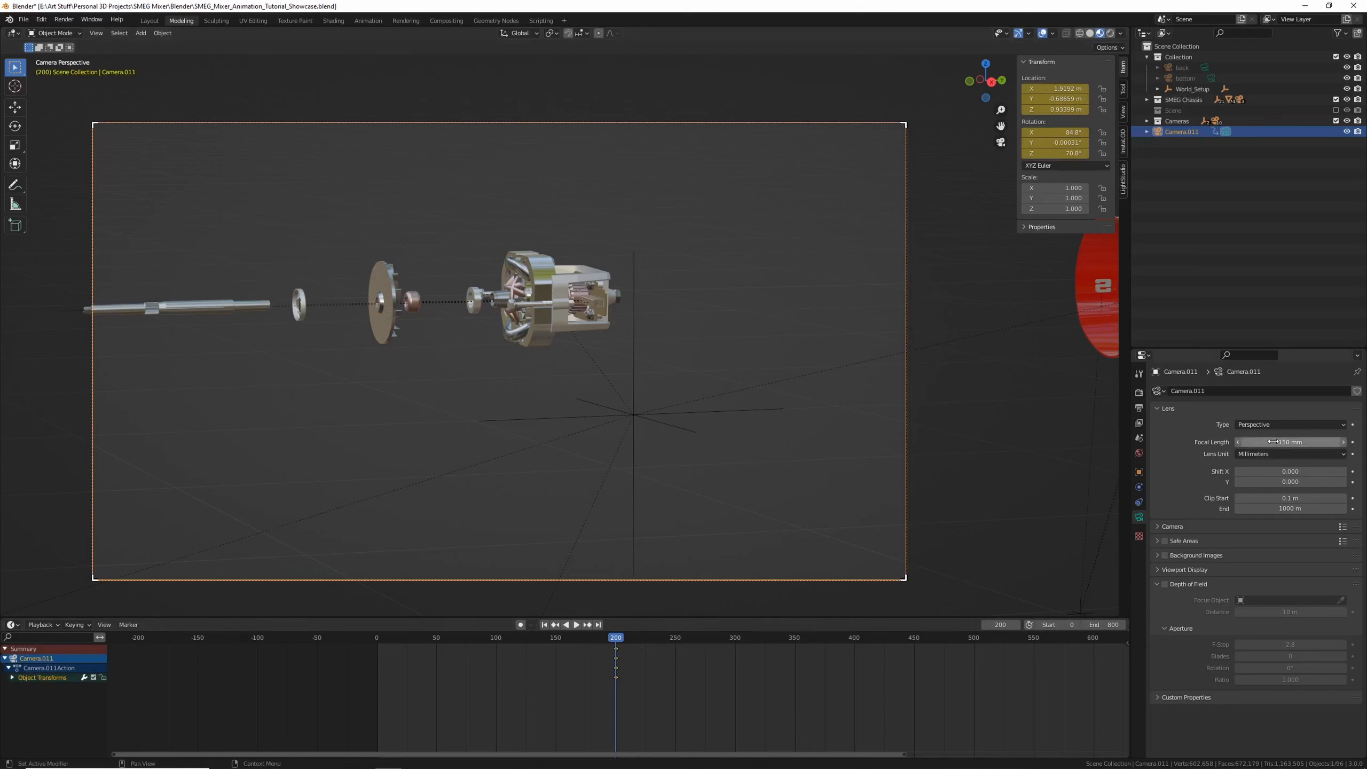
pyautogui.press('i')
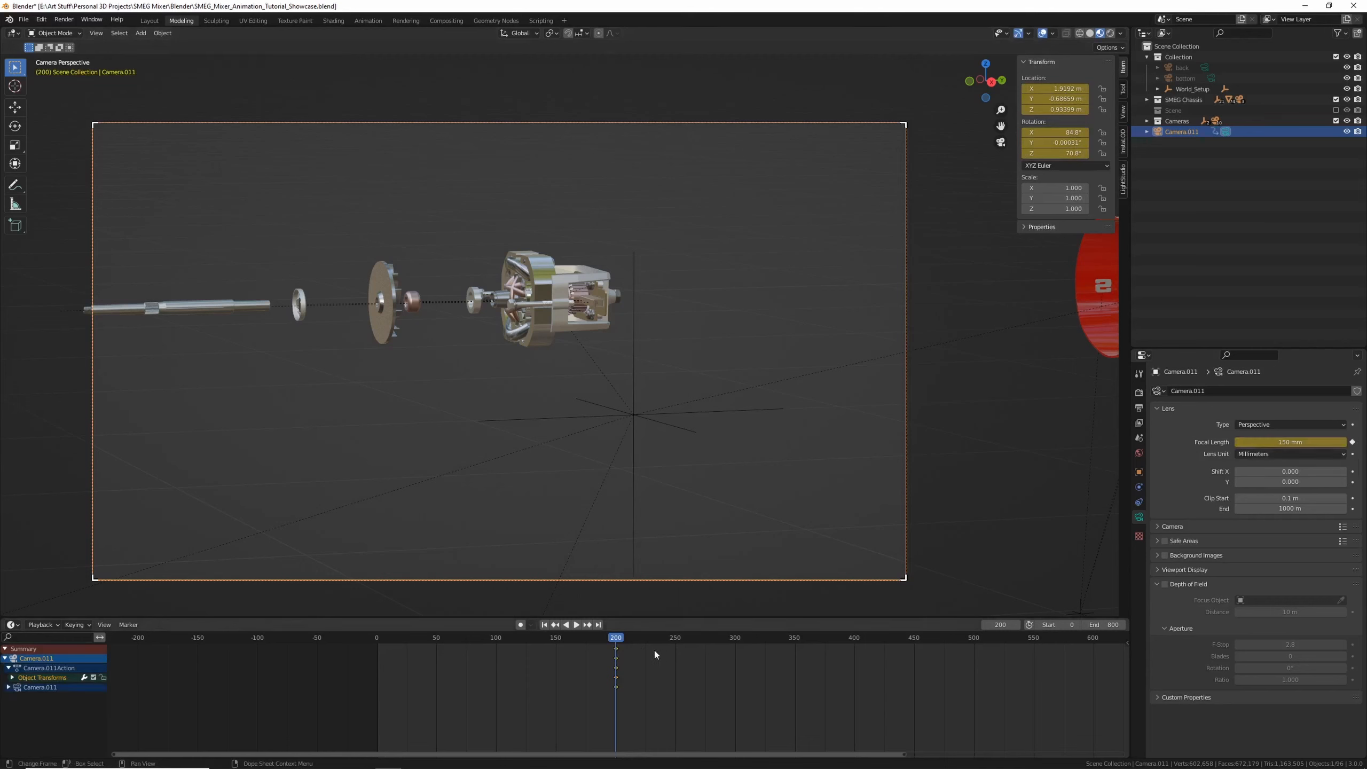
# Set the camera's focal length to 255 mm at frame 250 and keyframe it
pyautogui.moveTo(672, 642)
pyautogui.mouseDown()
pyautogui.moveTo(648, 641)
pyautogui.moveTo(676, 646)
pyautogui.mouseUp()
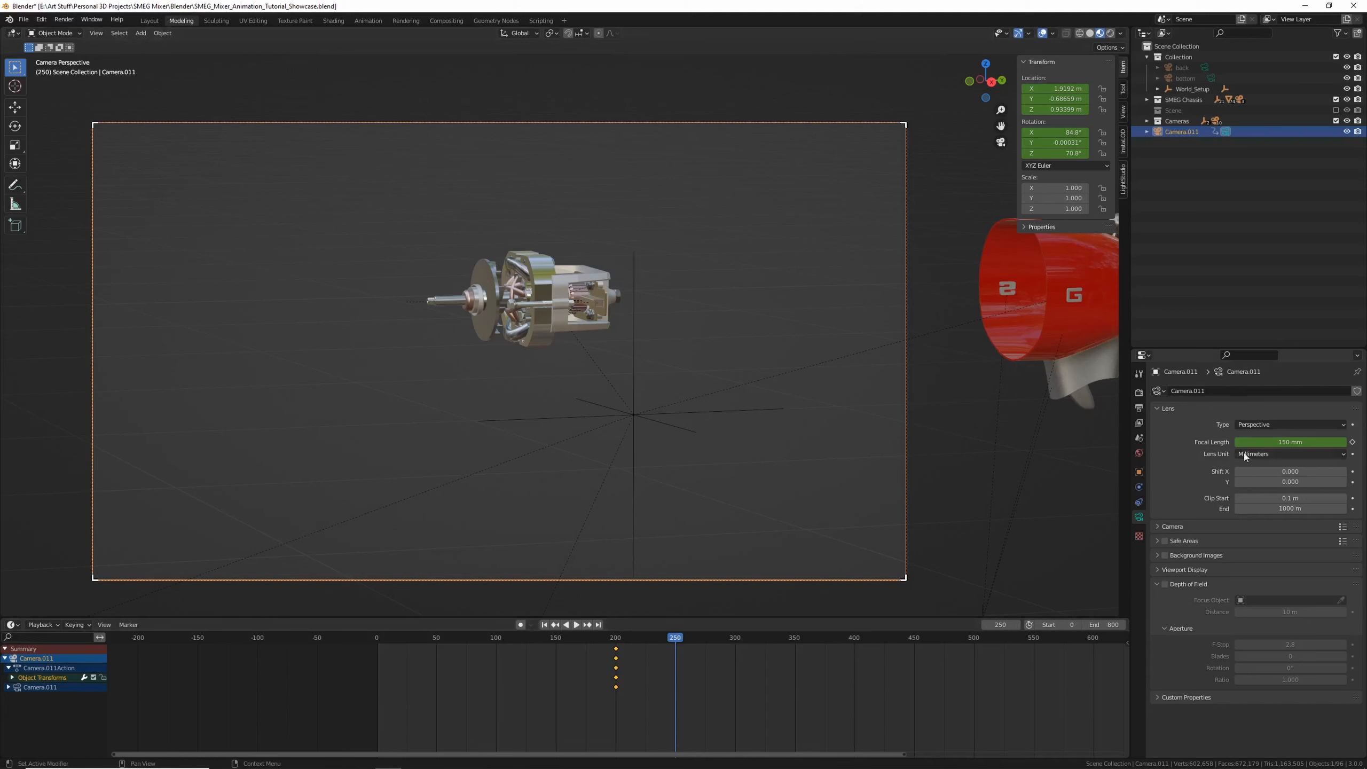
pyautogui.moveTo(1270, 442); pyautogui.dragTo(1335, 440)
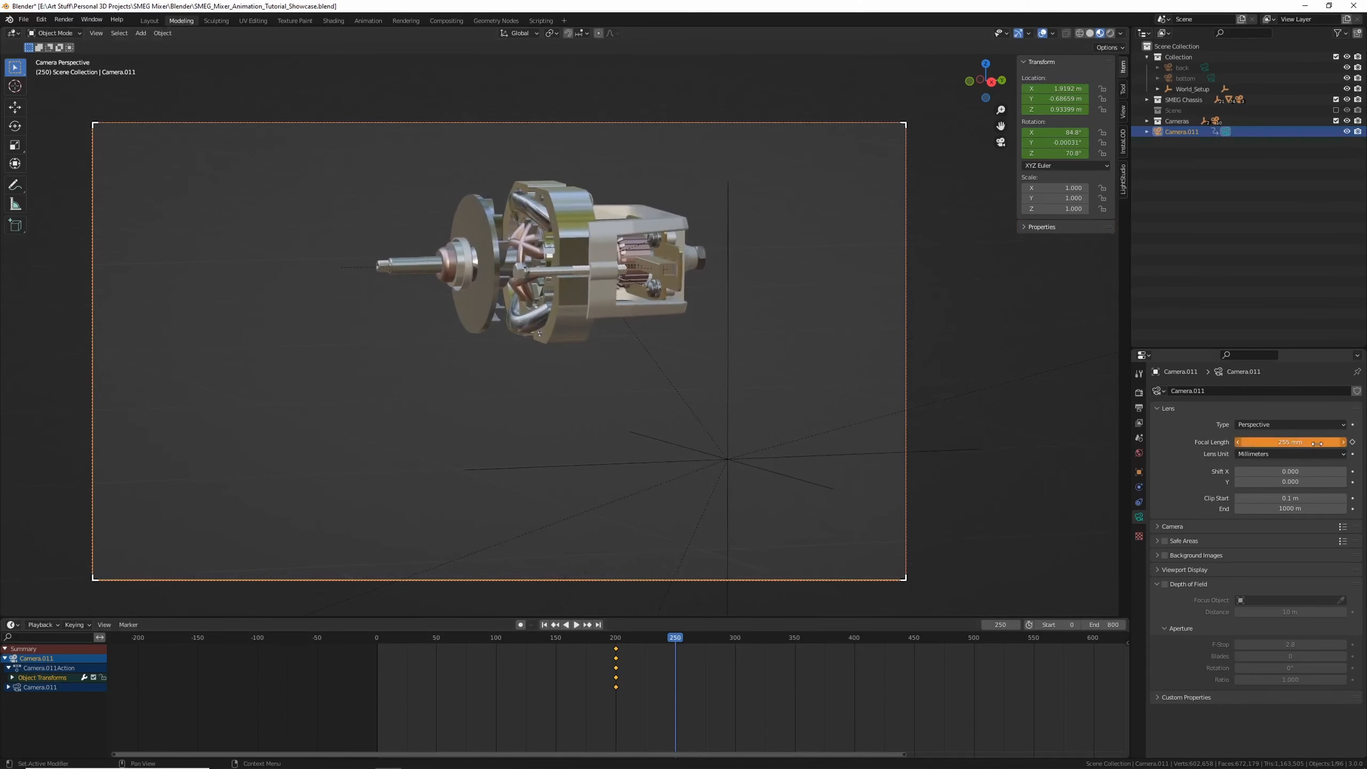
pyautogui.press('i')
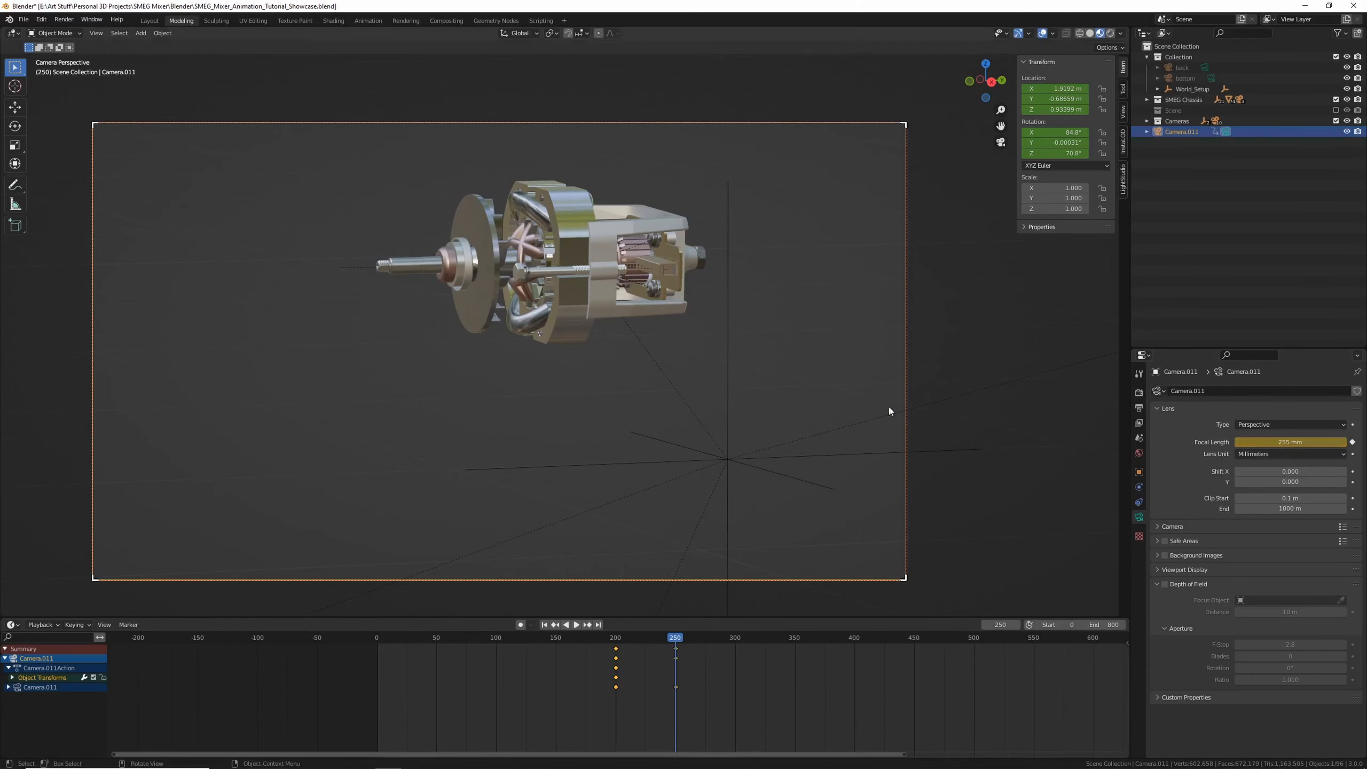
pyautogui.keyDown('shift'); pyautogui.moveTo(630, 250); pyautogui.dragTo(599, 280, button='middle'); pyautogui.keyUp('shift')
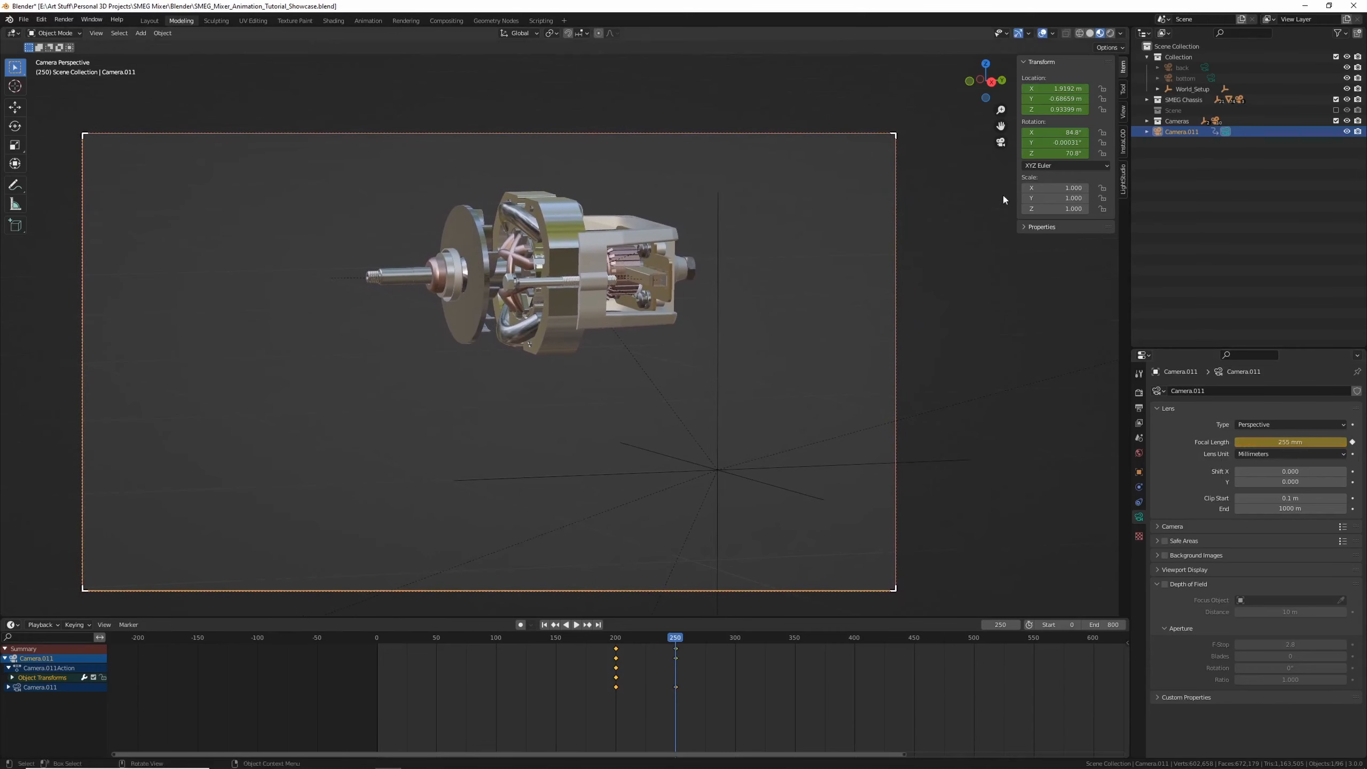
pyautogui.click(1122, 112)
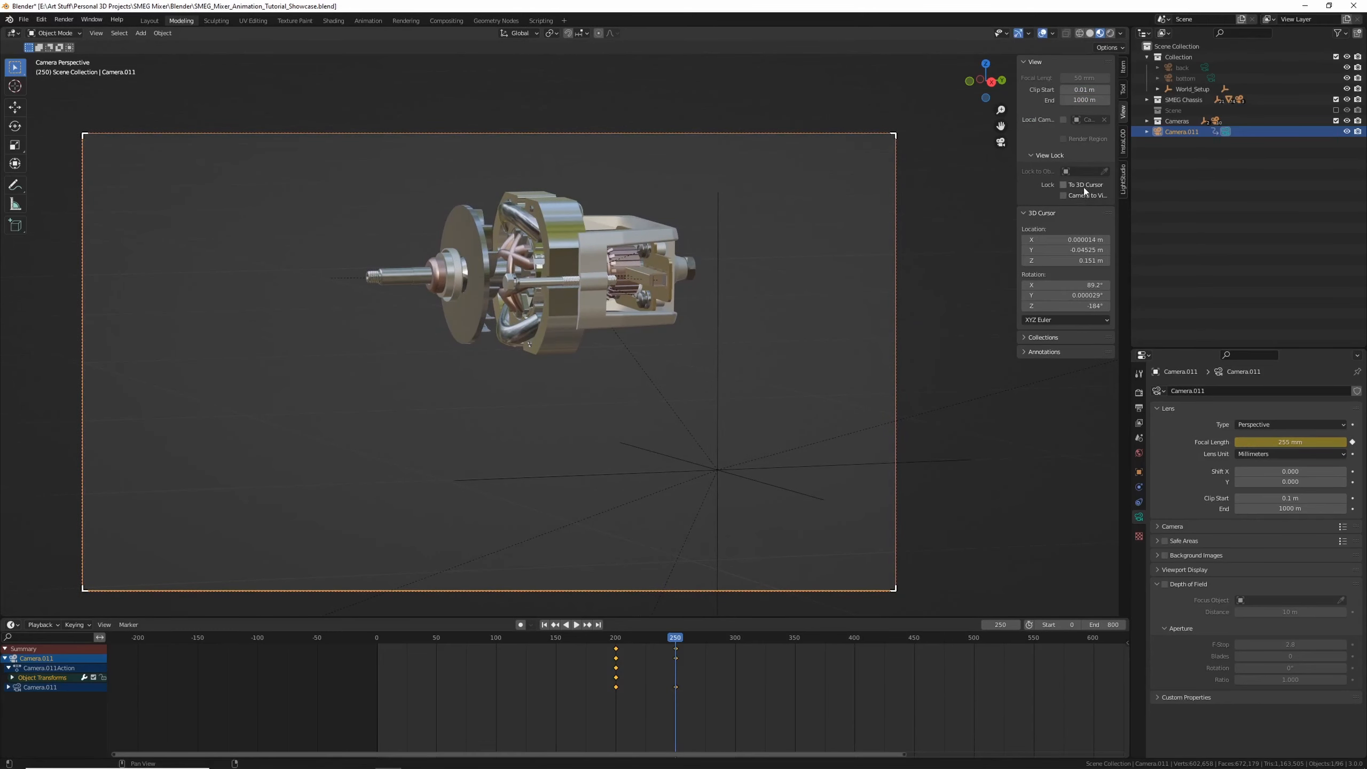
# Reframe the motor through the camera at frame 250 and keyframe the camera's transform
pyautogui.keyDown('shift'); pyautogui.moveTo(593, 276); pyautogui.dragTo(554, 335, button='middle'); pyautogui.keyUp('shift')
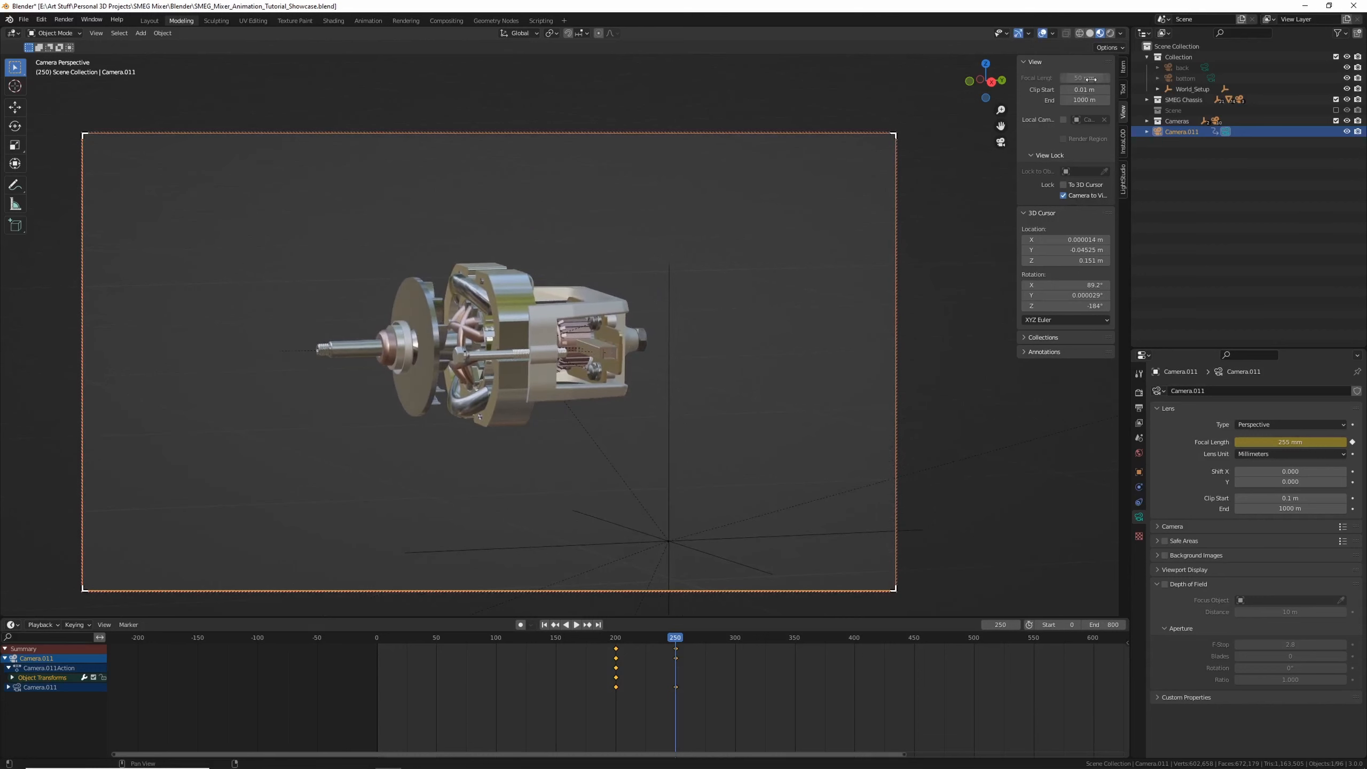
pyautogui.click(1123, 70)
pyautogui.press('i')
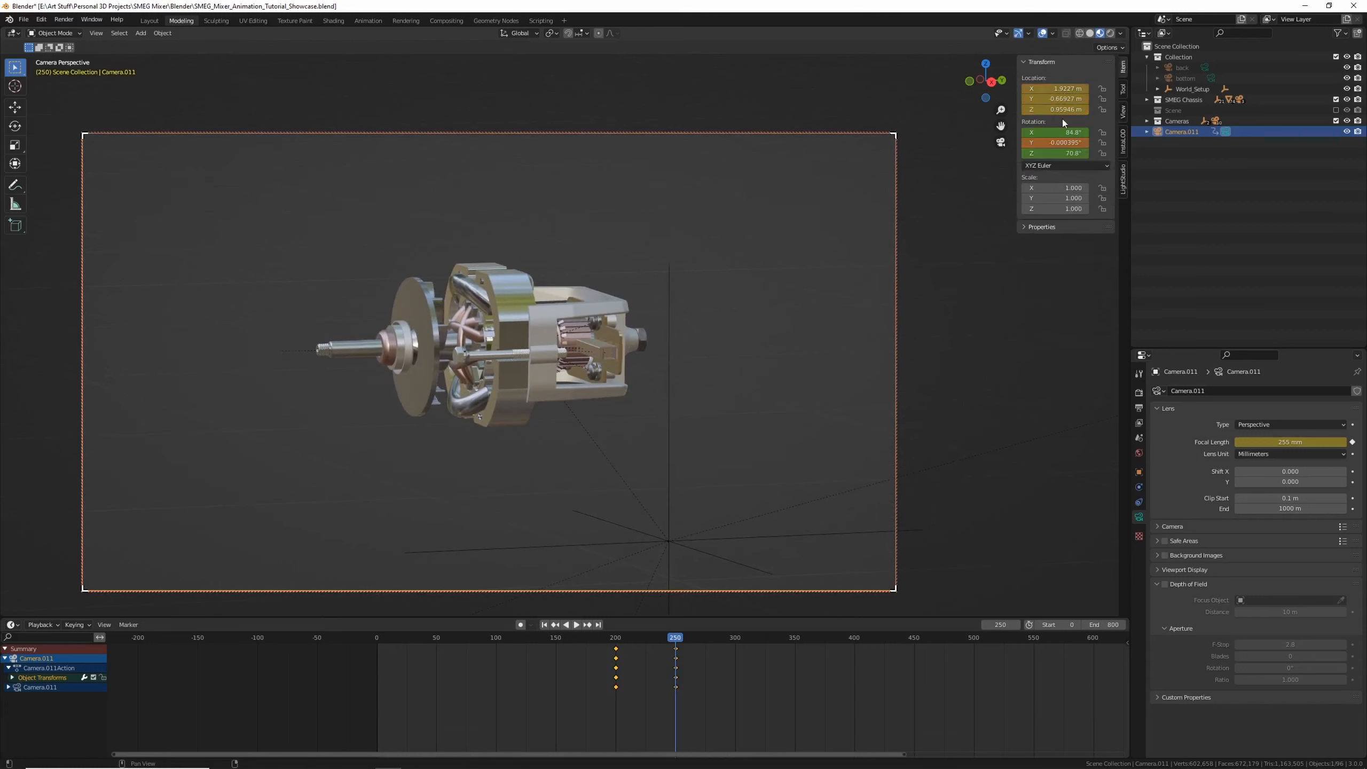
pyautogui.moveTo(1066, 153); pyautogui.dragTo(1046, 99)
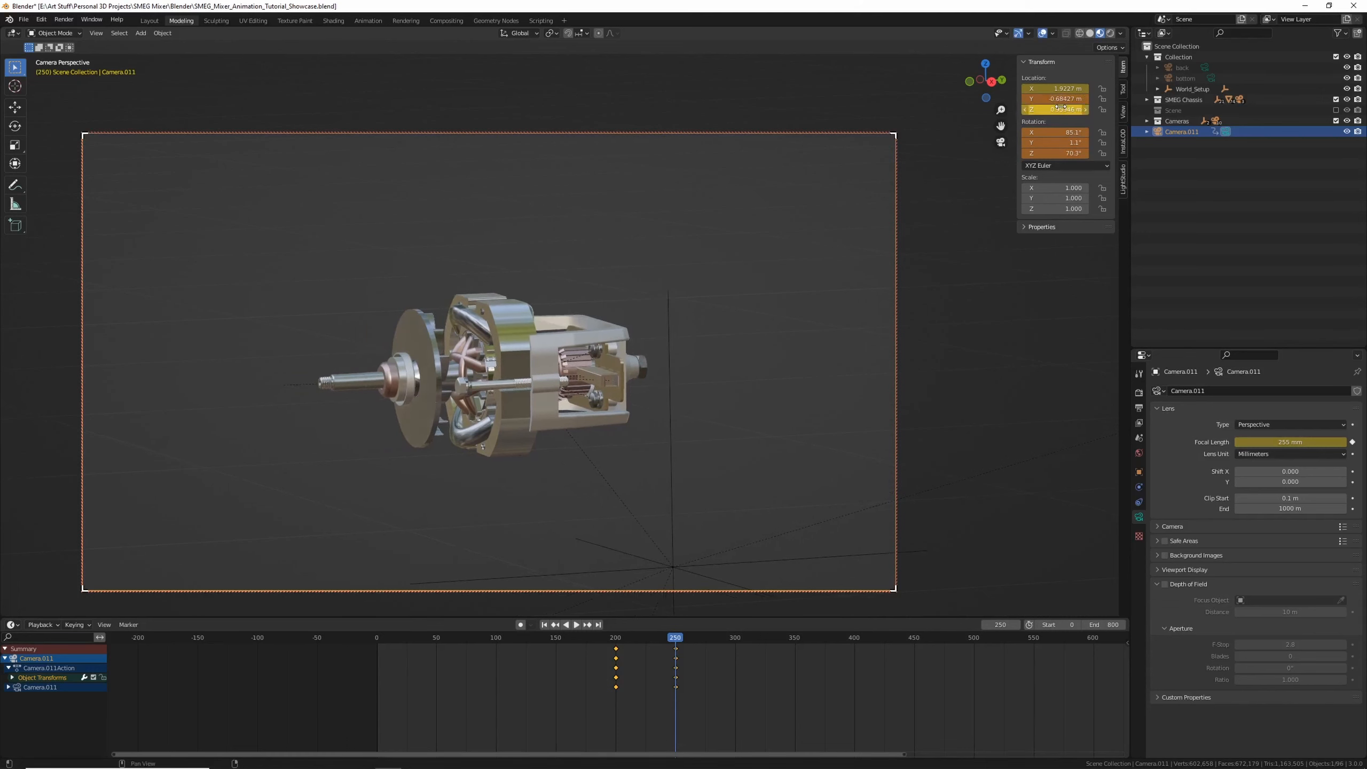
pyautogui.press('i')
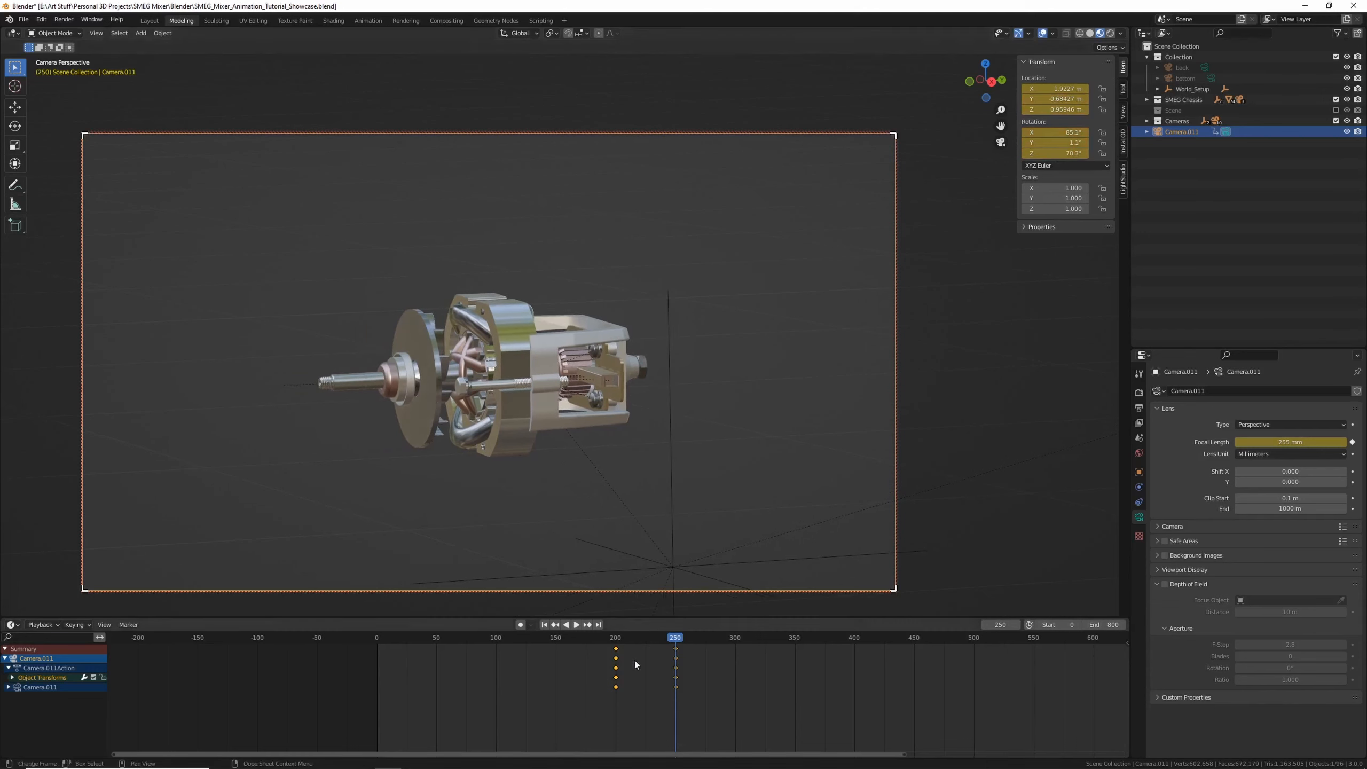
# Play back the camera move from frame 200
pyautogui.click(617, 639)
pyautogui.press('space')
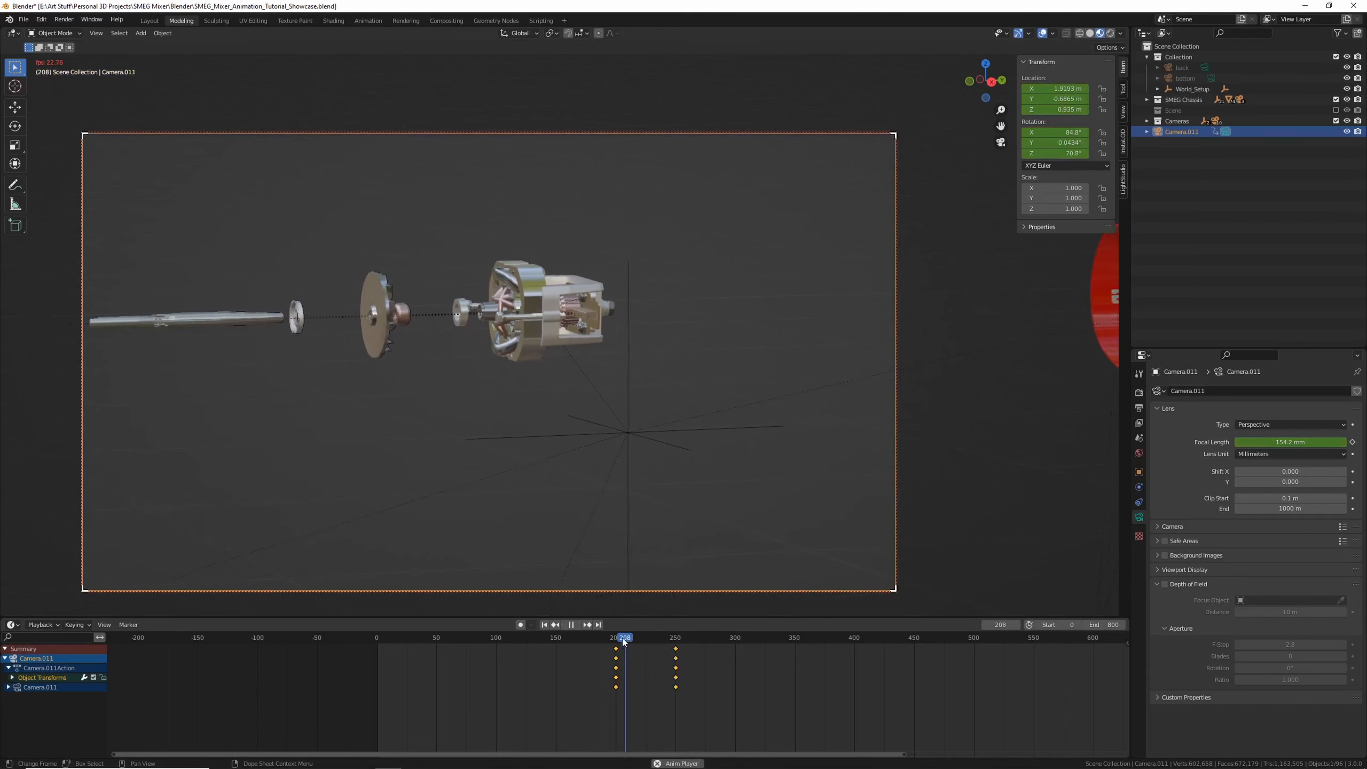
pyautogui.press('space')
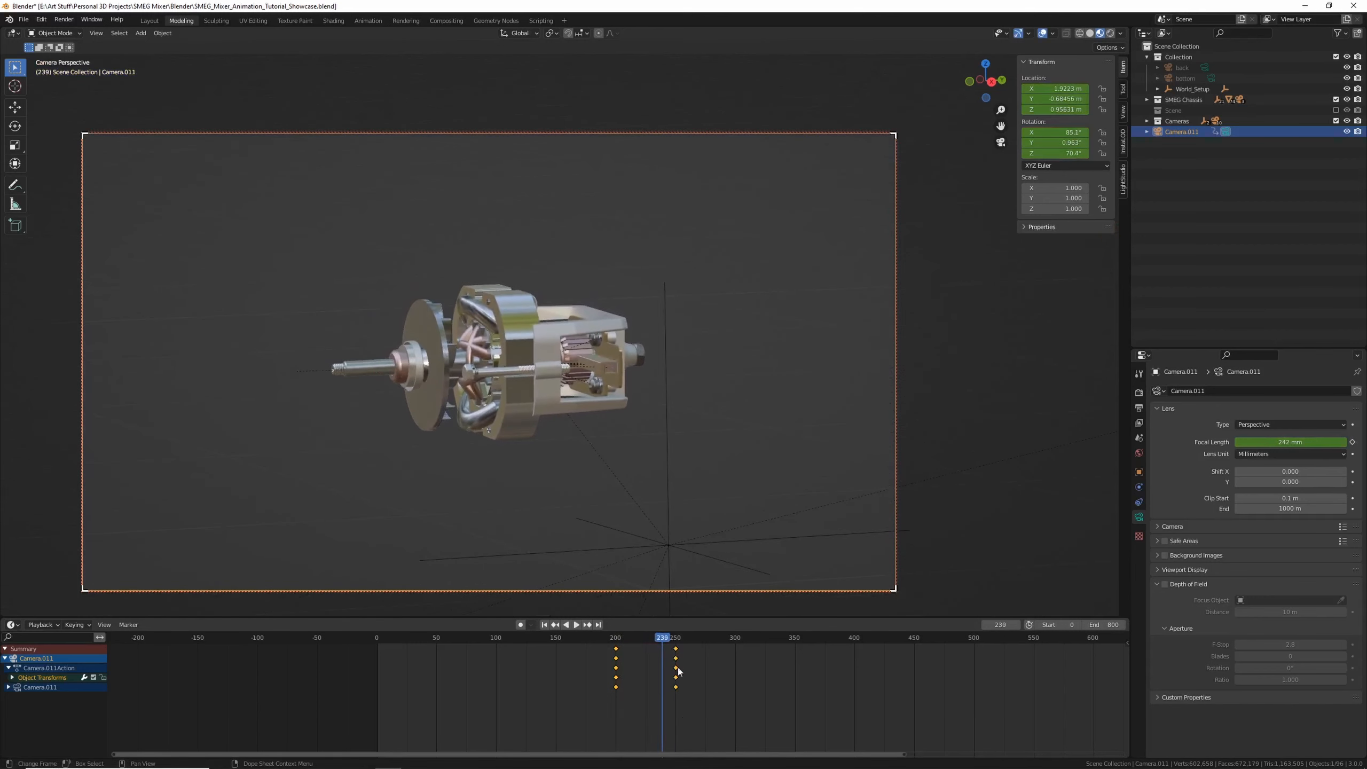
# Move the camera keyframes at frame 250 earlier to about frame 220
pyautogui.moveTo(701, 698); pyautogui.dragTo(673, 644)
pyautogui.press('g')
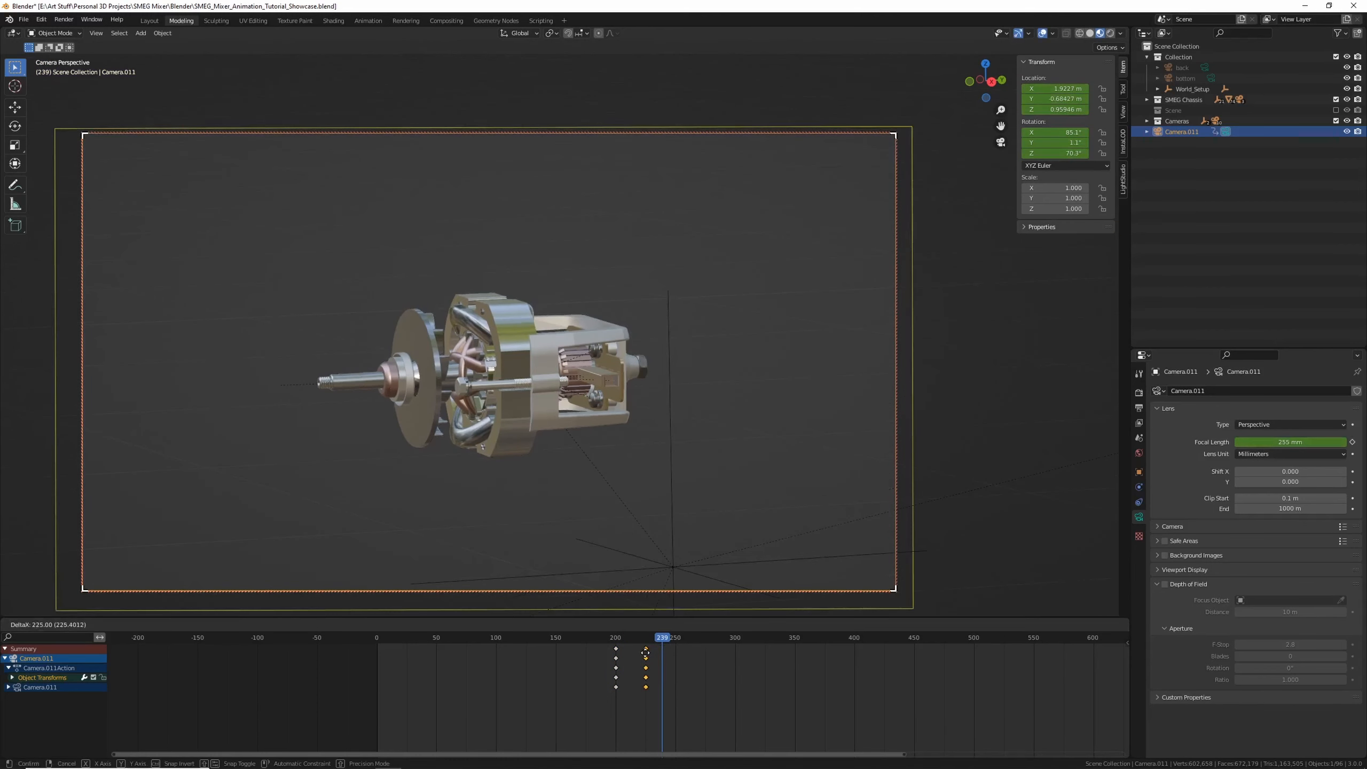
pyautogui.click(639, 654)
# Play back the shortened camera move from frame 200
pyautogui.click(615, 639)
pyautogui.press('space')
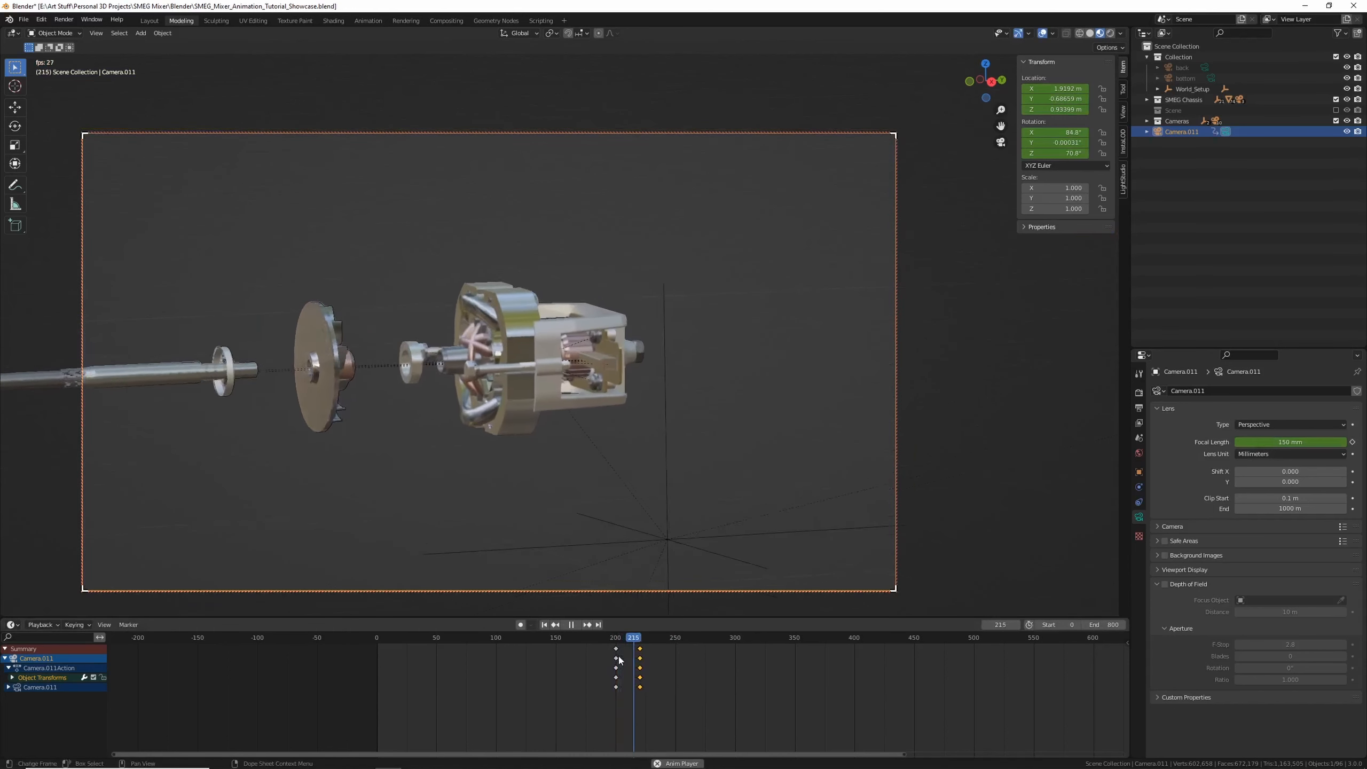
pyautogui.press('space')
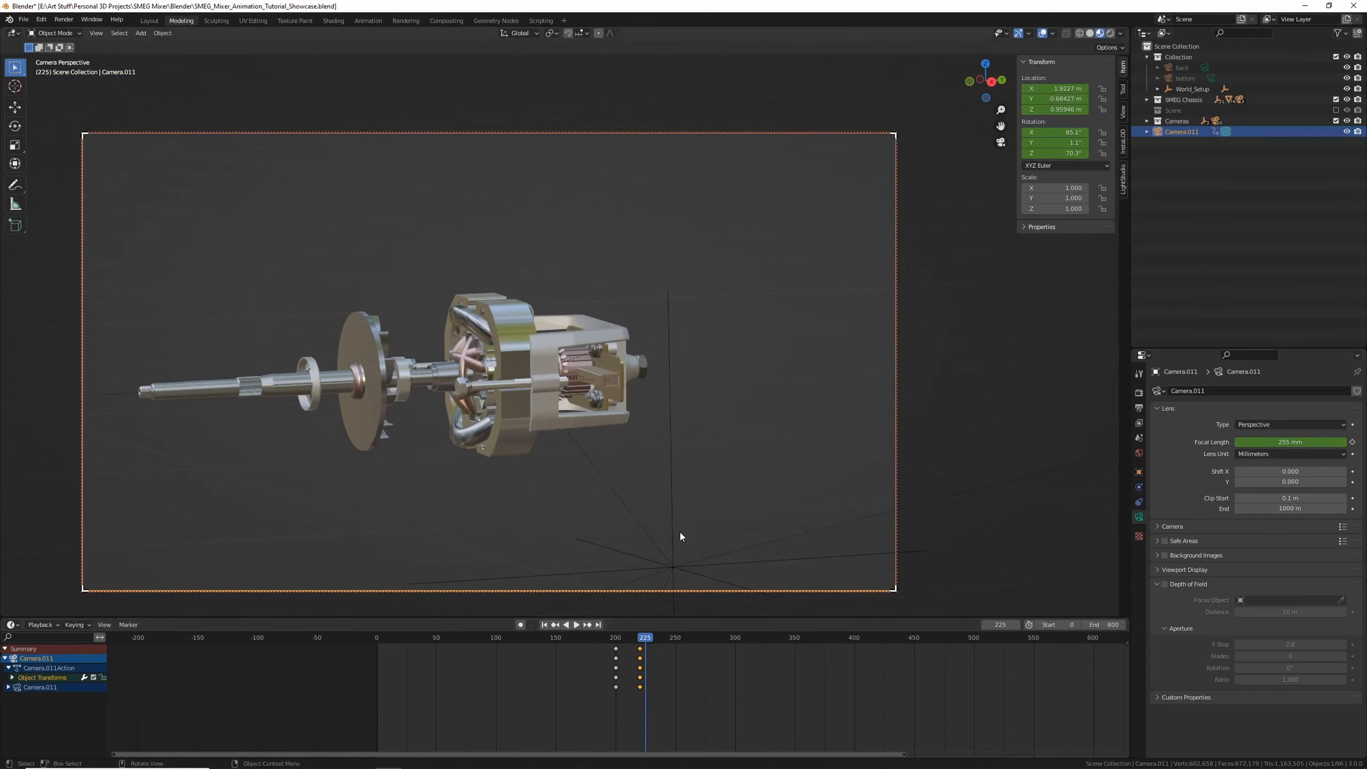
# Adjust the camera framing at the frame 220 keyframe and replay the move
pyautogui.press('Down')
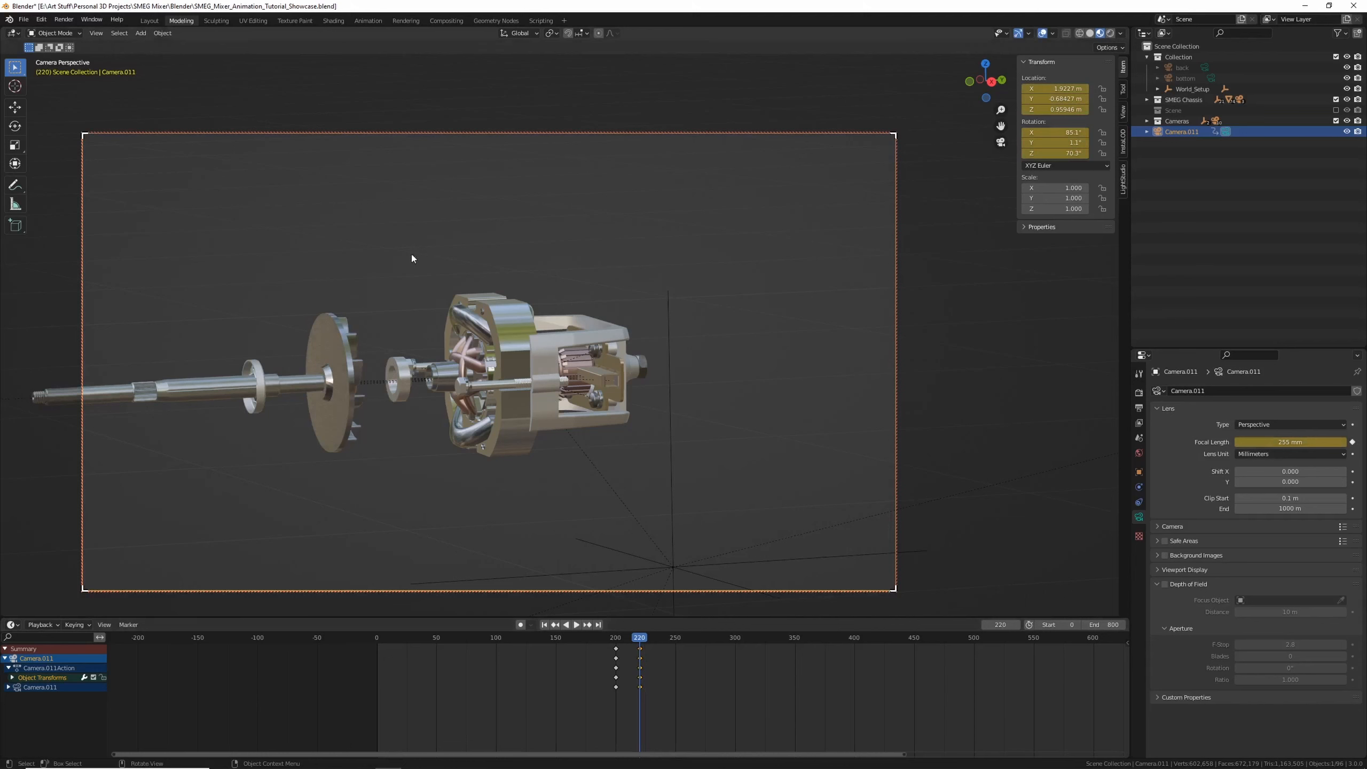
pyautogui.keyDown('shift'); pyautogui.moveTo(358, 371); pyautogui.dragTo(446, 362, button='middle'); pyautogui.keyUp('shift')
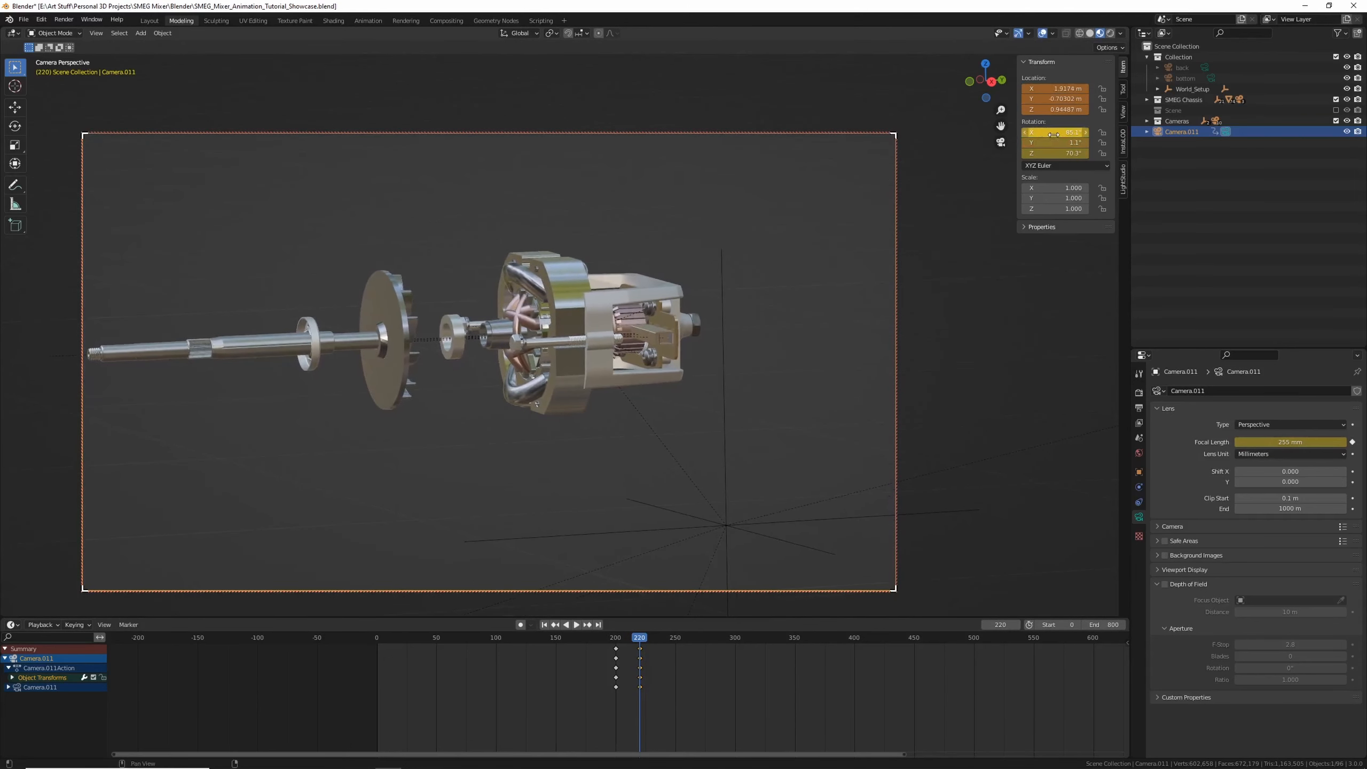
pyautogui.click(602, 638)
pyautogui.press('space')
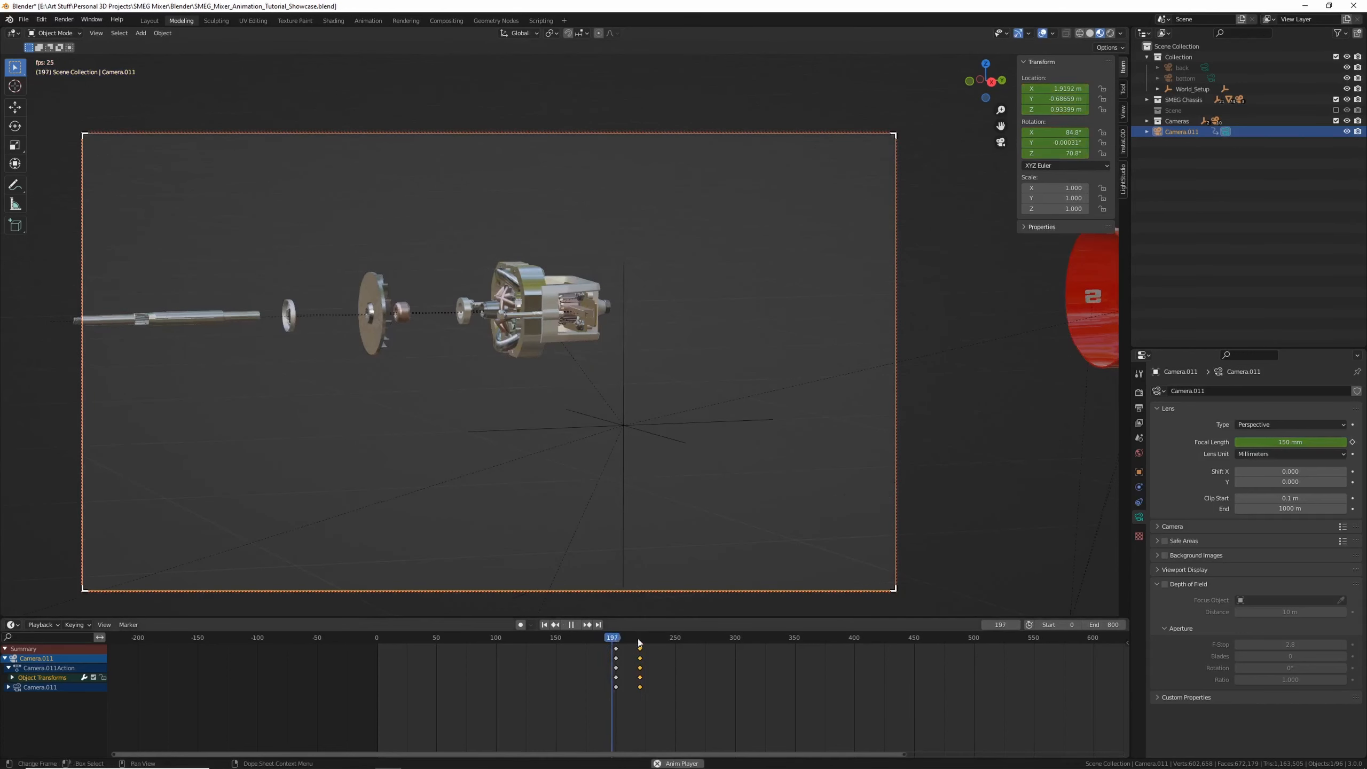
pyautogui.press('space')
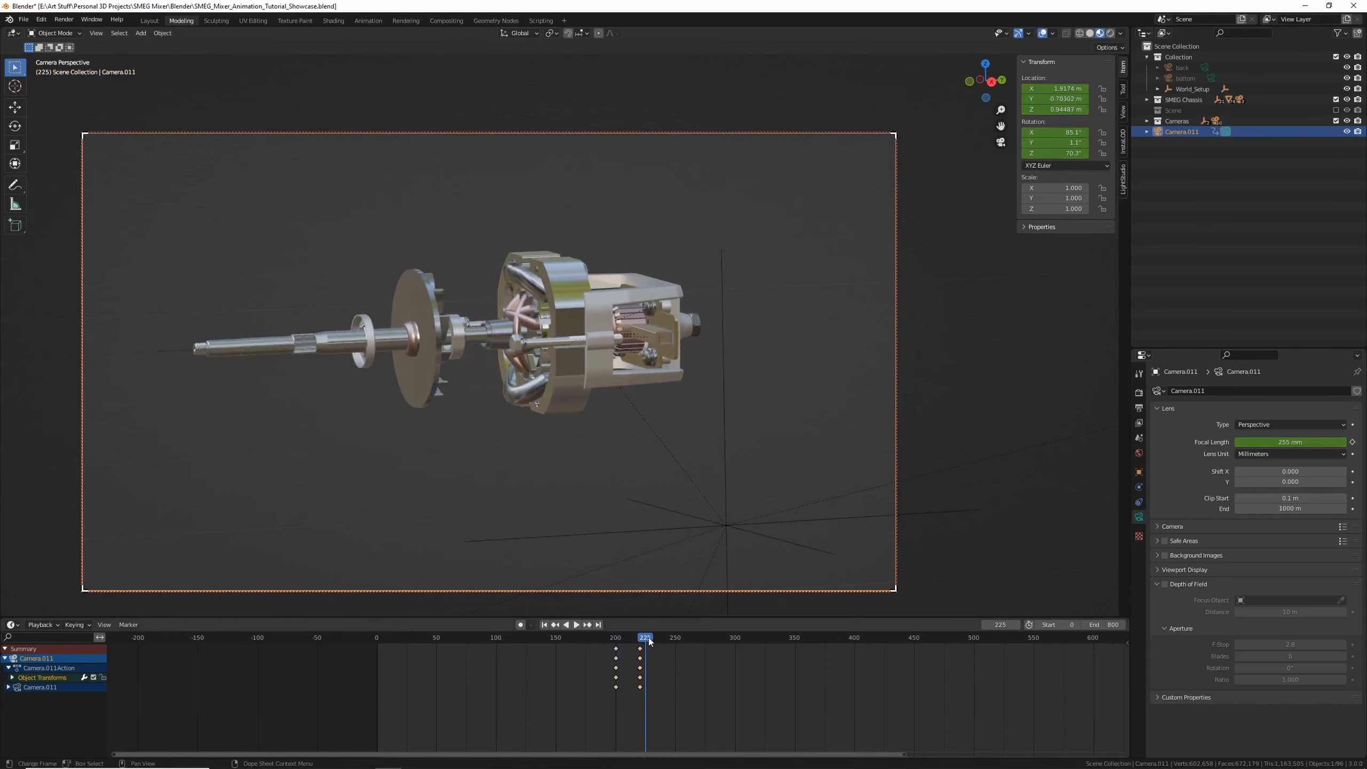
# At frame 234, set the camera's focal length to 130 mm and keyframe it
pyautogui.press('Down')
pyautogui.press('Down')
pyautogui.click(594, 652)
pyautogui.press('Down')
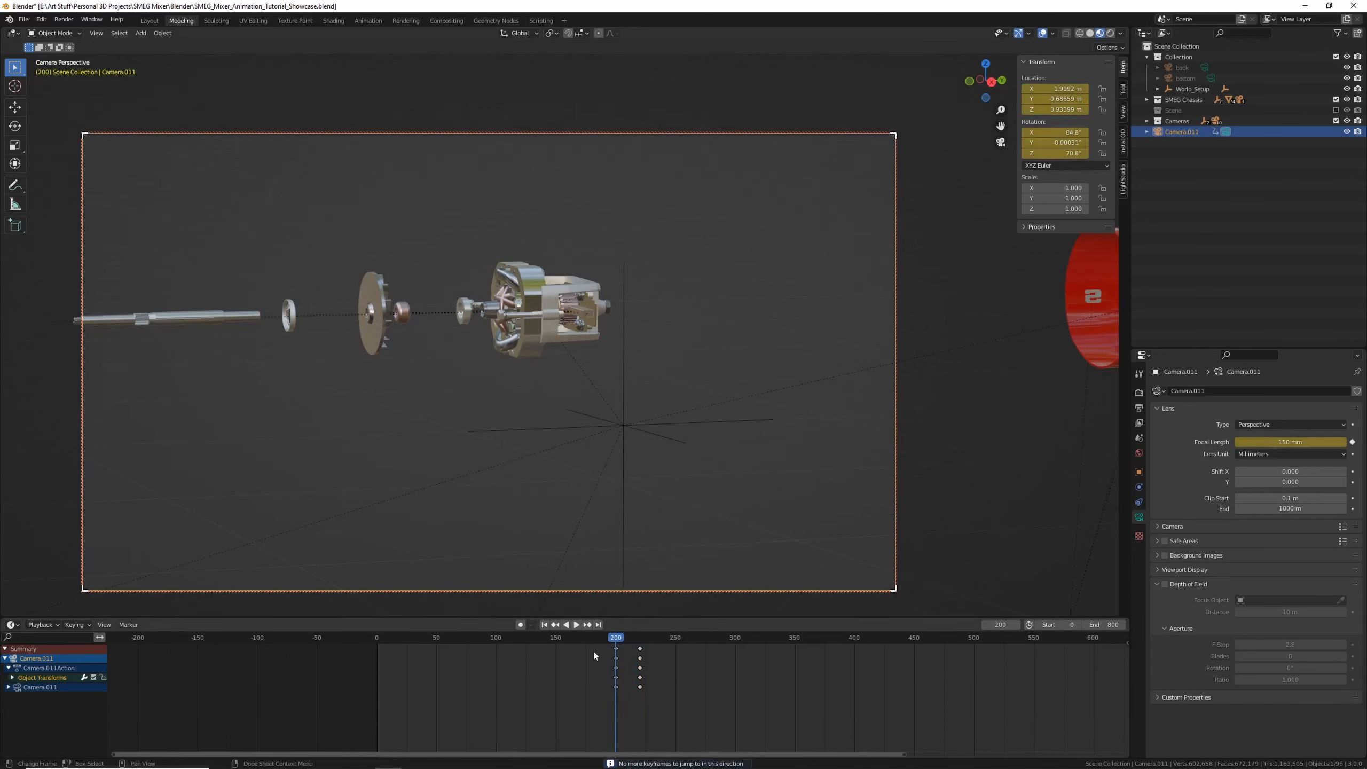
pyautogui.press('Up')
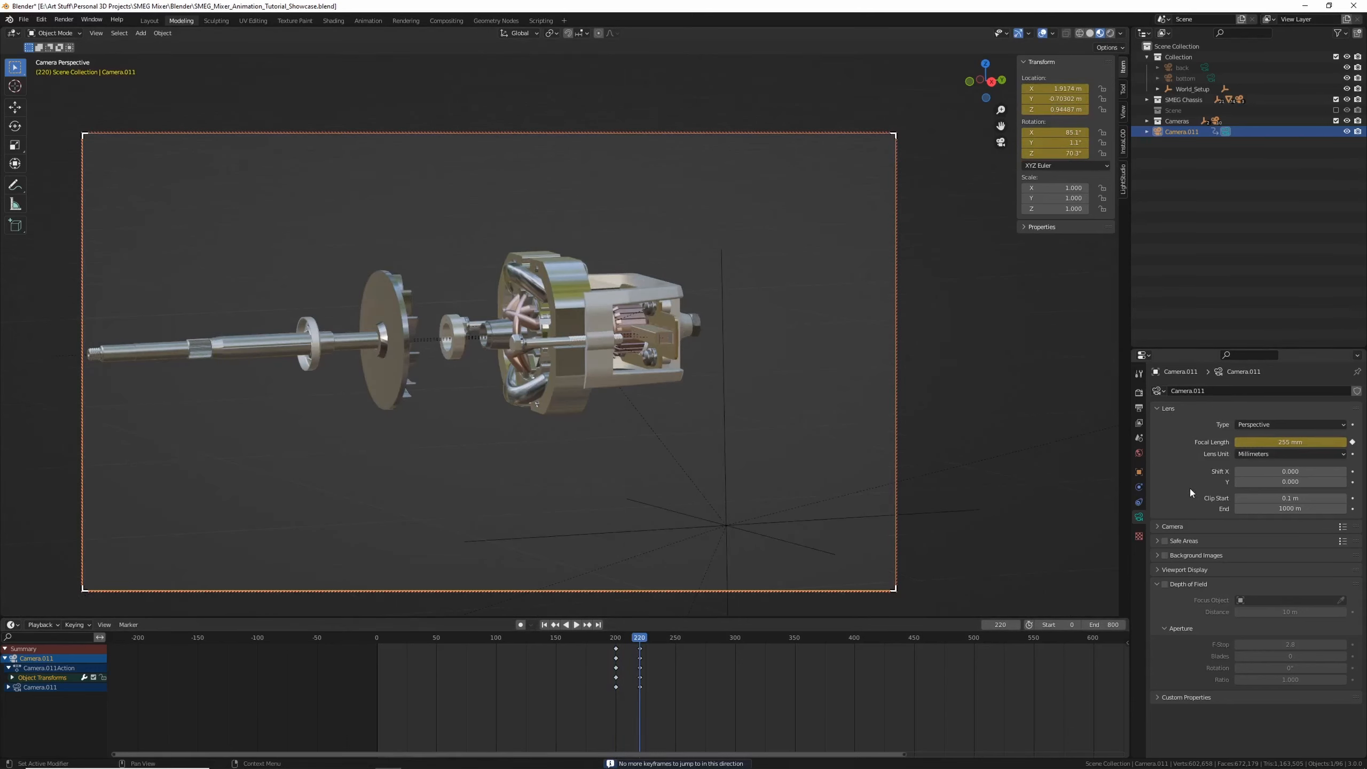
pyautogui.click(655, 638)
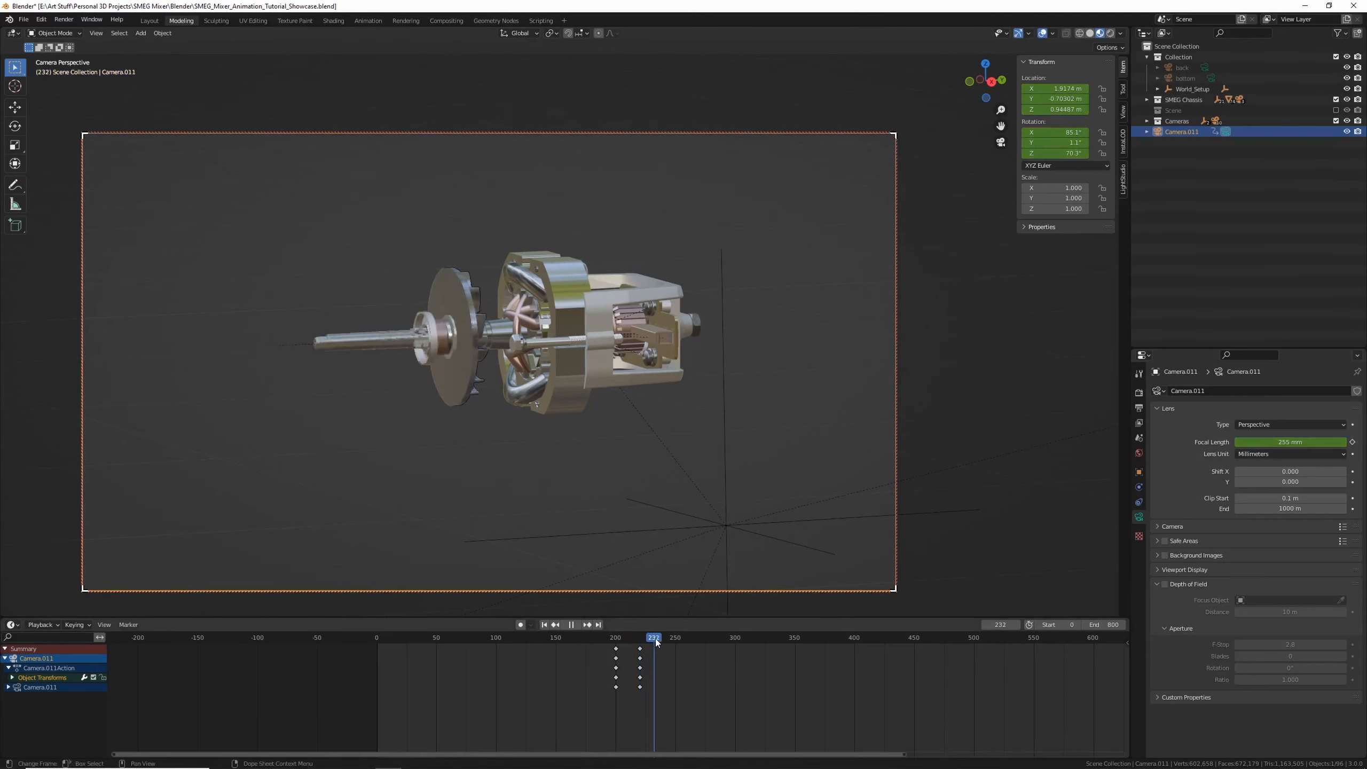
pyautogui.click(1274, 442)
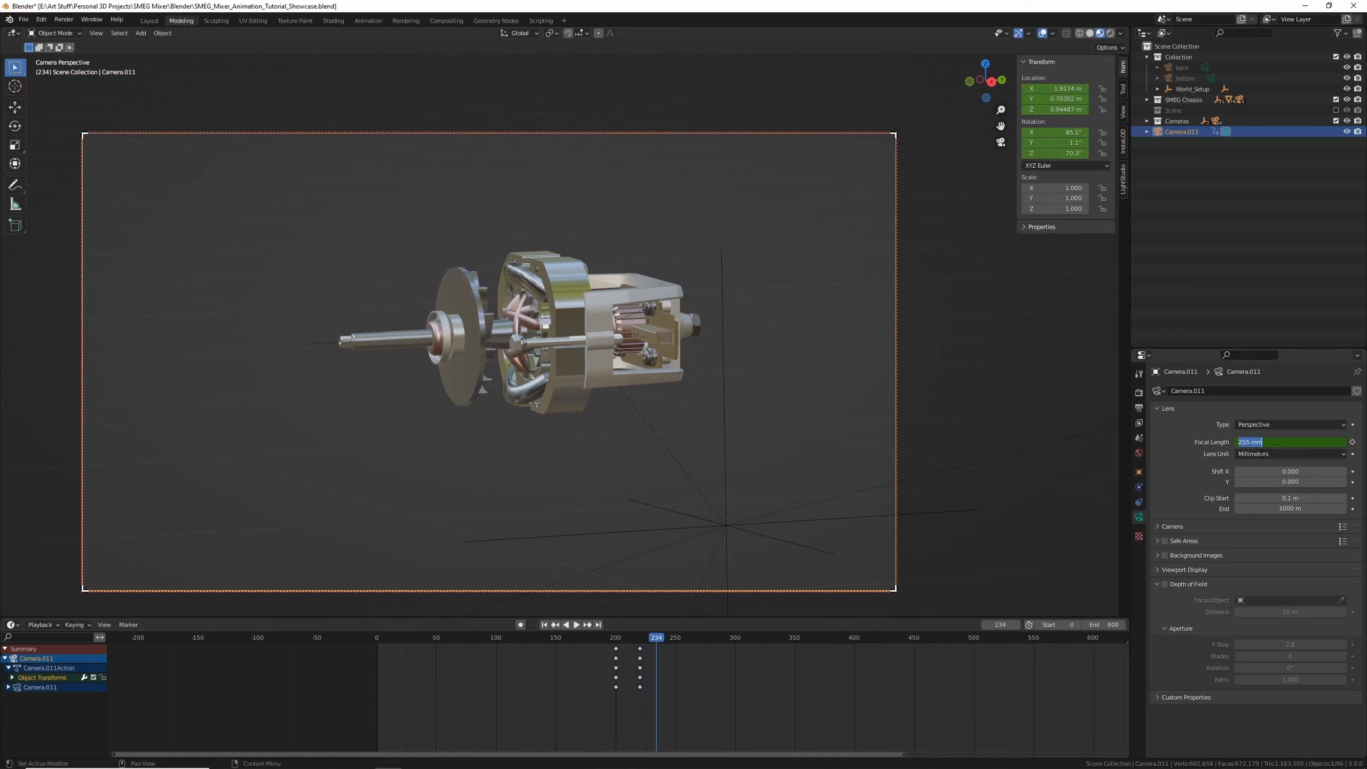
pyautogui.write('75')
pyautogui.press('Return')
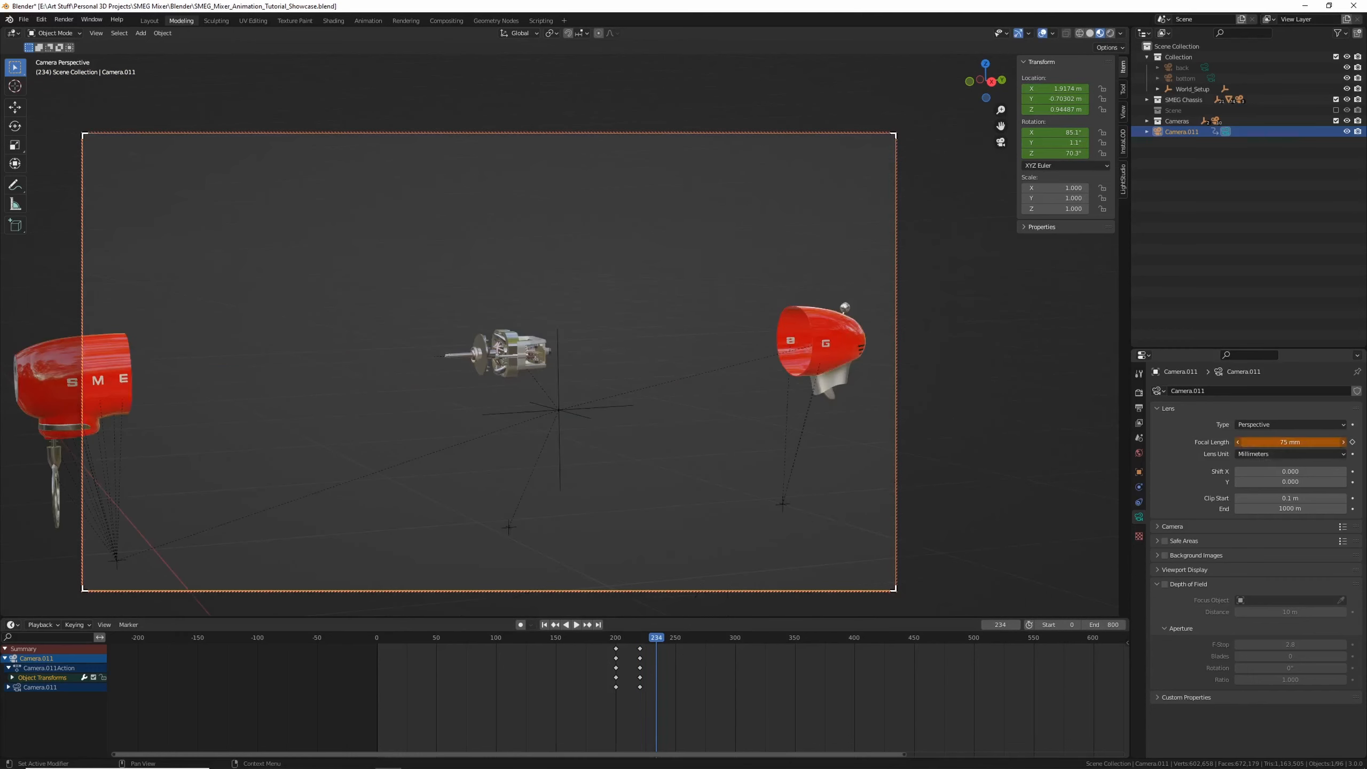
pyautogui.moveTo(1261, 442); pyautogui.dragTo(1303, 442)
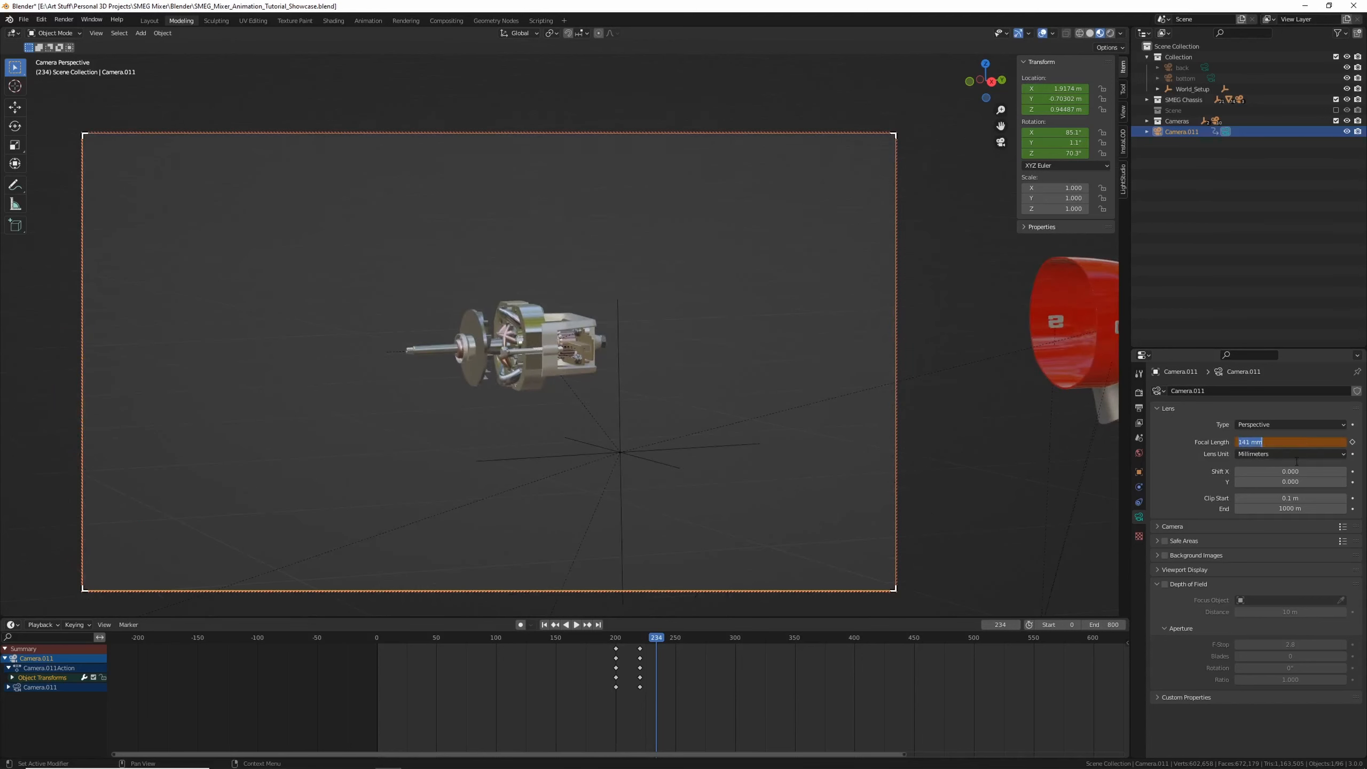
pyautogui.write('130')
pyautogui.press('Return')
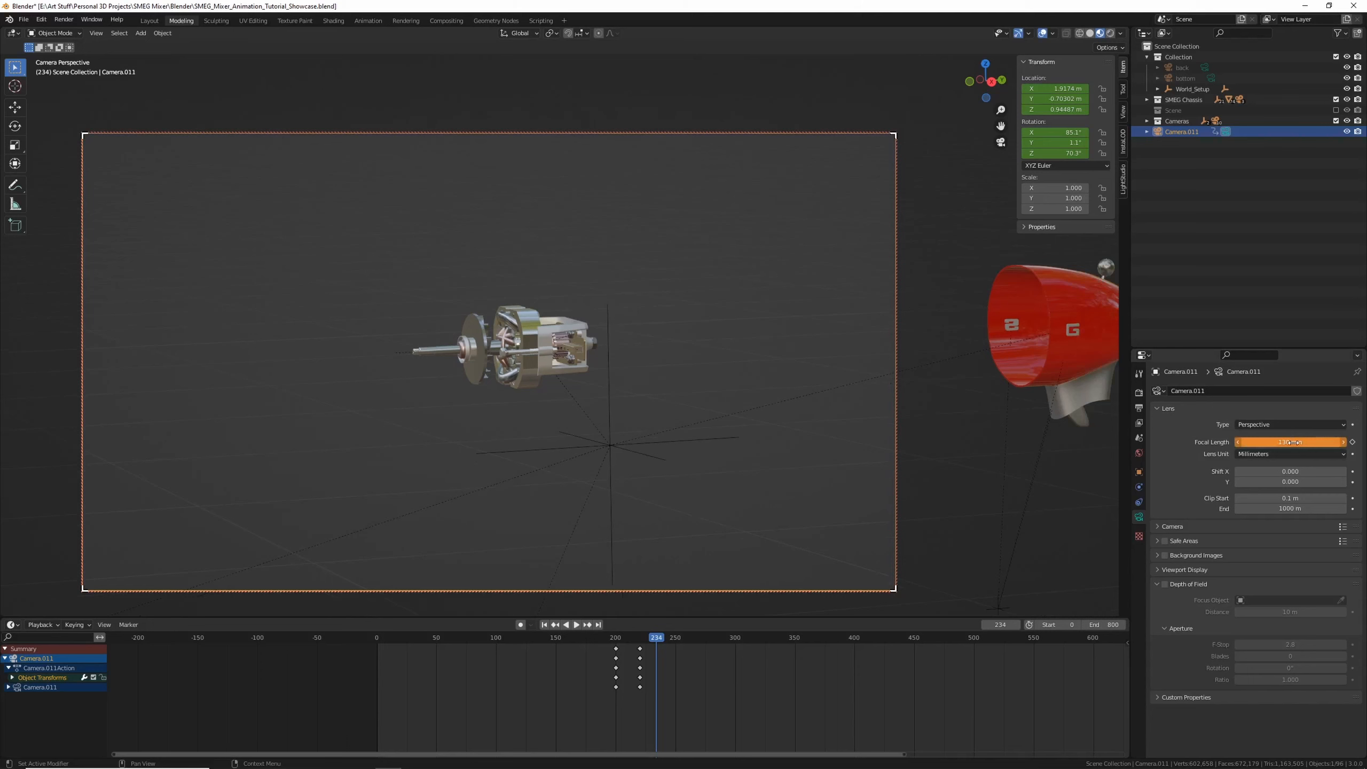
pyautogui.press('i')
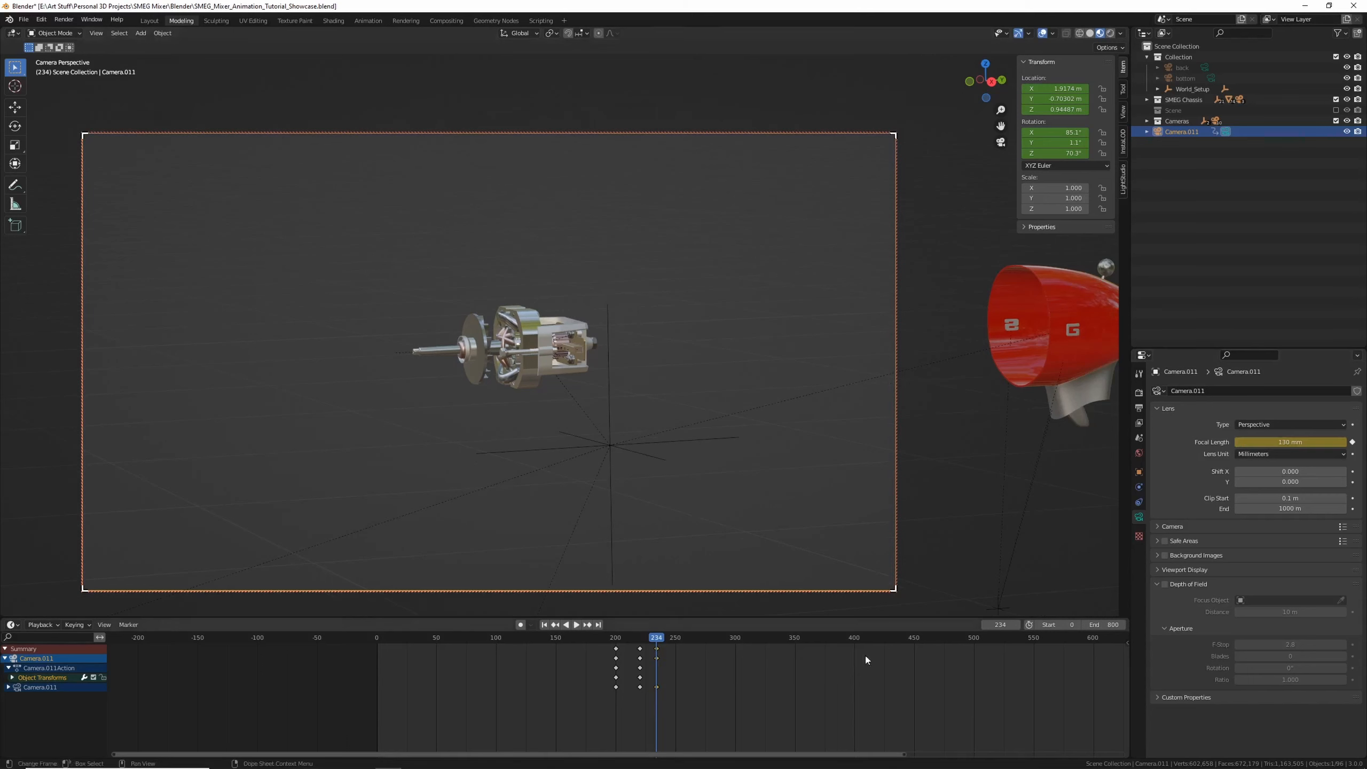
# At frame 251, set the camera's focal length to 180 mm and keyframe it
pyautogui.click(676, 638)
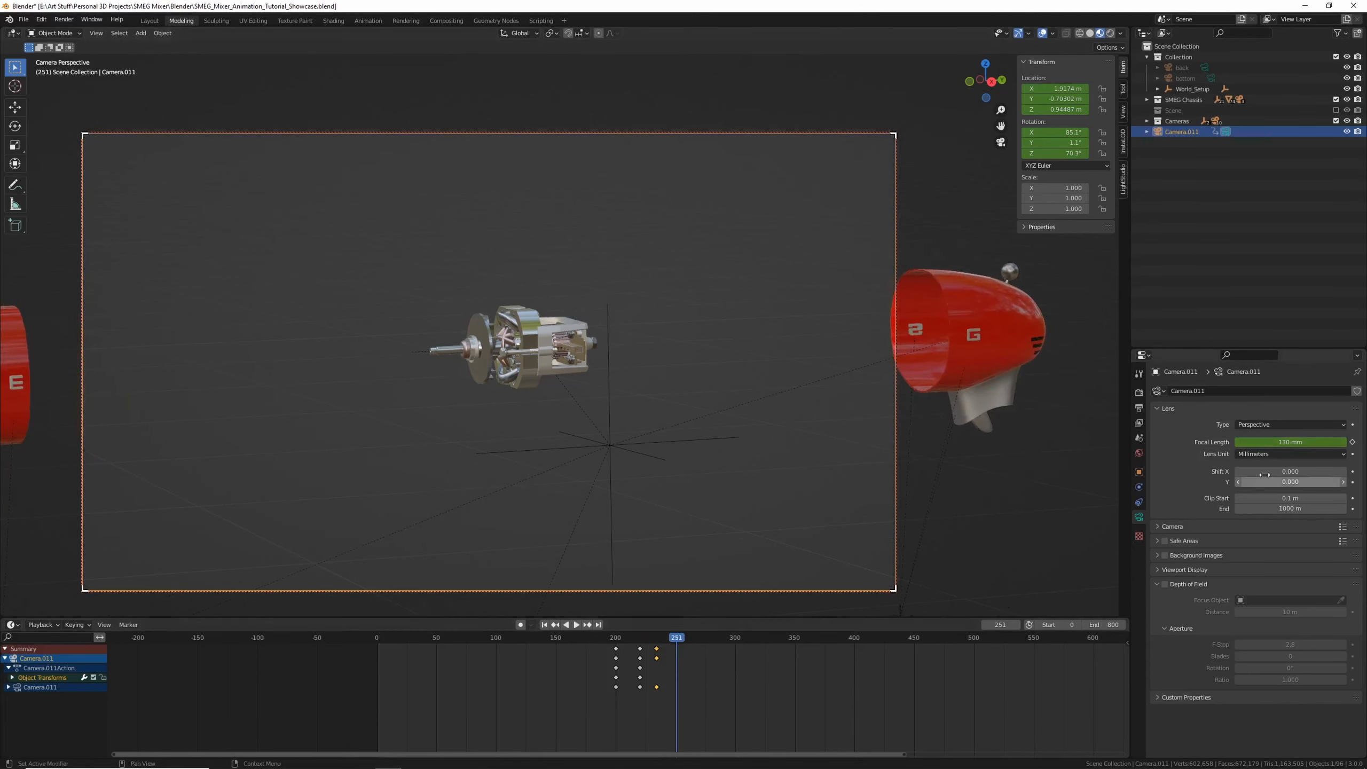
pyautogui.click(1281, 443)
pyautogui.write('180')
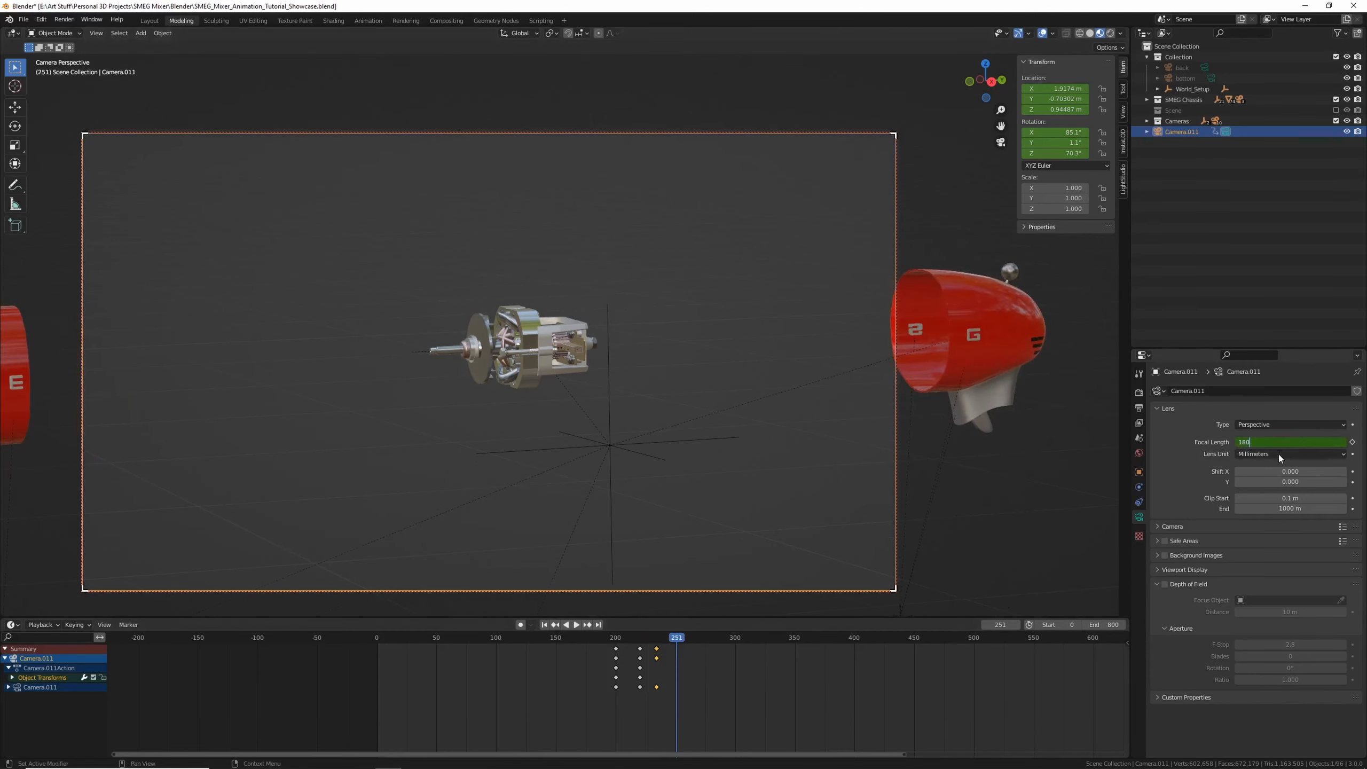
pyautogui.press('Return')
pyautogui.press('i')
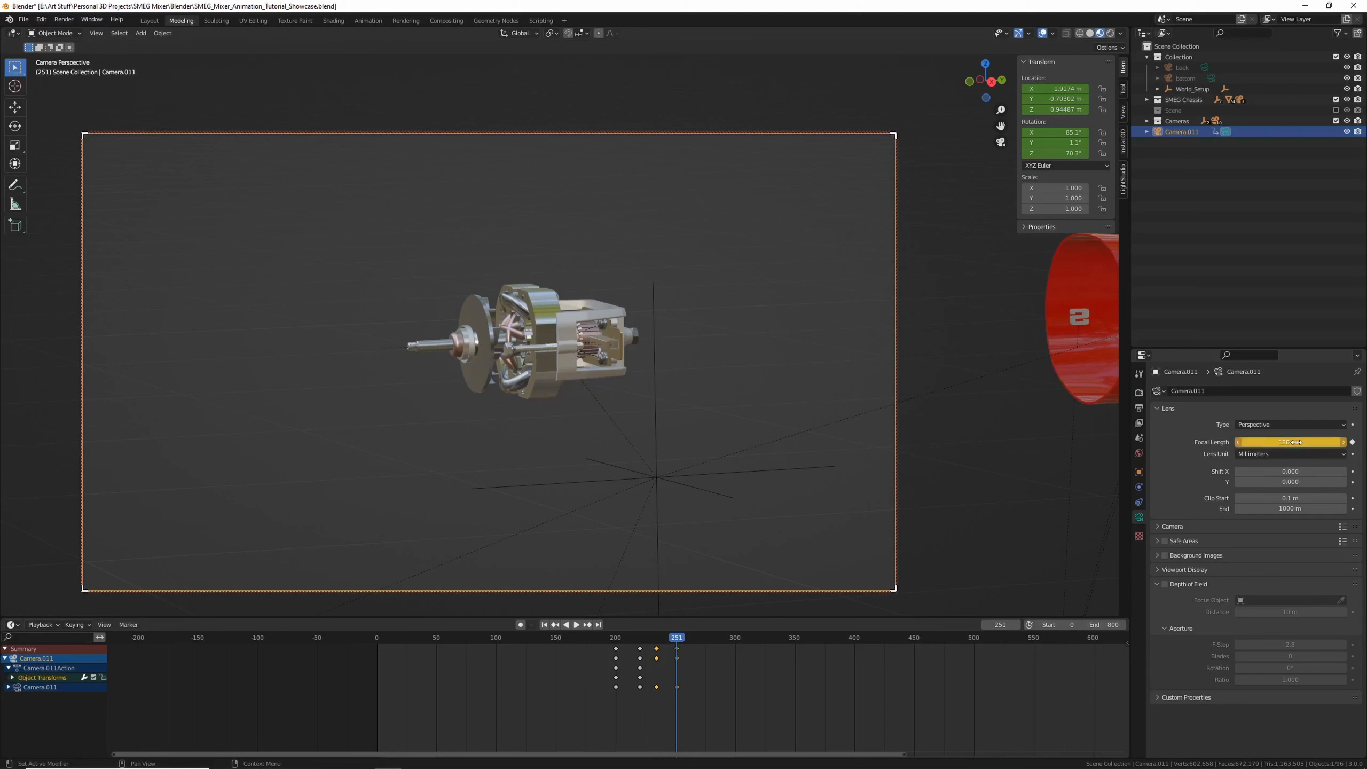
# Scrub and play back the focal length change
pyautogui.moveTo(673, 639); pyautogui.dragTo(614, 642)
pyautogui.press('space')
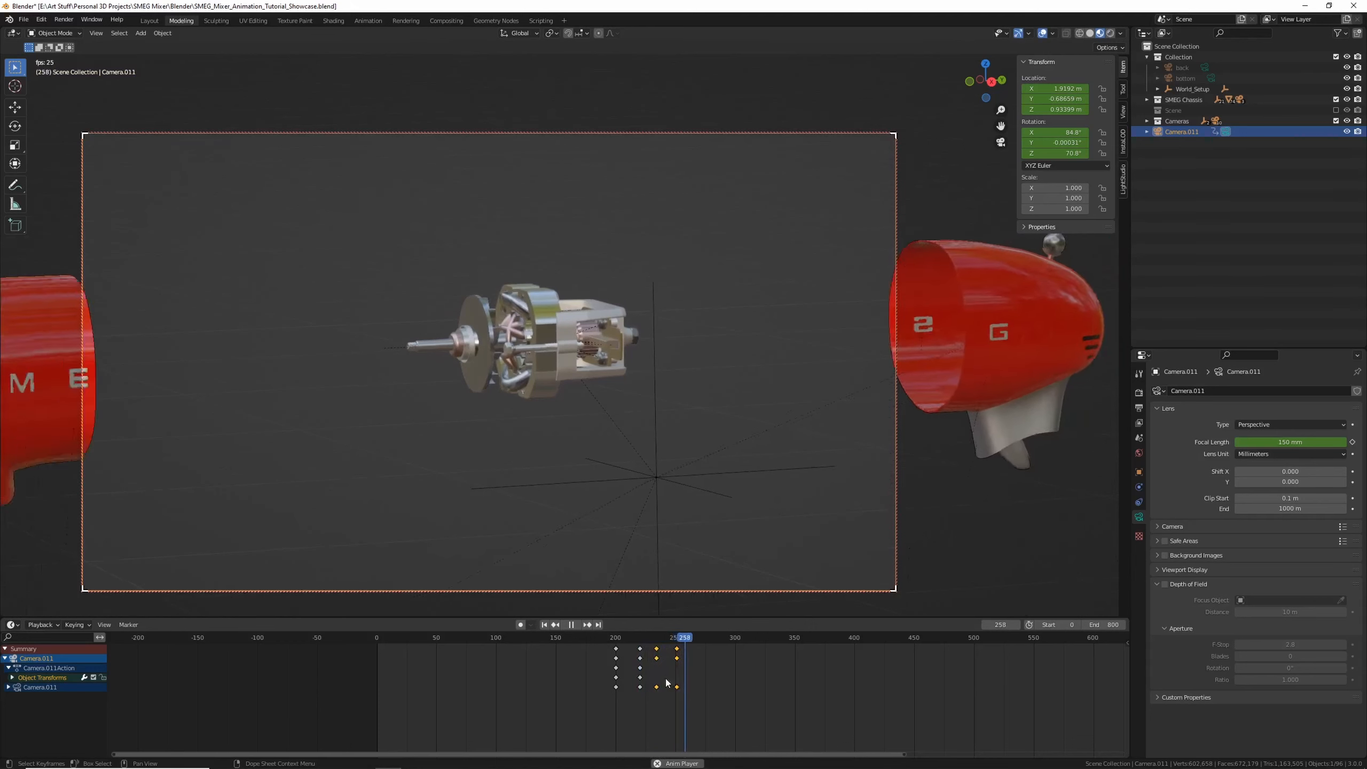
pyautogui.press('space')
# Set the camera's focal length to 160 mm at frame 251 and keyframe it
pyautogui.moveTo(668, 640)
pyautogui.mouseDown()
pyautogui.moveTo(629, 642)
pyautogui.moveTo(676, 656)
pyautogui.mouseUp()
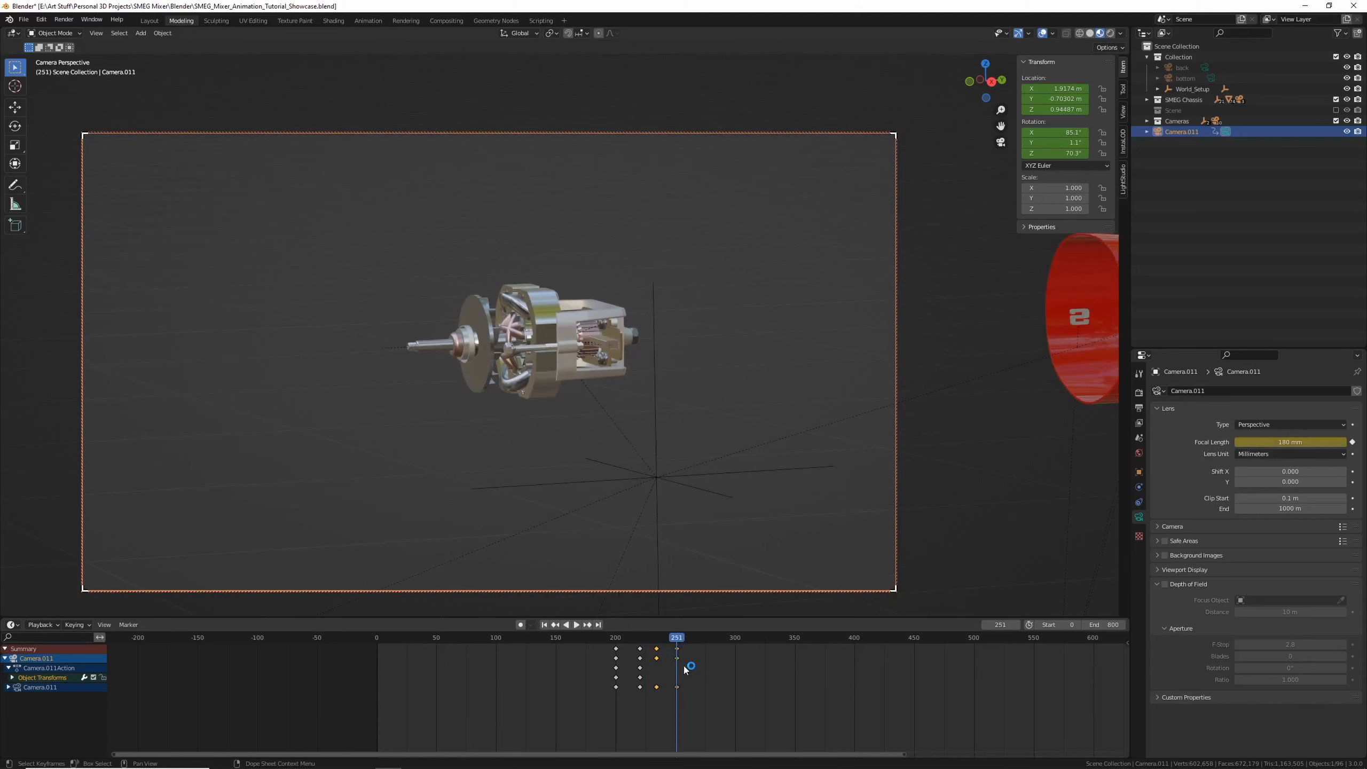
pyautogui.press('Down')
pyautogui.press('Up')
pyautogui.scroll(2, 1030, 591)
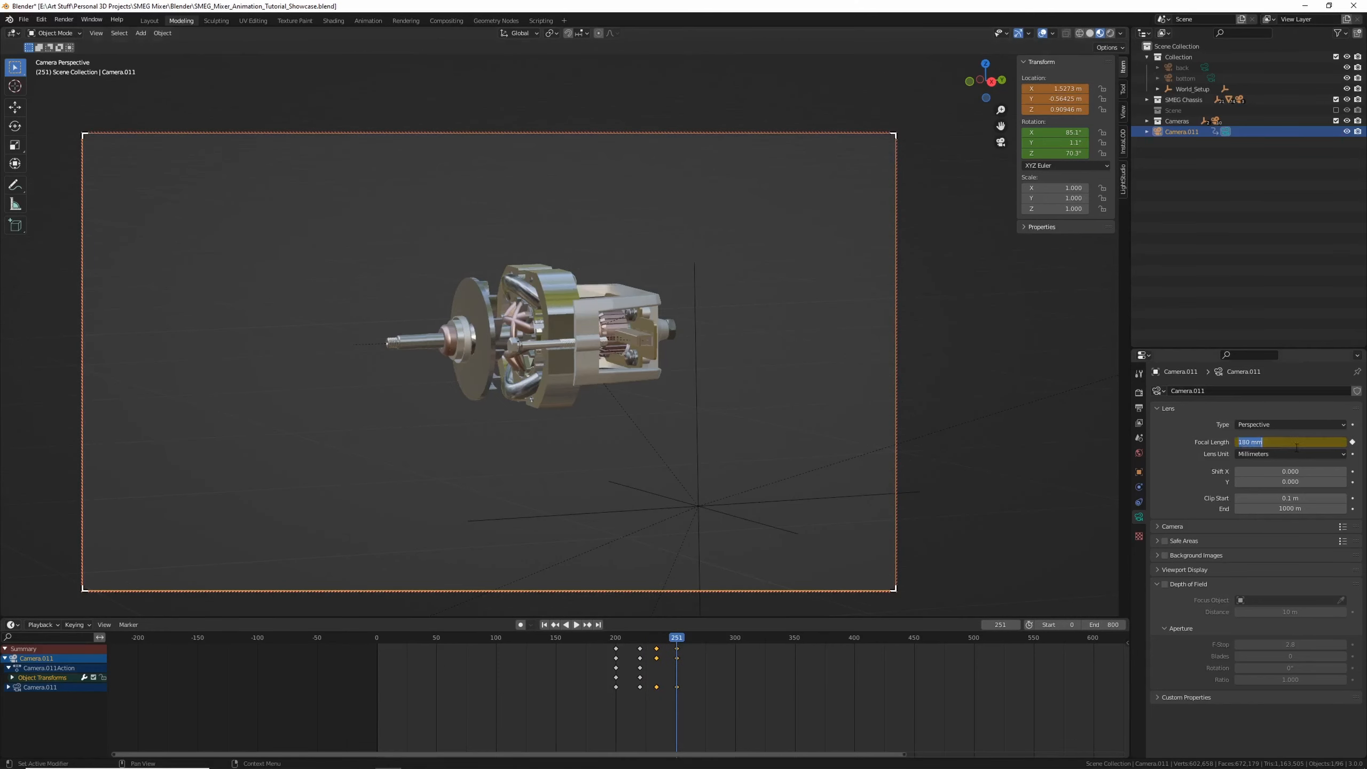
pyautogui.click(1296, 447)
pyautogui.write('160')
pyautogui.press('Return')
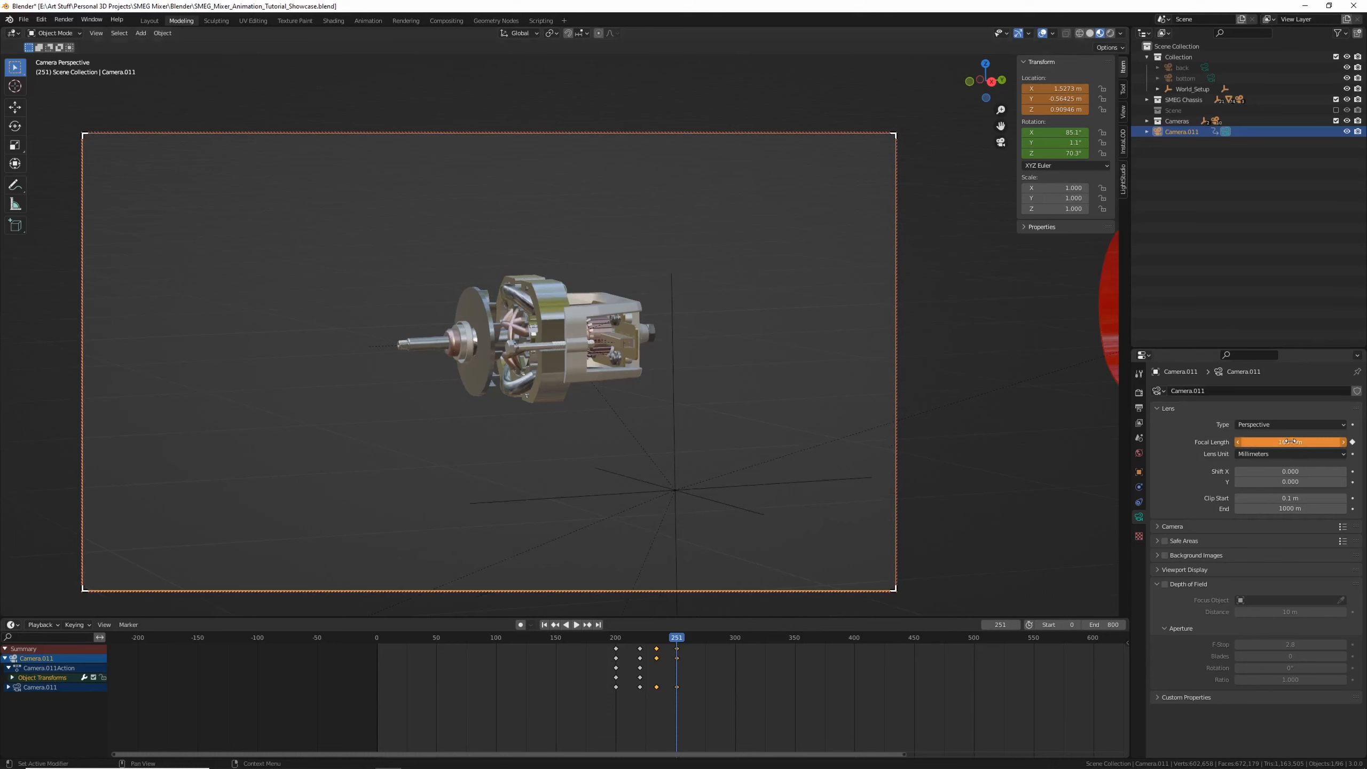
pyautogui.press('i')
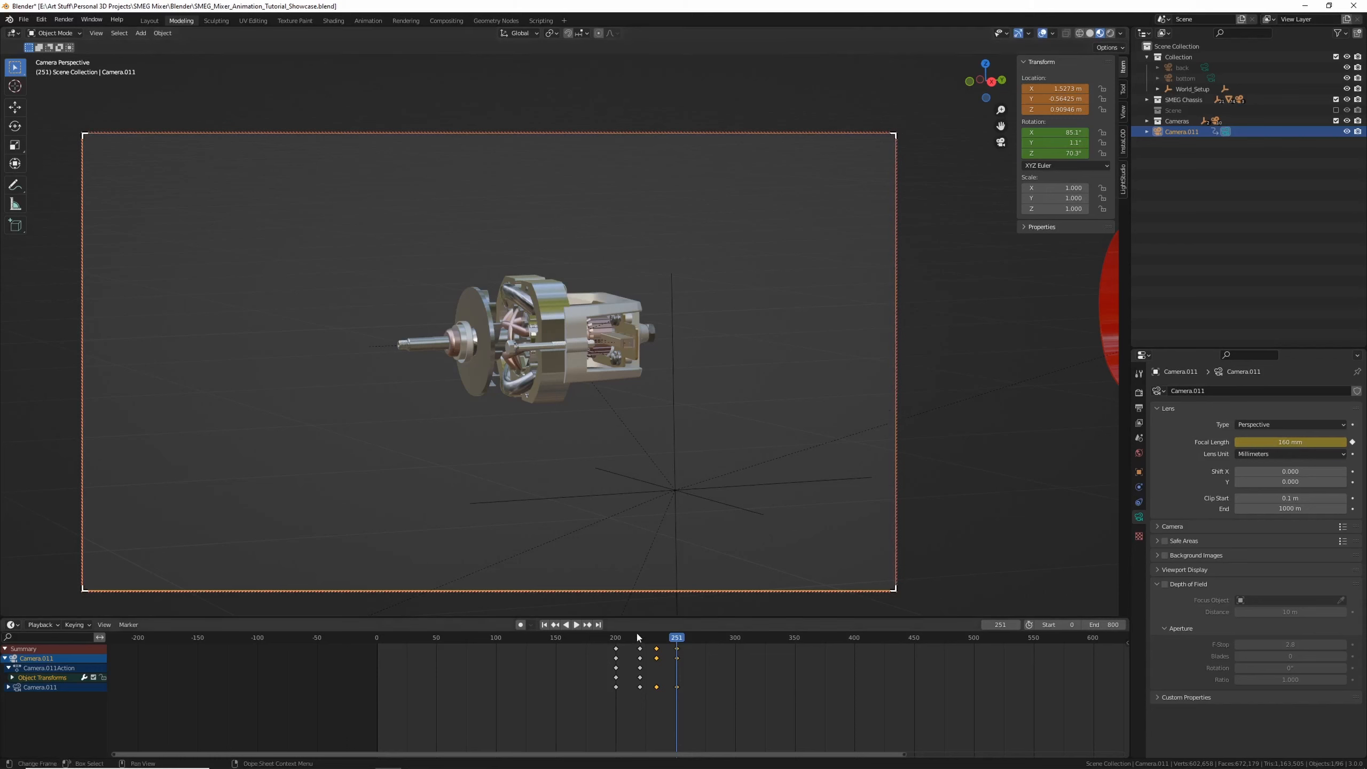
# Play back the camera animation from frame 200
pyautogui.click(610, 637)
pyautogui.press('space')
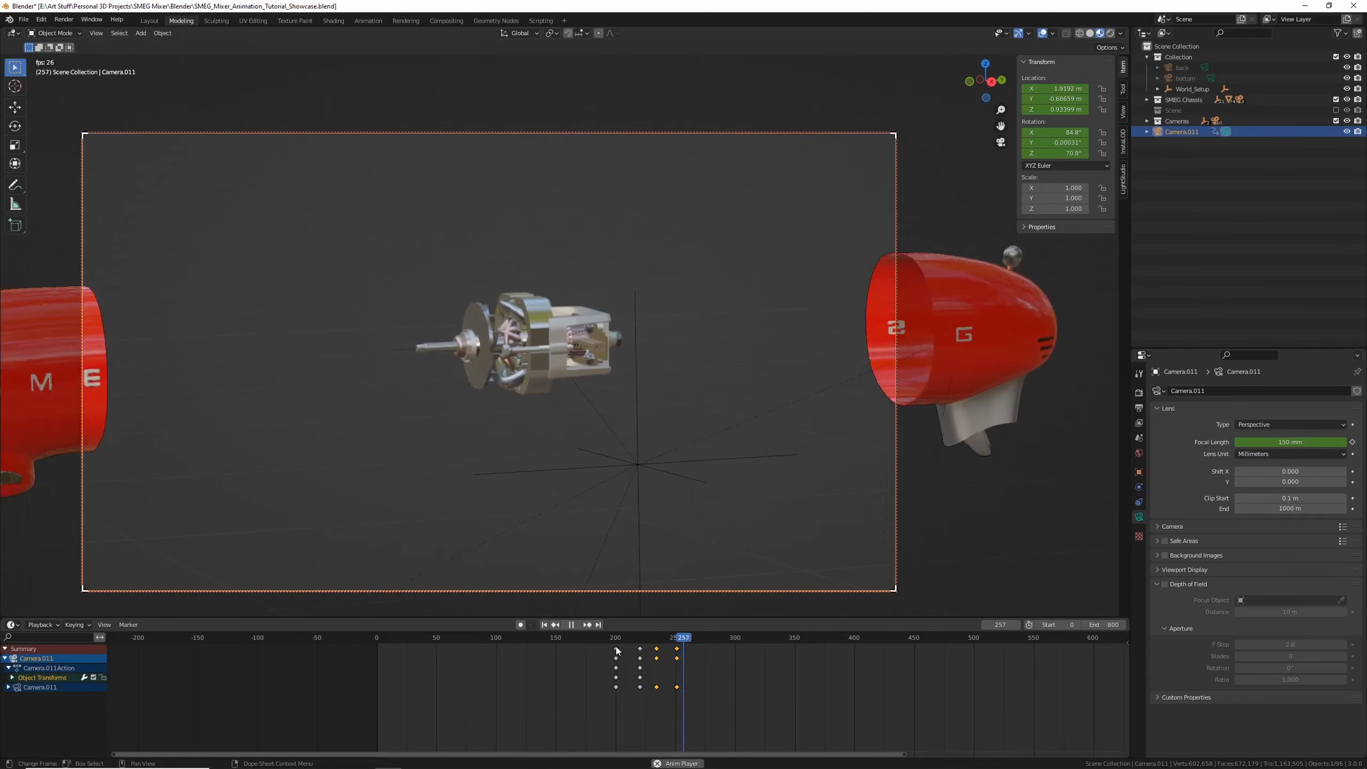
pyautogui.press('space')
# Shift the final camera keyframes later to about frame 265 and preview the timing
pyautogui.moveTo(677, 658); pyautogui.dragTo(695, 658)
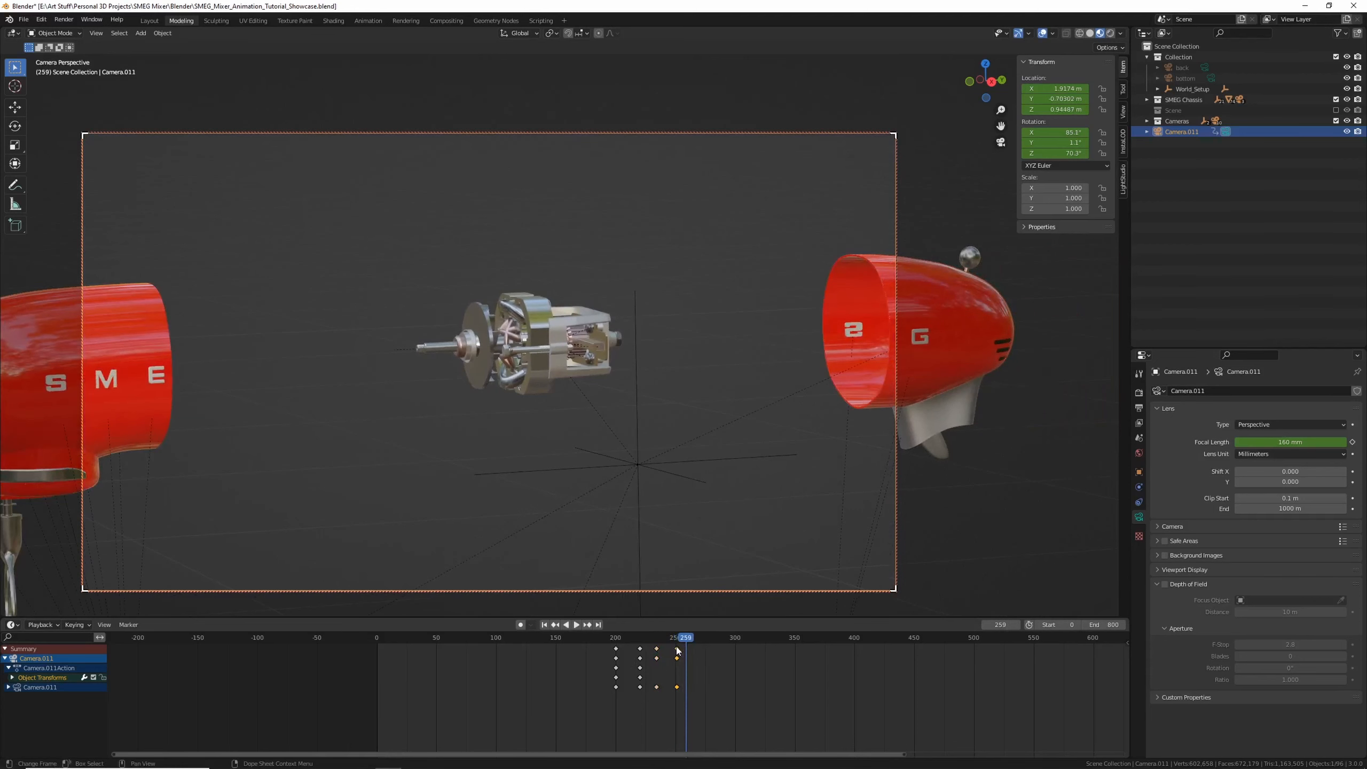
pyautogui.click(672, 639)
pyautogui.press('space')
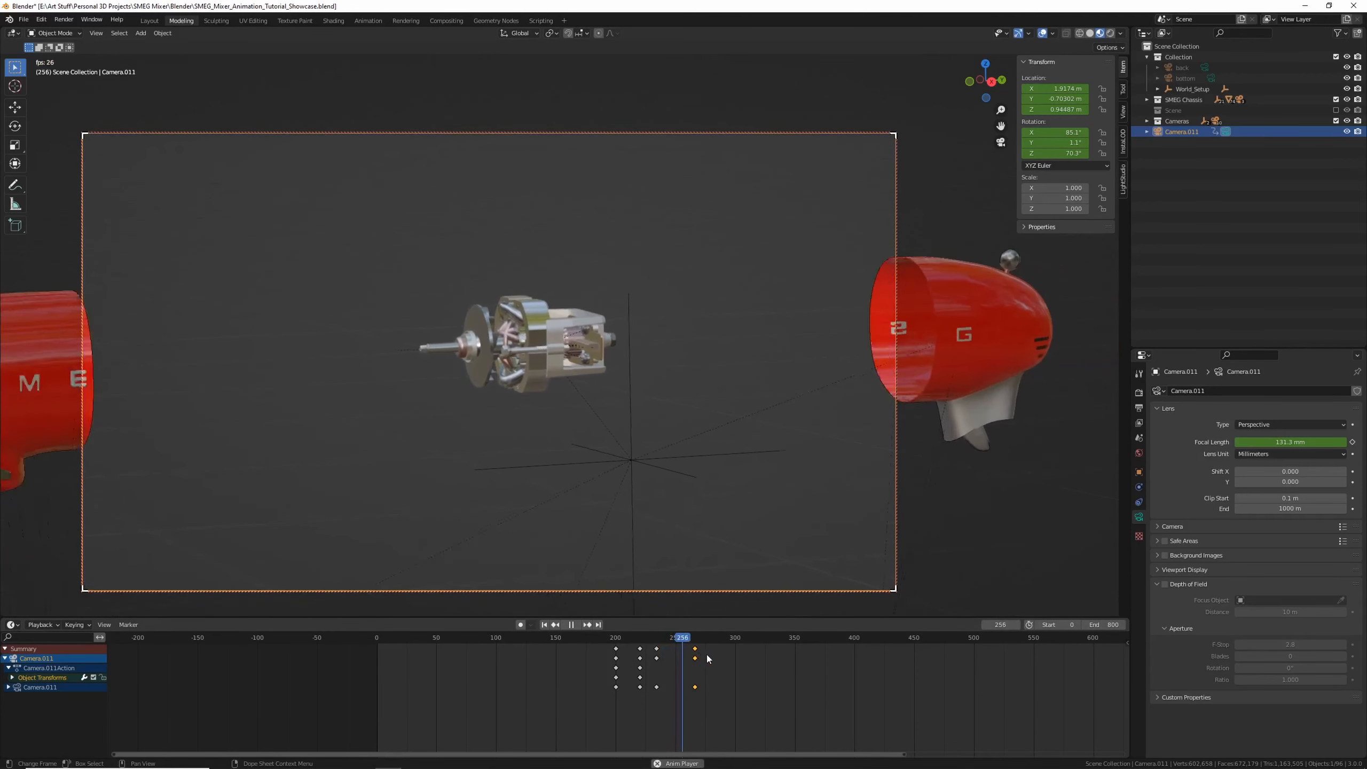
pyautogui.press('space')
# In the Graph Editor, move a camera curve key earlier to smooth the ease into the final framing
pyautogui.hotkey('ctrl', 'Tab')
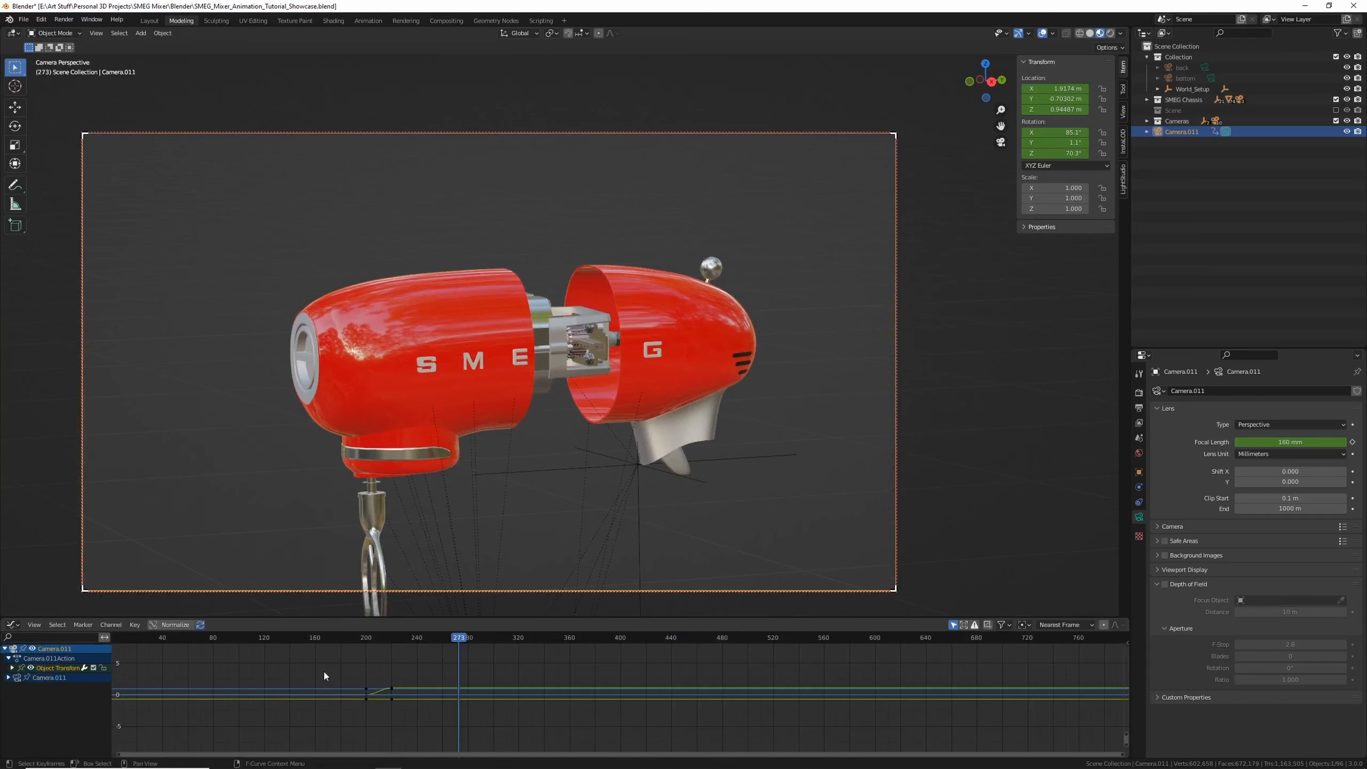
pyautogui.click(163, 625)
pyautogui.moveTo(459, 683); pyautogui.dragTo(522, 660, button='middle')
pyautogui.scroll(11, 503, 707)
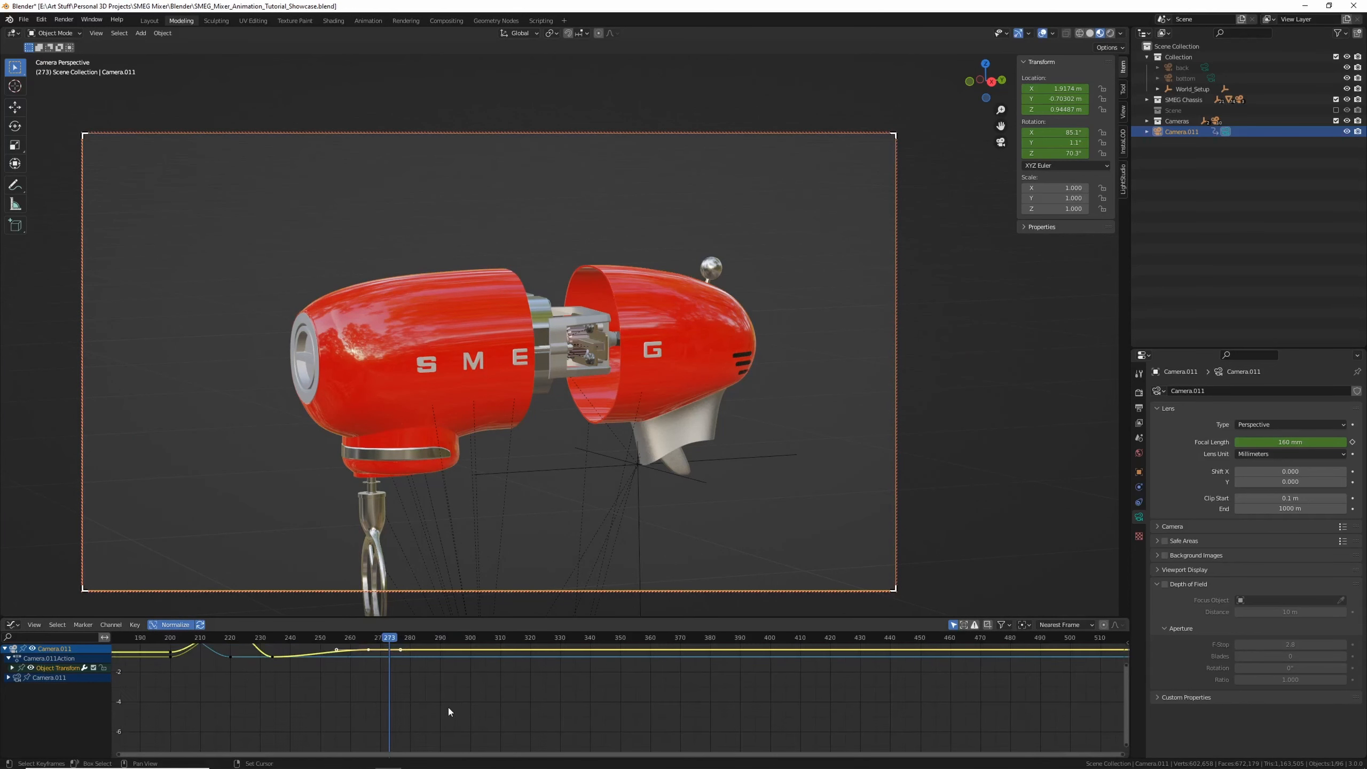
pyautogui.moveTo(448, 707); pyautogui.dragTo(639, 751, button='middle')
pyautogui.scroll(5, 557, 746)
pyautogui.click(538, 702)
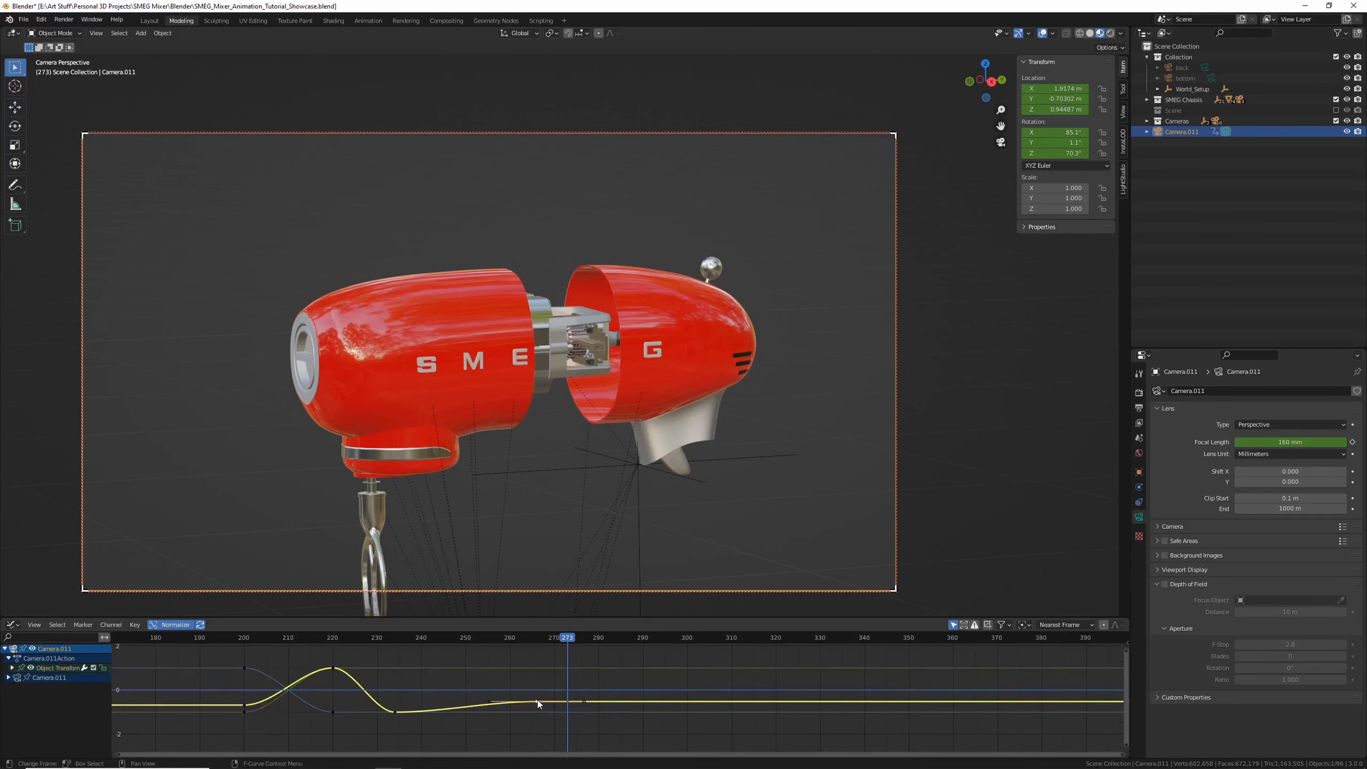
pyautogui.moveTo(490, 701); pyautogui.dragTo(429, 700)
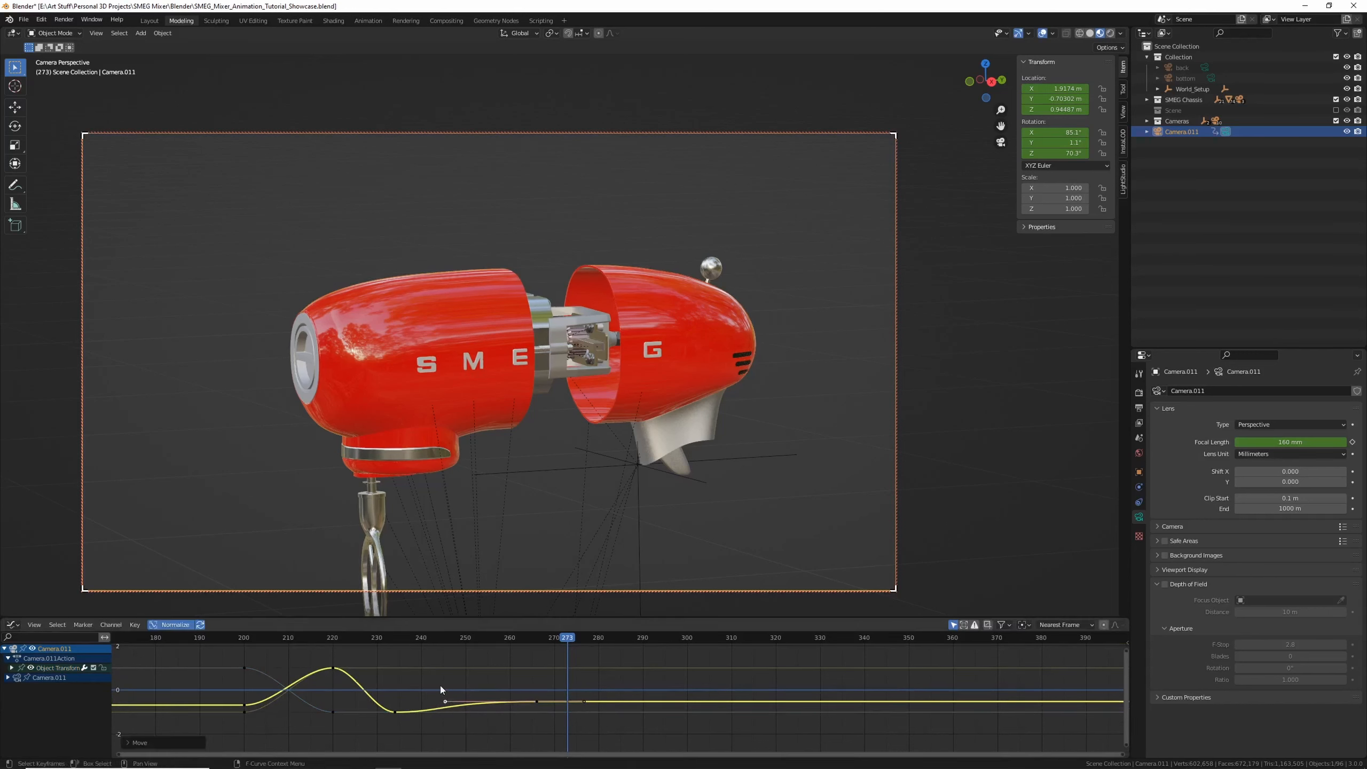
pyautogui.hotkey('ctrl', 'Tab')
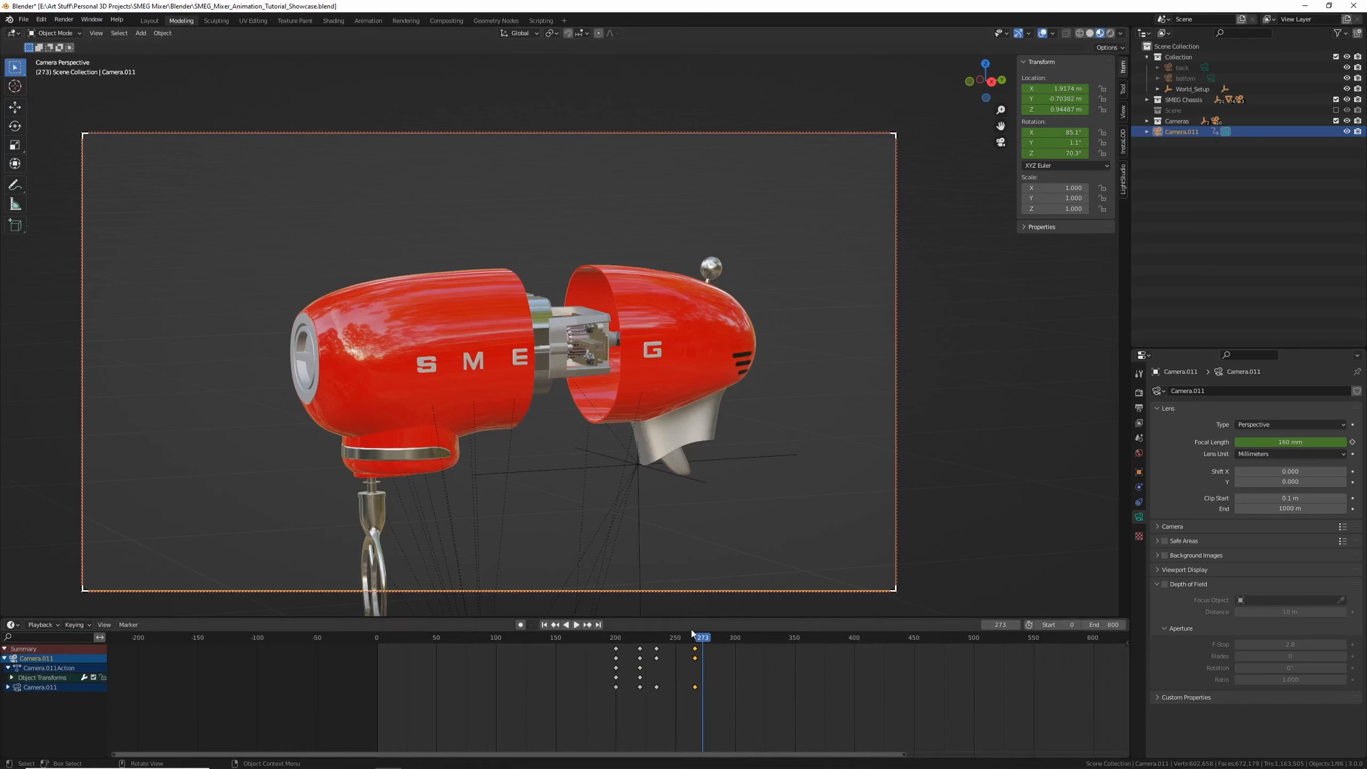
# Play back the camera move from several frames to preview the new timing
pyautogui.click(654, 637)
pyautogui.press('space')
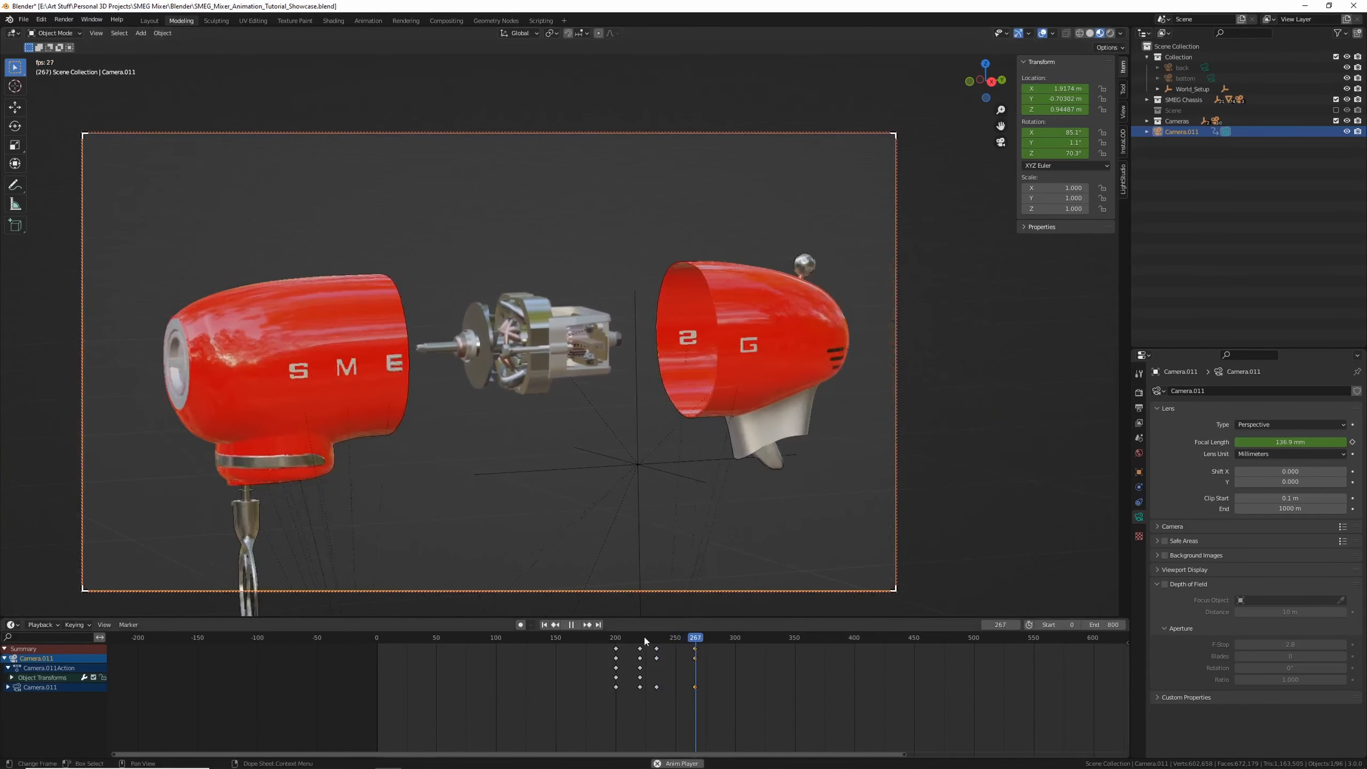
pyautogui.press('space')
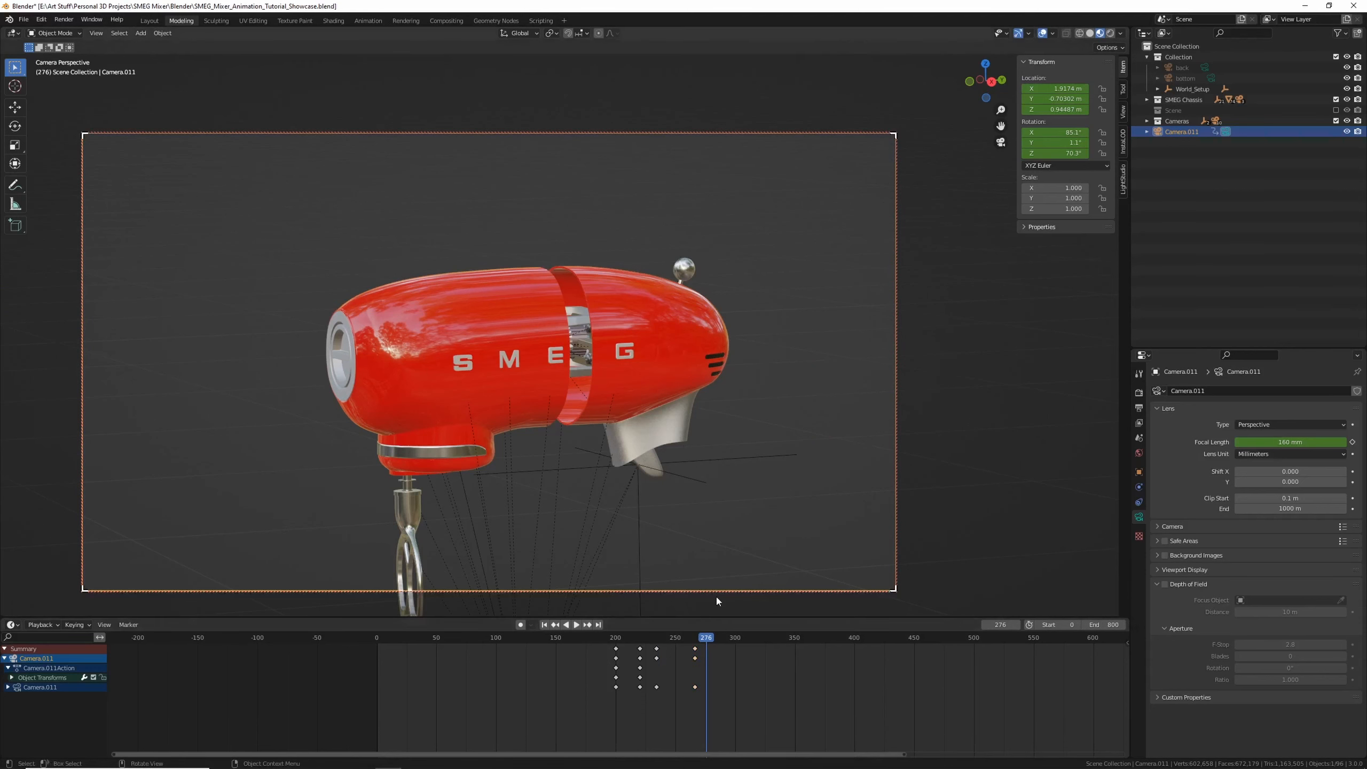
pyautogui.click(688, 639)
pyautogui.press('space')
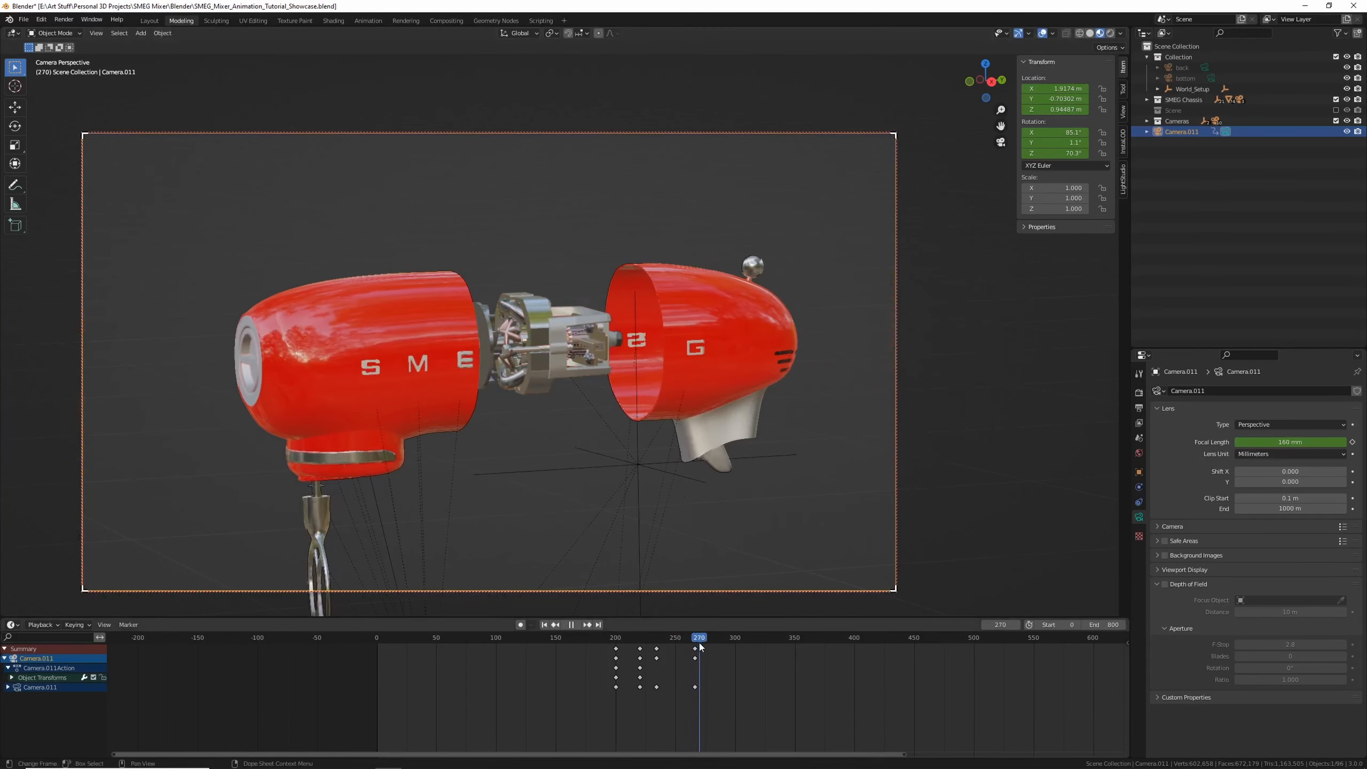
pyautogui.click(664, 644)
pyautogui.press('space')
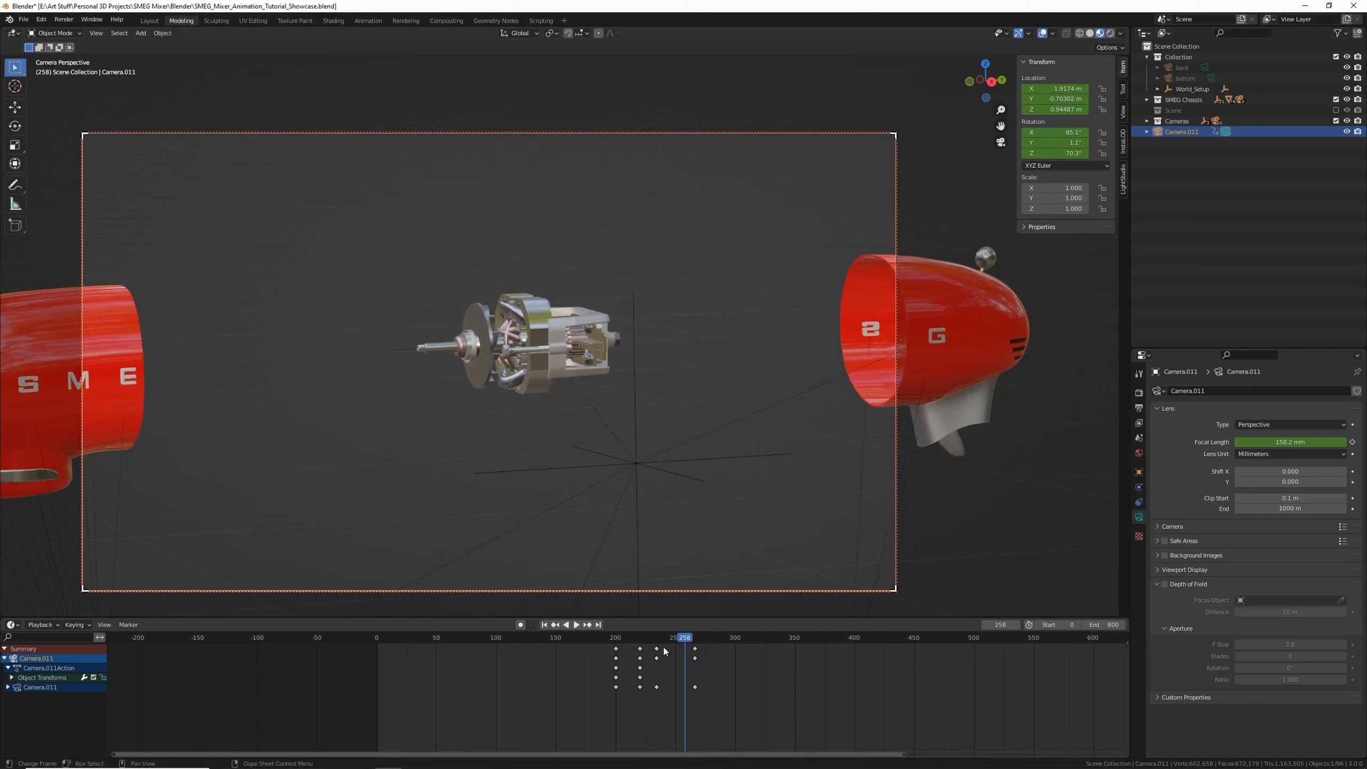
# Reposition the camera framing at frame 234 and insert a keyframe
pyautogui.press('Down')
pyautogui.press('Down')
pyautogui.press('Up')
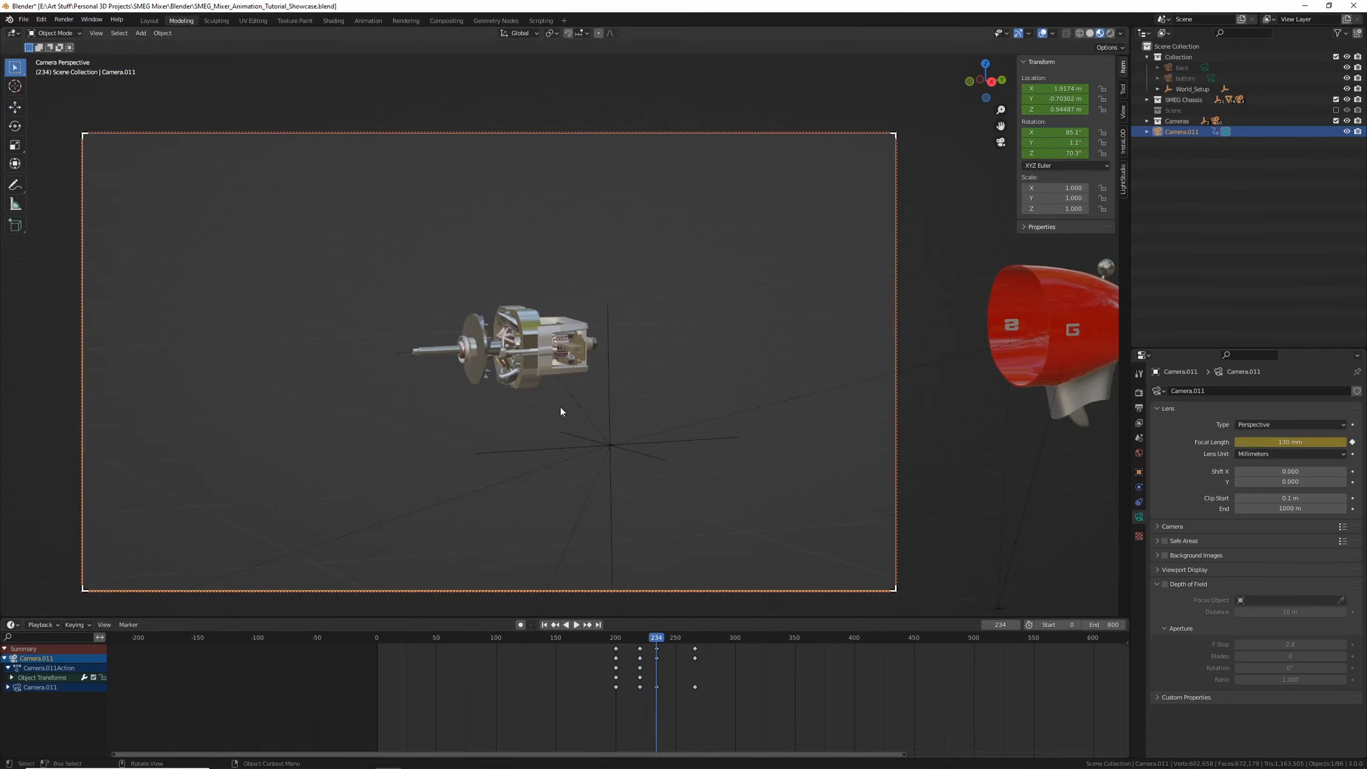
pyautogui.keyDown('shift'); pyautogui.moveTo(549, 405); pyautogui.dragTo(535, 421, button='middle'); pyautogui.keyUp('shift')
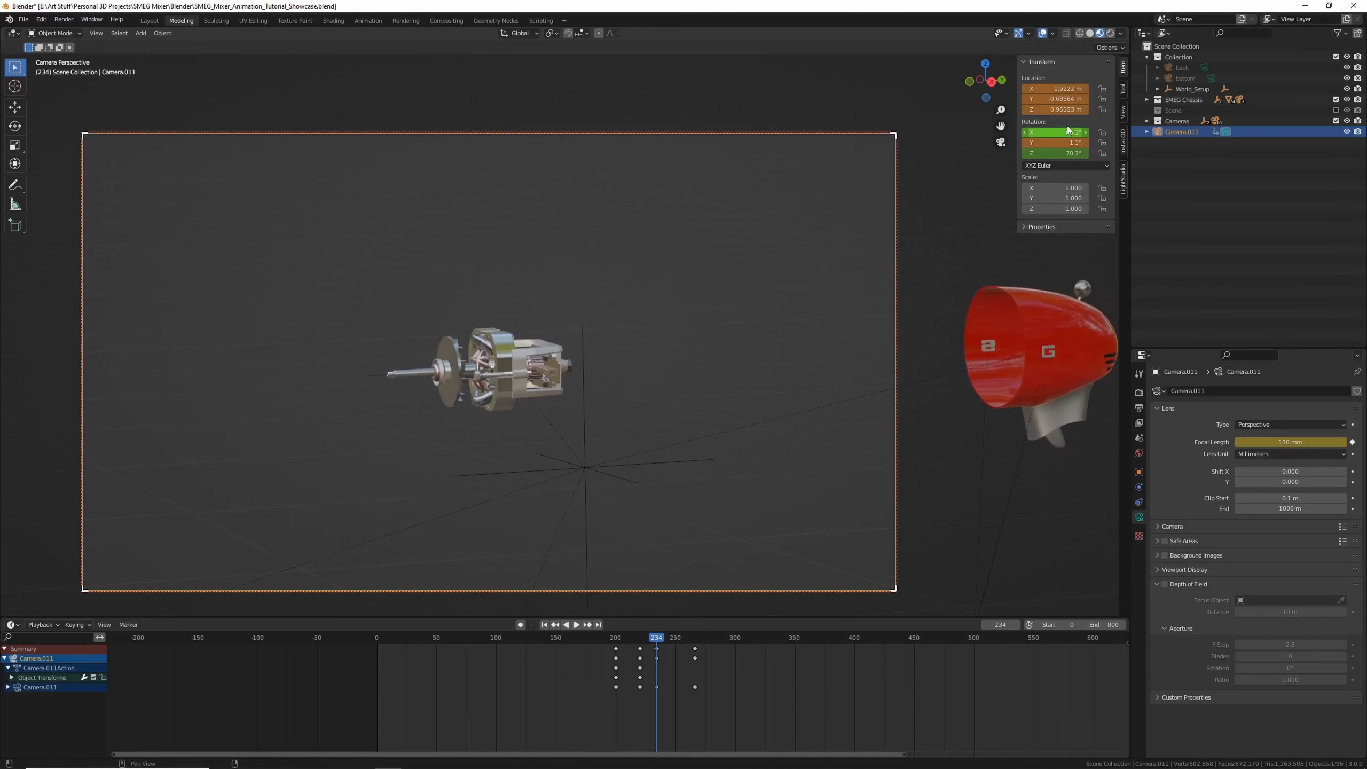
pyautogui.press('i')
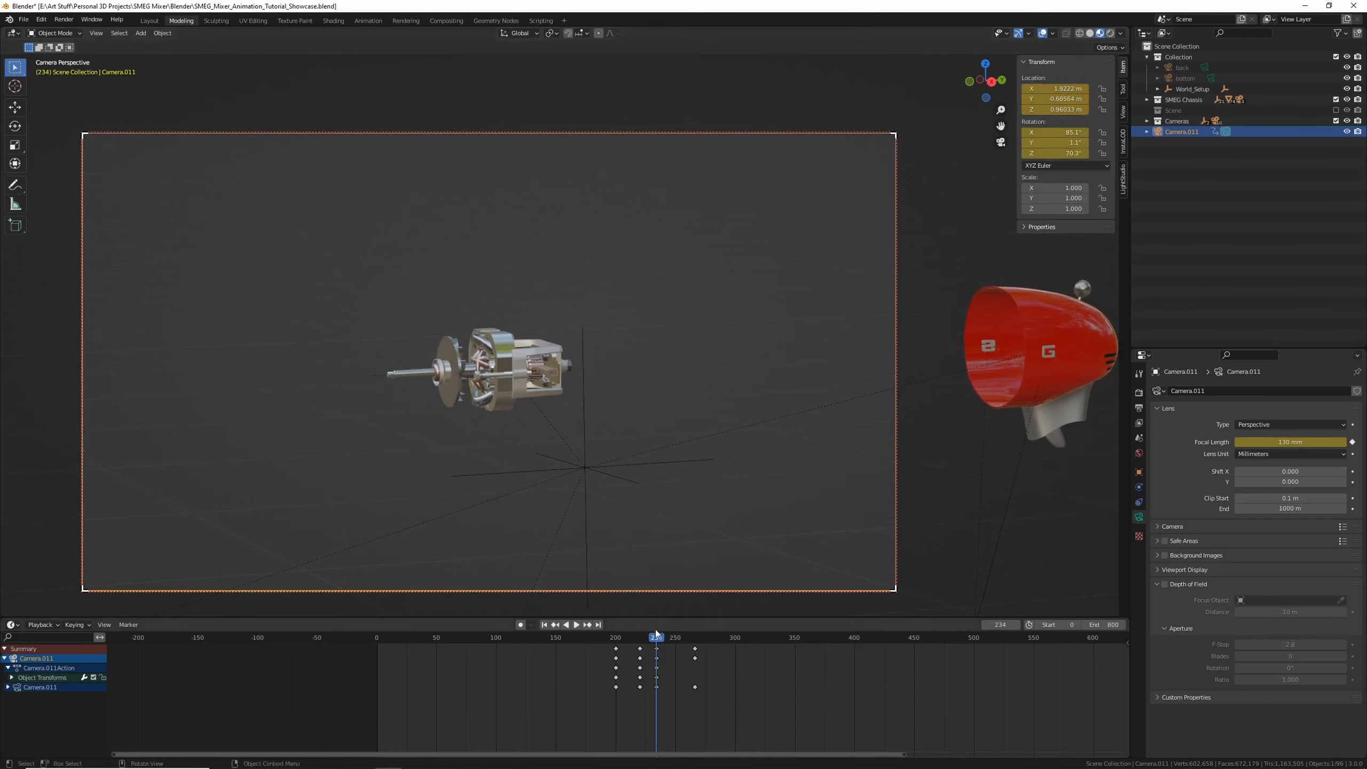
# At frame 266, reposition the camera, set its Y rotation to 0°, and keyframe it
pyautogui.moveTo(656, 630); pyautogui.dragTo(696, 634)
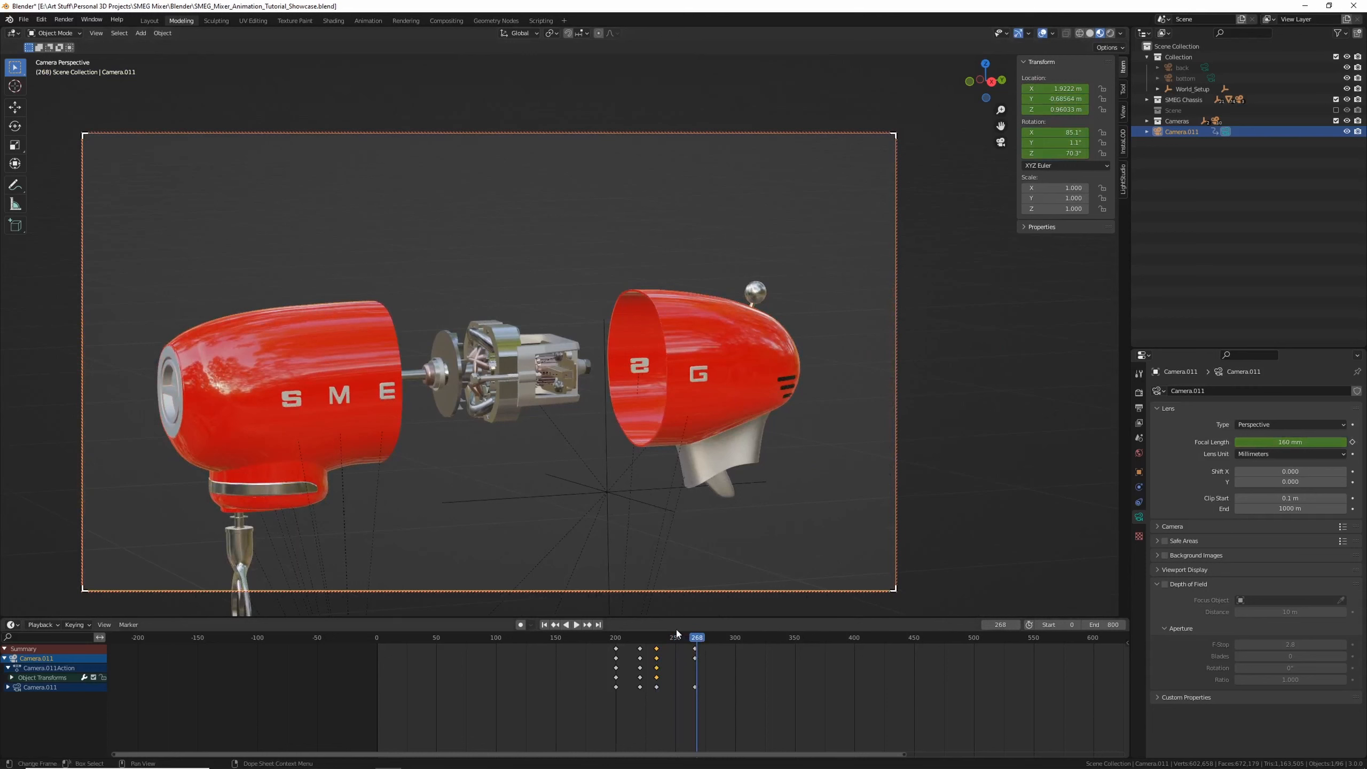
pyautogui.press('Down')
pyautogui.keyDown('shift'); pyautogui.moveTo(574, 414); pyautogui.dragTo(542, 403, button='middle'); pyautogui.keyUp('shift')
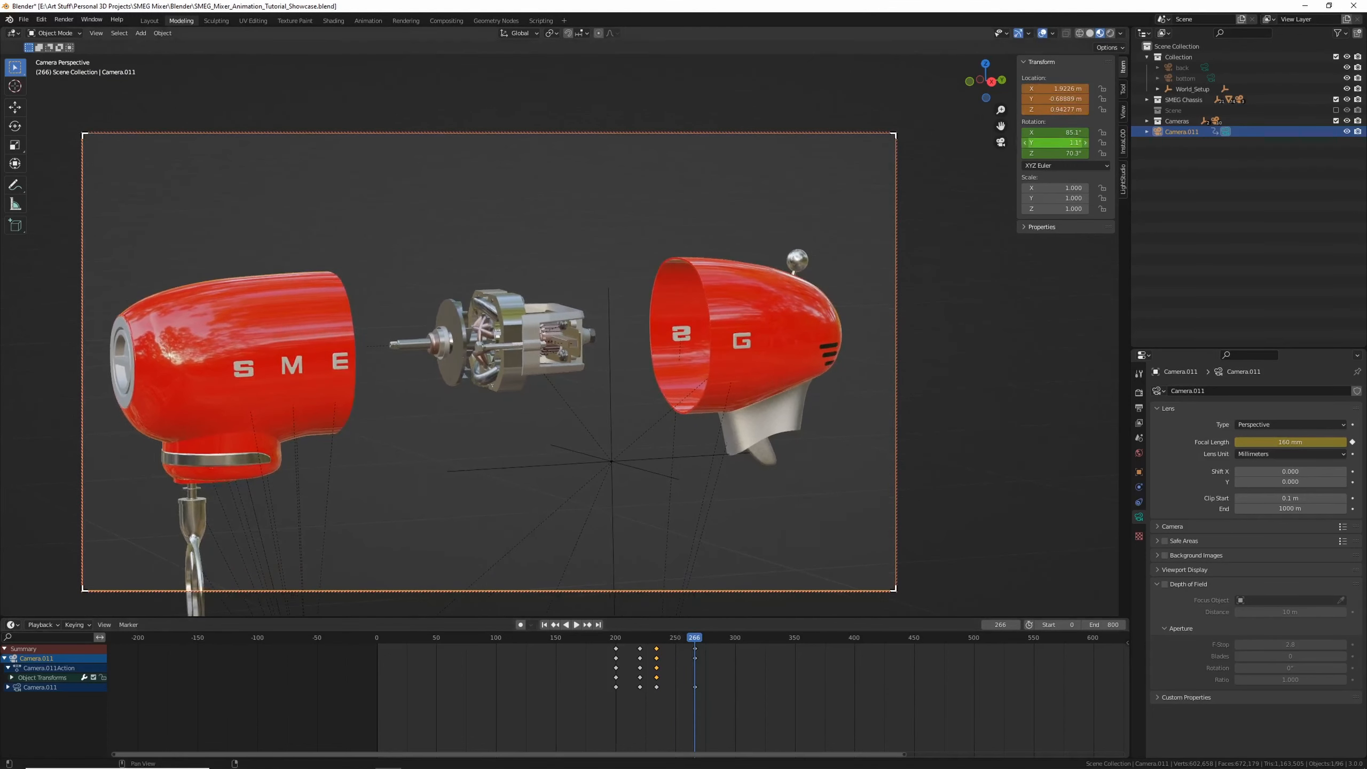
pyautogui.moveTo(1071, 142)
pyautogui.mouseDown()
pyautogui.moveTo(1068, 154)
pyautogui.moveTo(1064, 133)
pyautogui.mouseUp()
pyautogui.click(1068, 141)
pyautogui.press('Return')
pyautogui.keyDown('shift'); pyautogui.moveTo(670, 331); pyautogui.dragTo(638, 323, button='middle'); pyautogui.keyUp('shift')
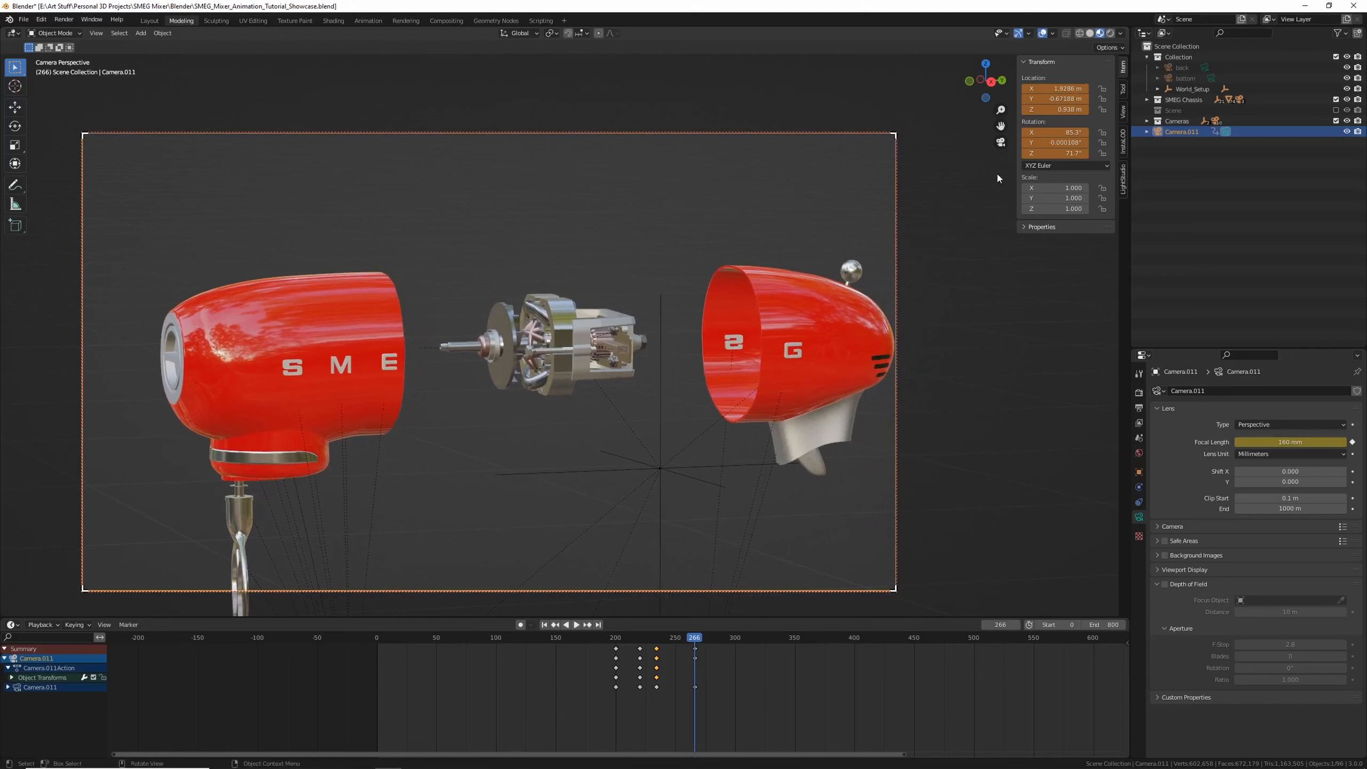
pyautogui.press('i')
pyautogui.press('i')
# Play back from frame 200 and scrub around frame 234 to check the camera motion
pyautogui.click(616, 637)
pyautogui.press('space')
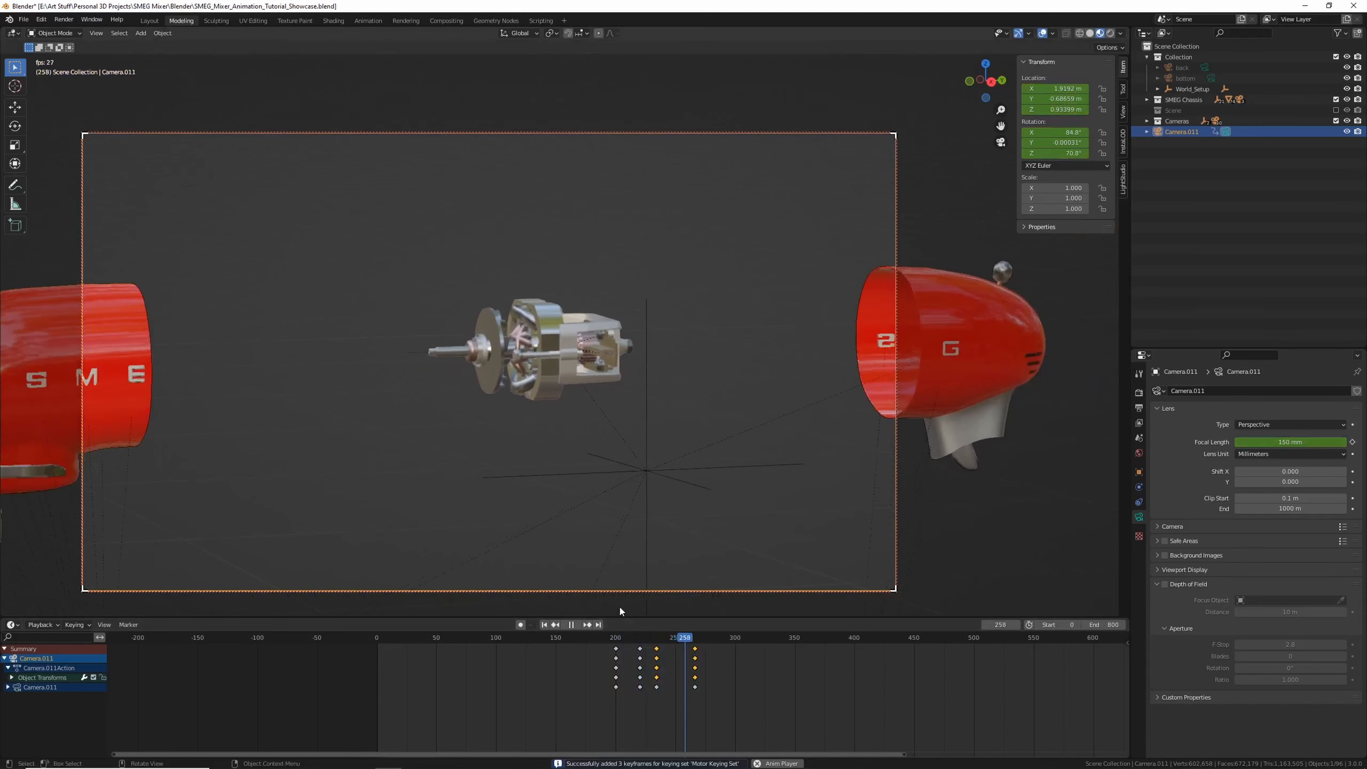
pyautogui.press('space')
pyautogui.moveTo(658, 637)
pyautogui.mouseDown()
pyautogui.moveTo(687, 638)
pyautogui.moveTo(656, 638)
pyautogui.mouseUp()
pyautogui.press('Right')
pyautogui.press('Left')
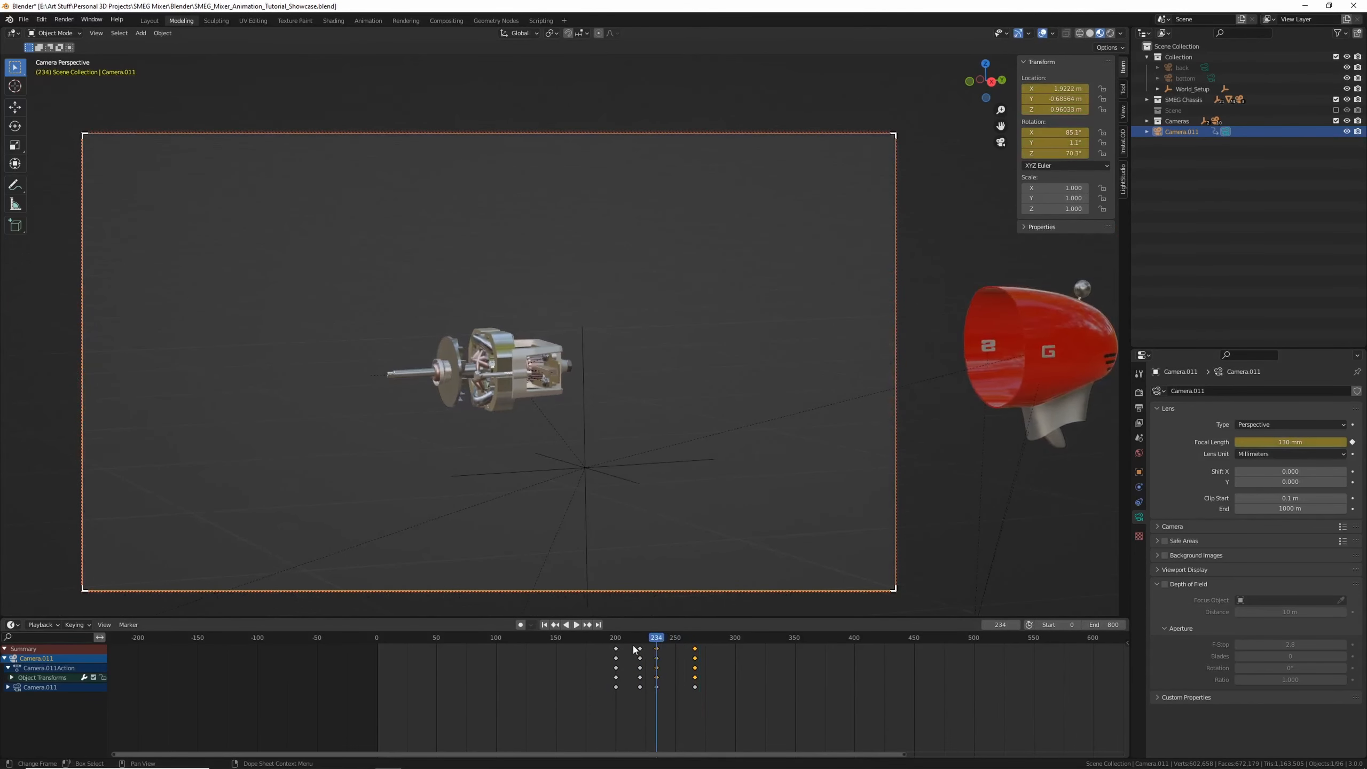
# Jump back and forth between the camera keyframes and replay the animation to compare framings
pyautogui.press('Up')
pyautogui.press('Down')
pyautogui.press('Up')
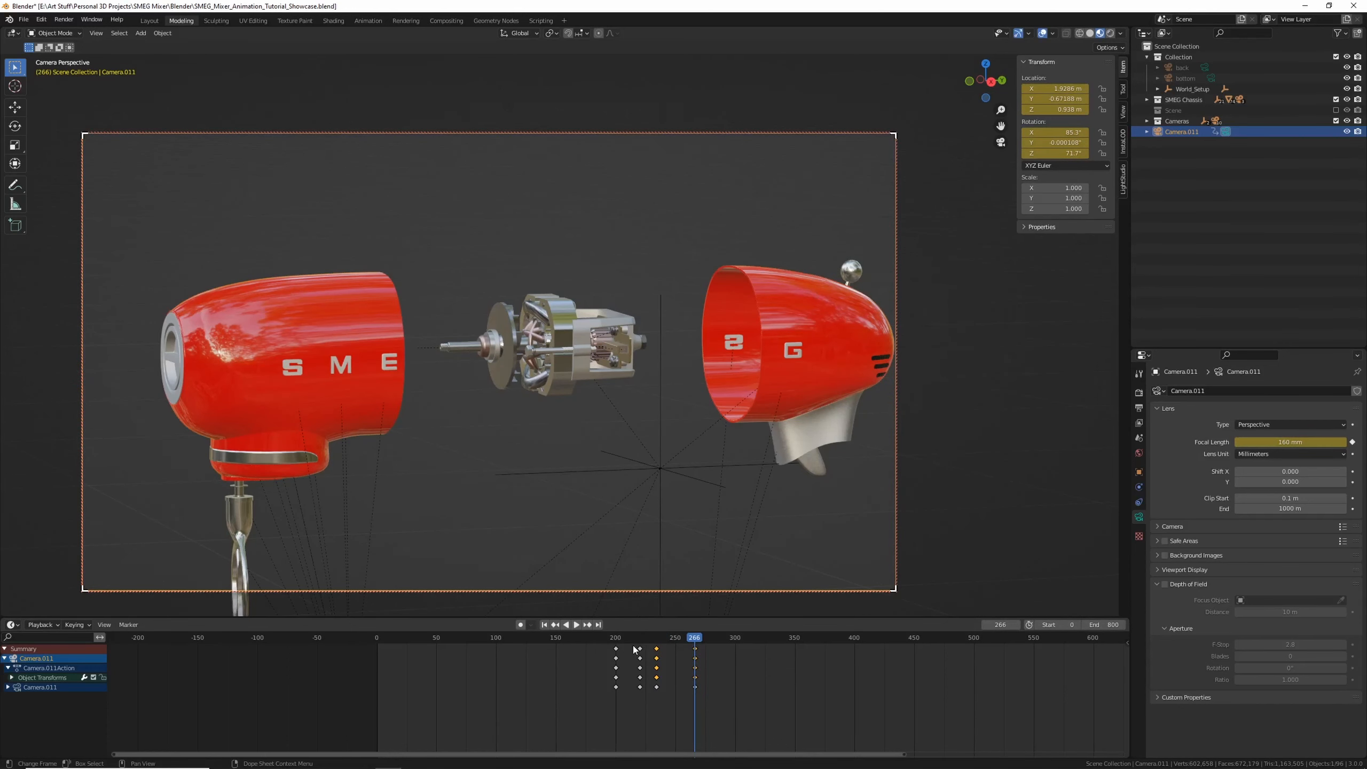
pyautogui.press('Down')
pyautogui.press('Up')
pyautogui.press('Down')
pyautogui.press('Down')
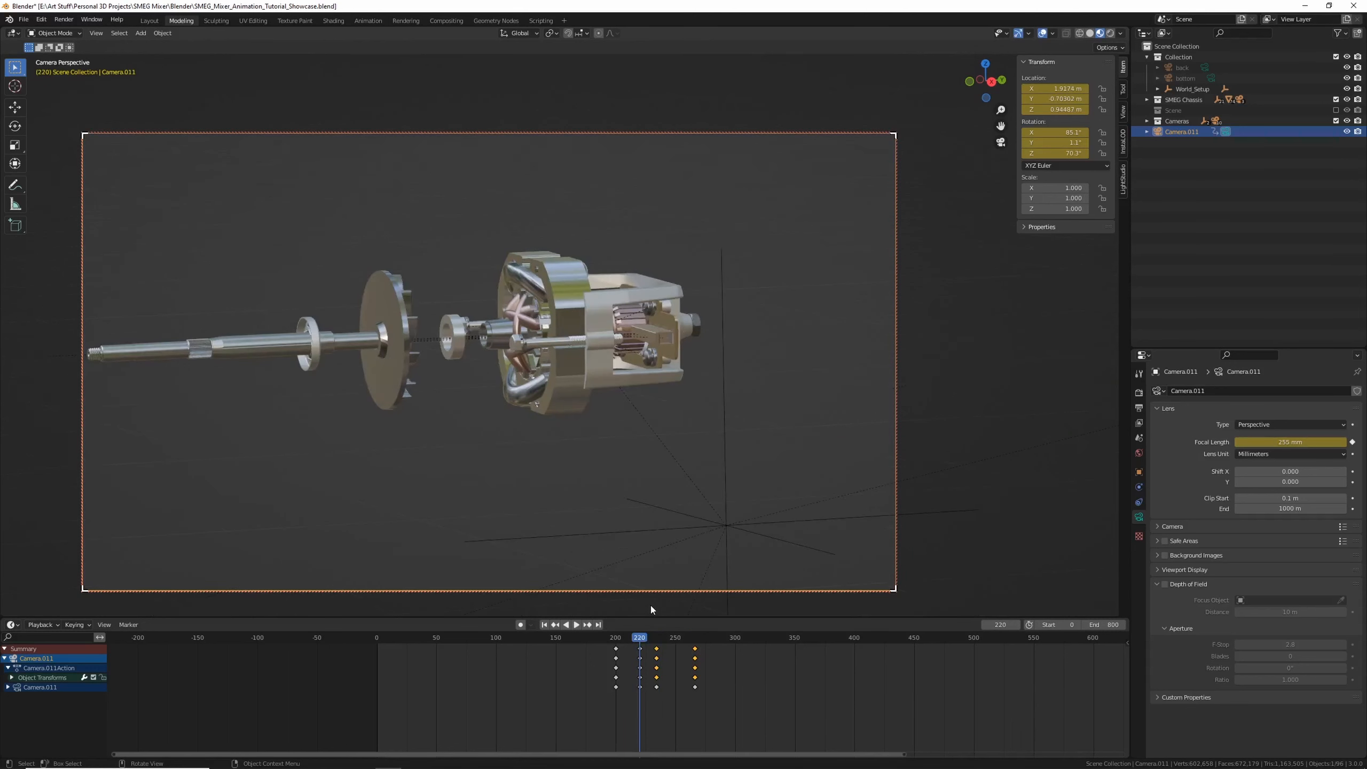
pyautogui.press('Up')
pyautogui.press('Up')
pyautogui.press('Down')
pyautogui.press('Up')
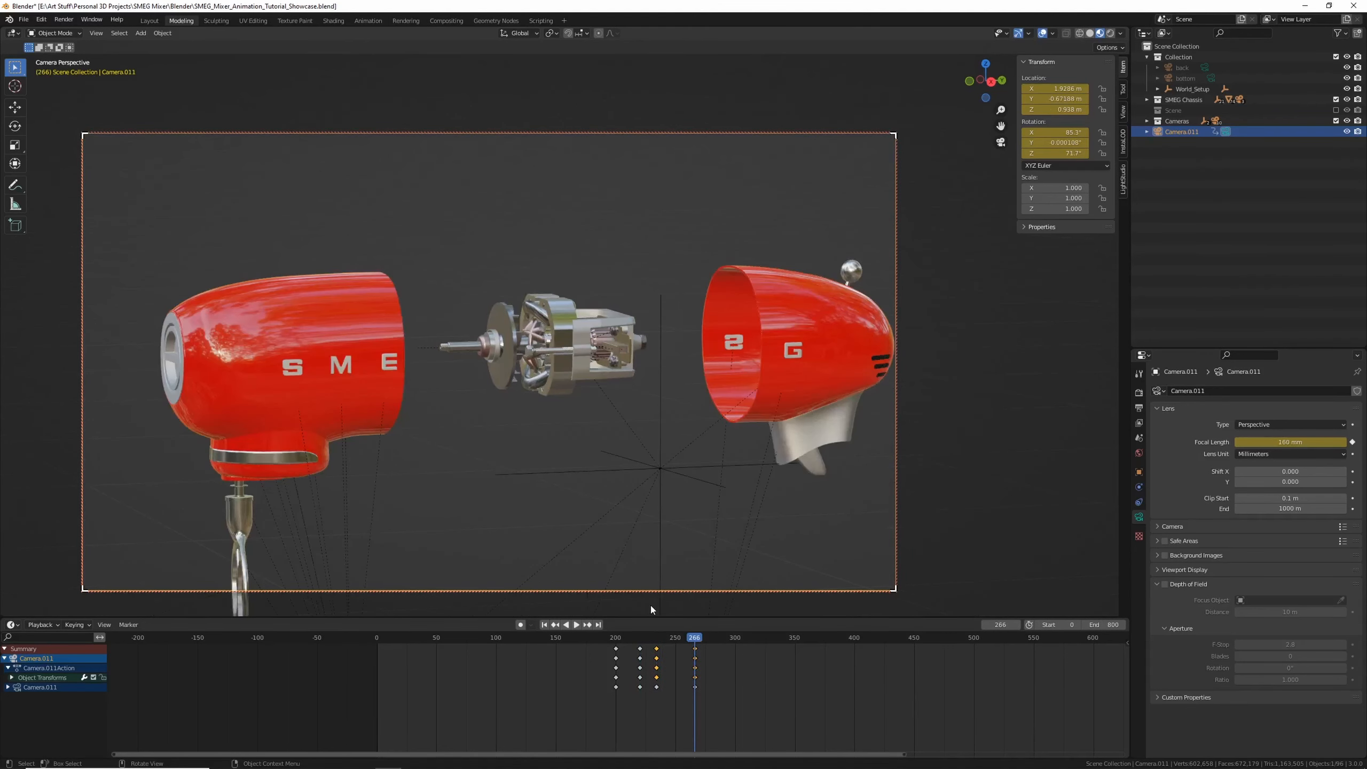
pyautogui.press('Down')
pyautogui.press('Up')
pyautogui.moveTo(683, 637); pyautogui.dragTo(660, 667)
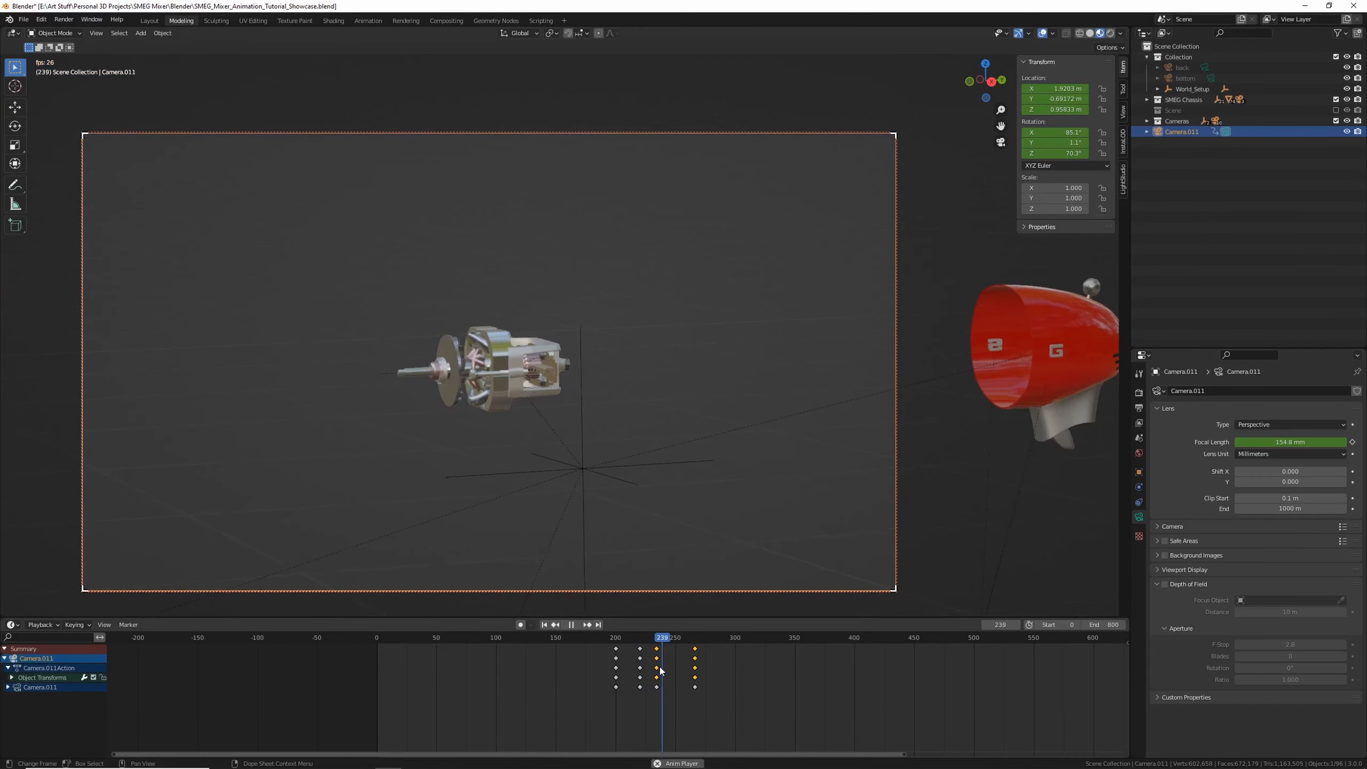
pyautogui.press('space')
pyautogui.press('space')
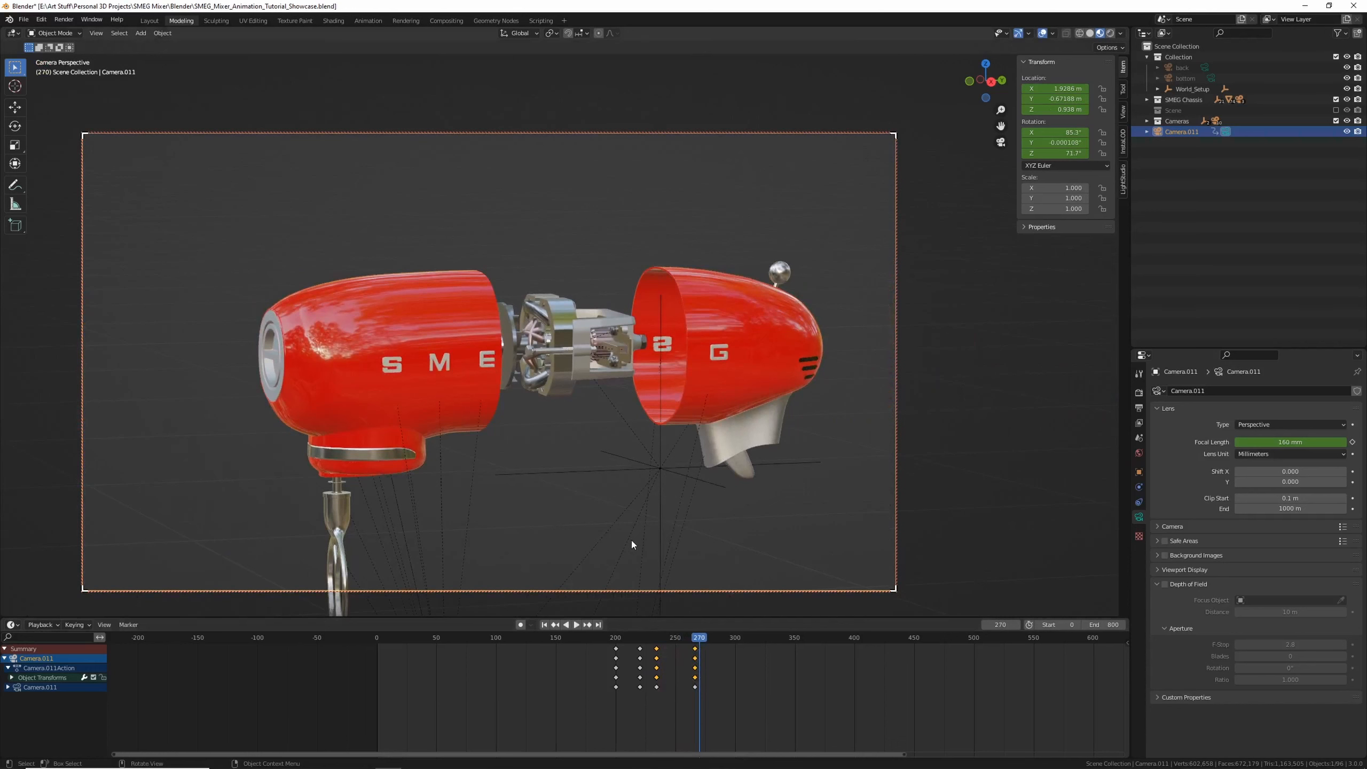
# Nudge the camera framing slightly at frame 266 and keyframe it again
pyautogui.press('Left')
pyautogui.press('Left')
pyautogui.press('Left')
pyautogui.press('Left')
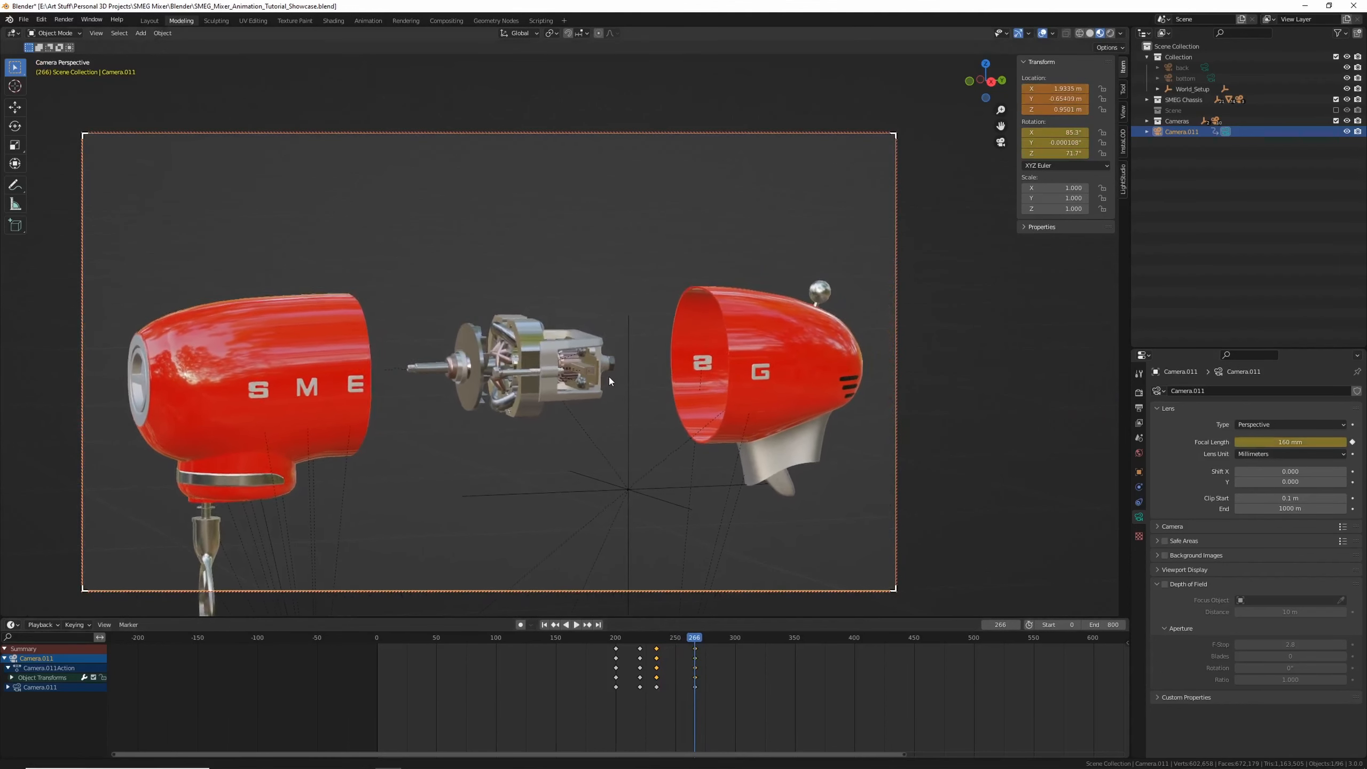
pyautogui.keyDown('shift'); pyautogui.moveTo(609, 376); pyautogui.dragTo(605, 379, button='middle'); pyautogui.keyUp('shift')
pyautogui.press('i')
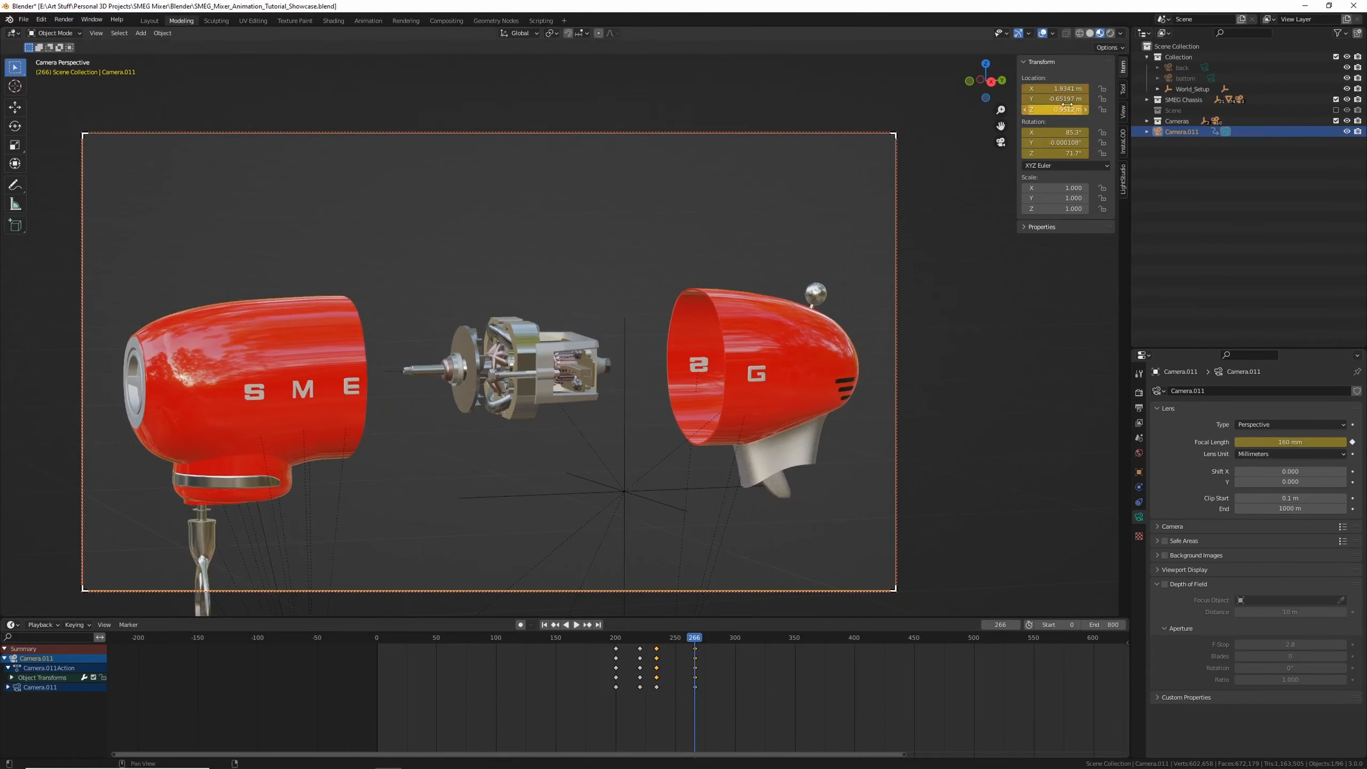
# Reframe the camera at frame 200 and insert a keyframe there
pyautogui.click(600, 650)
pyautogui.press('space')
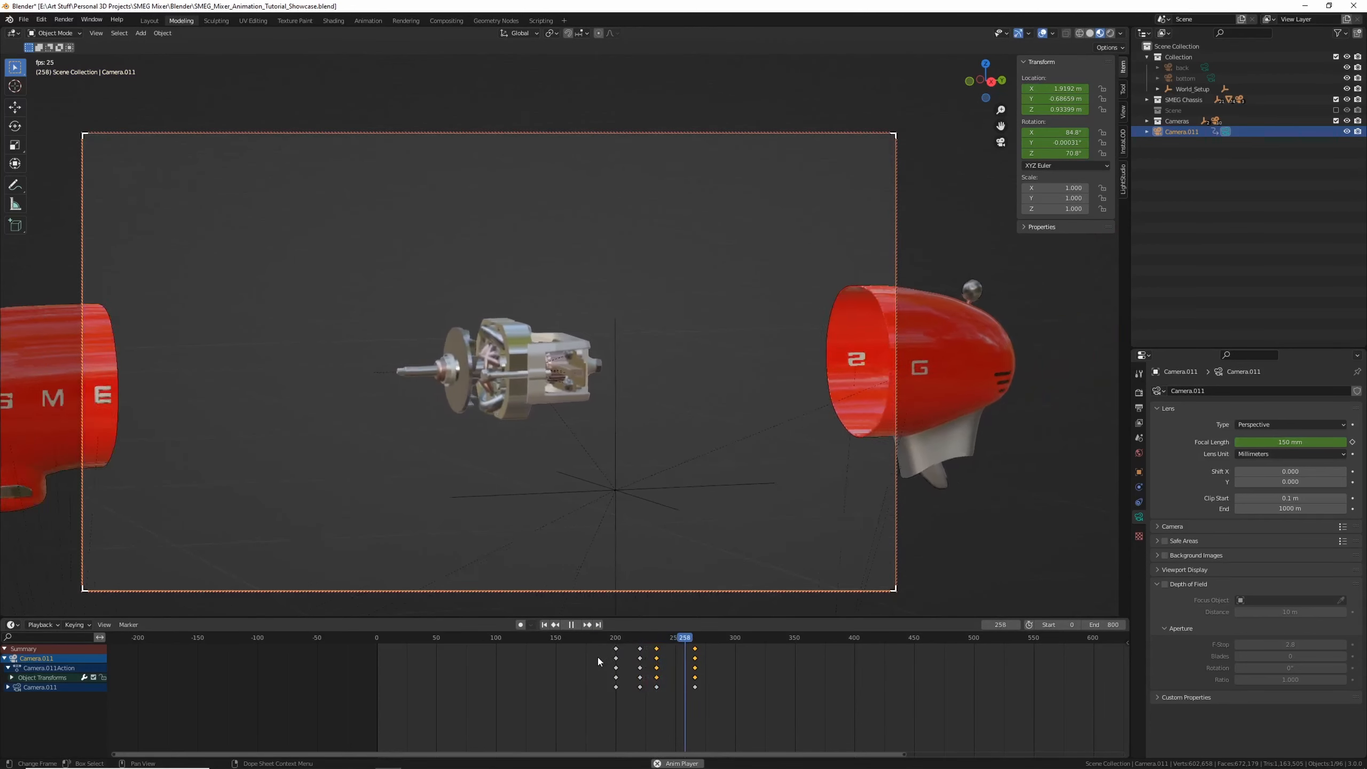
pyautogui.press('space')
pyautogui.click(616, 658)
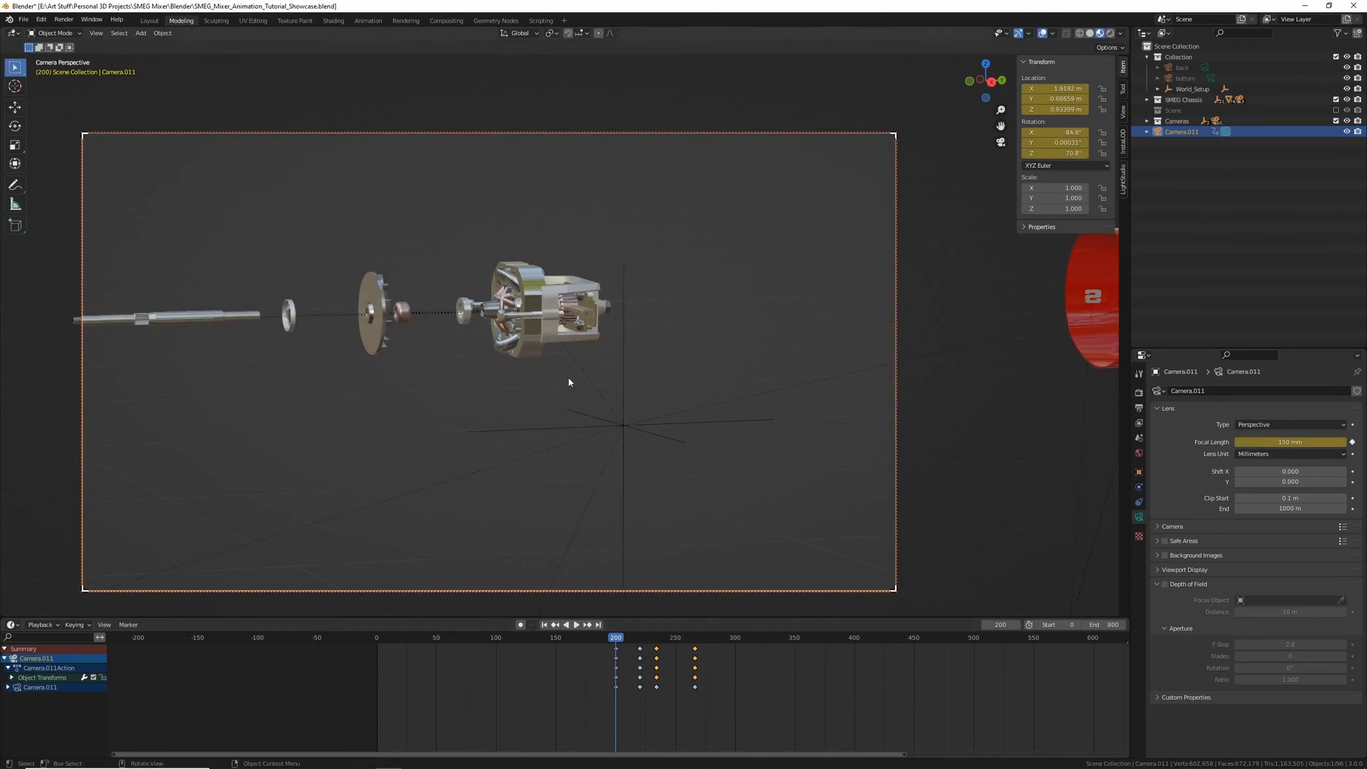
pyautogui.keyDown('shift'); pyautogui.moveTo(569, 379); pyautogui.dragTo(577, 424, button='middle'); pyautogui.keyUp('shift')
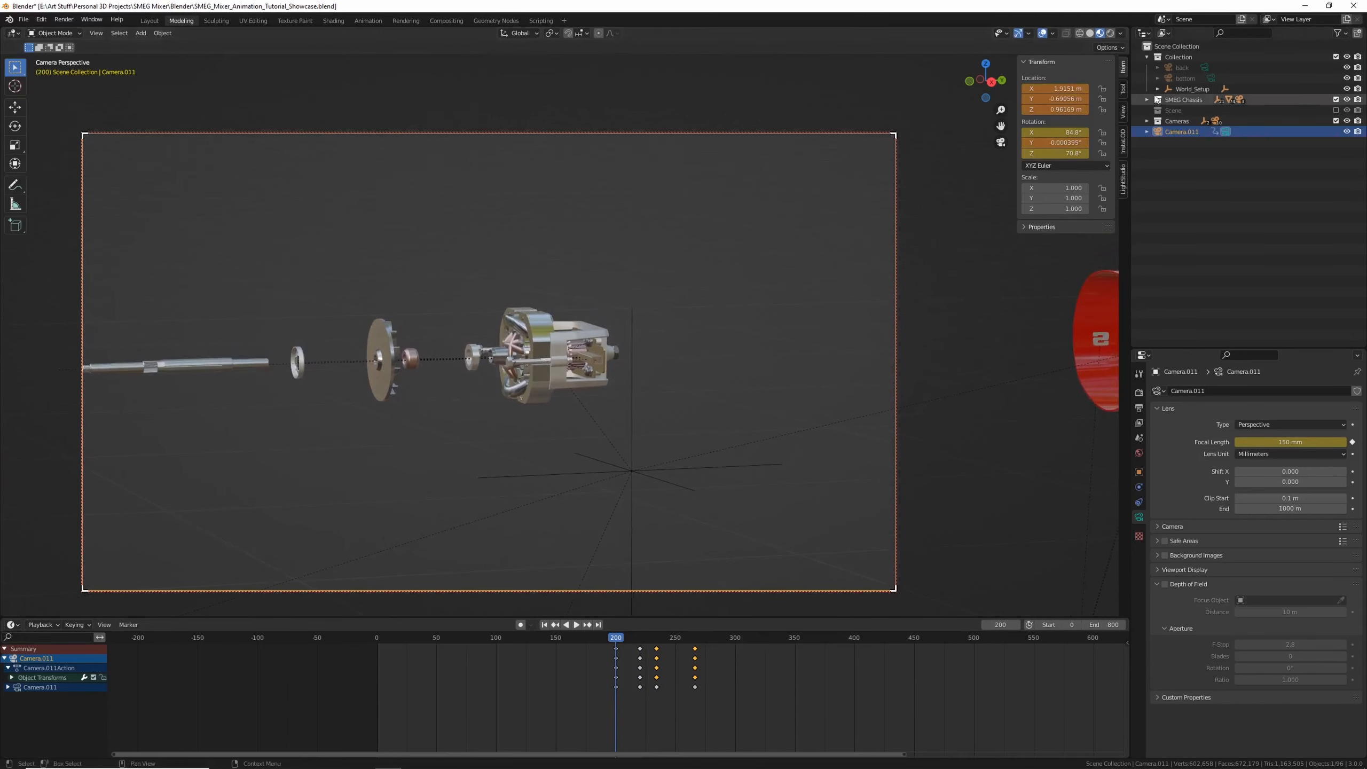
pyautogui.press('i')
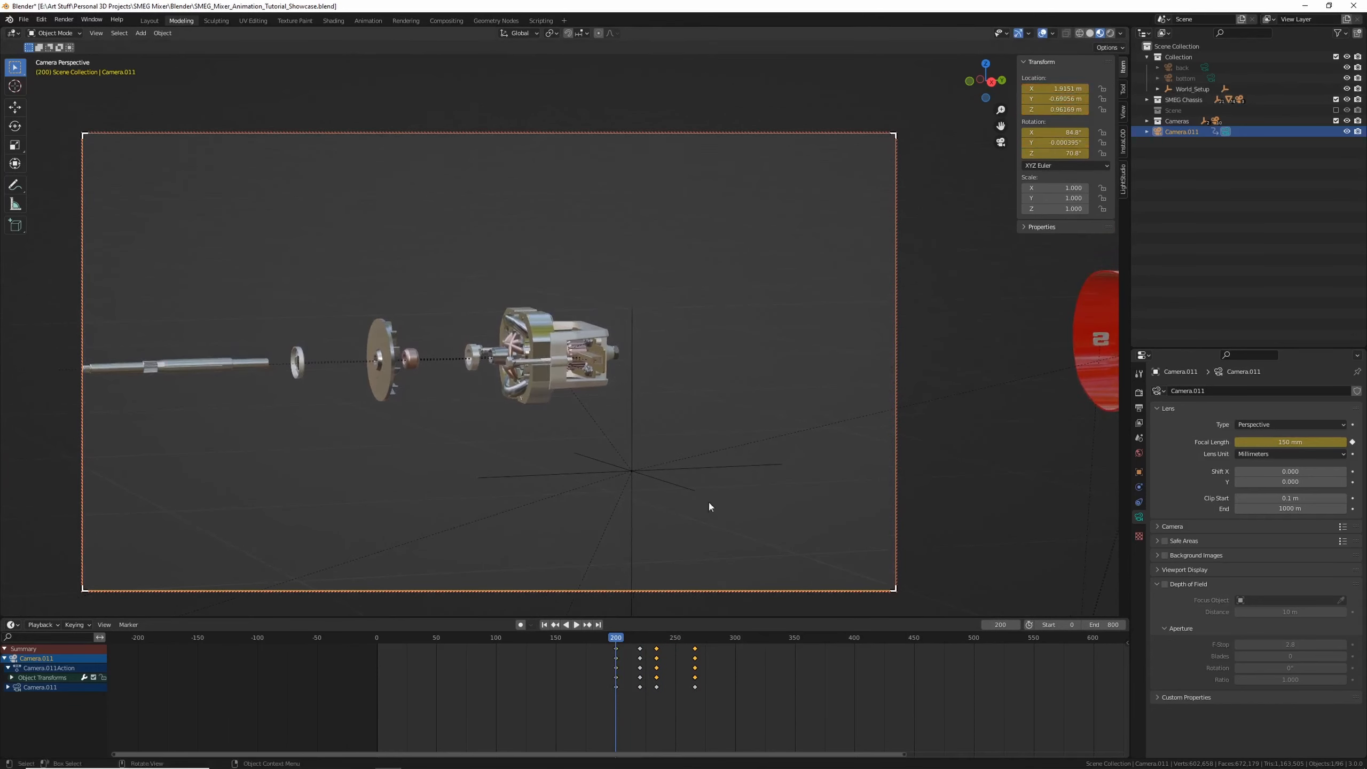
# Play back the camera animation through the final keyframes
pyautogui.moveTo(640, 637); pyautogui.dragTo(580, 636)
pyautogui.press('space')
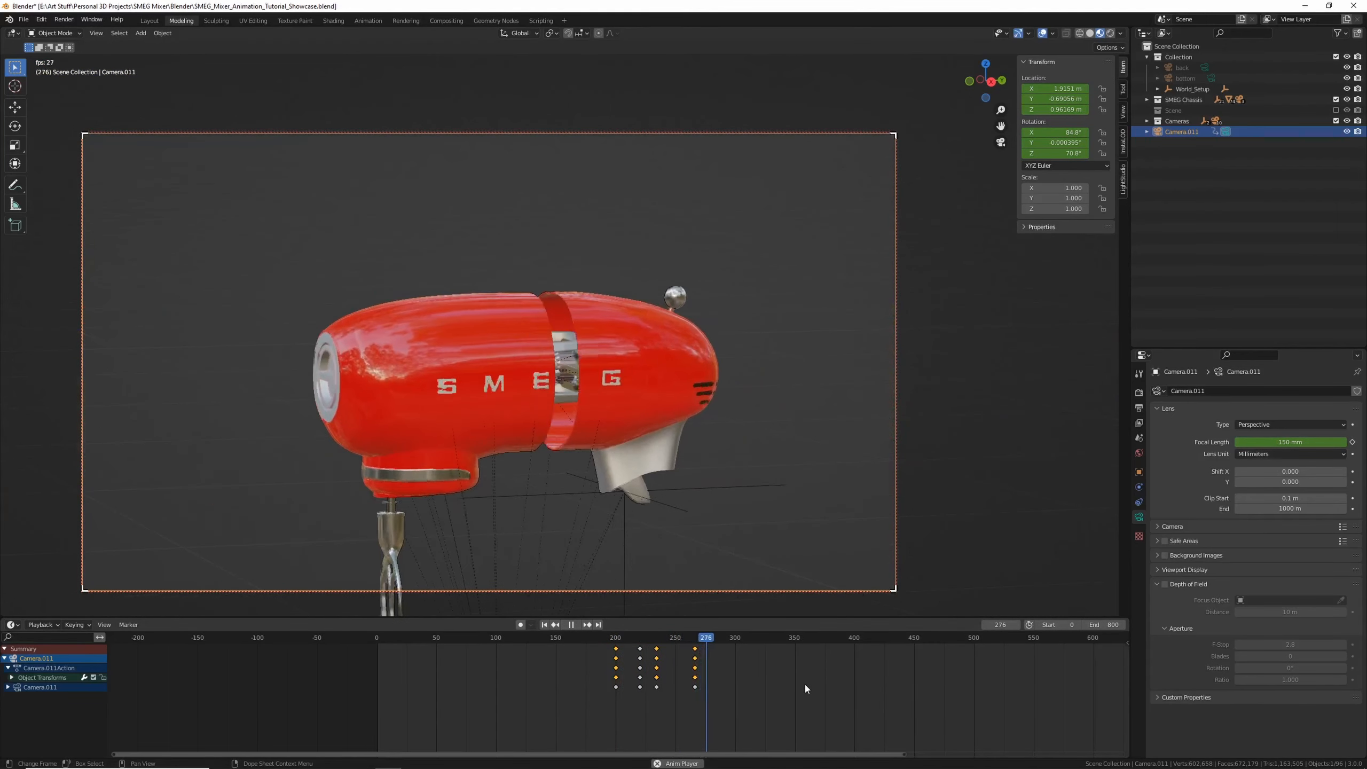
pyautogui.press('space')
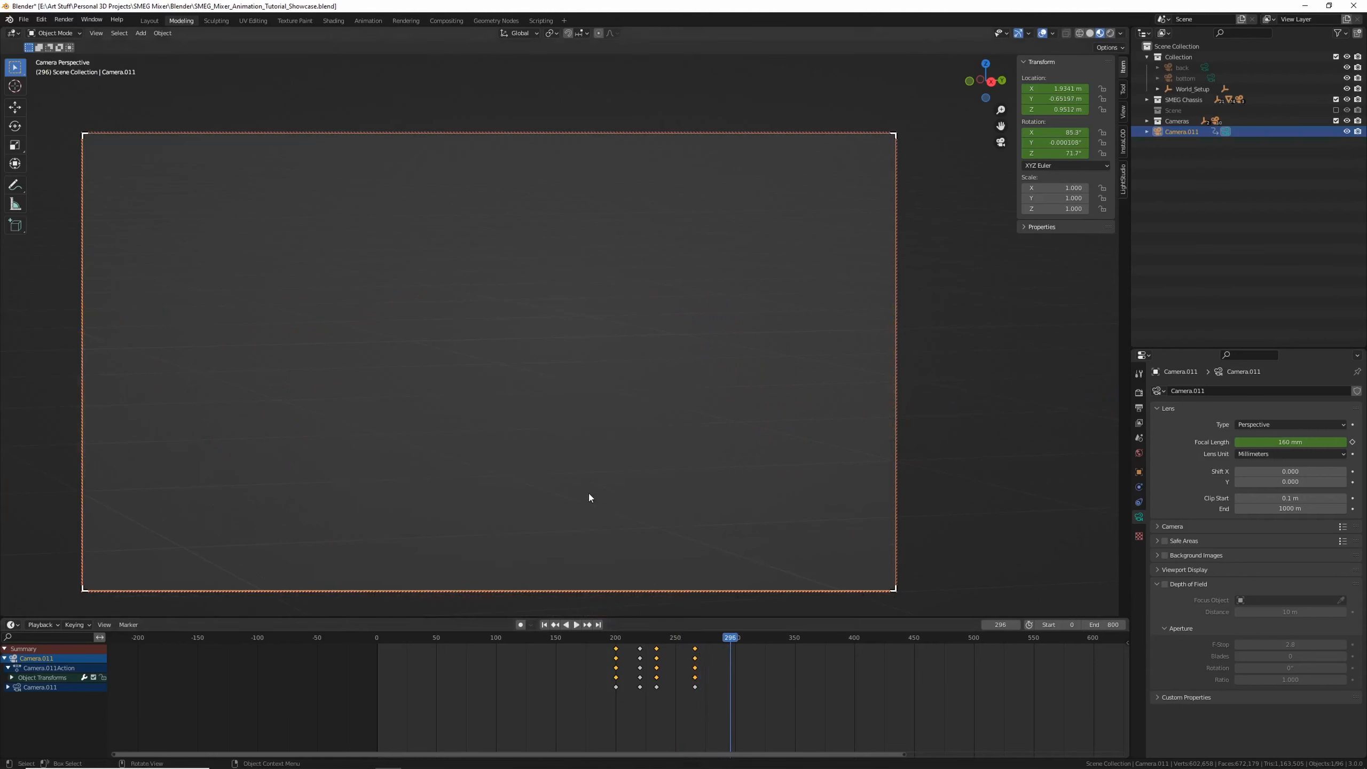
# Turn off the lock of the camera to the view and orbit out of the camera view
pyautogui.moveTo(676, 435); pyautogui.dragTo(650, 437, button='middle')
pyautogui.moveTo(938, 335); pyautogui.dragTo(647, 354, button='middle')
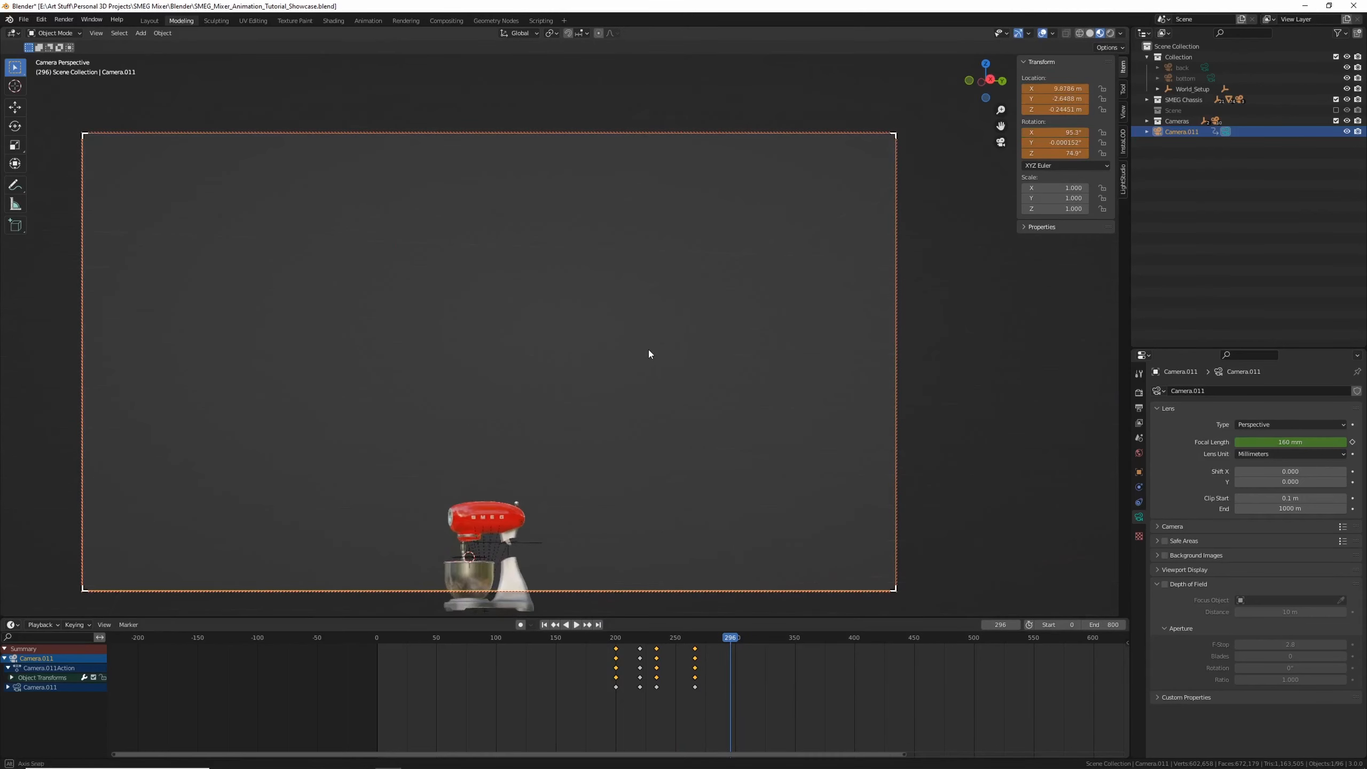
pyautogui.click(1122, 111)
pyautogui.click(1077, 195)
pyautogui.moveTo(639, 289); pyautogui.dragTo(547, 340, button='middle')
# Select the mixer head control and then the head's back shell to view their keyframes
pyautogui.click(548, 407)
pyautogui.press('KP_Decimal')
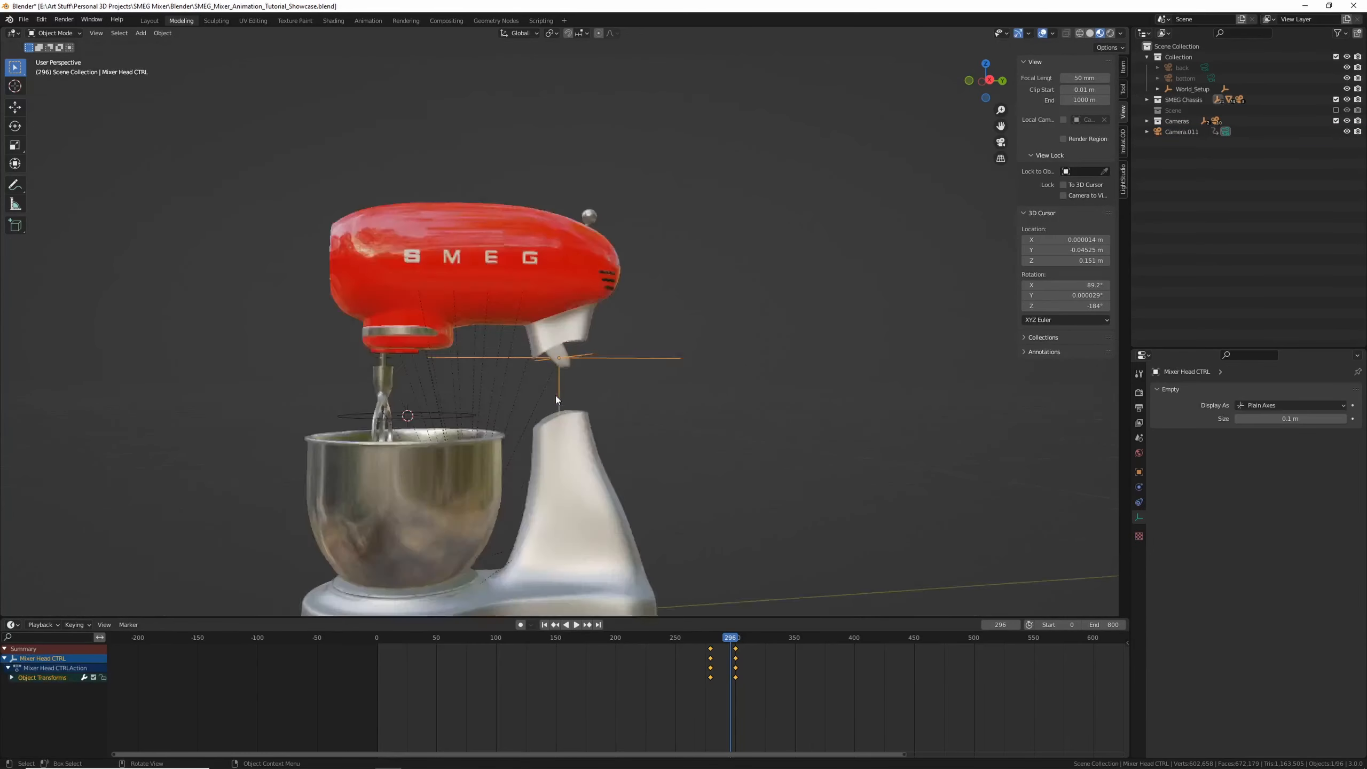
pyautogui.moveTo(660, 639); pyautogui.dragTo(625, 639)
pyautogui.scroll(-6, 568, 357)
pyautogui.click(629, 425)
pyautogui.click(708, 640)
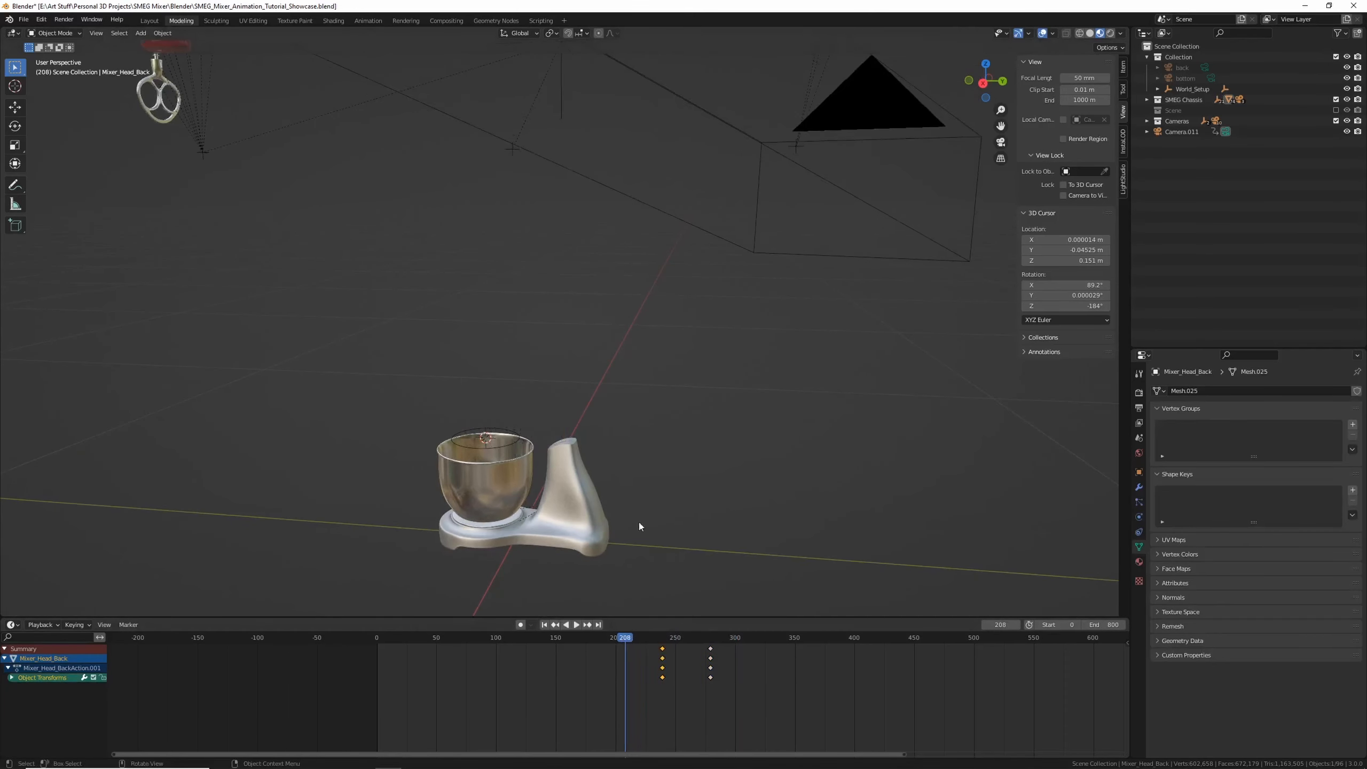
# Frame and orbit around the mixer's back shell while scrubbing to frame 268
pyautogui.press('KP_Decimal')
pyautogui.keyDown('shift'); pyautogui.moveTo(623, 498); pyautogui.dragTo(887, 451, button='middle'); pyautogui.keyUp('shift')
pyautogui.moveTo(640, 639); pyautogui.dragTo(697, 639)
pyautogui.press('KP_Decimal')
pyautogui.keyDown('shift'); pyautogui.moveTo(377, 433); pyautogui.dragTo(847, 382, button='middle'); pyautogui.keyUp('shift')
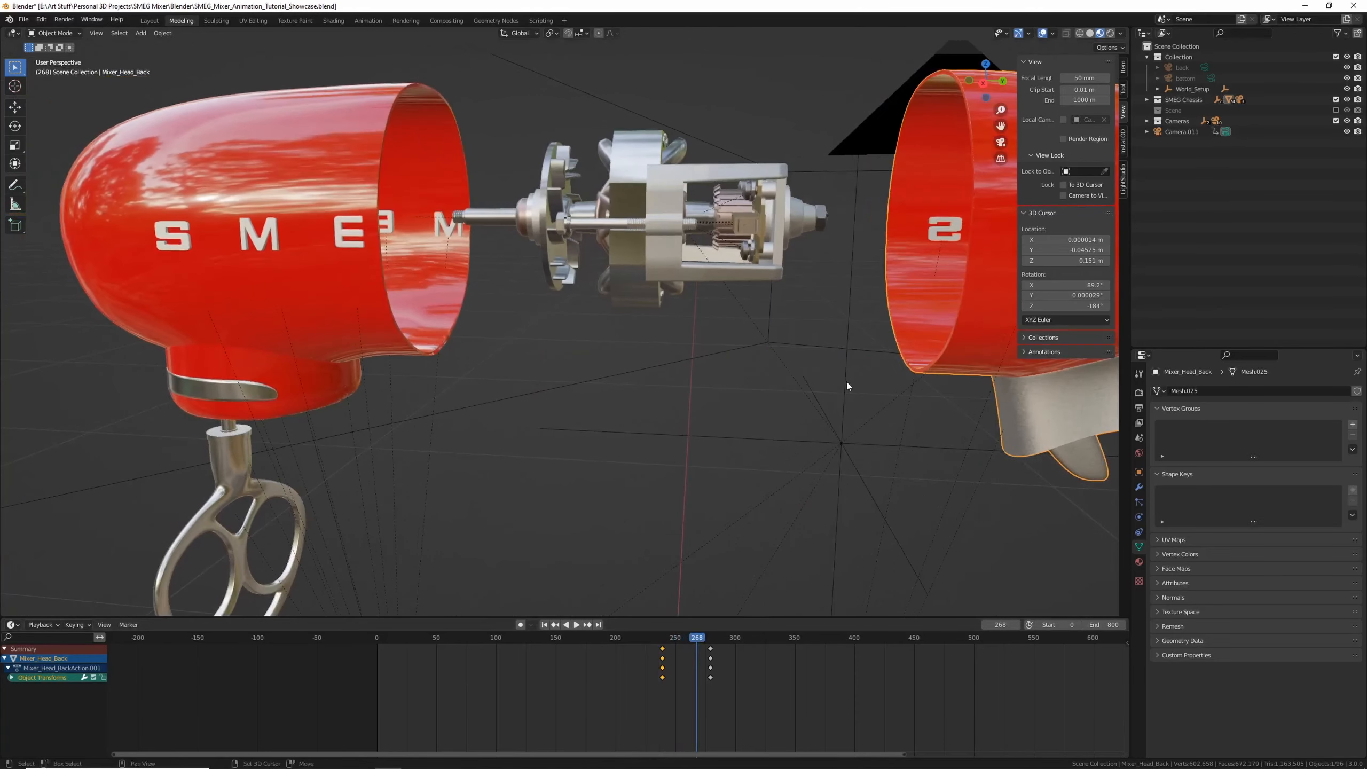
pyautogui.moveTo(722, 385); pyautogui.dragTo(663, 400, button='middle')
pyautogui.scroll(1, 644, 387)
pyautogui.scroll(-2, 564, 391)
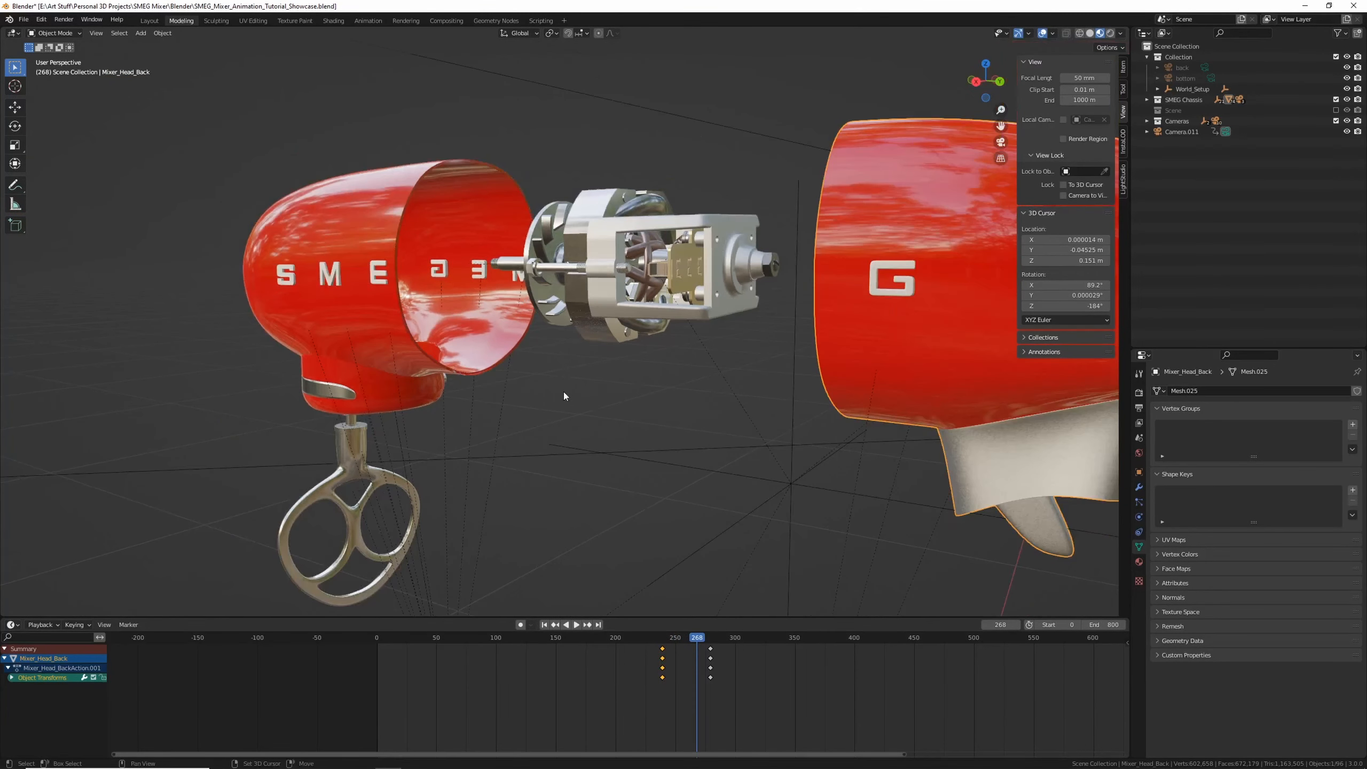
# Add a new camera to the scene
pyautogui.keyDown('shift'); pyautogui.moveTo(564, 390); pyautogui.dragTo(606, 401, button='middle'); pyautogui.keyUp('shift')
pyautogui.hotkey('shift', 'a')
pyautogui.click(603, 401)
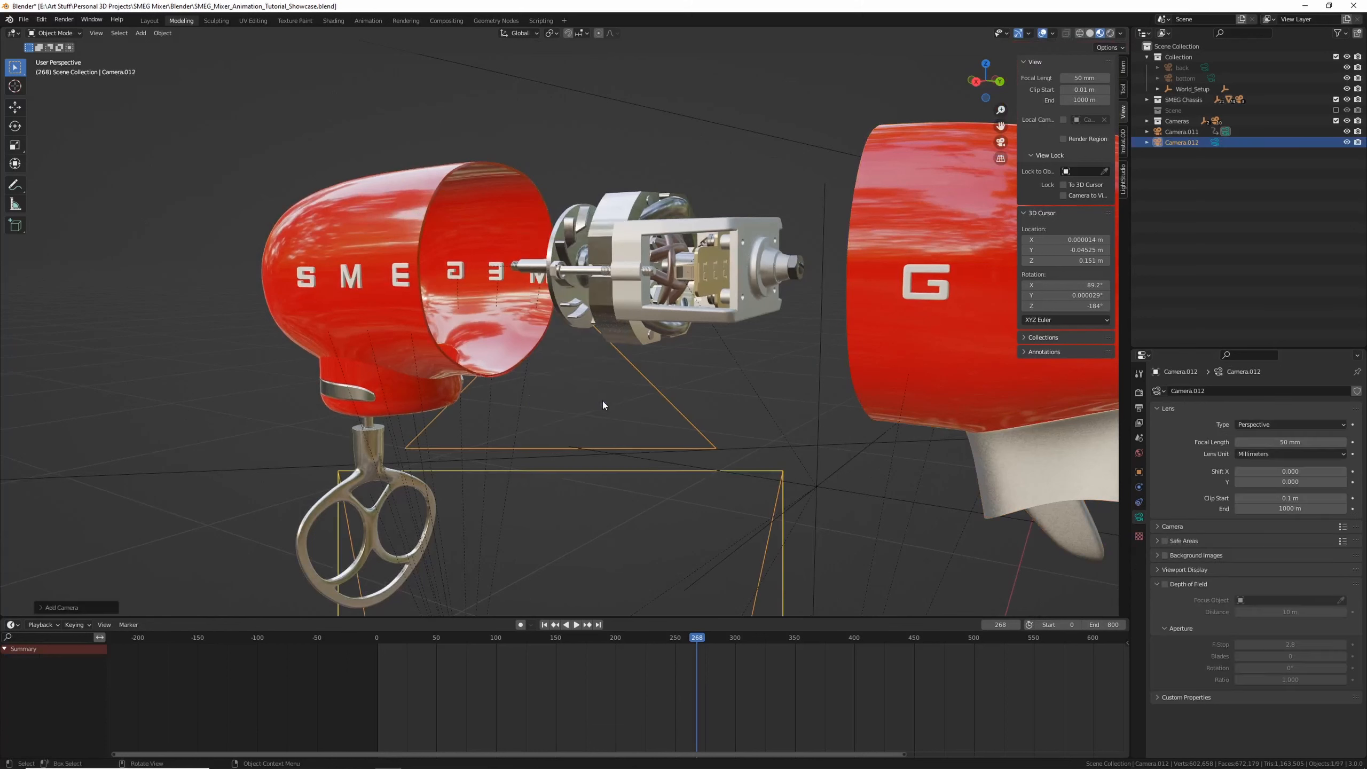
# Make the new camera the active camera and frame the exploded mixer through it with the camera locked to the view
pyautogui.click(96, 33)
pyautogui.moveTo(149, 132)
pyautogui.click(258, 140)
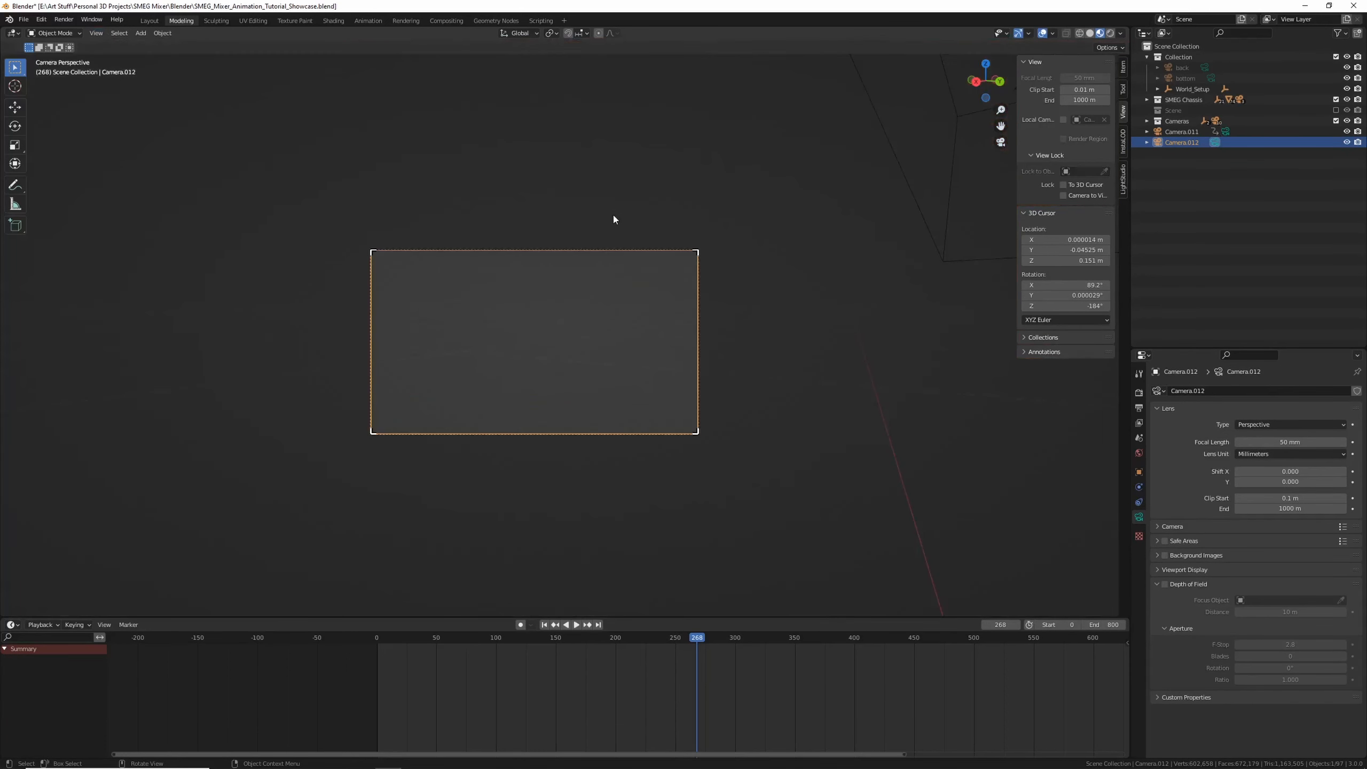
pyautogui.scroll(-8, 623, 260)
pyautogui.keyDown('shift'); pyautogui.moveTo(622, 260); pyautogui.dragTo(575, 301, button='middle'); pyautogui.keyUp('shift')
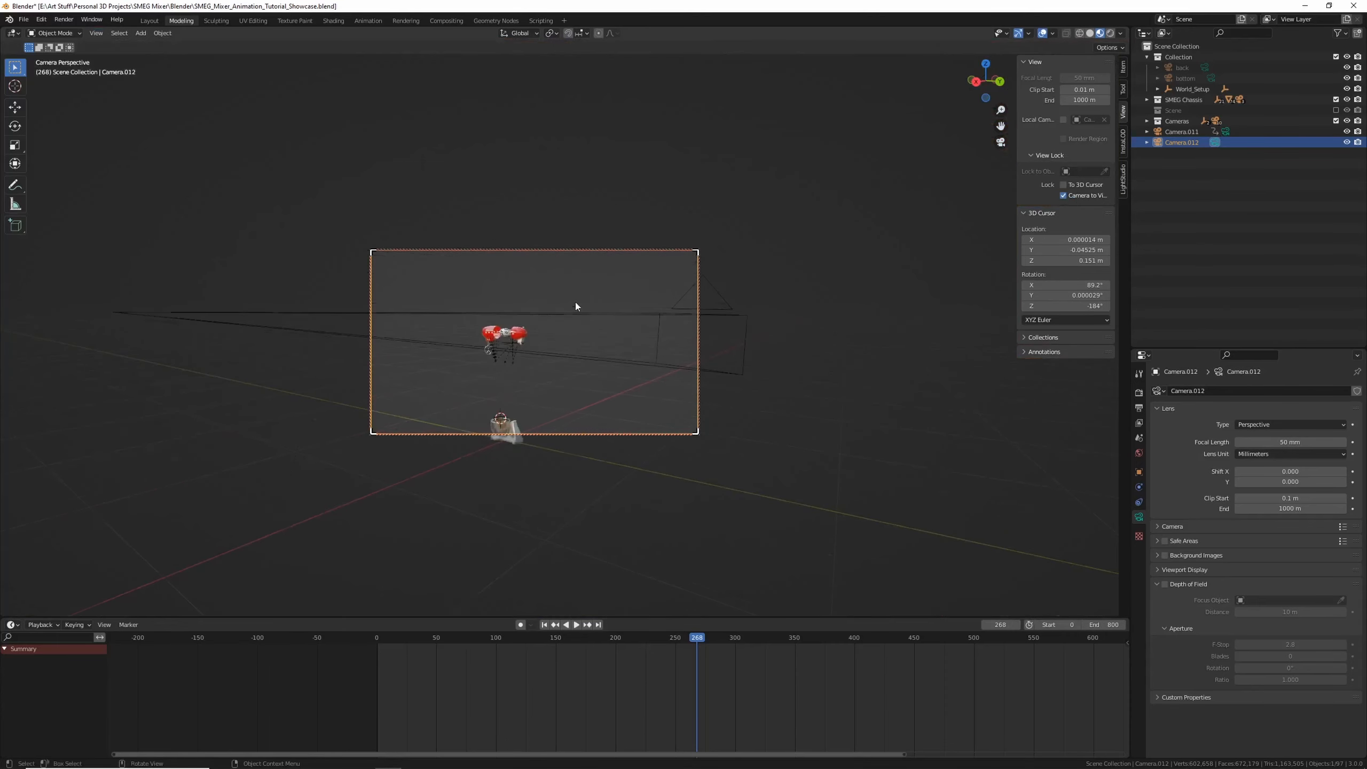
pyautogui.scroll(8, 570, 305)
pyautogui.keyDown('shift'); pyautogui.moveTo(474, 356); pyautogui.dragTo(522, 379, button='middle'); pyautogui.keyUp('shift')
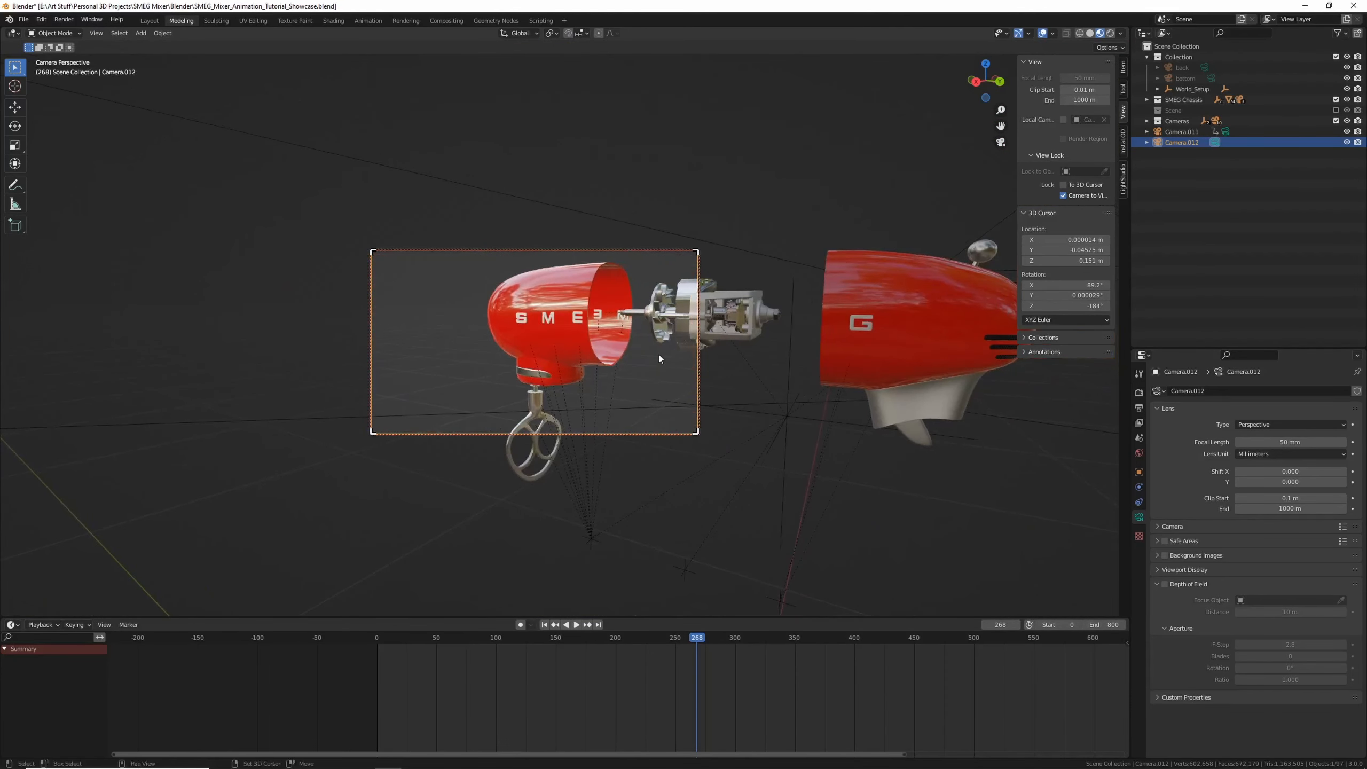
pyautogui.keyDown('shift'); pyautogui.moveTo(658, 355); pyautogui.dragTo(597, 349, button='middle'); pyautogui.keyUp('shift')
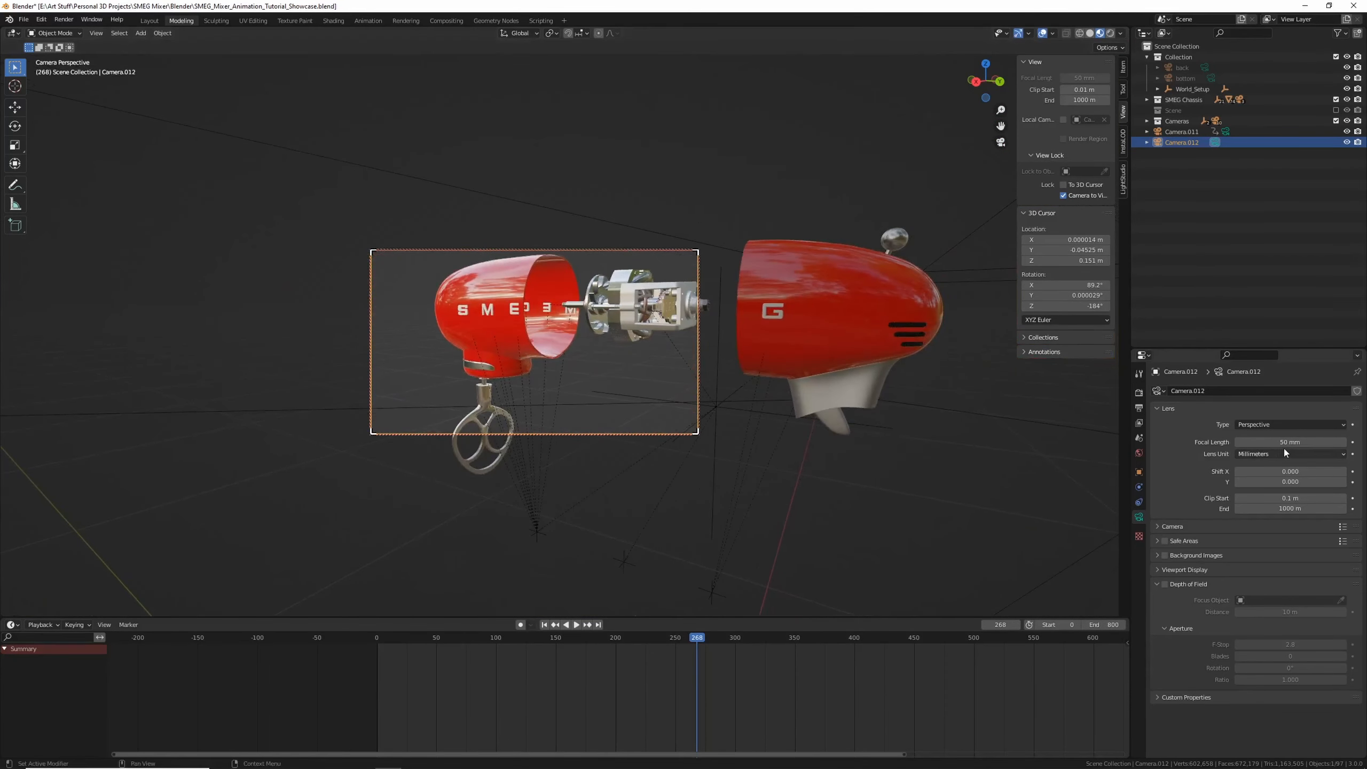
# Set the new camera's focal length to 134 mm and reframe the mixer head in the camera view
pyautogui.moveTo(1273, 442); pyautogui.dragTo(1335, 442)
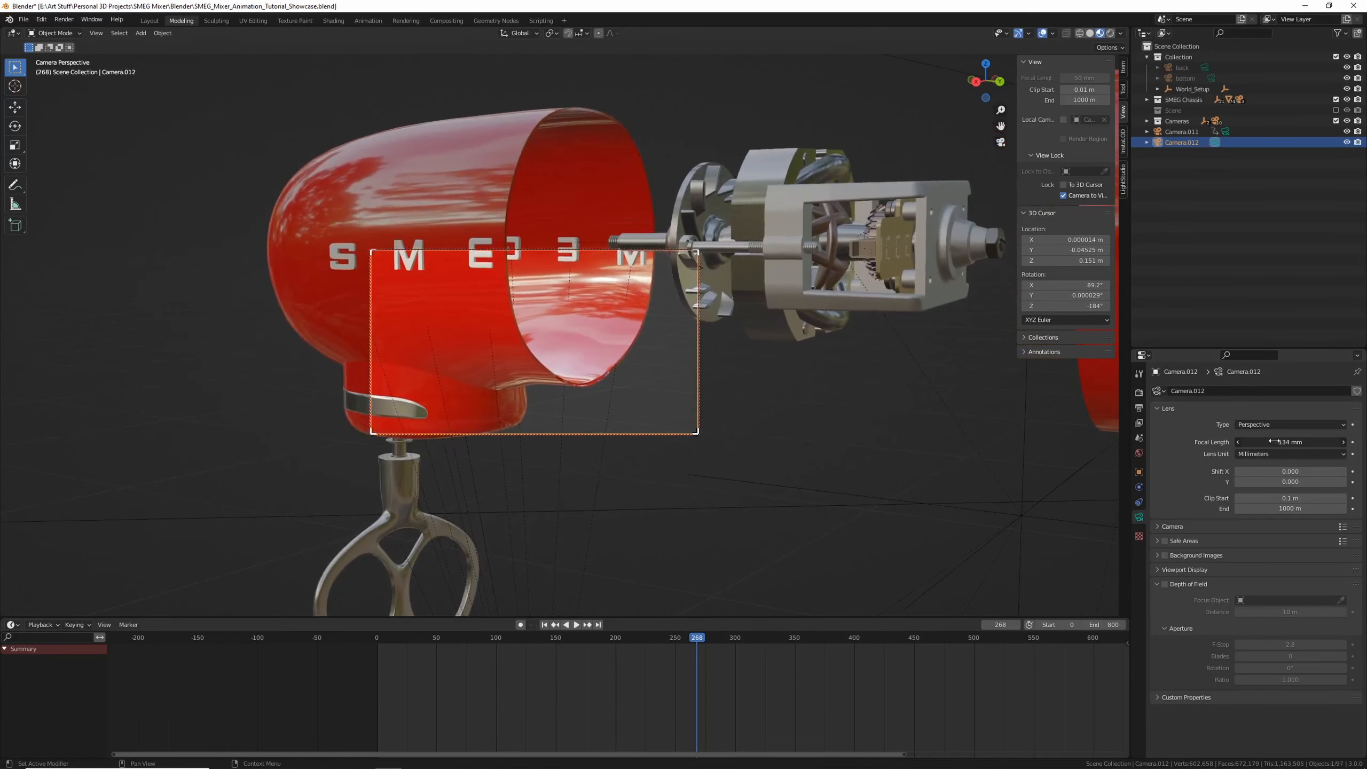
pyautogui.scroll(-6, 623, 363)
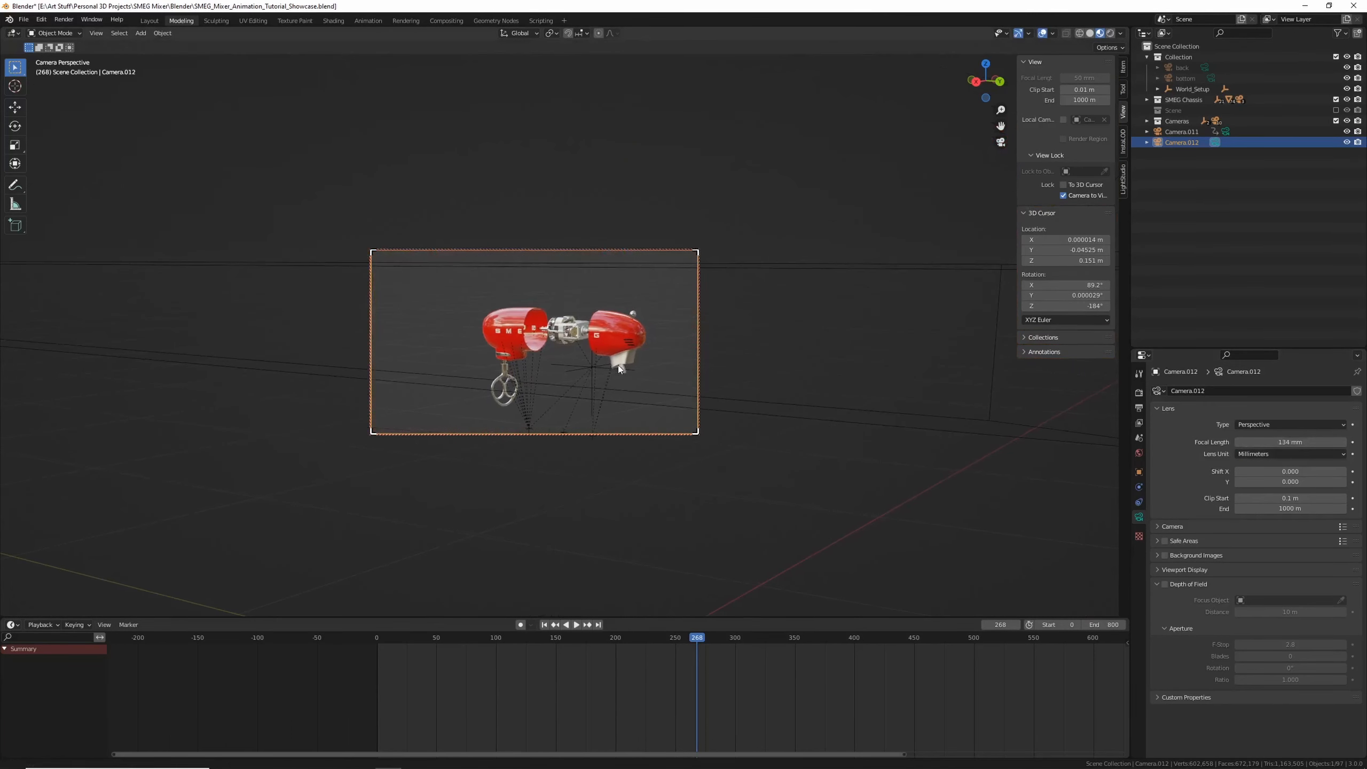
pyautogui.scroll(3, 626, 369)
pyautogui.click(1064, 196)
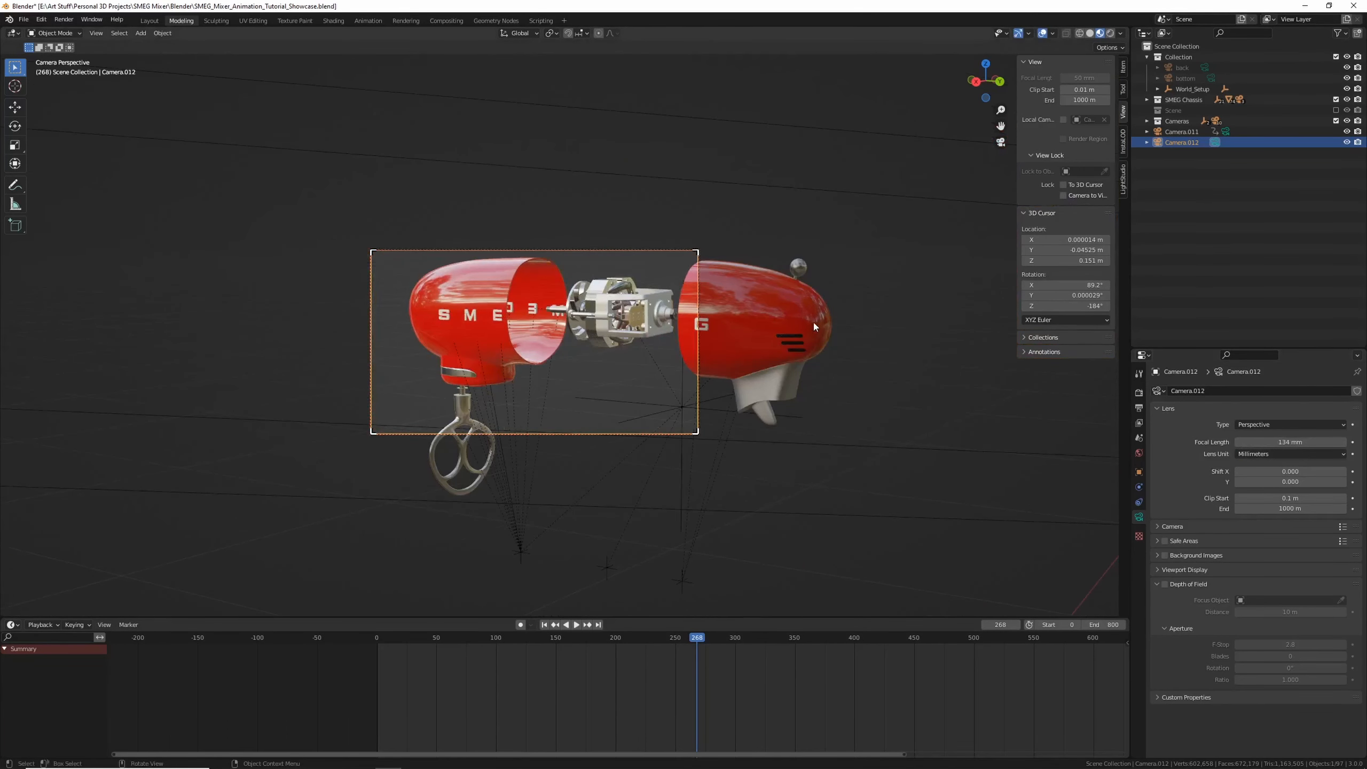
pyautogui.scroll(5, 814, 322)
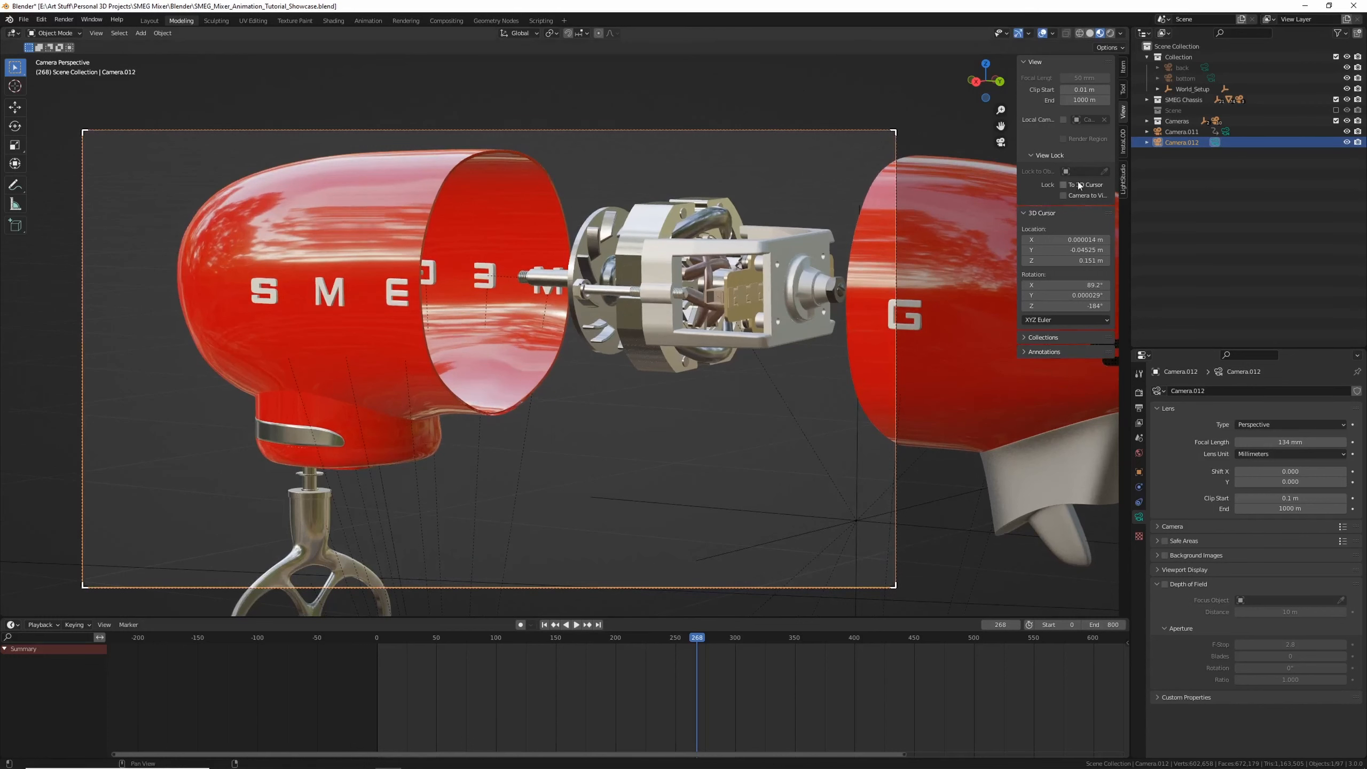
# Scrub and play back the animation through the new camera, selecting the back shell to inspect its keyframes
pyautogui.moveTo(701, 636); pyautogui.dragTo(706, 637)
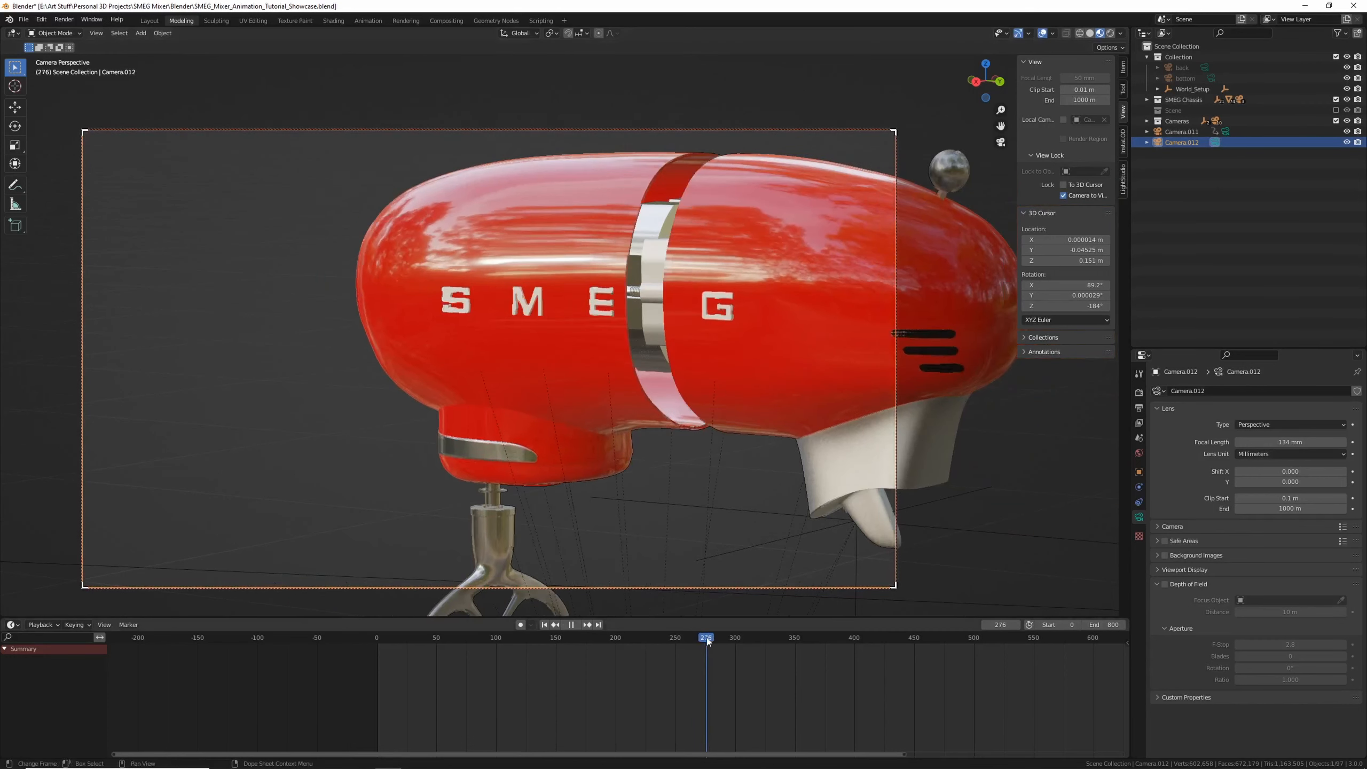
pyautogui.scroll(5, 635, 386)
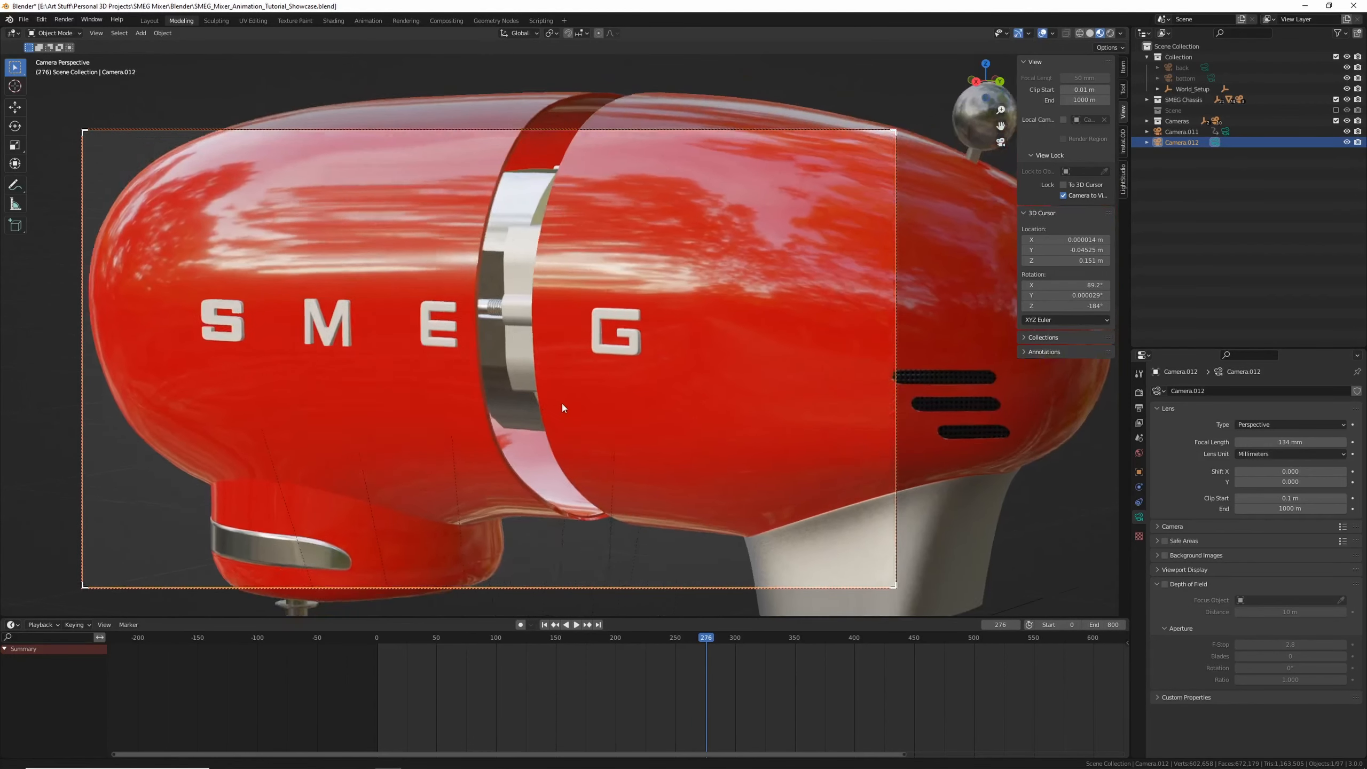
pyautogui.moveTo(561, 403); pyautogui.dragTo(468, 409, button='middle')
pyautogui.click(399, 331)
pyautogui.scroll(-3, 399, 332)
pyautogui.scroll(4, 511, 380)
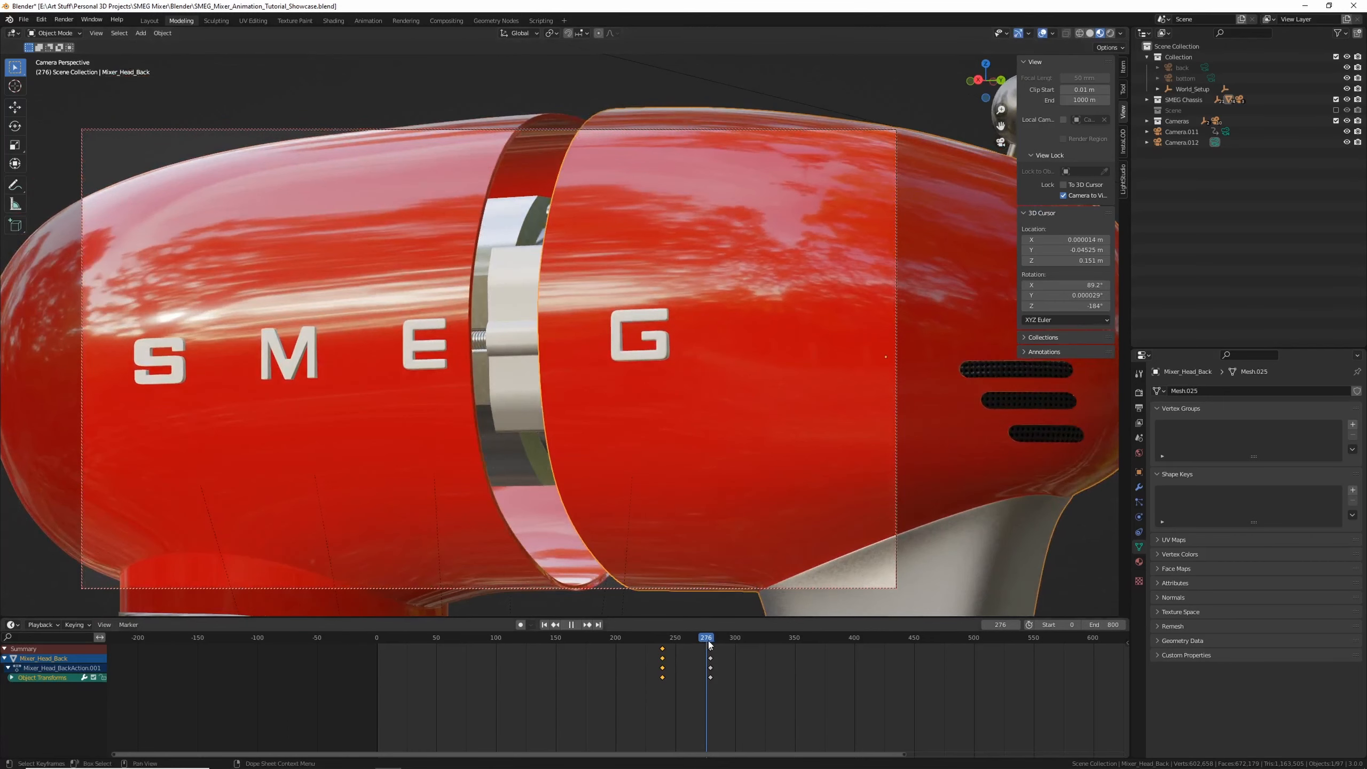
pyautogui.press('space')
pyautogui.moveTo(709, 645); pyautogui.dragTo(702, 646)
pyautogui.moveTo(749, 720); pyautogui.dragTo(714, 639)
pyautogui.click(729, 650)
pyautogui.press('space')
pyautogui.press('space')
pyautogui.keyDown('shift'); pyautogui.scroll(20, 716, 511); pyautogui.keyUp('shift')
pyautogui.scroll(-5, 715, 506)
pyautogui.scroll(3, 701, 434)
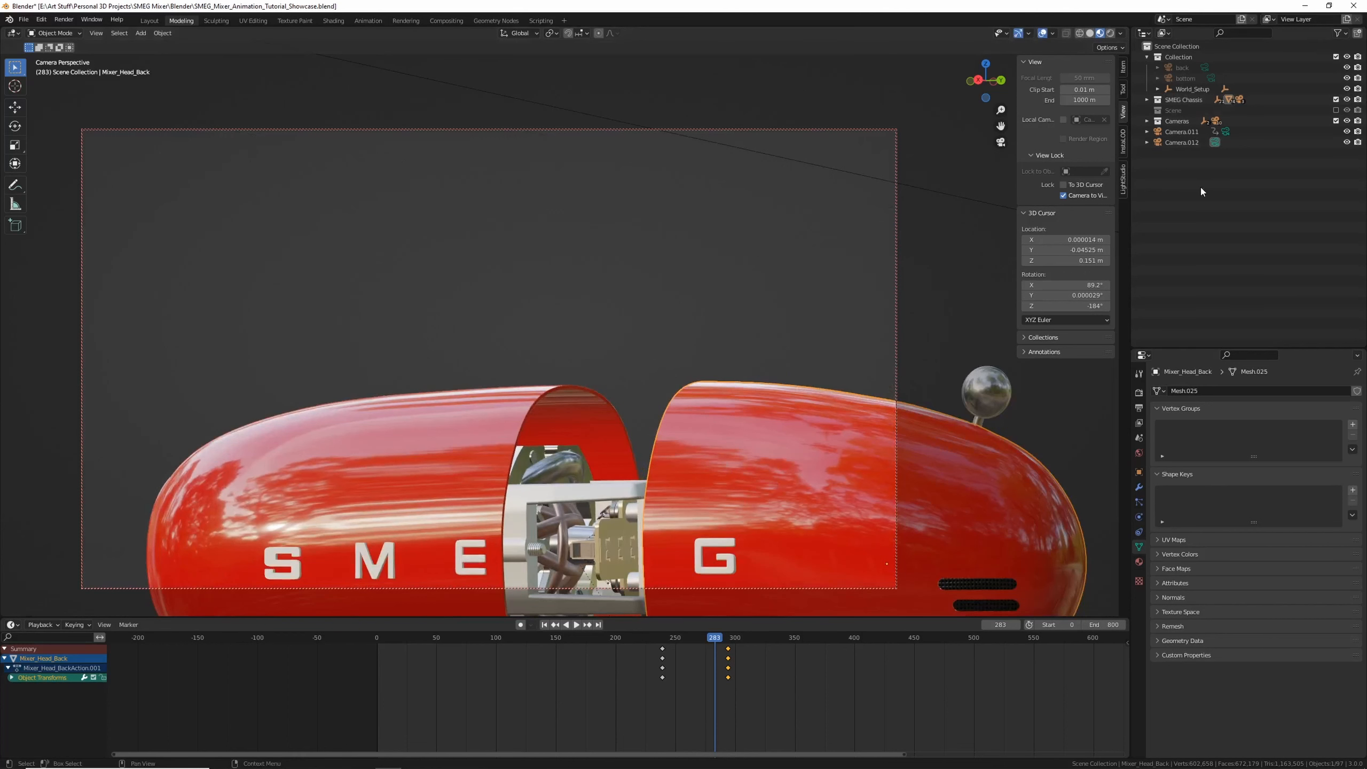
# Select the mixer head control, slide its keyframes later in the timeline, and play back
pyautogui.press('KP_Decimal')
pyautogui.click(1194, 131)
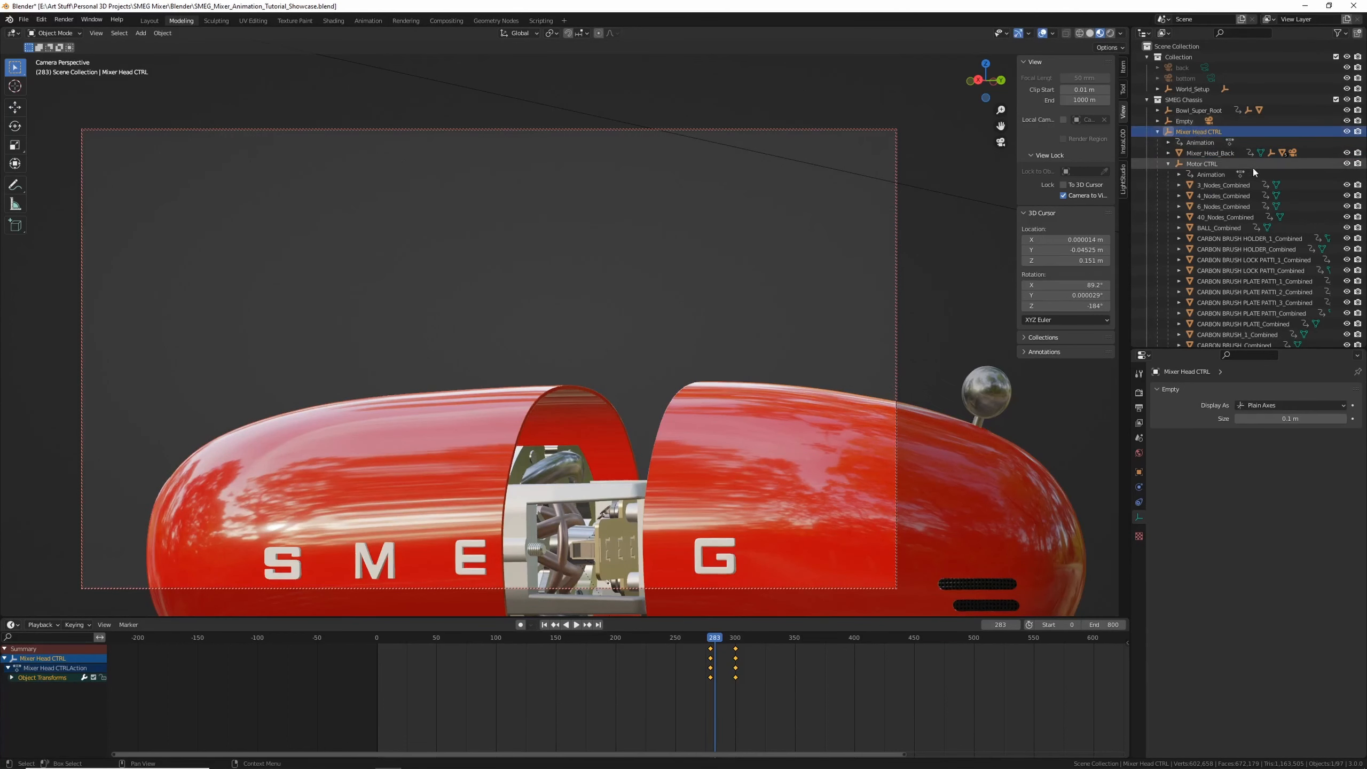
pyautogui.moveTo(708, 644); pyautogui.dragTo(709, 646)
pyautogui.press('g')
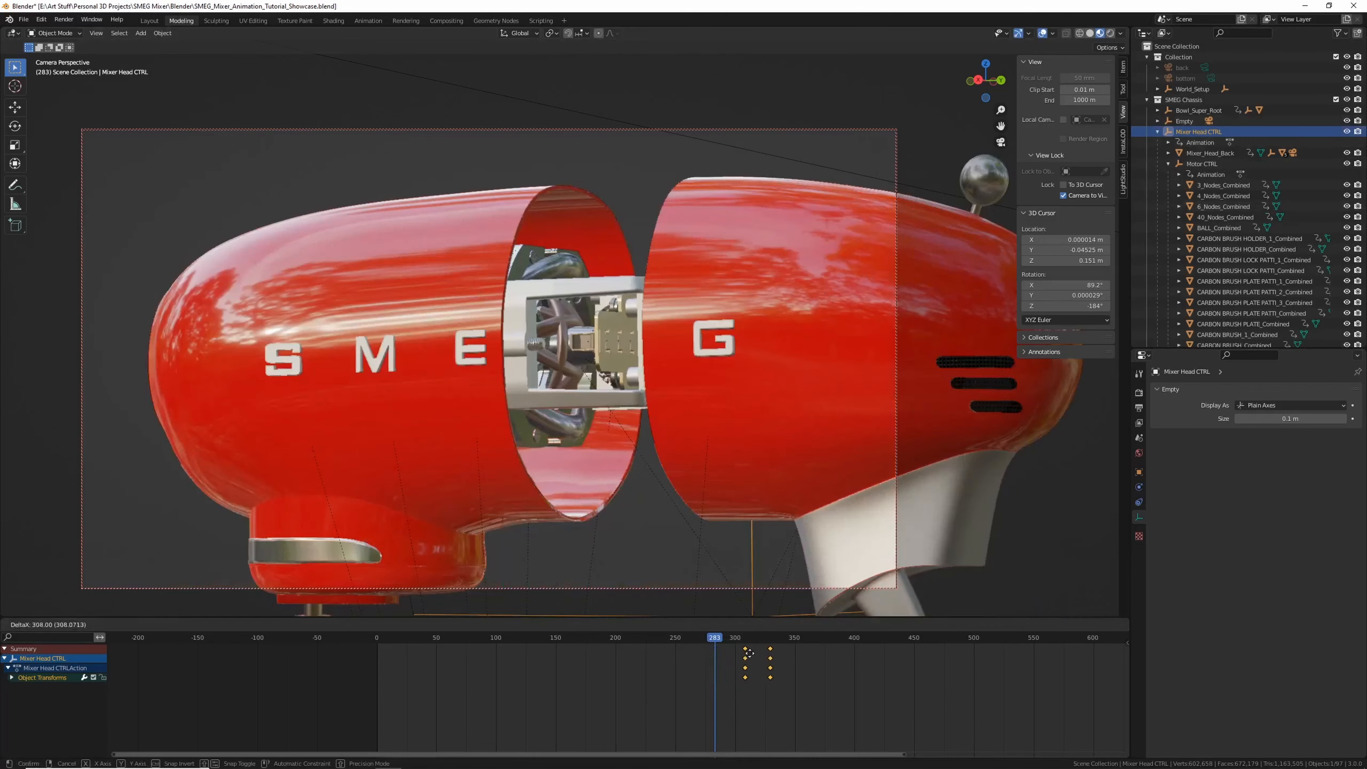
pyautogui.click(792, 647)
pyautogui.press('space')
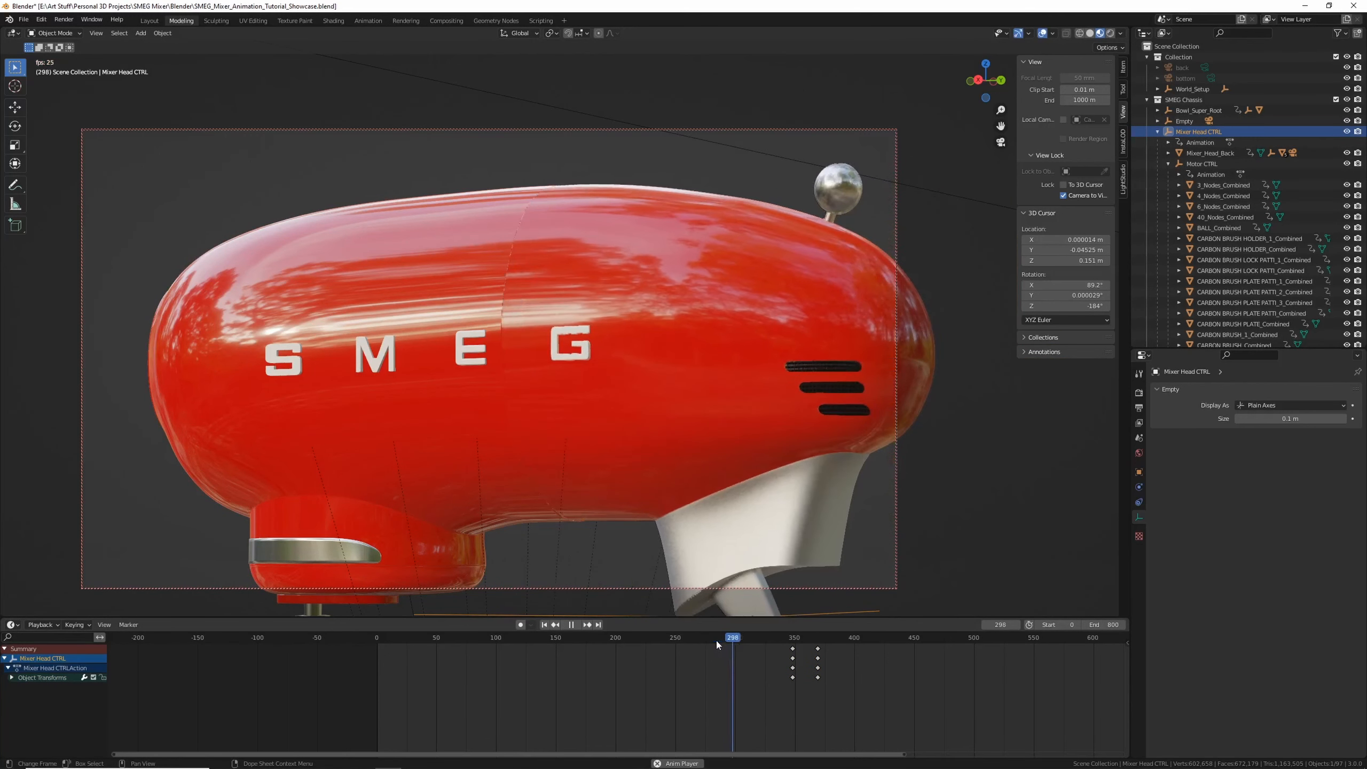
pyautogui.press('space')
# Select the mixer's back shell and move its first keyframes earlier in the Graph Editor
pyautogui.click(666, 286)
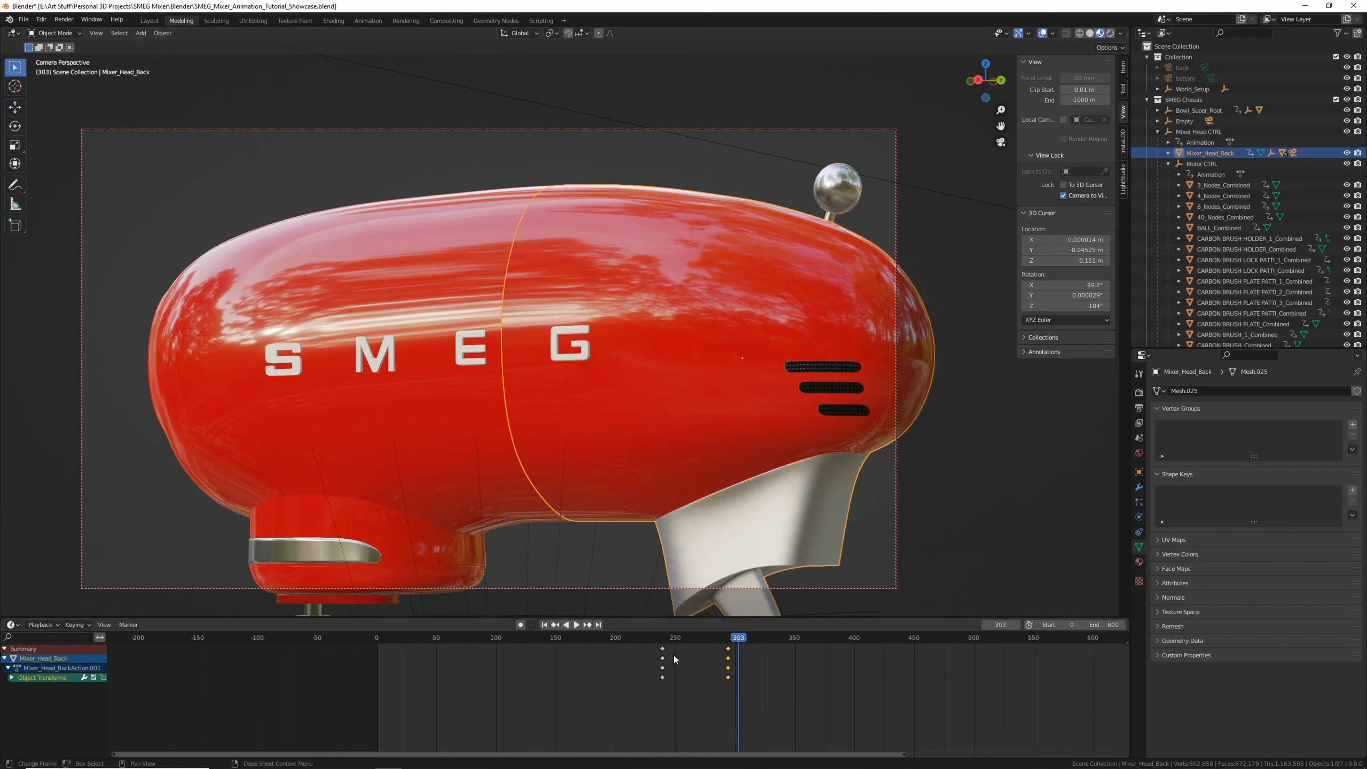
pyautogui.hotkey('ctrl', 'Tab')
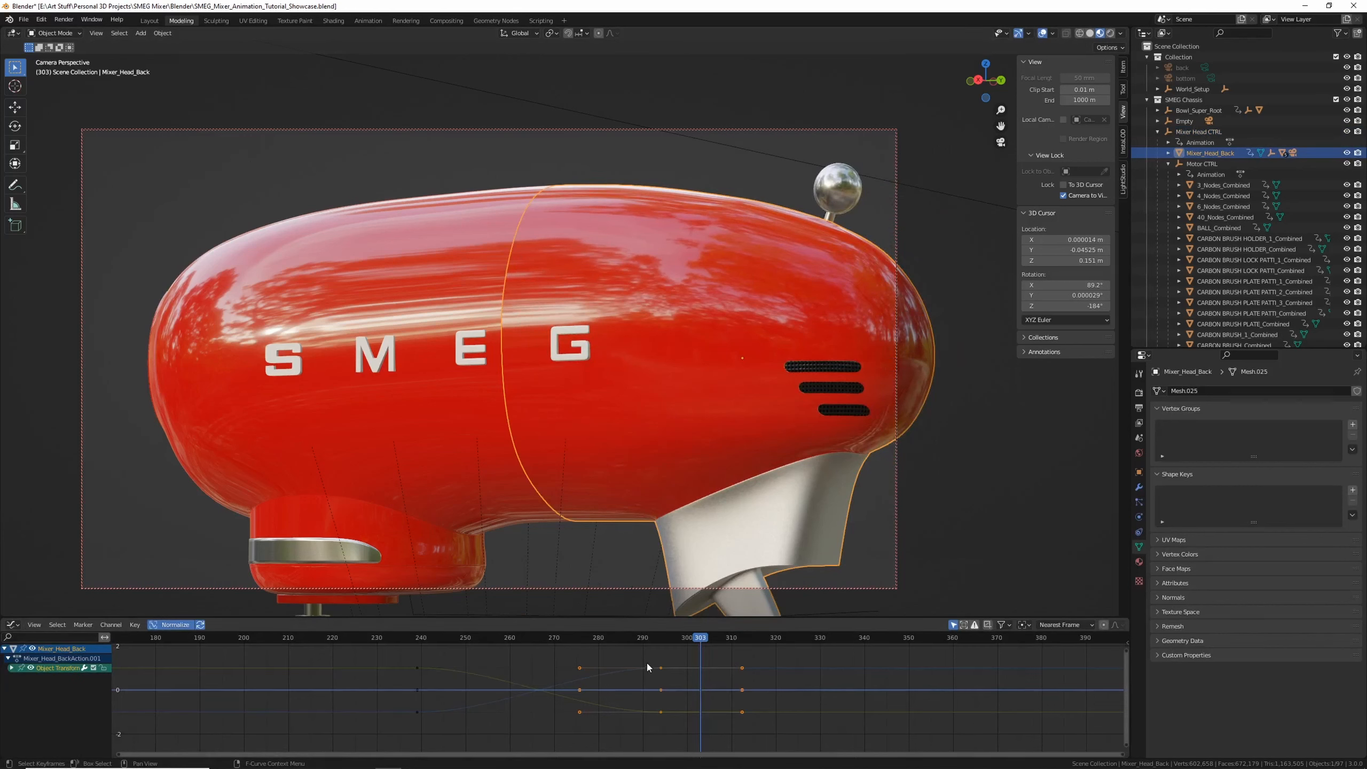
pyautogui.moveTo(649, 659); pyautogui.dragTo(696, 735)
pyautogui.moveTo(579, 667); pyautogui.dragTo(490, 668)
# Play back and drag the back shell's first keyframe further earlier
pyautogui.press('space')
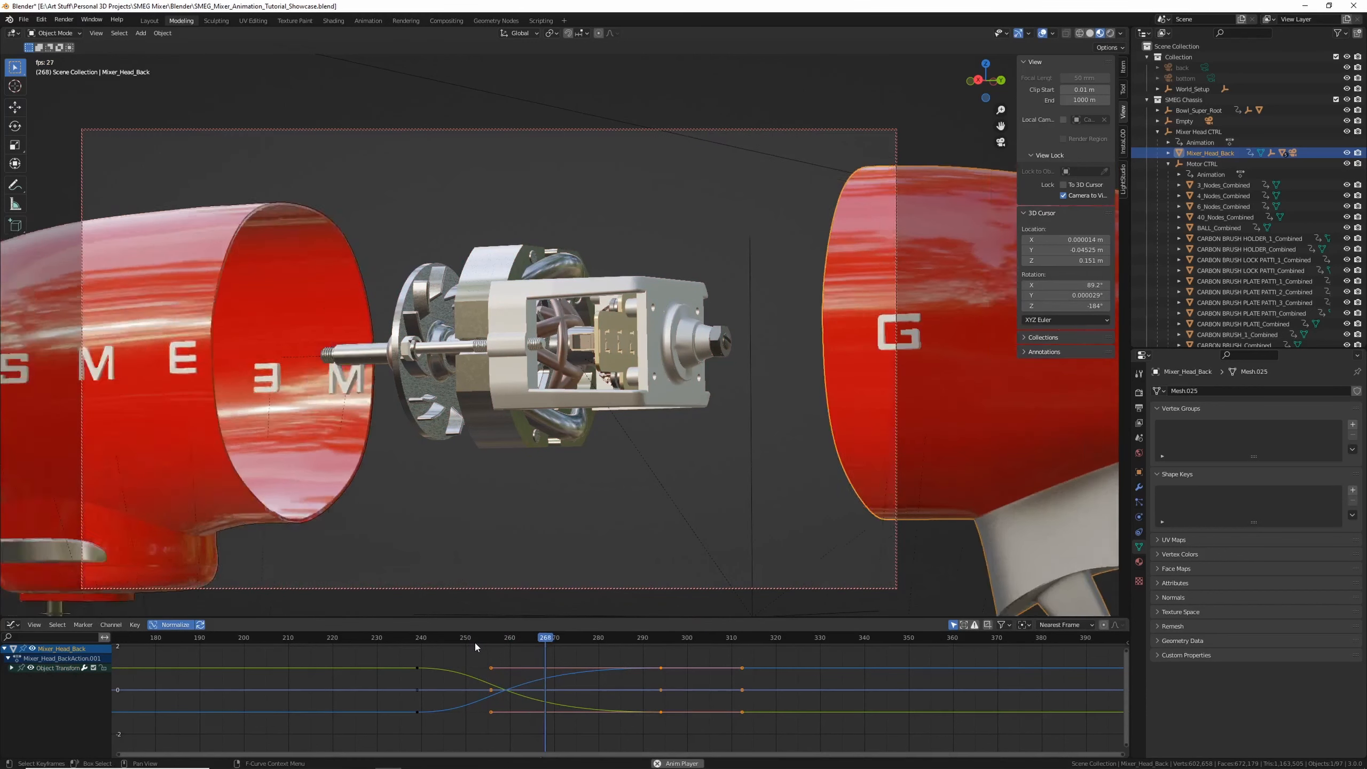
pyautogui.press('space')
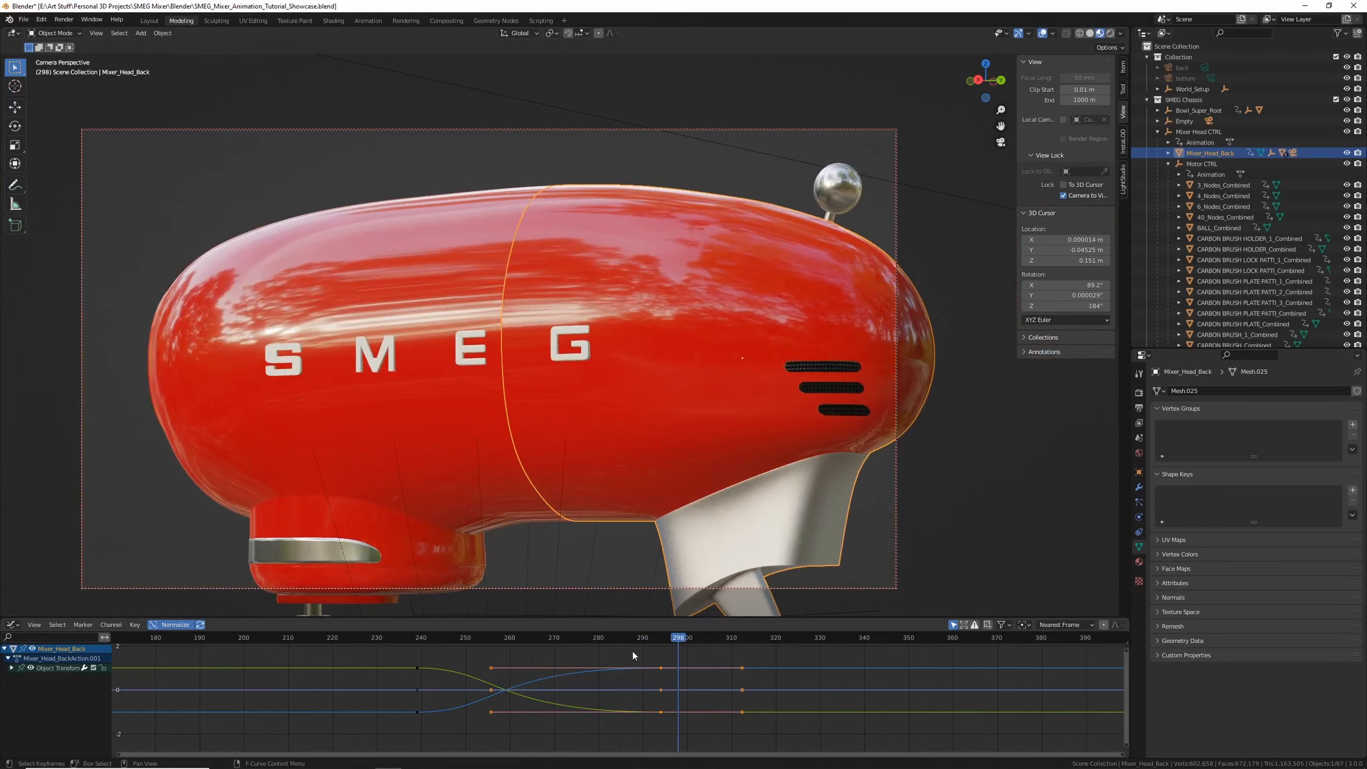
pyautogui.moveTo(632, 655); pyautogui.dragTo(717, 668)
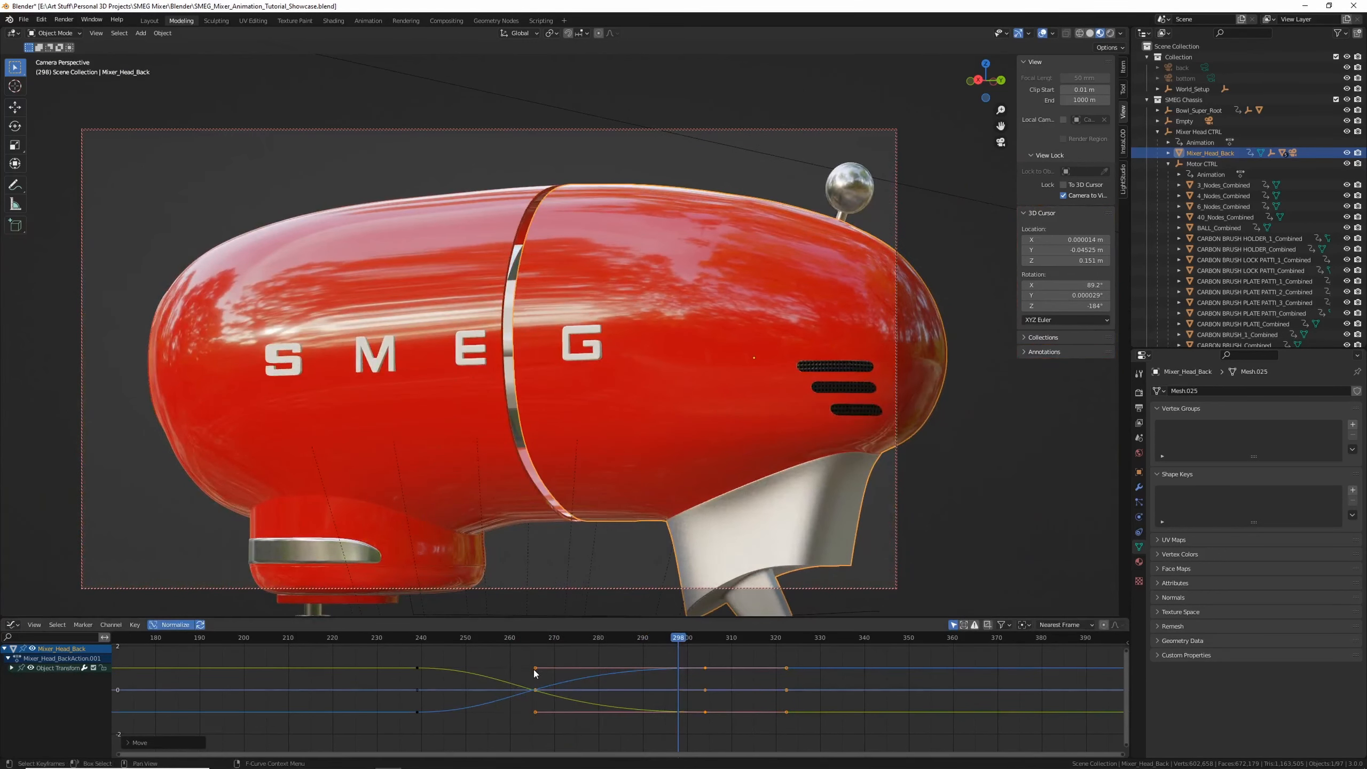
pyautogui.moveTo(536, 672); pyautogui.dragTo(450, 646)
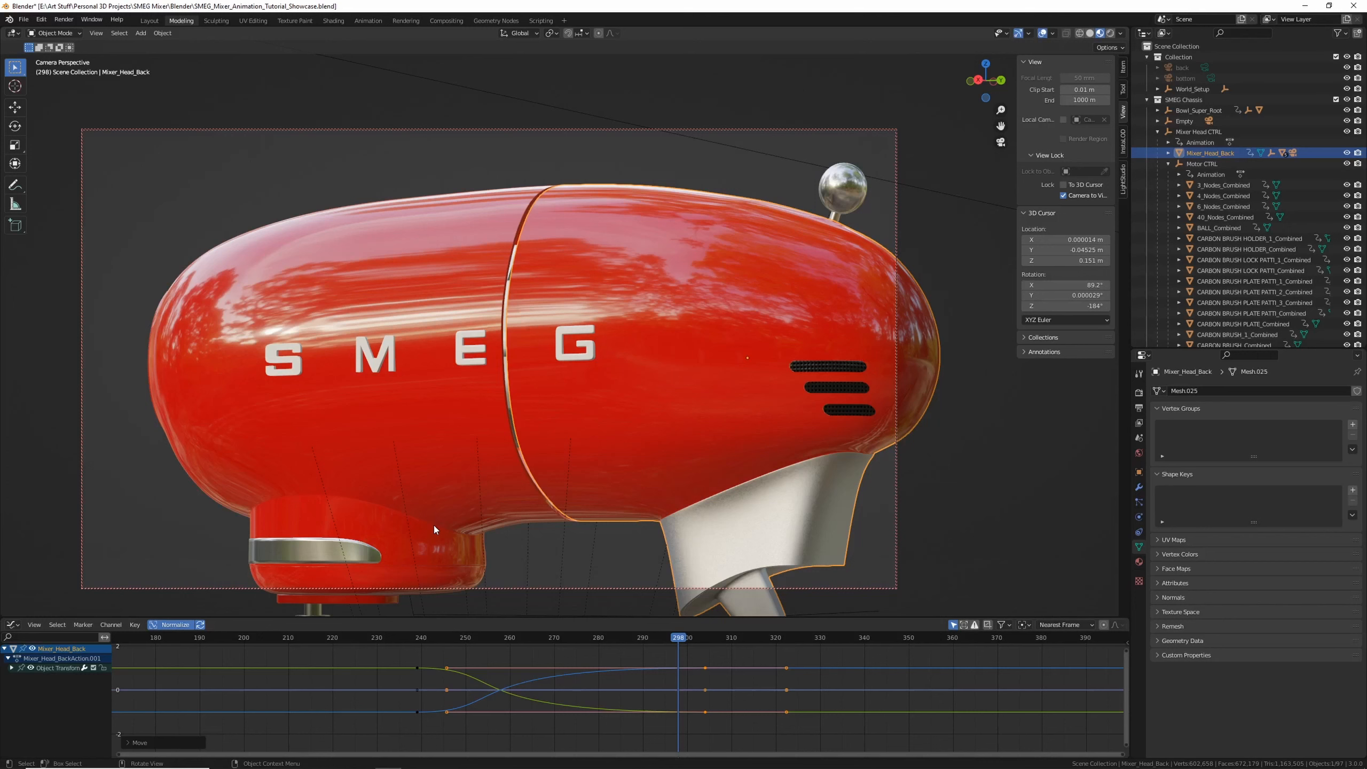
# Select the front head root and retime its keyframes earlier in the Graph Editor
pyautogui.click(379, 231)
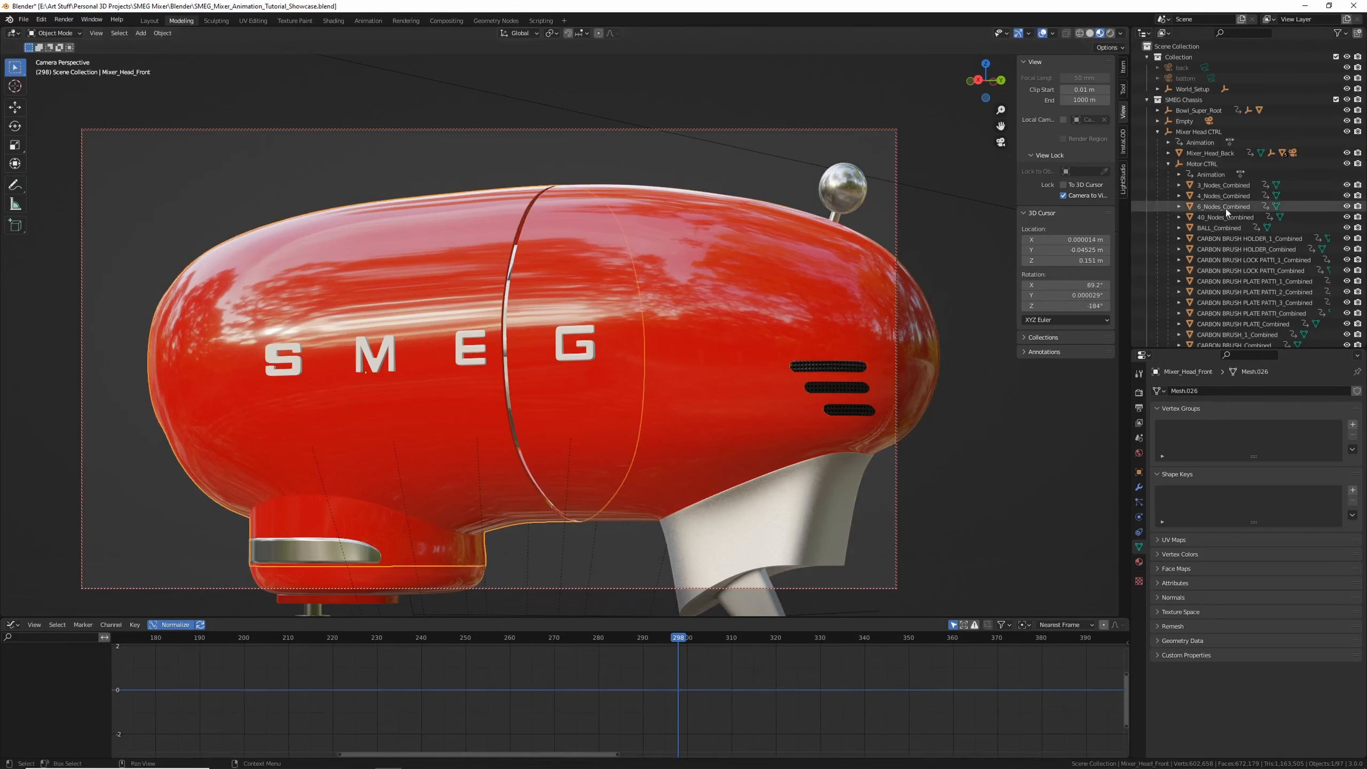
pyautogui.scroll(-15, 1217, 239)
pyautogui.click(1207, 195)
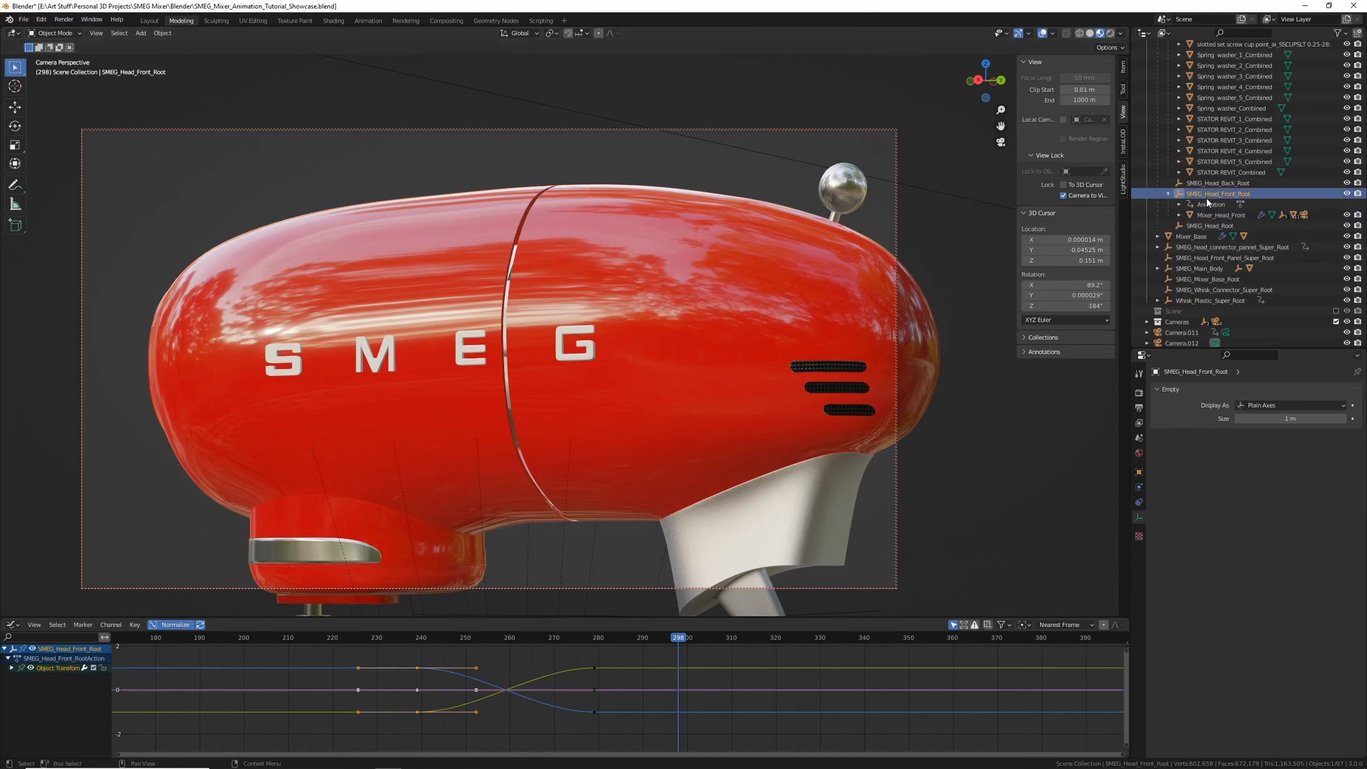
pyautogui.moveTo(395, 655); pyautogui.dragTo(445, 703)
pyautogui.moveTo(610, 732); pyautogui.dragTo(551, 722)
pyautogui.keyDown('alt'); pyautogui.click(594, 668); pyautogui.keyUp('alt')
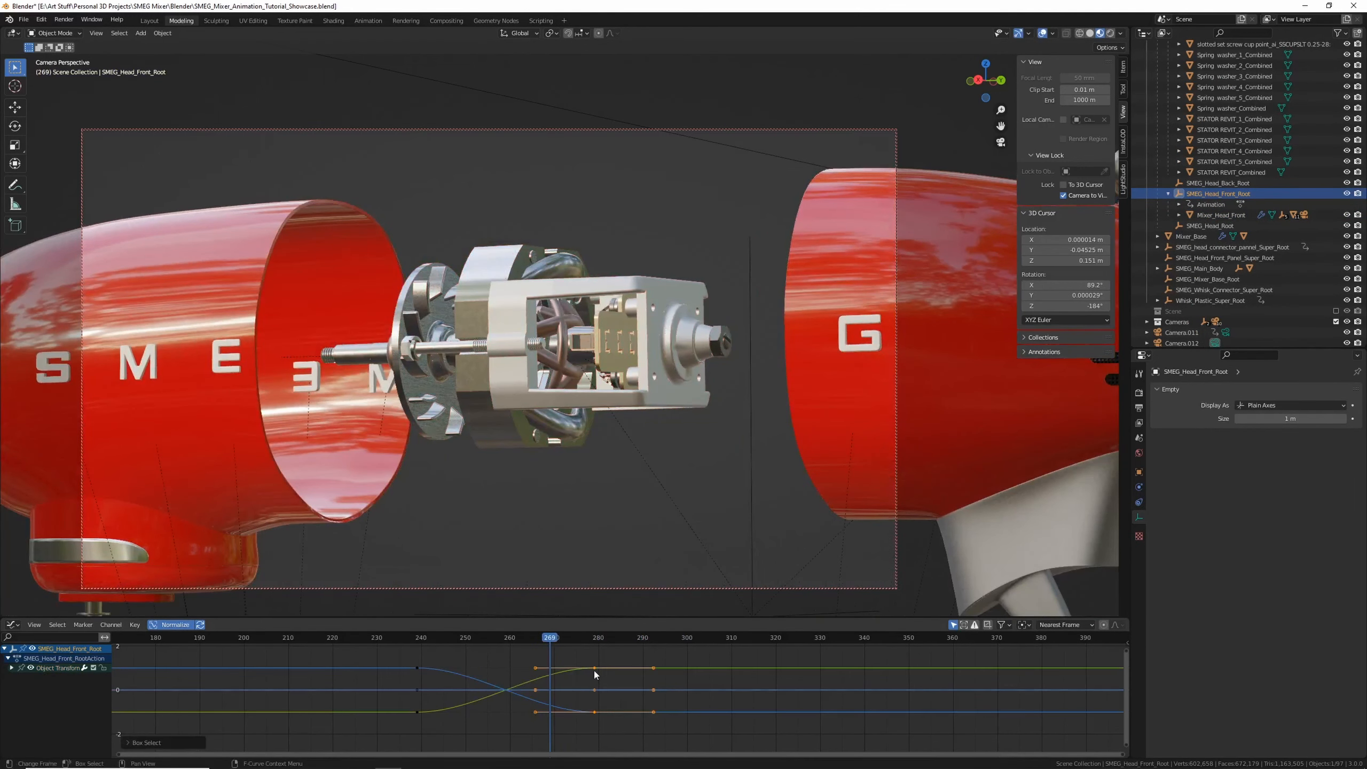
pyautogui.press('g')
pyautogui.click(718, 678)
pyautogui.moveTo(682, 635); pyautogui.dragTo(708, 716)
pyautogui.moveTo(598, 662); pyautogui.dragTo(465, 663)
# Preview the head opening and slightly adjust the front root's first keyframe
pyautogui.click(425, 640)
pyautogui.press('space')
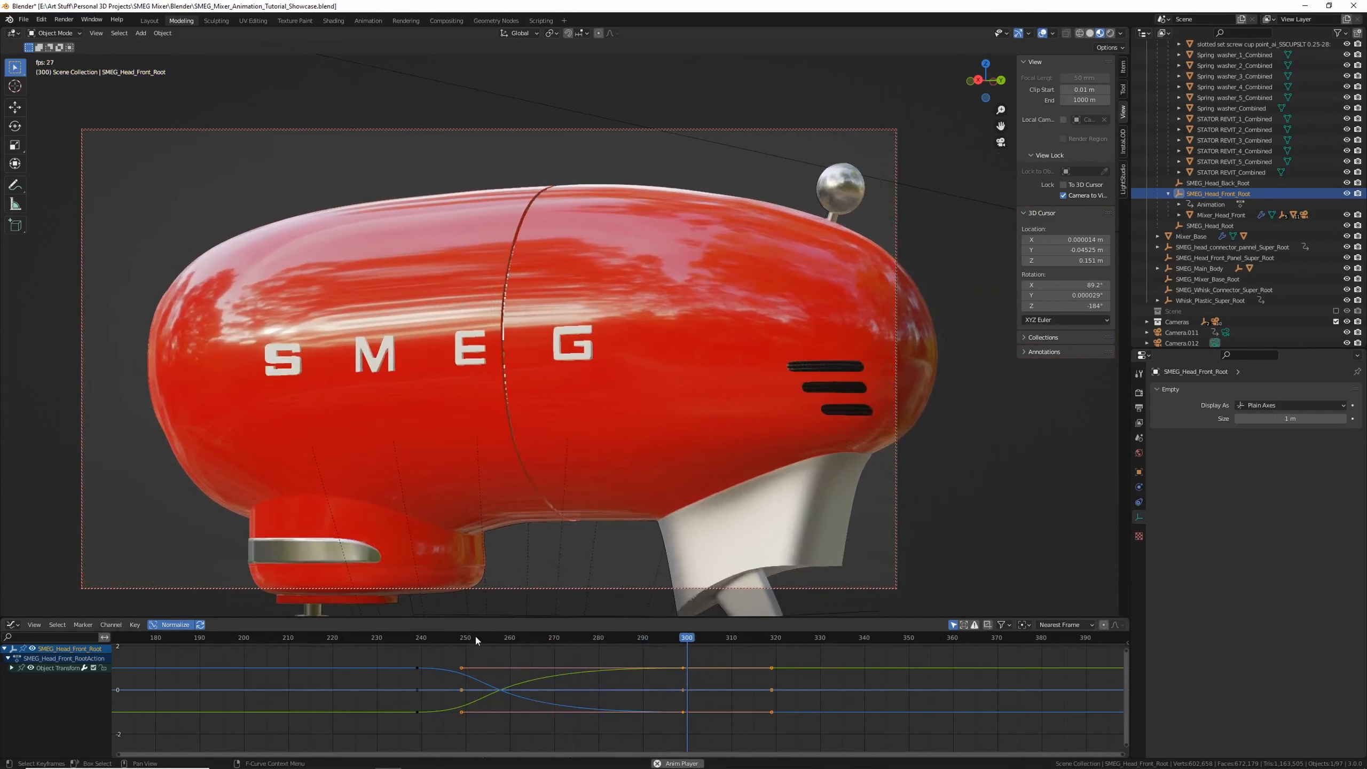
pyautogui.press('space')
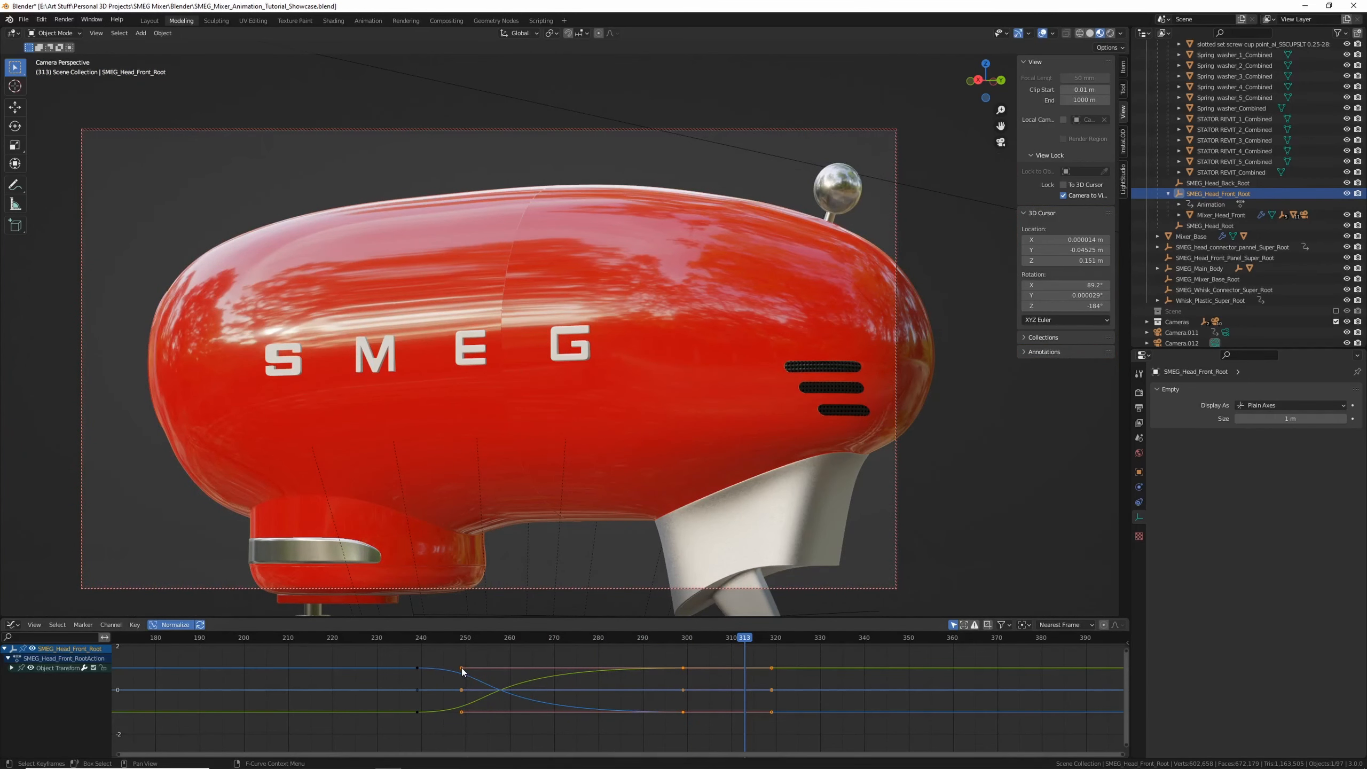
pyautogui.moveTo(460, 668)
pyautogui.mouseDown()
pyautogui.moveTo(417, 665)
pyautogui.moveTo(427, 649)
pyautogui.moveTo(457, 654)
pyautogui.mouseUp()
pyautogui.press('space')
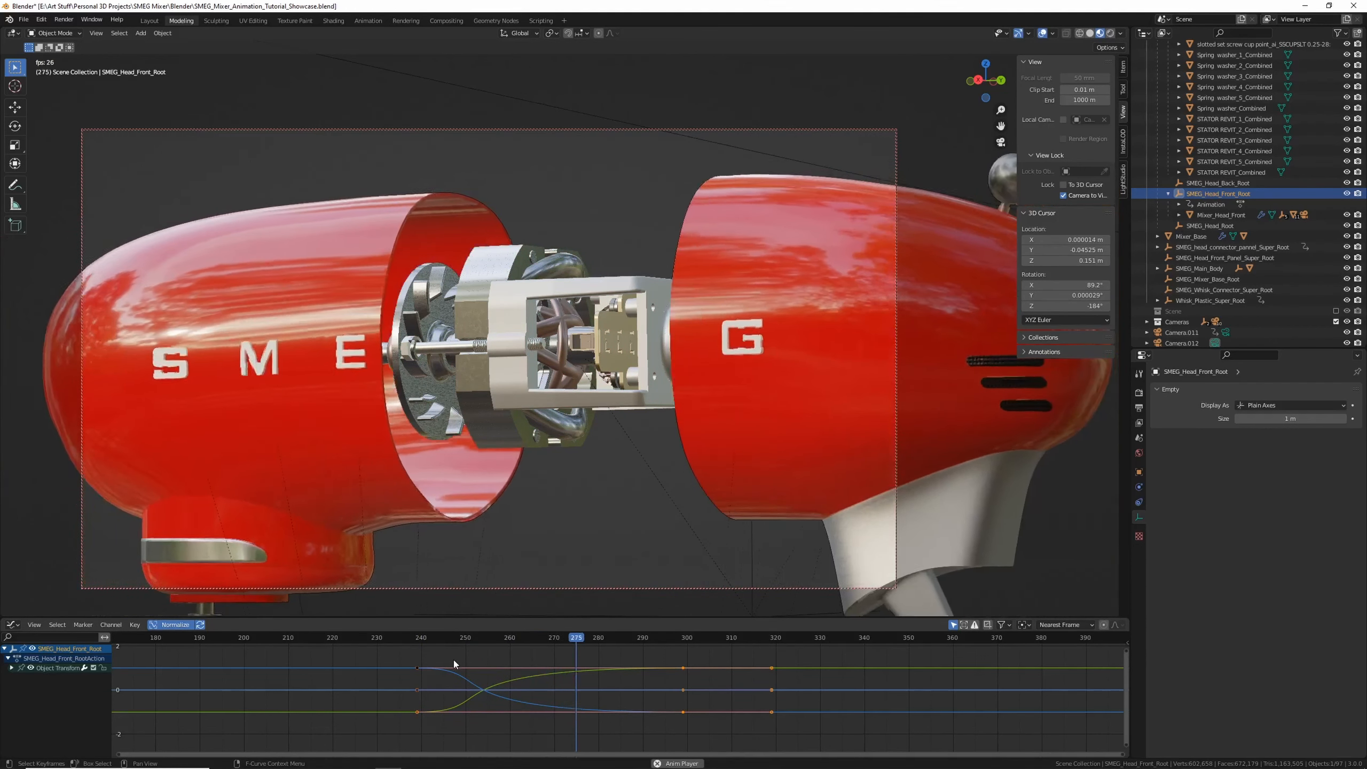
pyautogui.press('space')
# Select the back shell, move its first keyframe further earlier, and play back
pyautogui.click(625, 284)
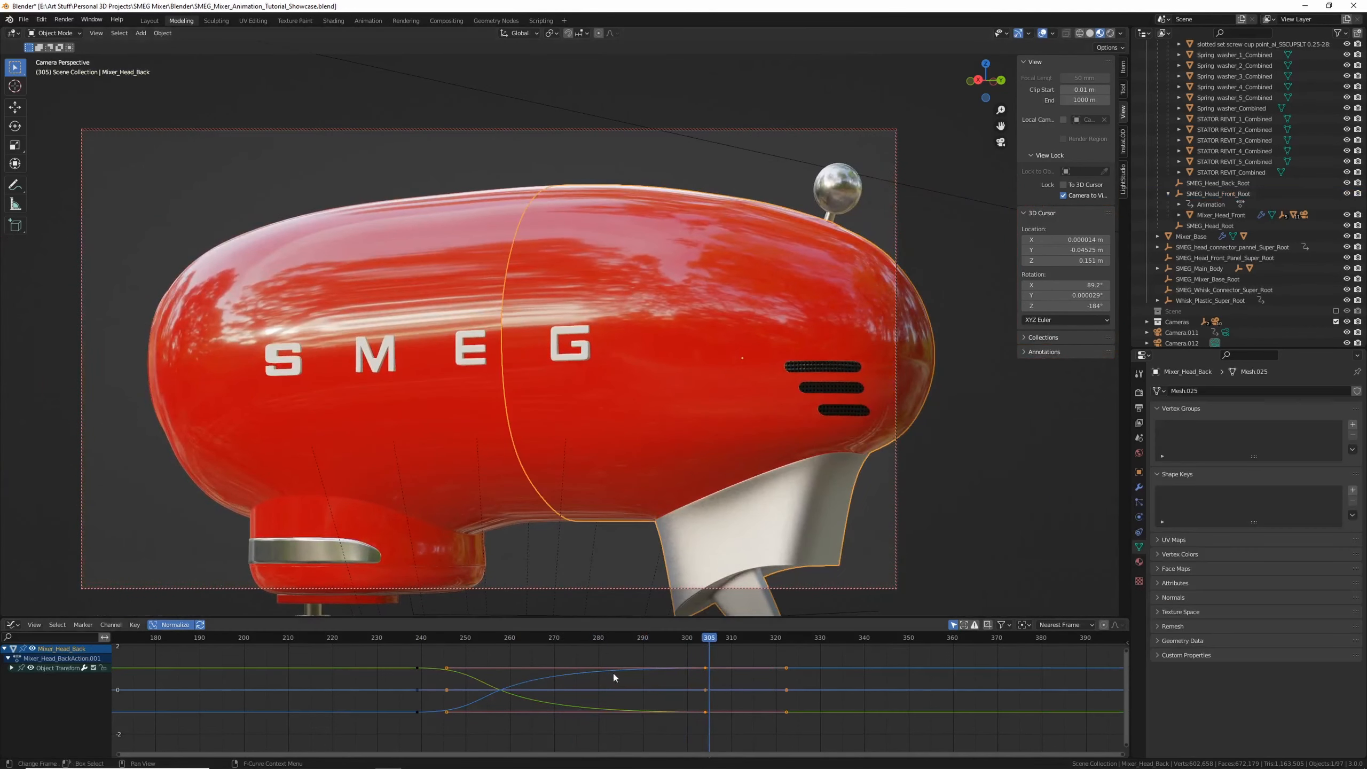
pyautogui.moveTo(444, 666); pyautogui.dragTo(401, 666)
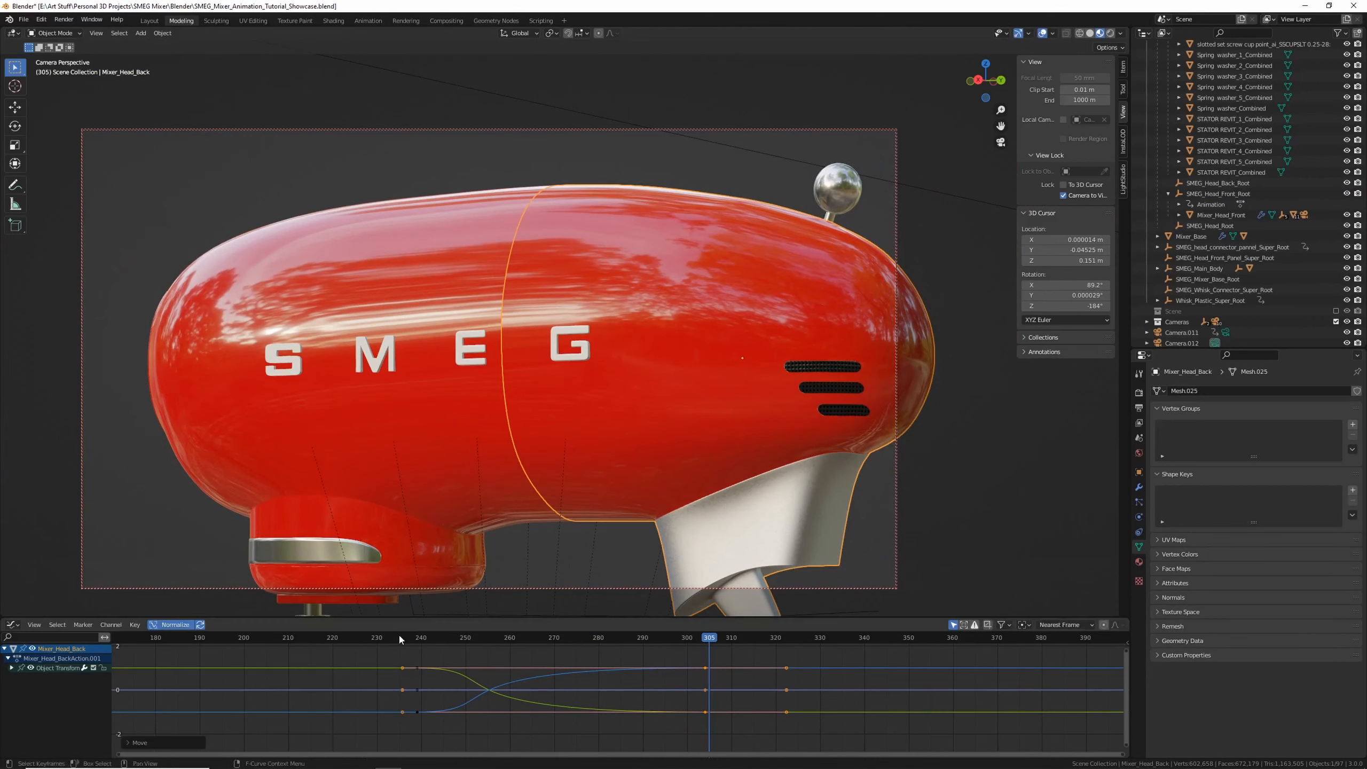
pyautogui.click(398, 636)
pyautogui.press('space')
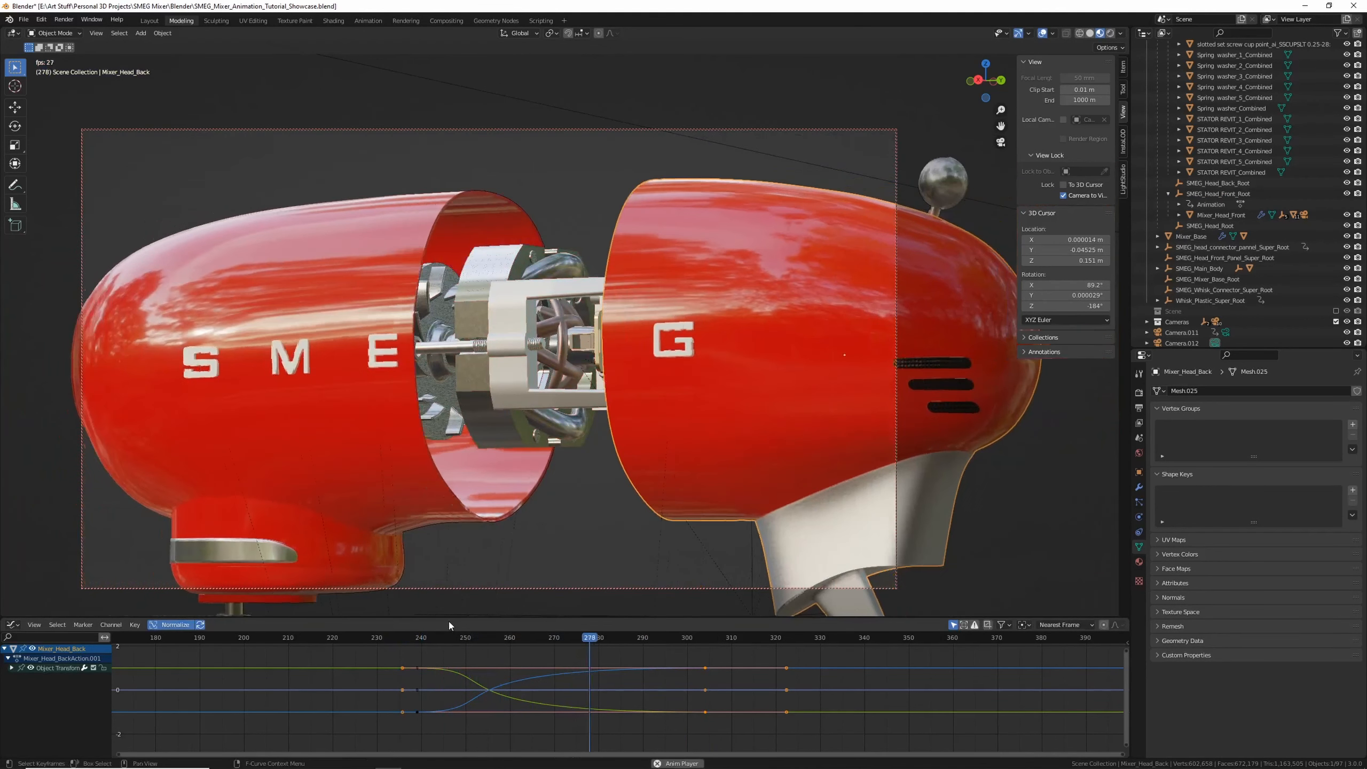
pyautogui.press('space')
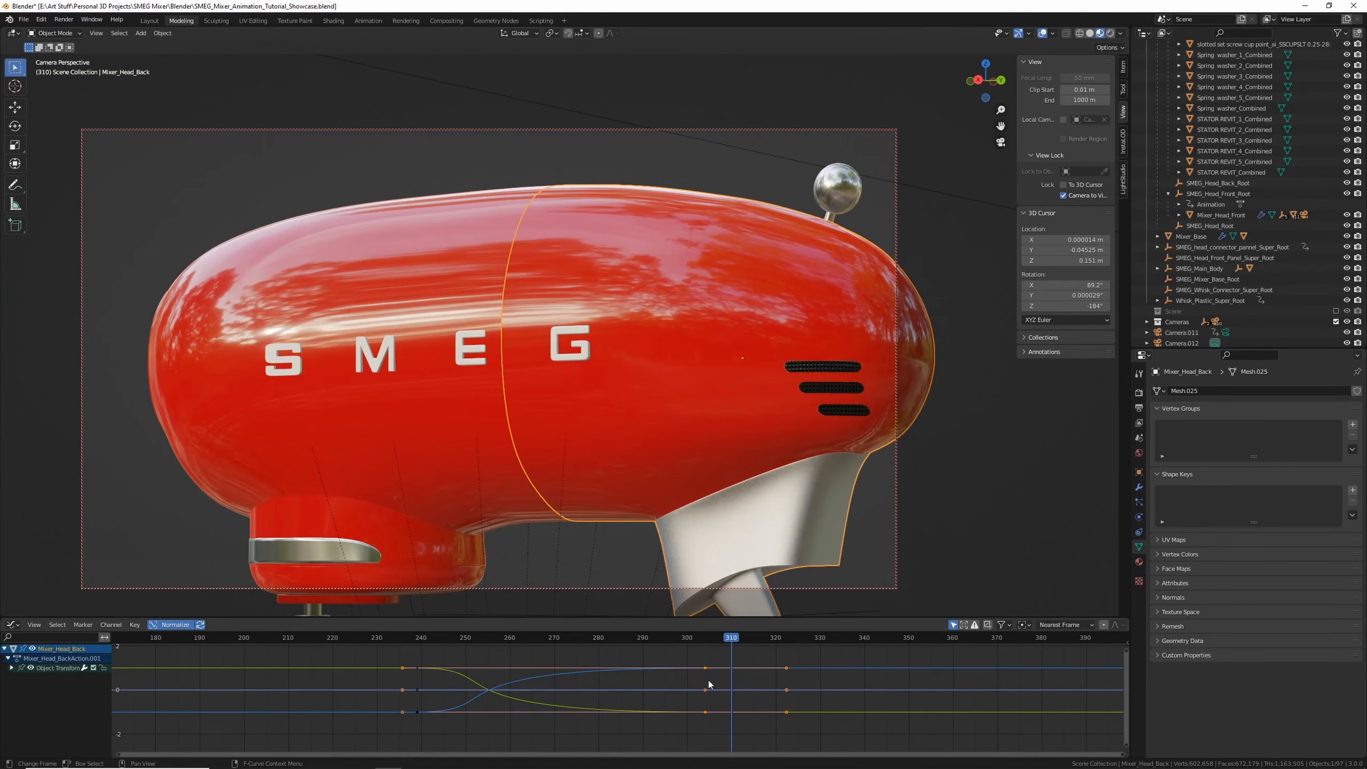
# Select the front head root and shift its closing keyframes later in the Graph Editor
pyautogui.moveTo(705, 670); pyautogui.dragTo(809, 667)
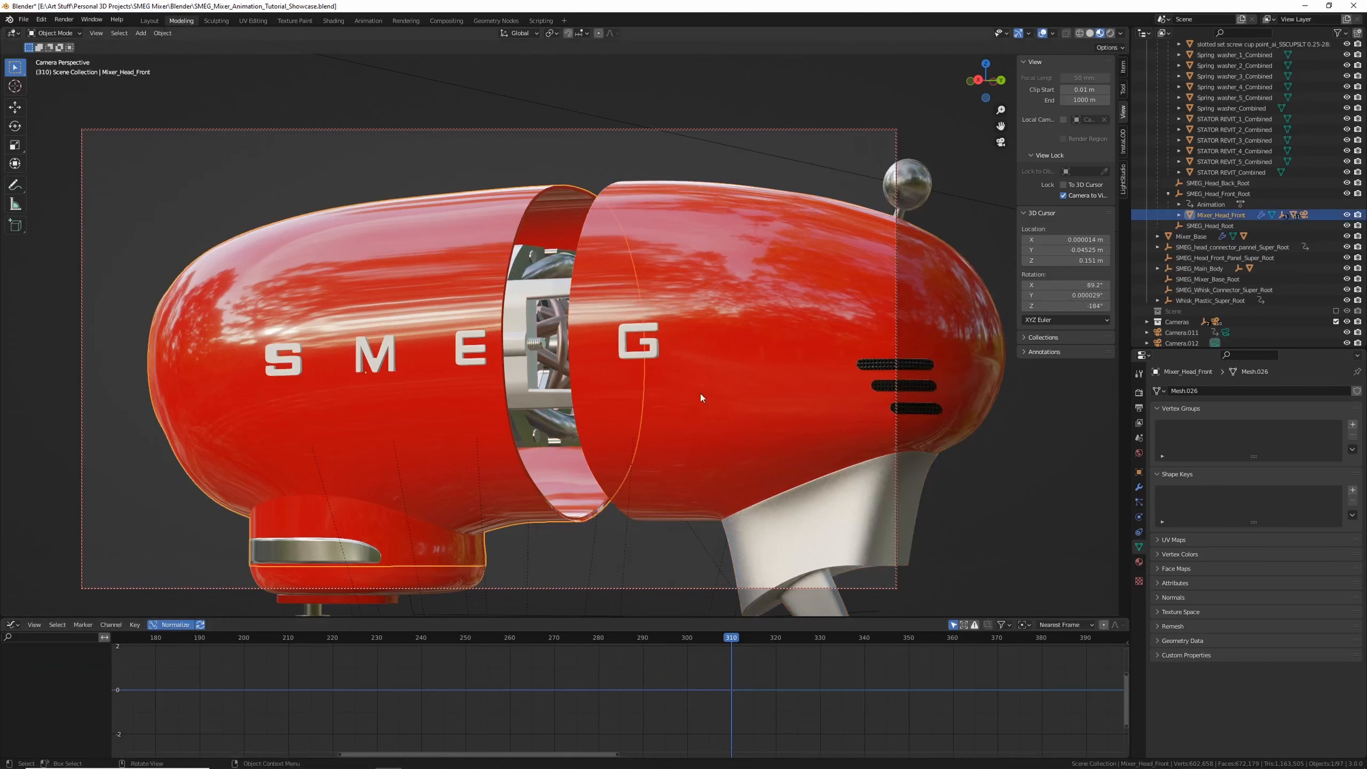
pyautogui.click(1217, 194)
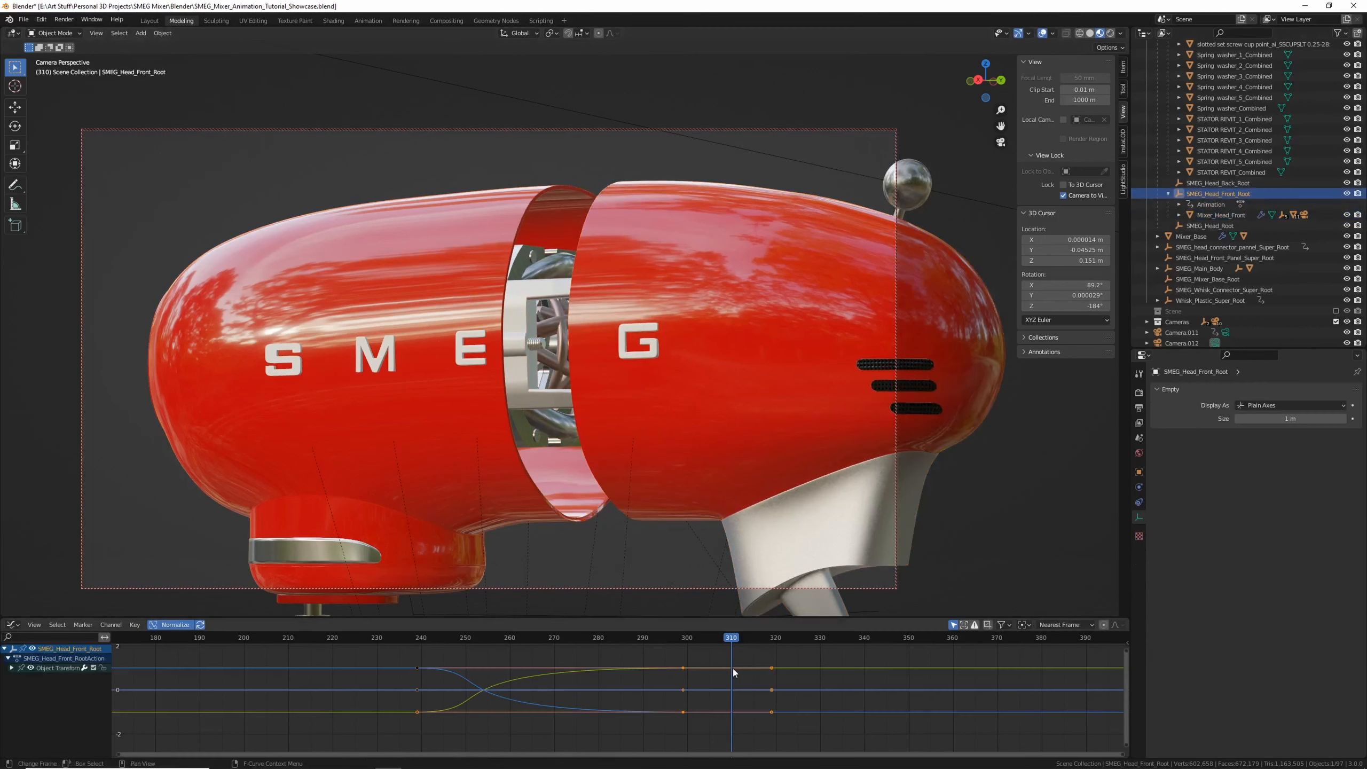
pyautogui.moveTo(732, 668); pyautogui.dragTo(789, 671)
pyautogui.moveTo(708, 650); pyautogui.dragTo(762, 742)
pyautogui.moveTo(637, 647); pyautogui.dragTo(745, 752)
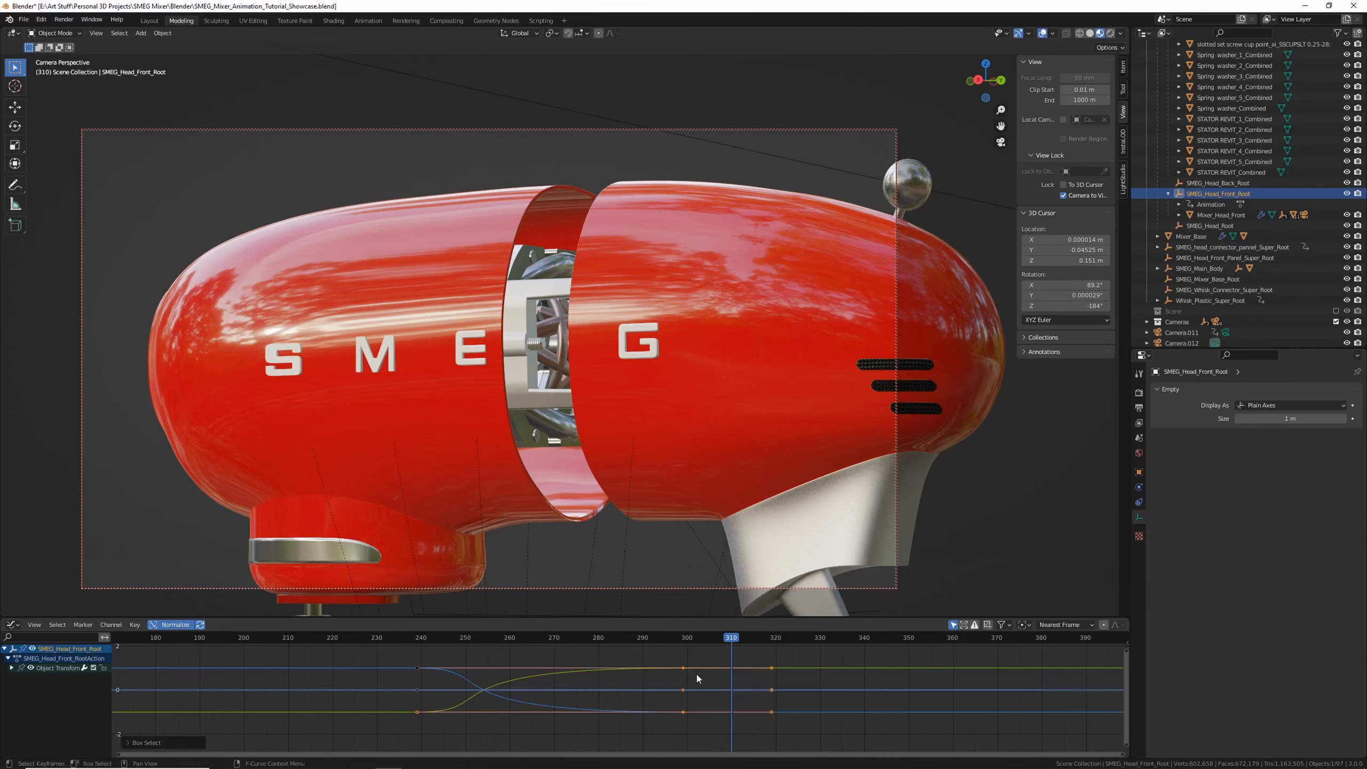
pyautogui.moveTo(682, 667); pyautogui.dragTo(815, 671)
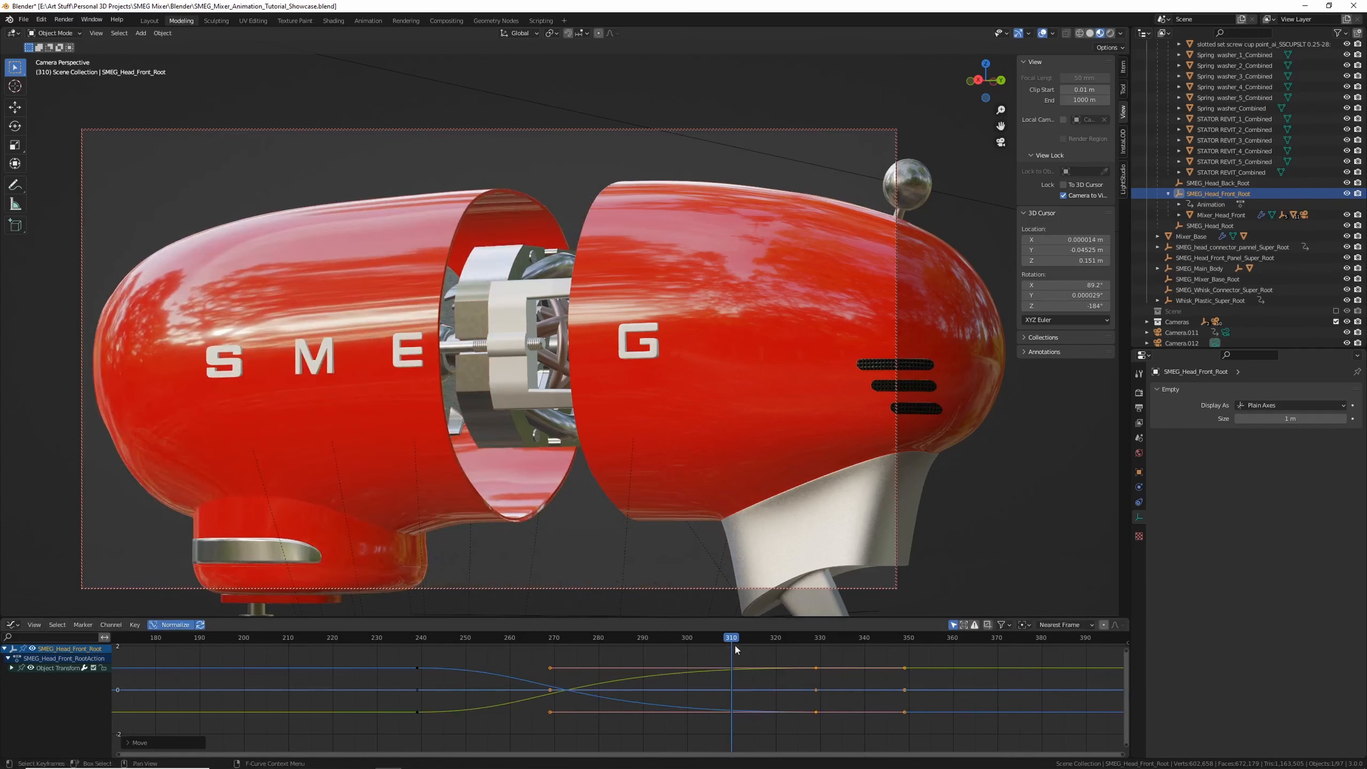
# Scrub and play back the revised head animation through the camera
pyautogui.click(734, 646)
pyautogui.moveTo(735, 641); pyautogui.dragTo(423, 619)
pyautogui.press('space')
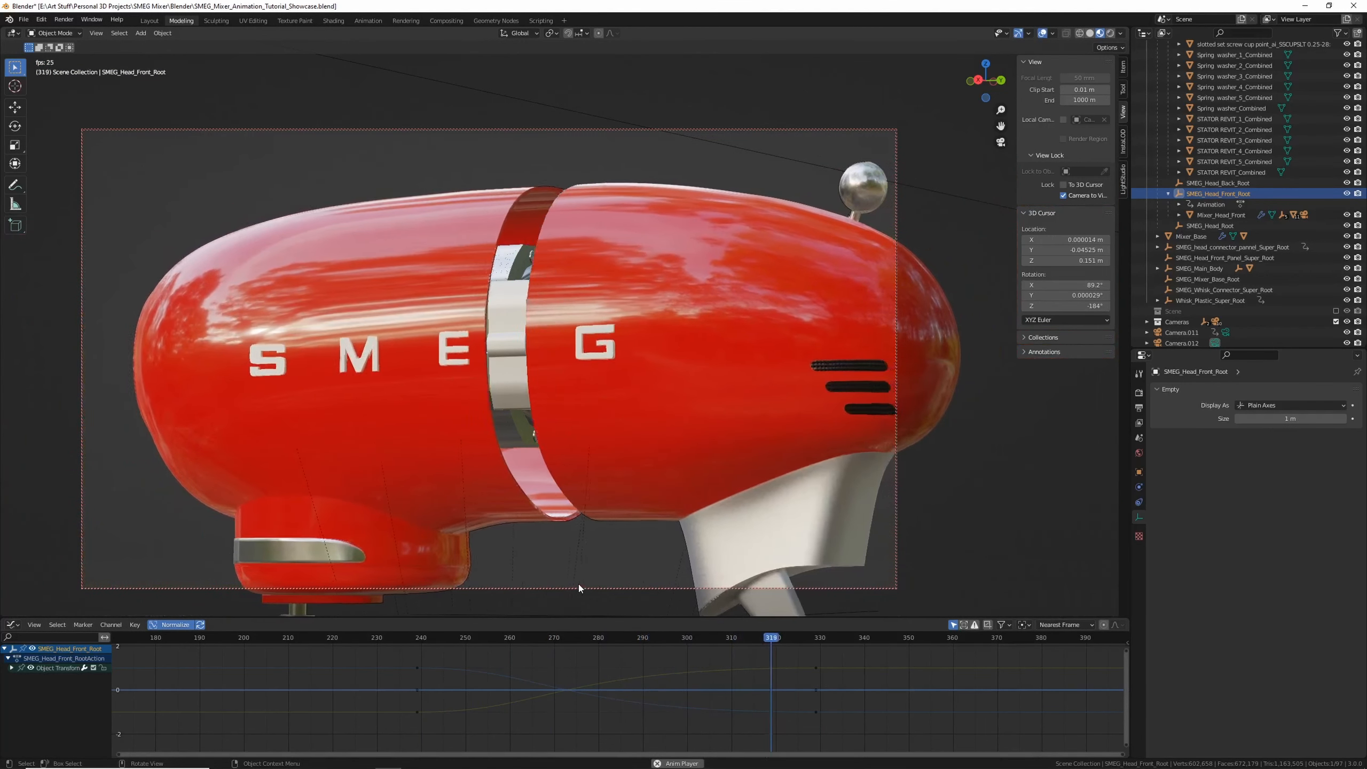
pyautogui.press('space')
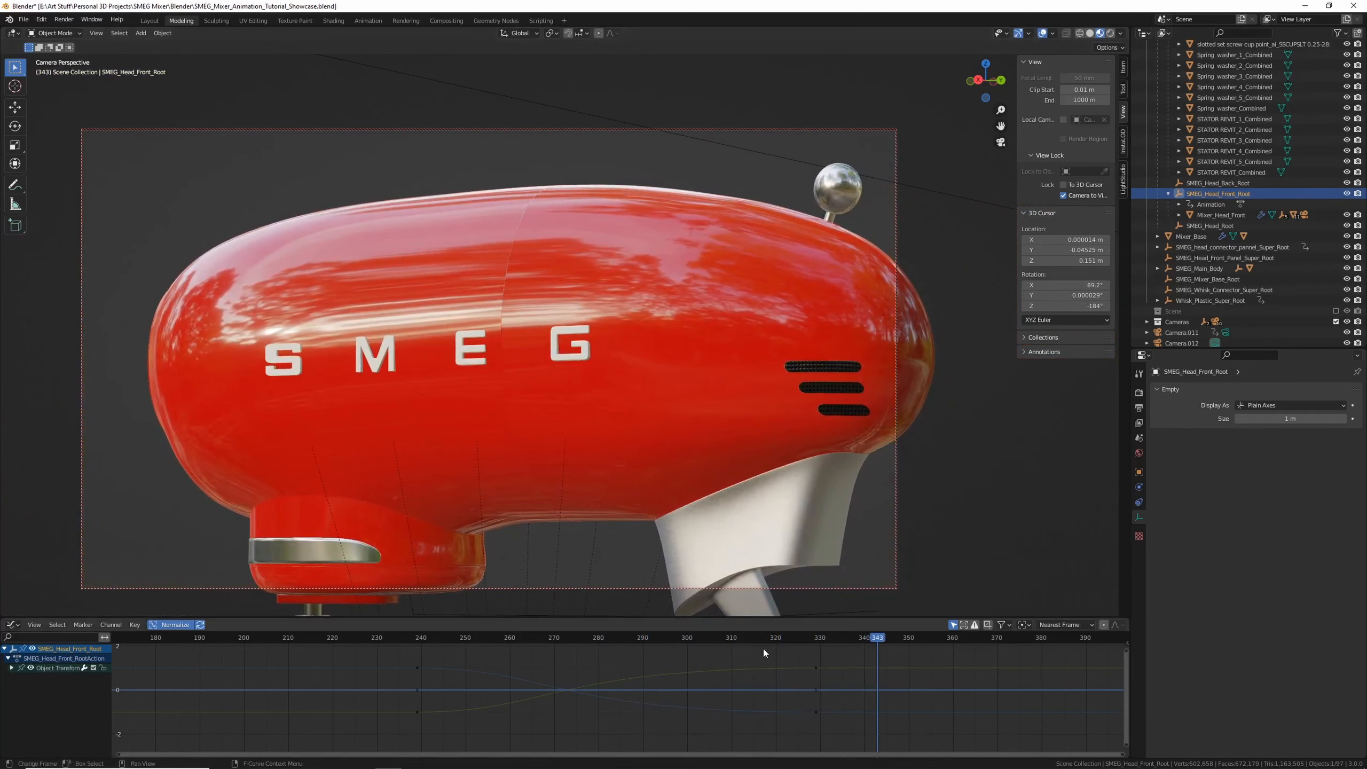
# Leave the camera view and orbit the viewport out to see the whole scene with both cameras
pyautogui.scroll(-4, 608, 414)
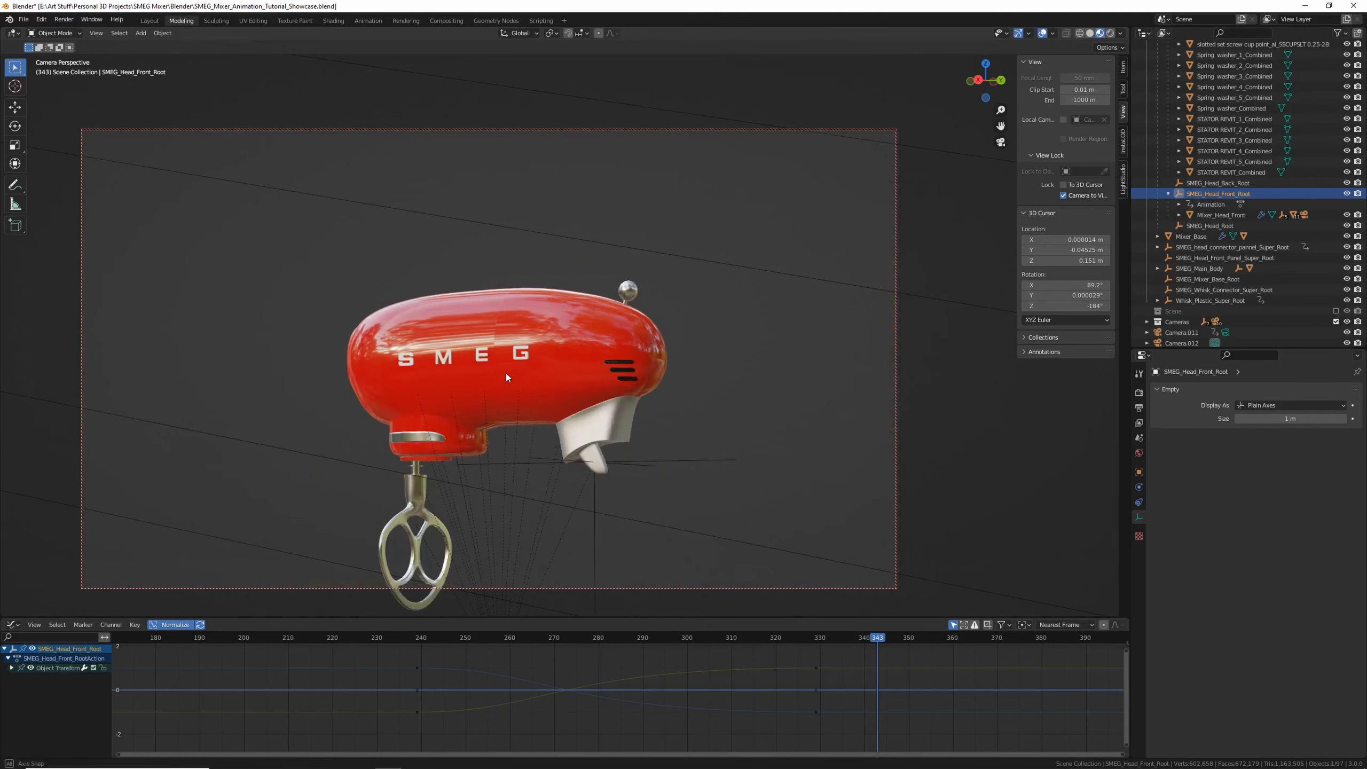
pyautogui.moveTo(877, 648); pyautogui.dragTo(994, 634)
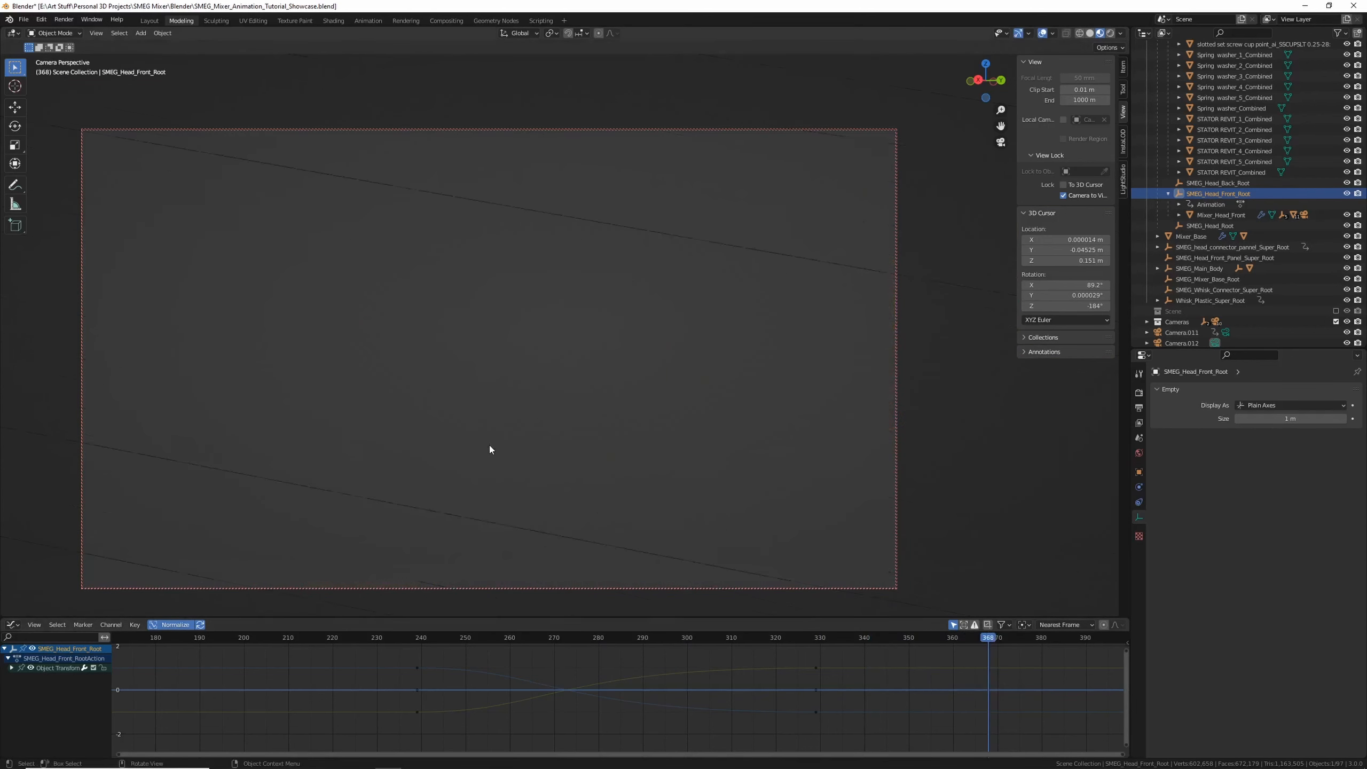
pyautogui.click(1055, 200)
pyautogui.click(1072, 198)
pyautogui.moveTo(667, 334); pyautogui.dragTo(619, 570, button='middle')
pyautogui.moveTo(773, 648); pyautogui.dragTo(868, 673)
pyautogui.moveTo(529, 335); pyautogui.dragTo(524, 381, button='middle')
pyautogui.scroll(2, 568, 214)
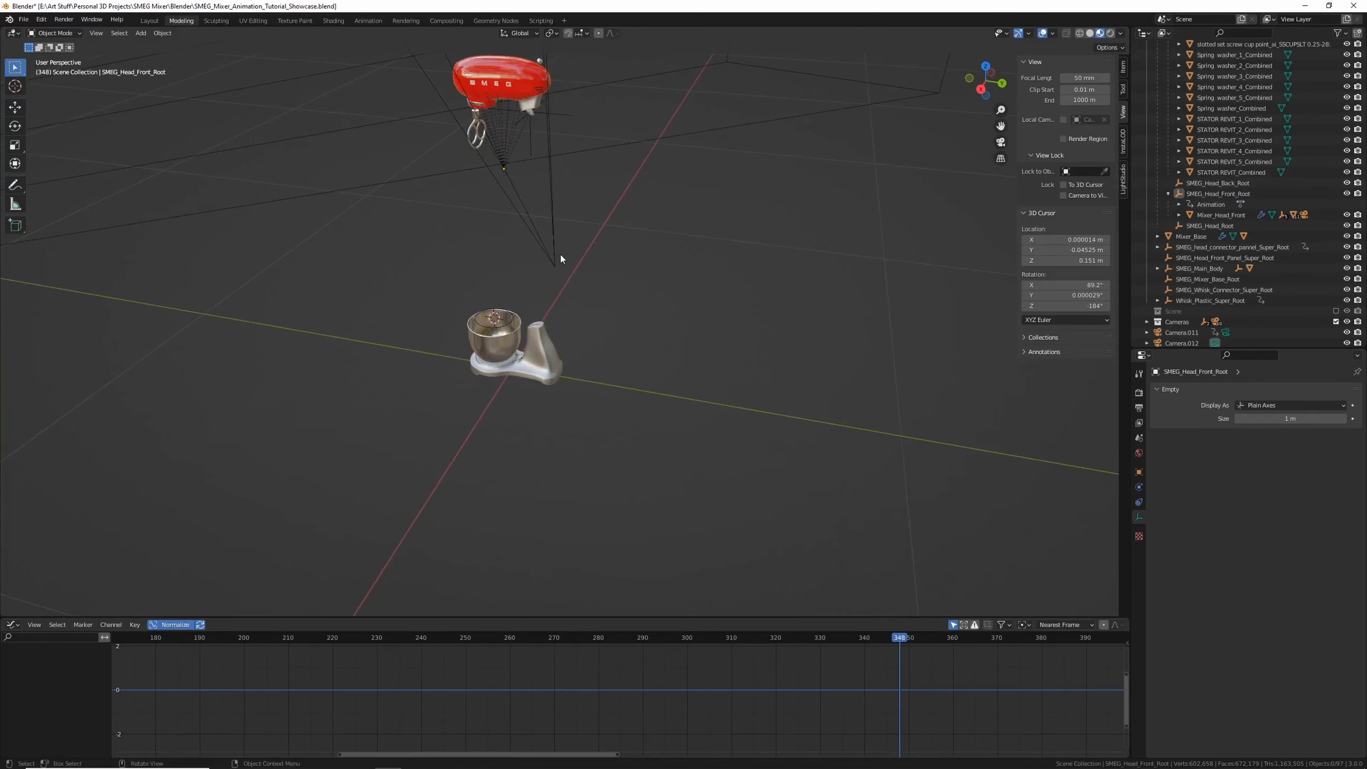
# Select the new camera Camera.012 and look through it at frame 290
pyautogui.click(560, 257)
pyautogui.click(550, 296)
pyautogui.click(556, 254)
pyautogui.moveTo(555, 254); pyautogui.dragTo(635, 545, button='middle')
pyautogui.press('KP_0')
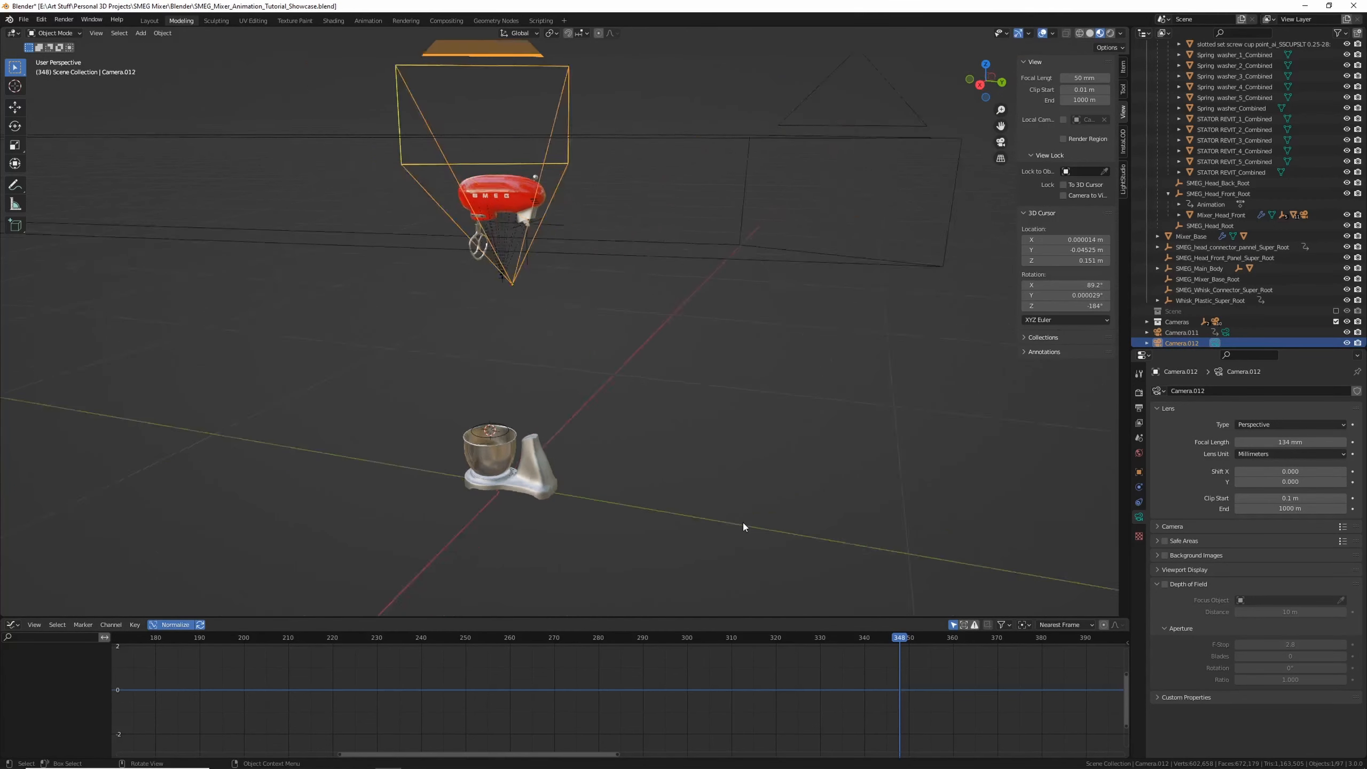
pyautogui.moveTo(629, 645)
pyautogui.mouseDown()
pyautogui.moveTo(549, 642)
pyautogui.moveTo(713, 646)
pyautogui.moveTo(461, 649)
pyautogui.moveTo(641, 660)
pyautogui.mouseUp()
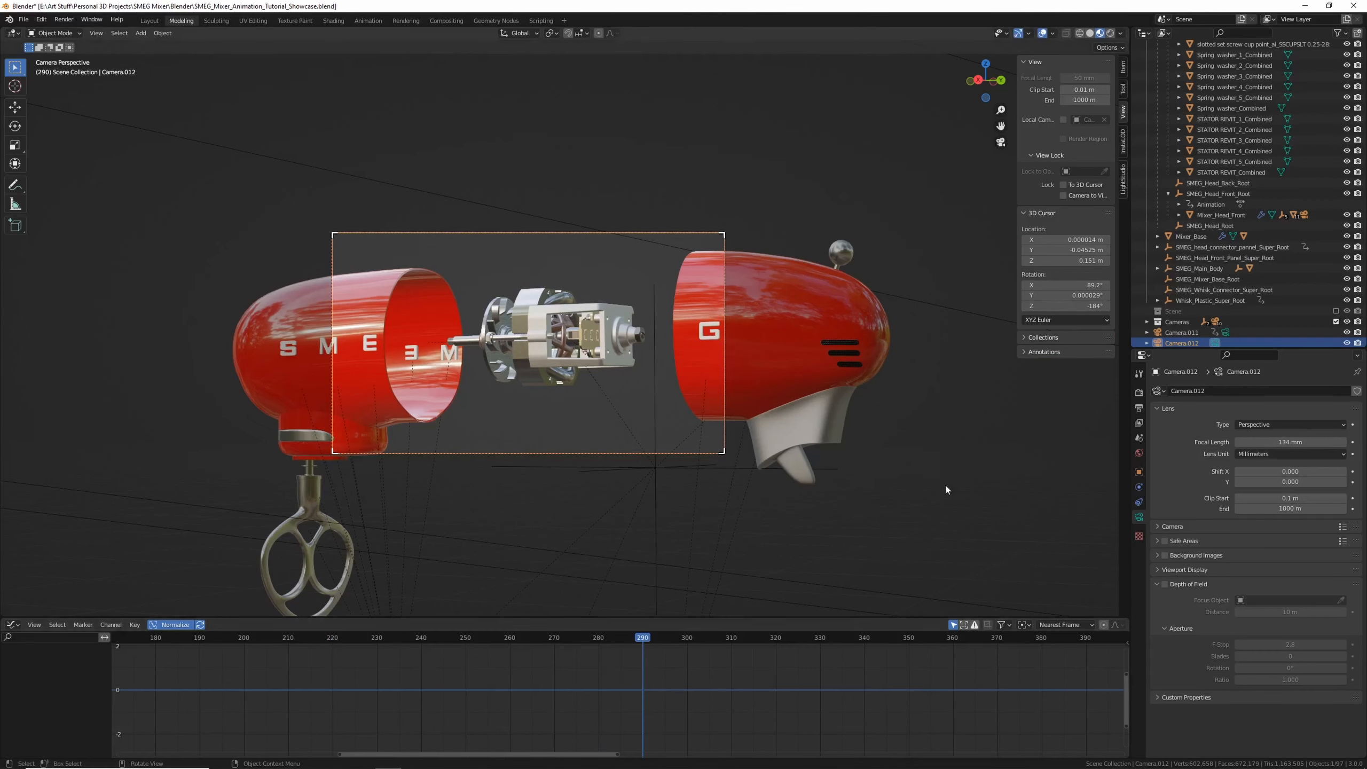
# Add a timeline marker at frame 290 and bind Camera.012 to it
pyautogui.scroll(-1, 1188, 333)
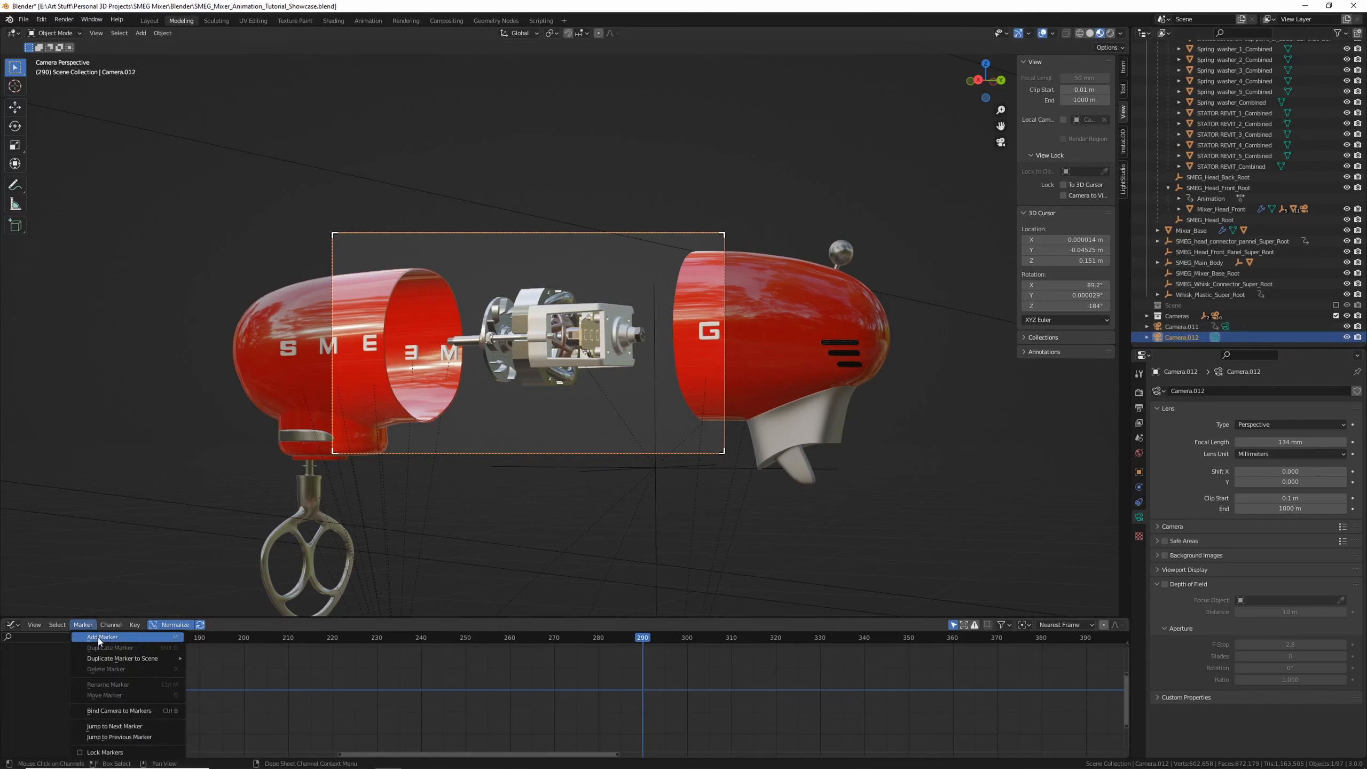
pyautogui.click(98, 637)
pyautogui.rightClick(655, 750)
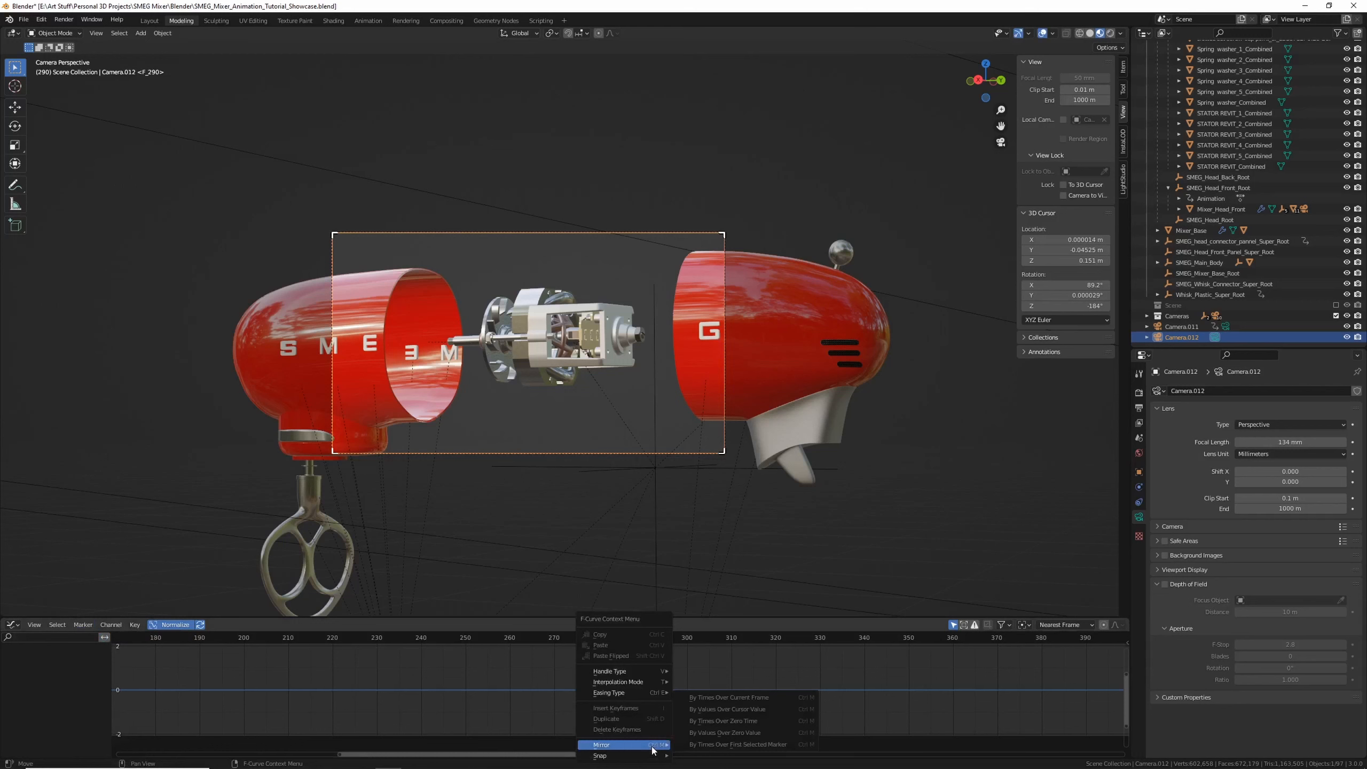
pyautogui.press('Escape')
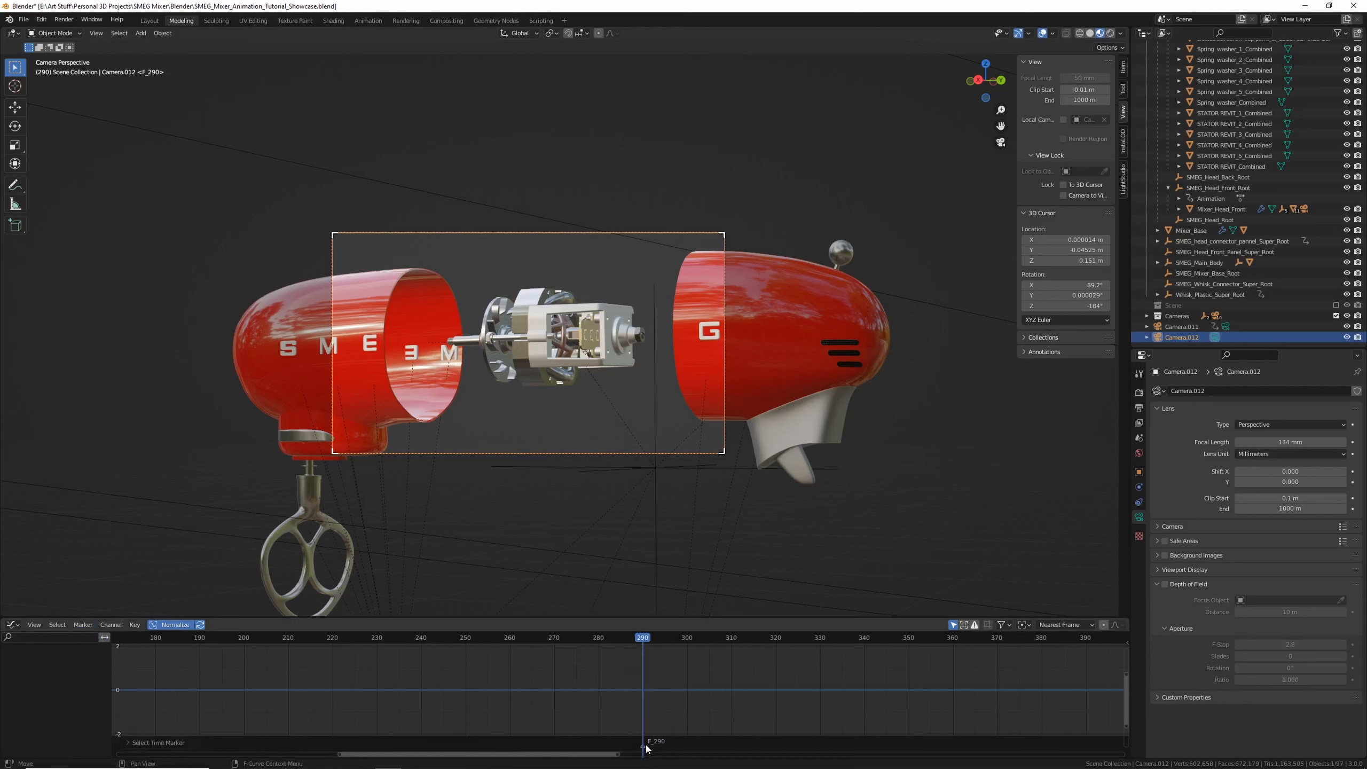
pyautogui.click(86, 624)
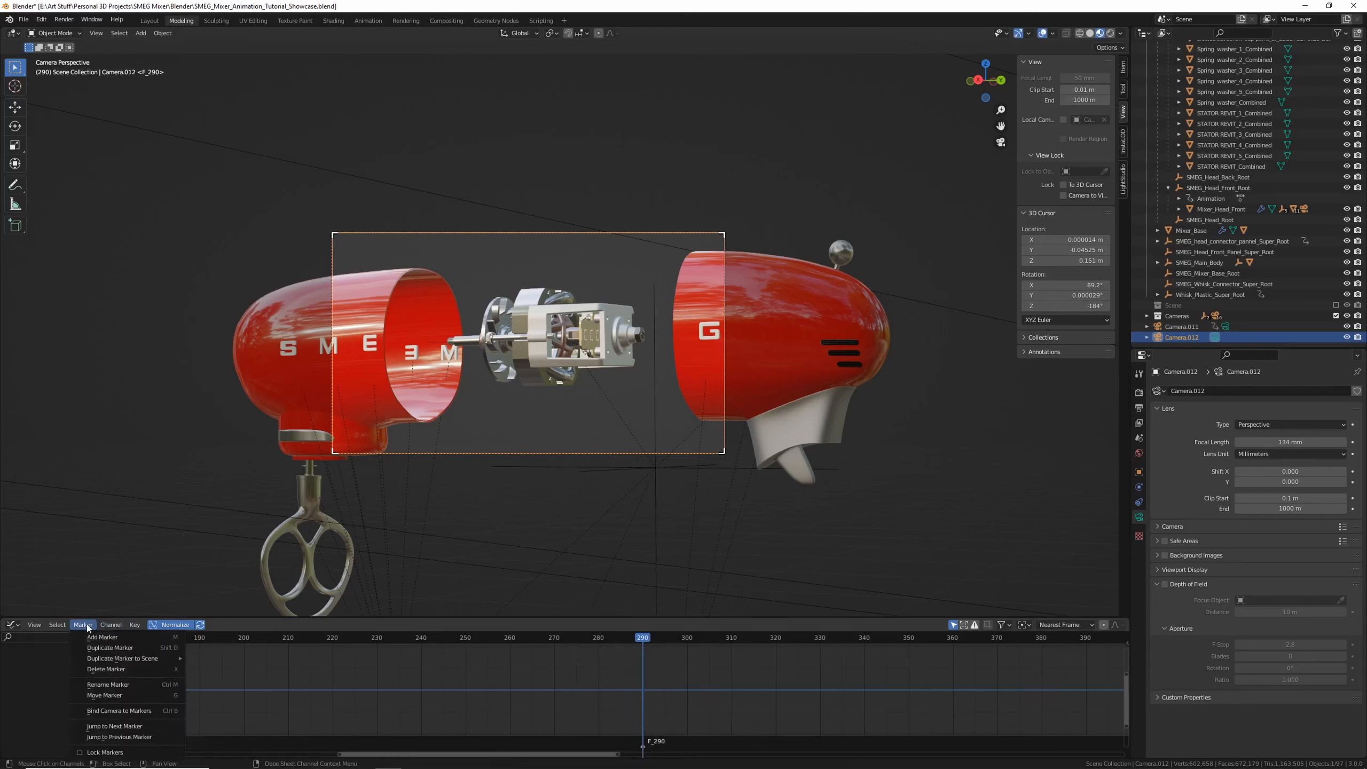
pyautogui.click(139, 711)
# Go to frame 180, select Camera.011 and set it as the active scene camera
pyautogui.moveTo(628, 647); pyautogui.dragTo(155, 652)
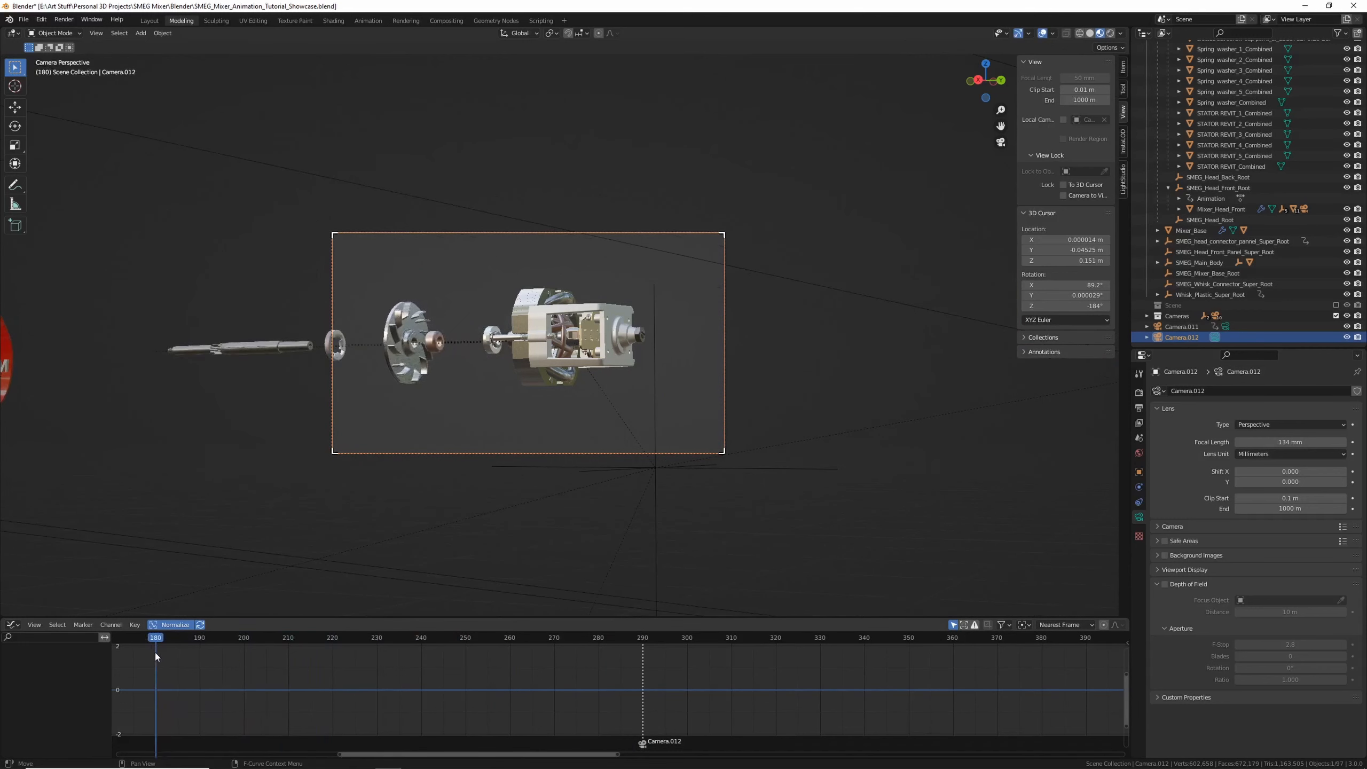
pyautogui.click(1180, 326)
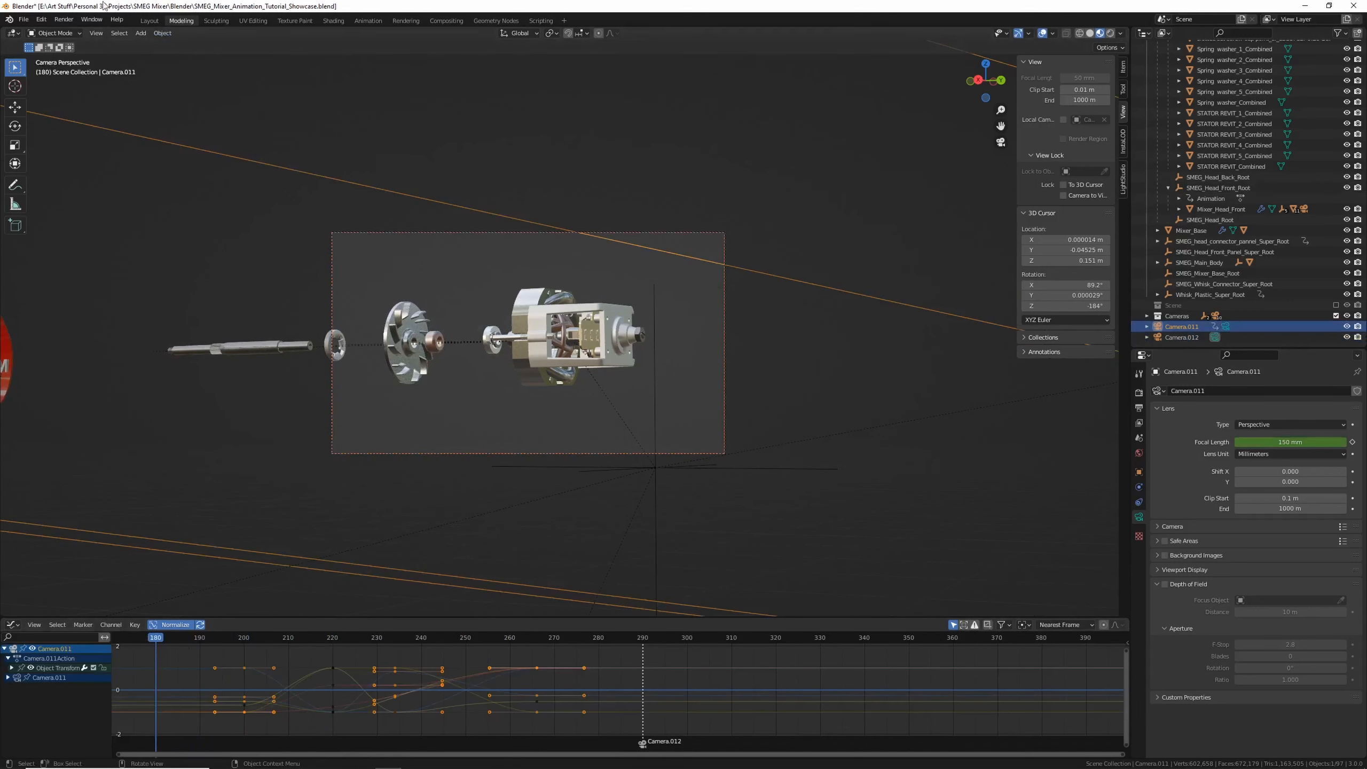
pyautogui.click(97, 34)
pyautogui.moveTo(162, 34)
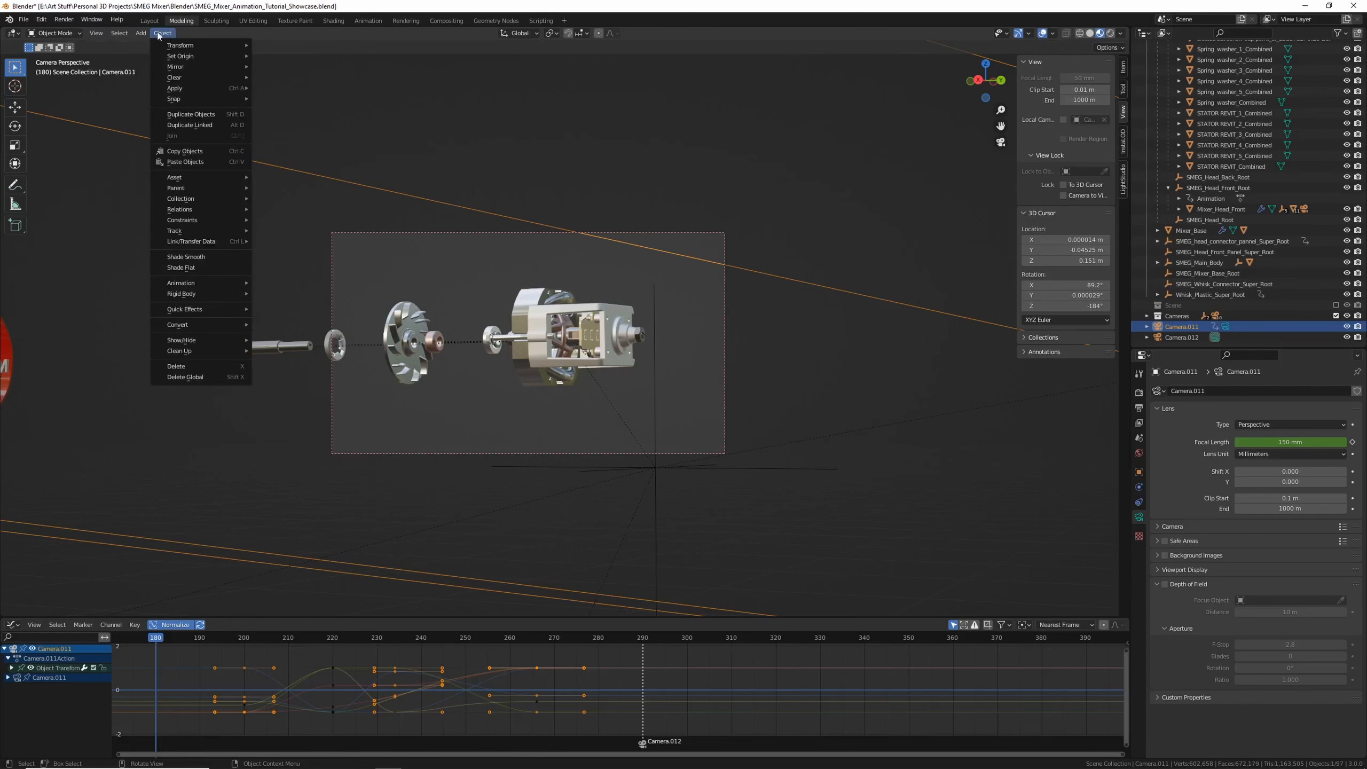
pyautogui.moveTo(96, 34)
pyautogui.moveTo(134, 141)
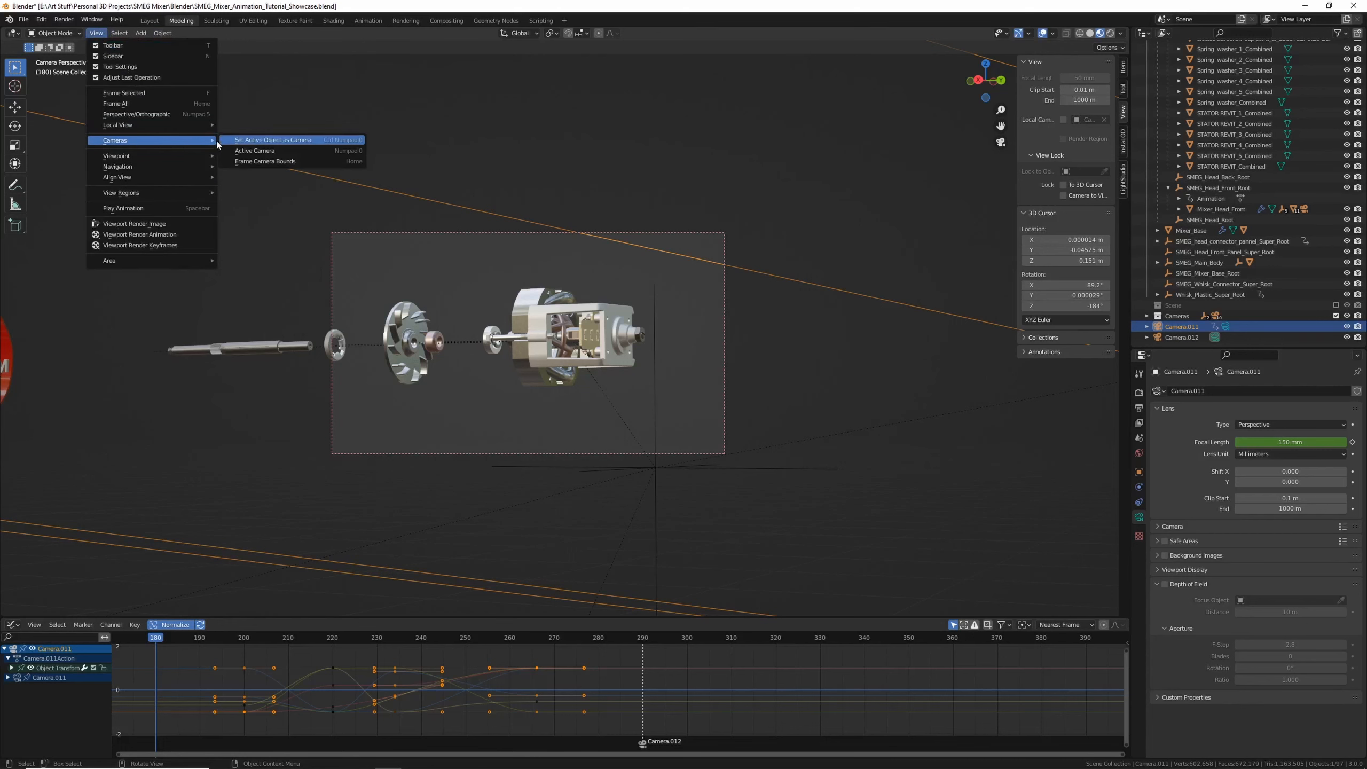
pyautogui.click(237, 140)
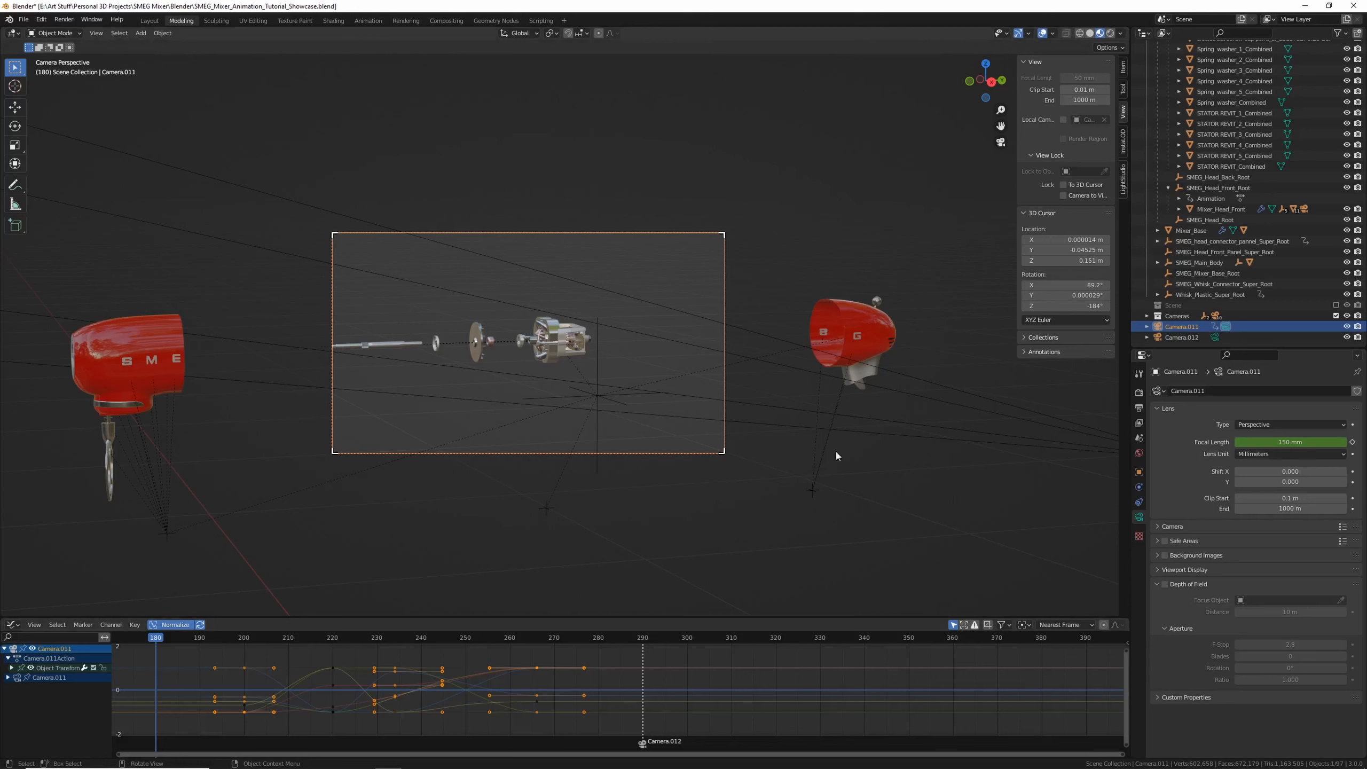
# Add a timeline marker at frame 180 and bind Camera.011 to it
pyautogui.click(1178, 317)
pyautogui.click(1181, 337)
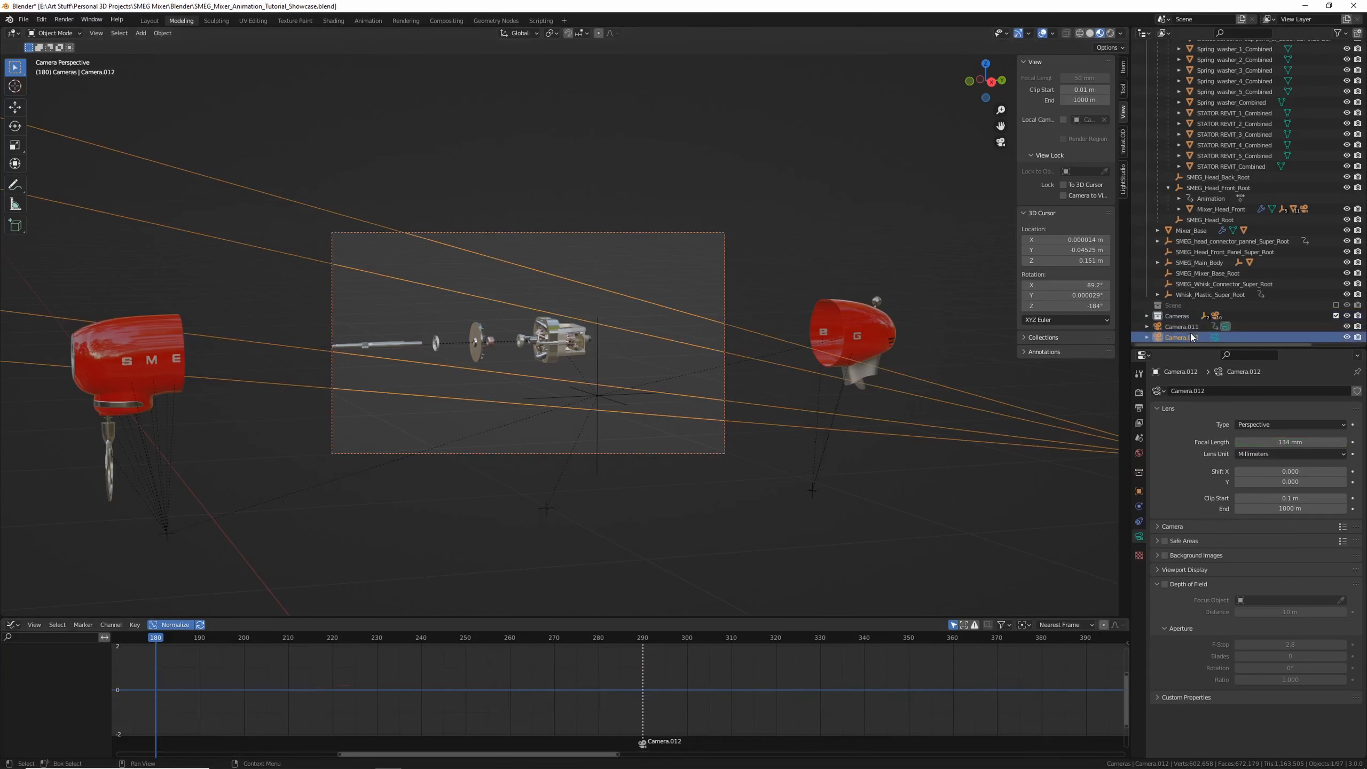
pyautogui.click(1181, 326)
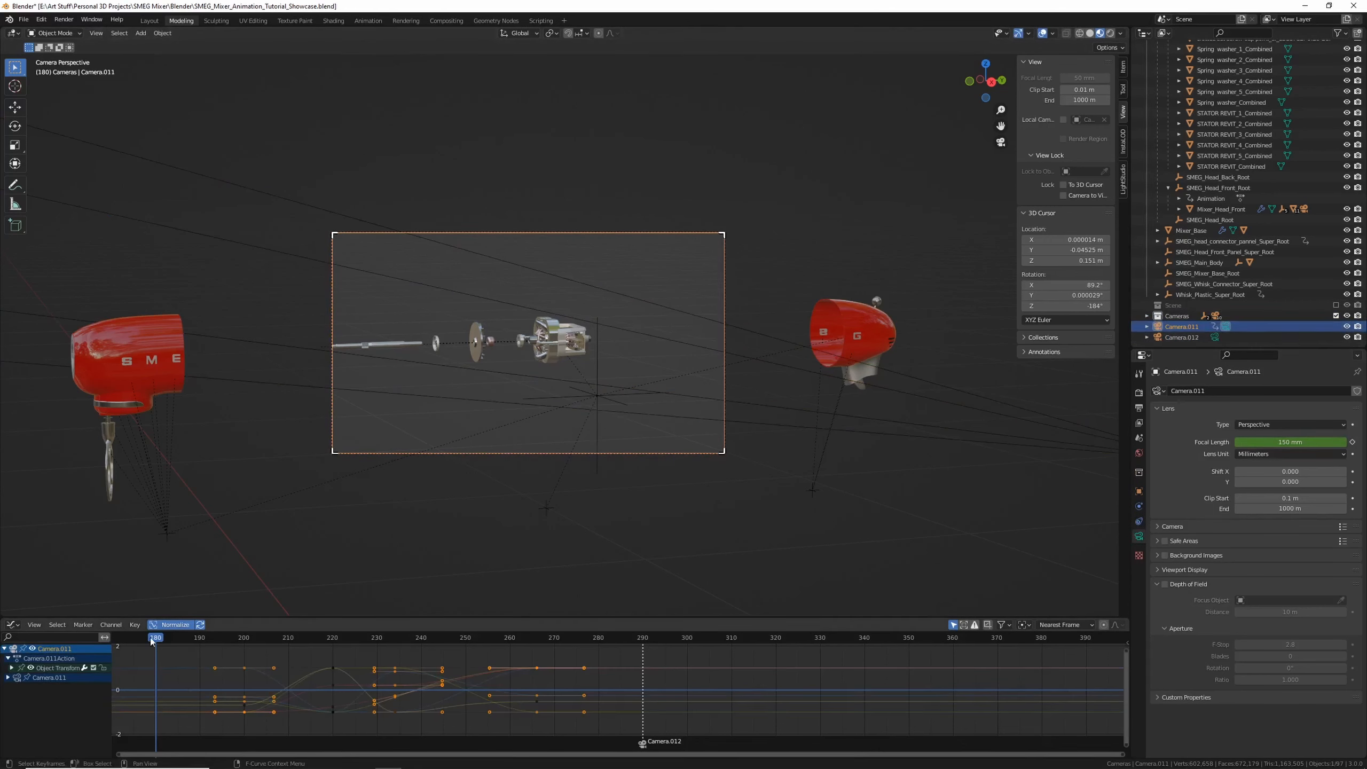
pyautogui.click(82, 624)
pyautogui.click(105, 637)
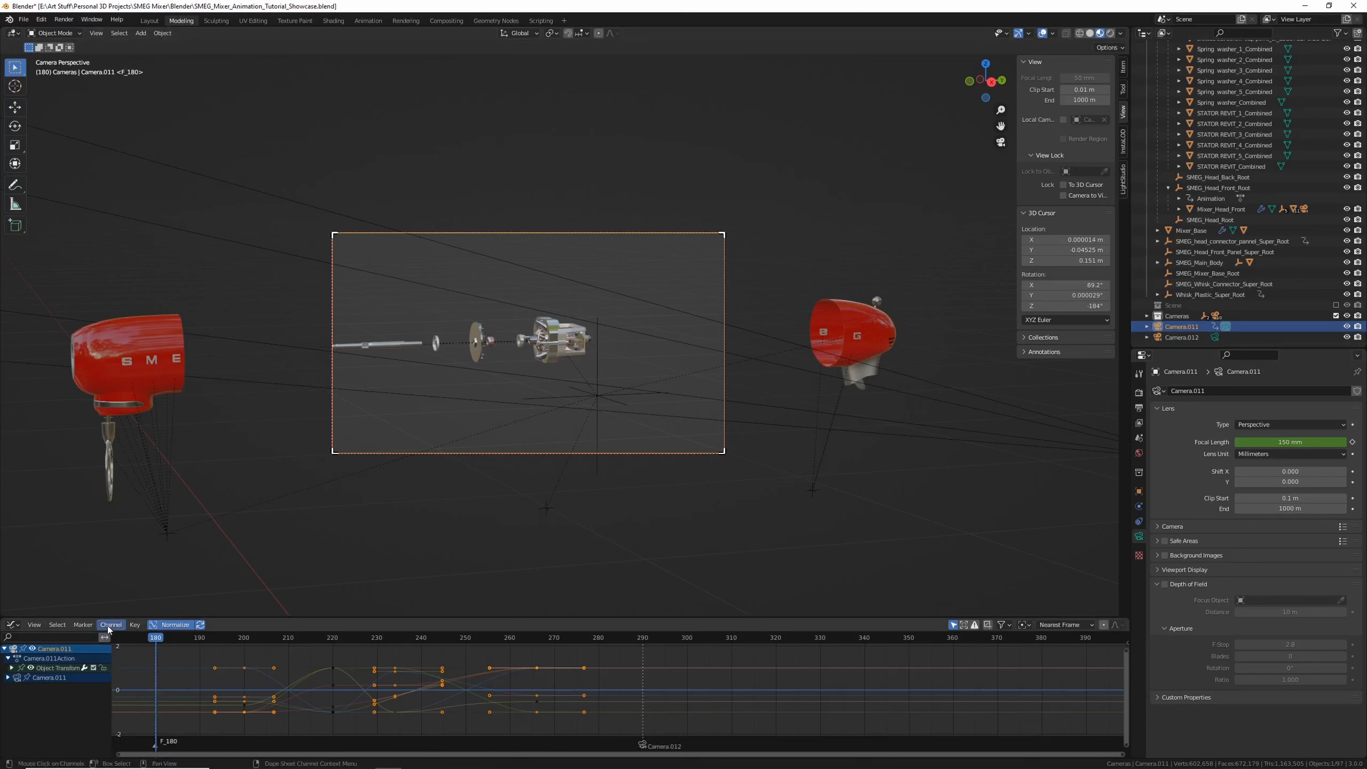
pyautogui.click(110, 624)
pyautogui.moveTo(82, 625)
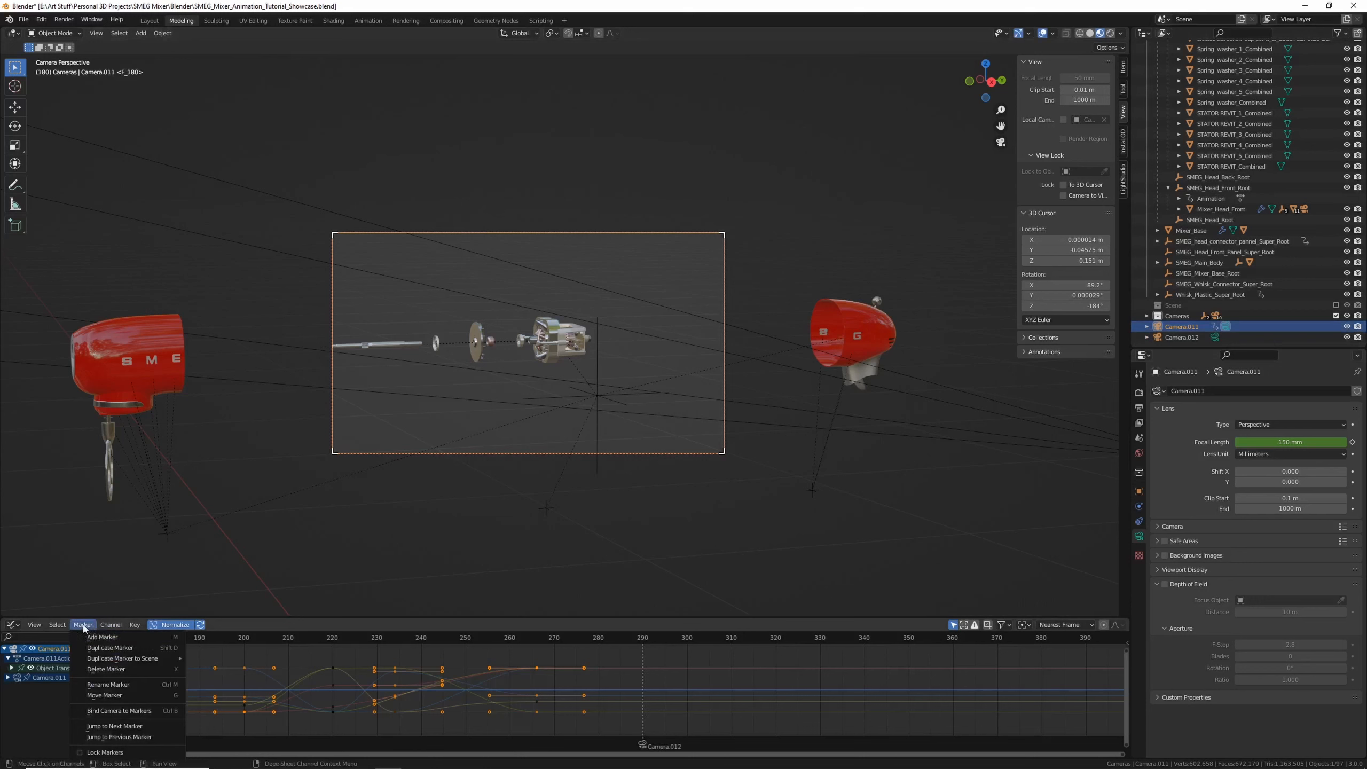
pyautogui.click(116, 711)
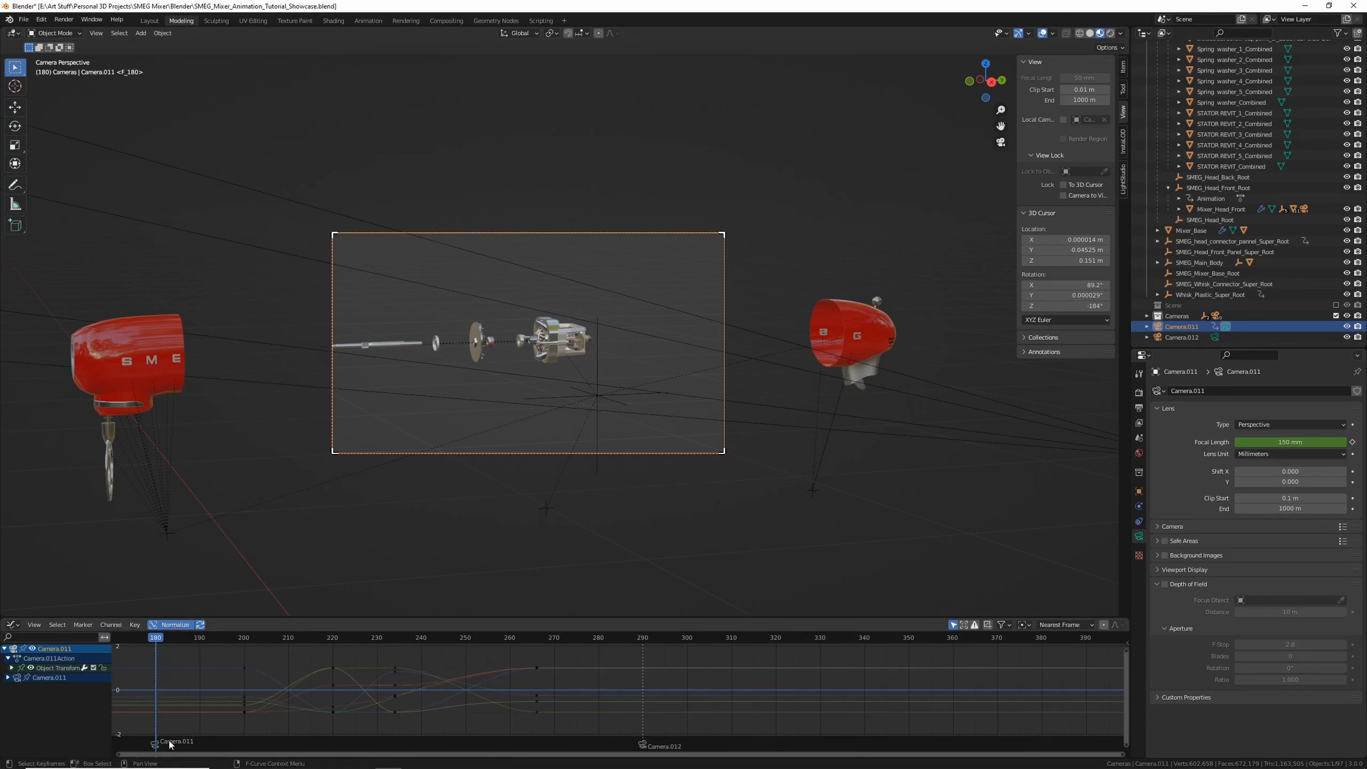
# Play back the animation across the camera switch at frame 290
pyautogui.press('space')
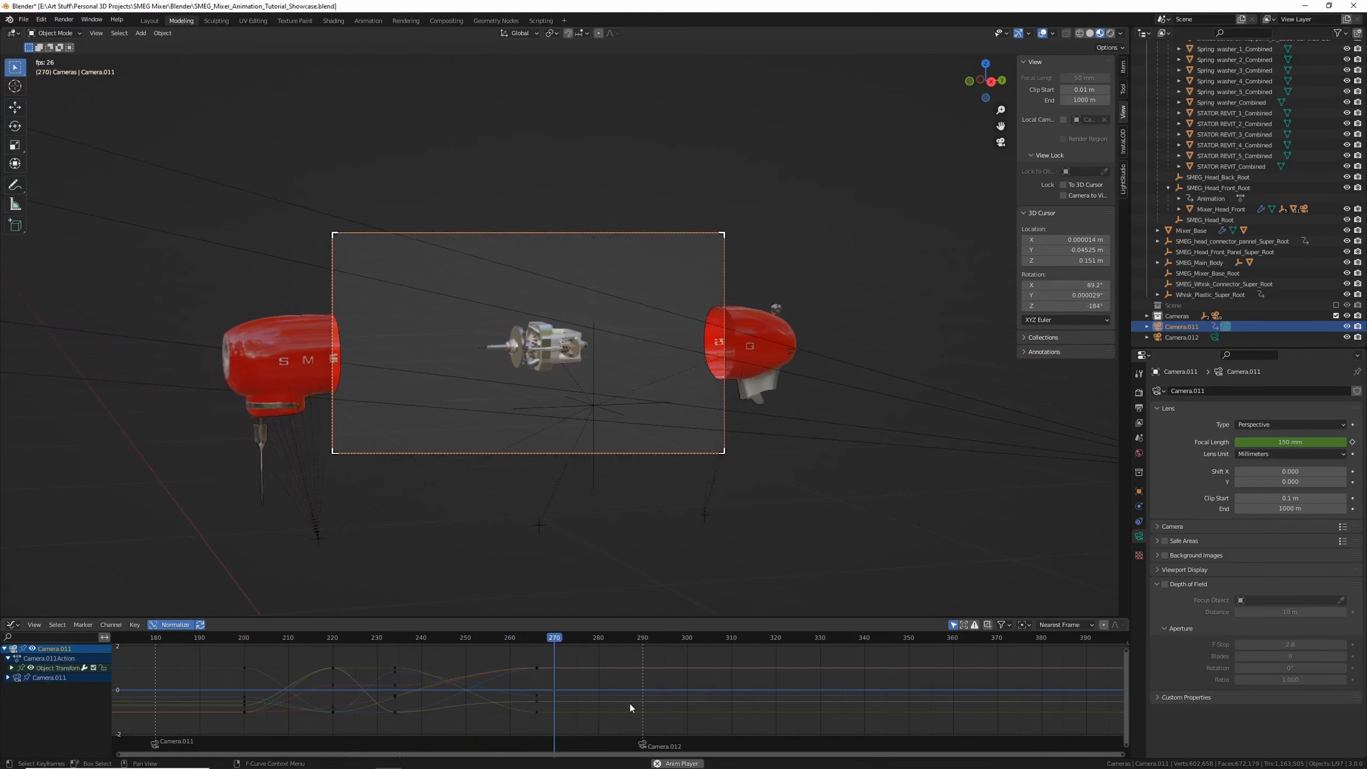
pyautogui.press('space')
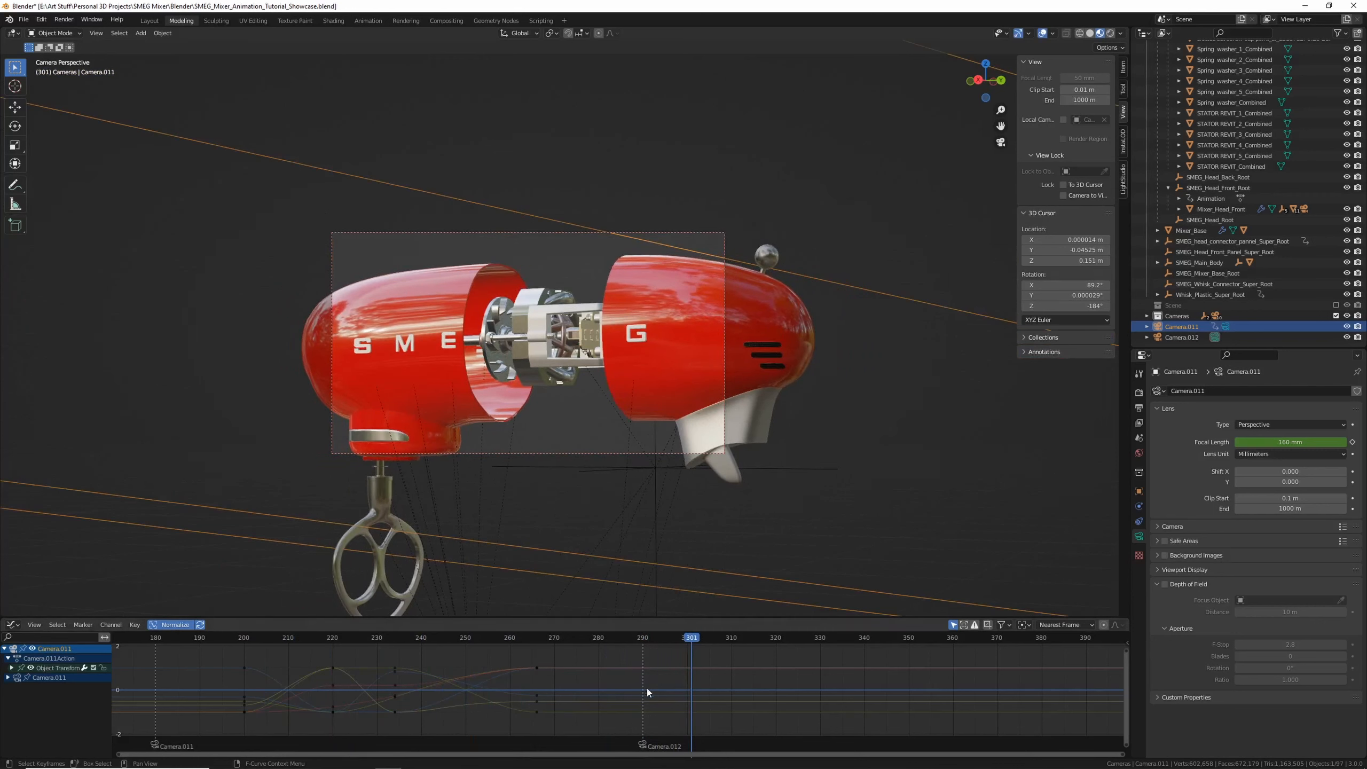
pyautogui.click(644, 641)
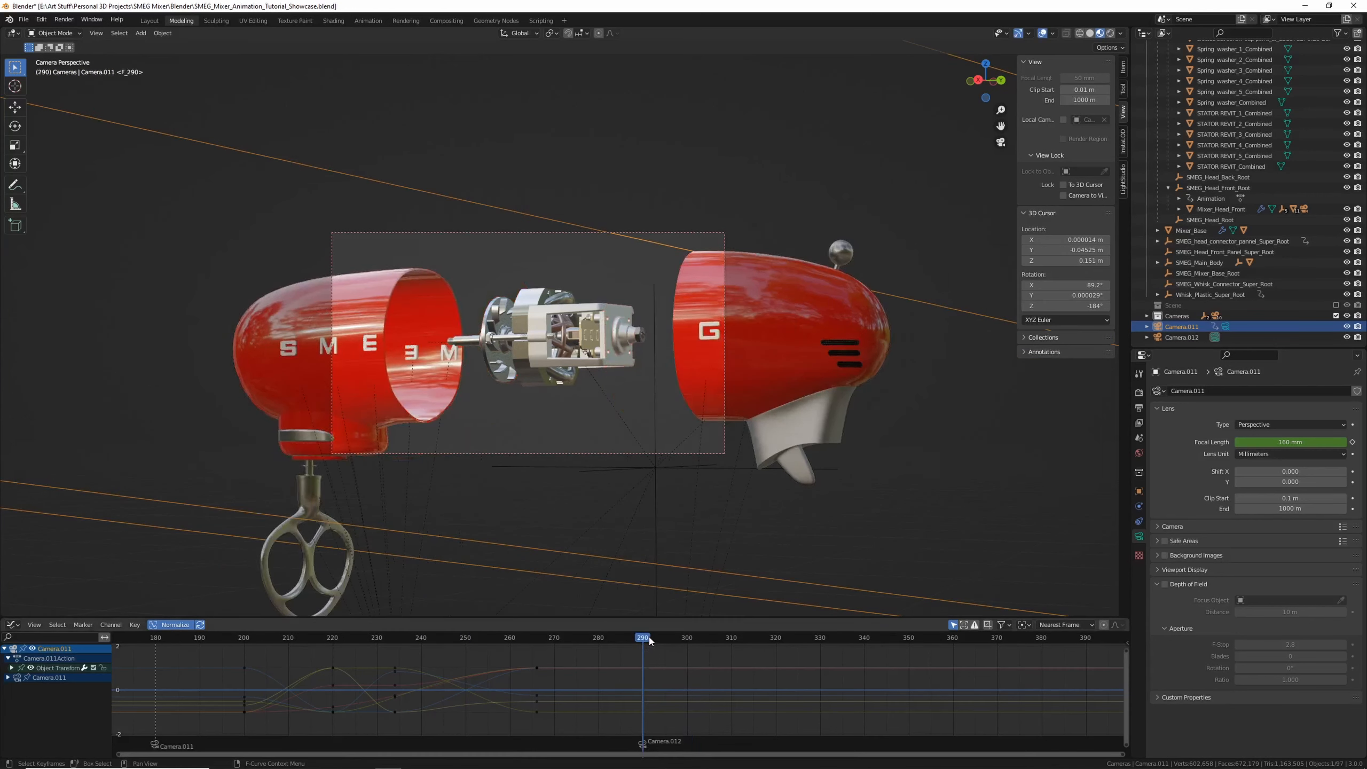
pyautogui.press('space')
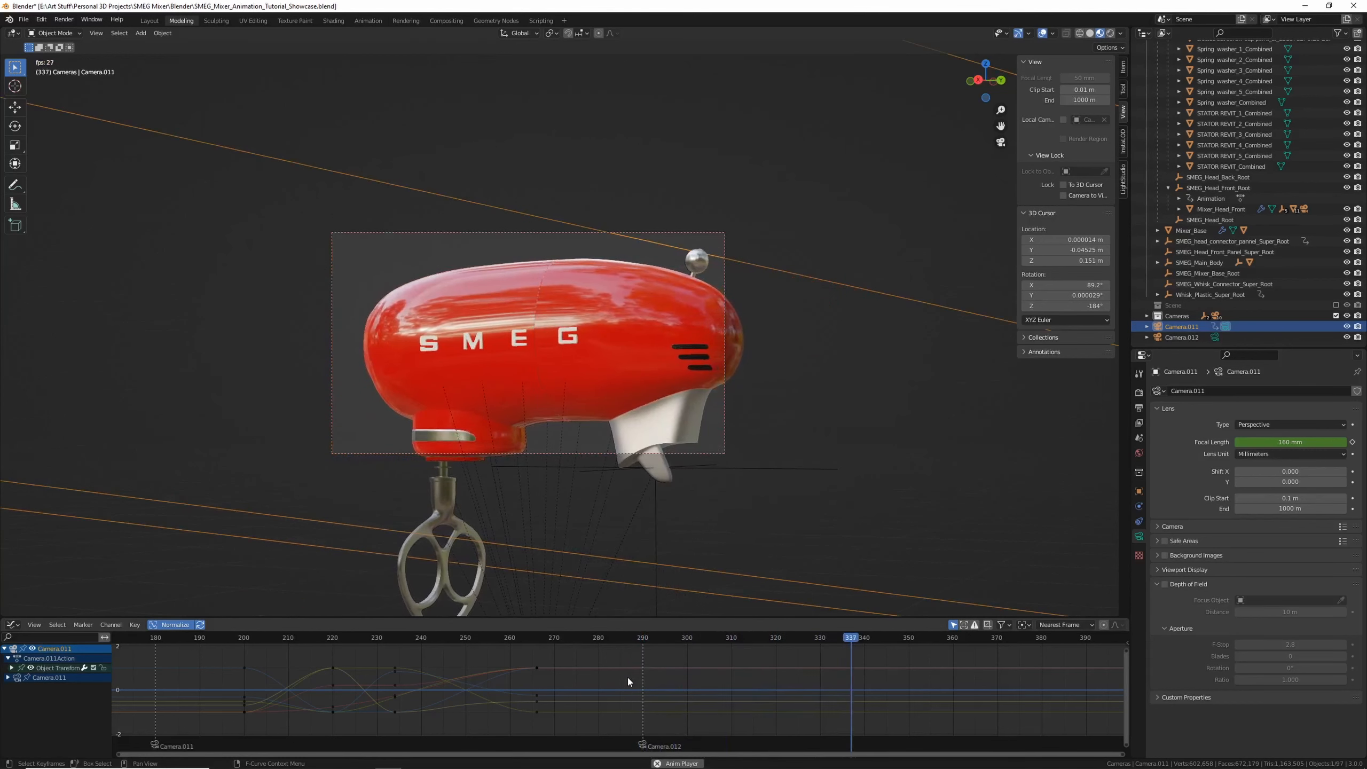
pyautogui.press('space')
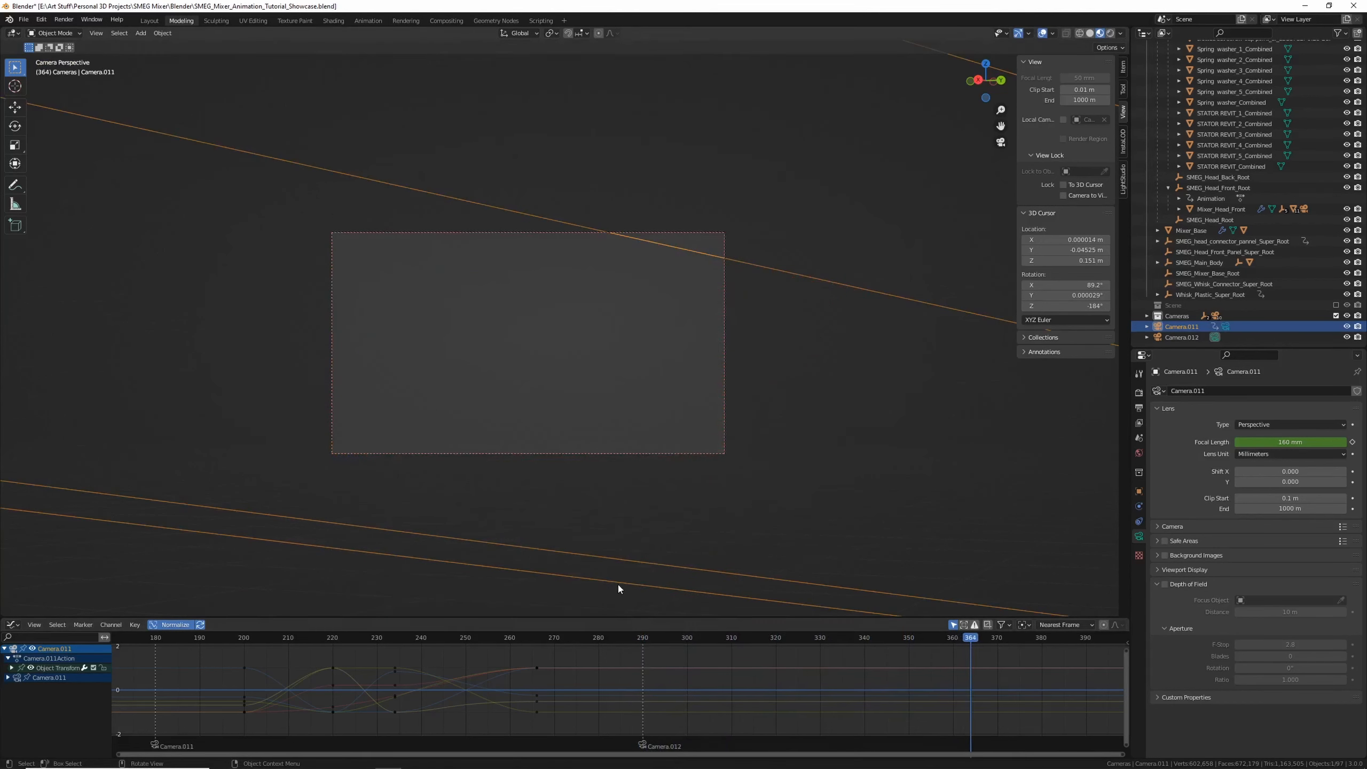